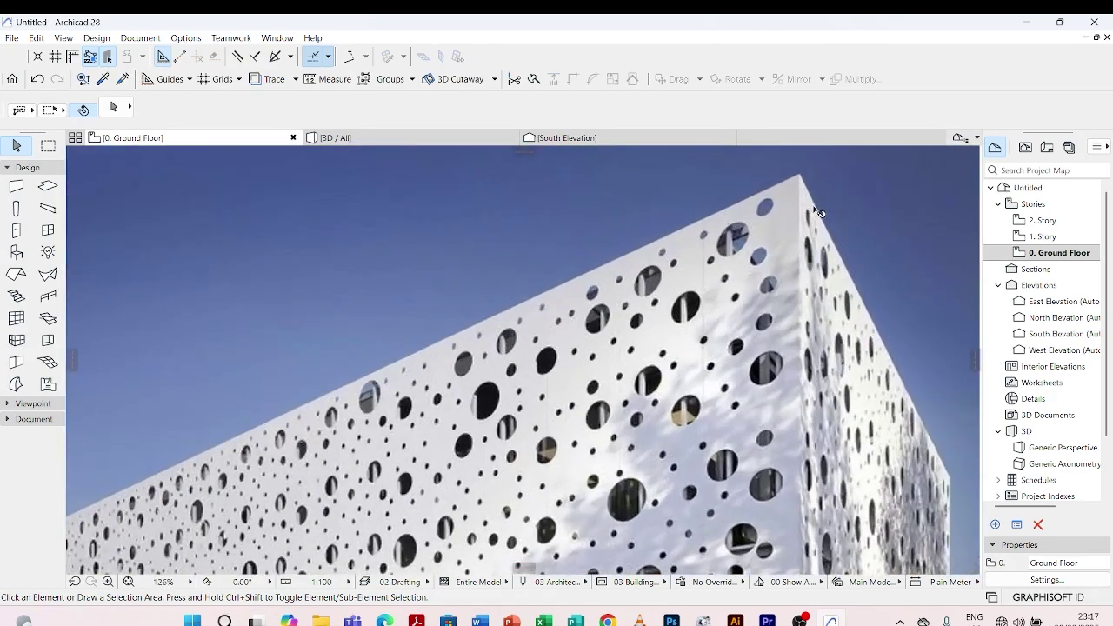
Step: Move the building reference photo about 981 mm closer to the East Elevation line on the ground floor plan
scroll(817, 212, down, 4)
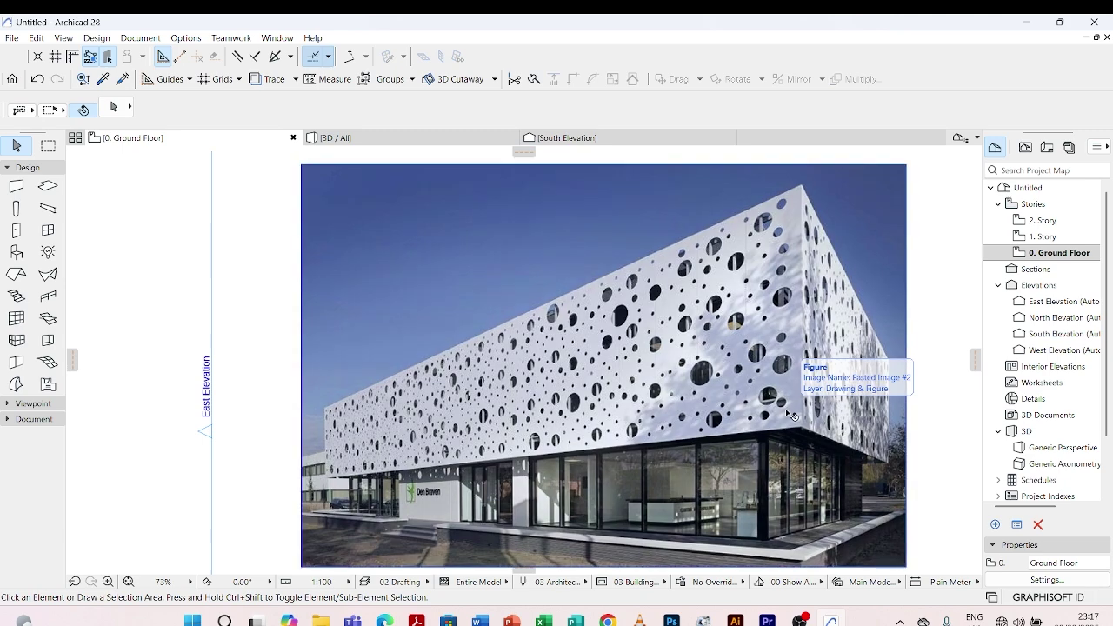
scroll(795, 393, up, 1)
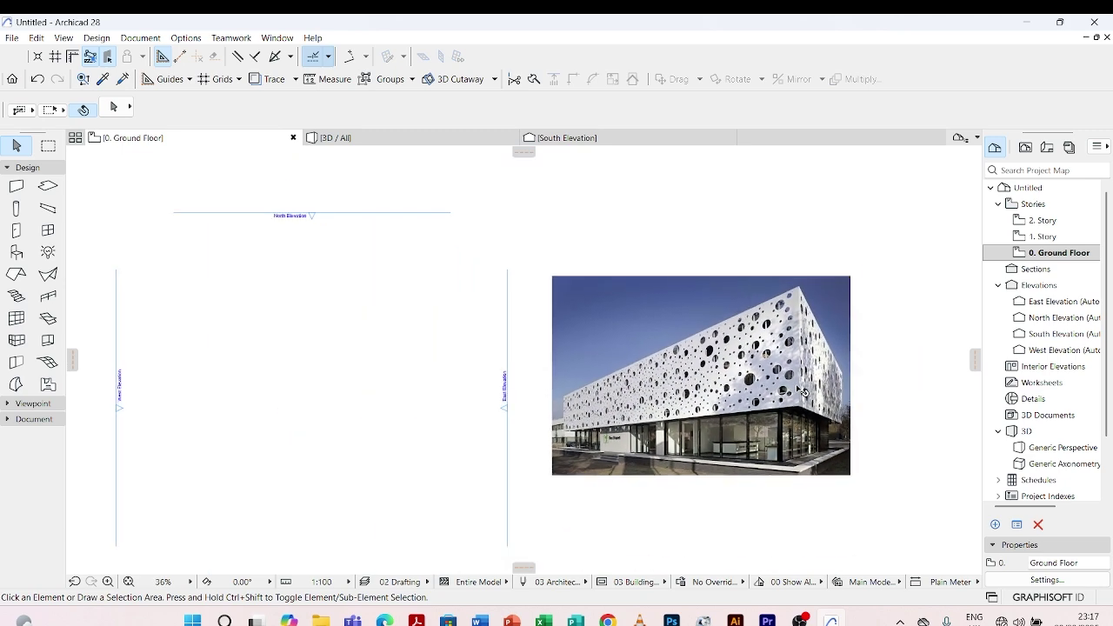
scroll(731, 314, down, 4)
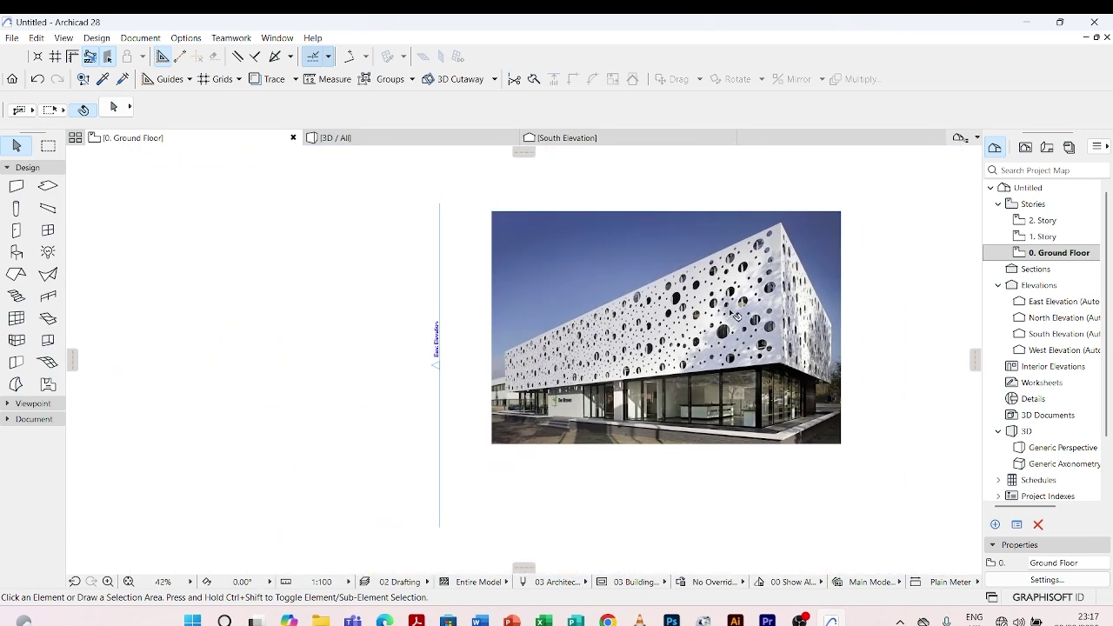
scroll(701, 323, up, 4)
click(700, 319)
click(706, 324)
scroll(700, 323, down, 5)
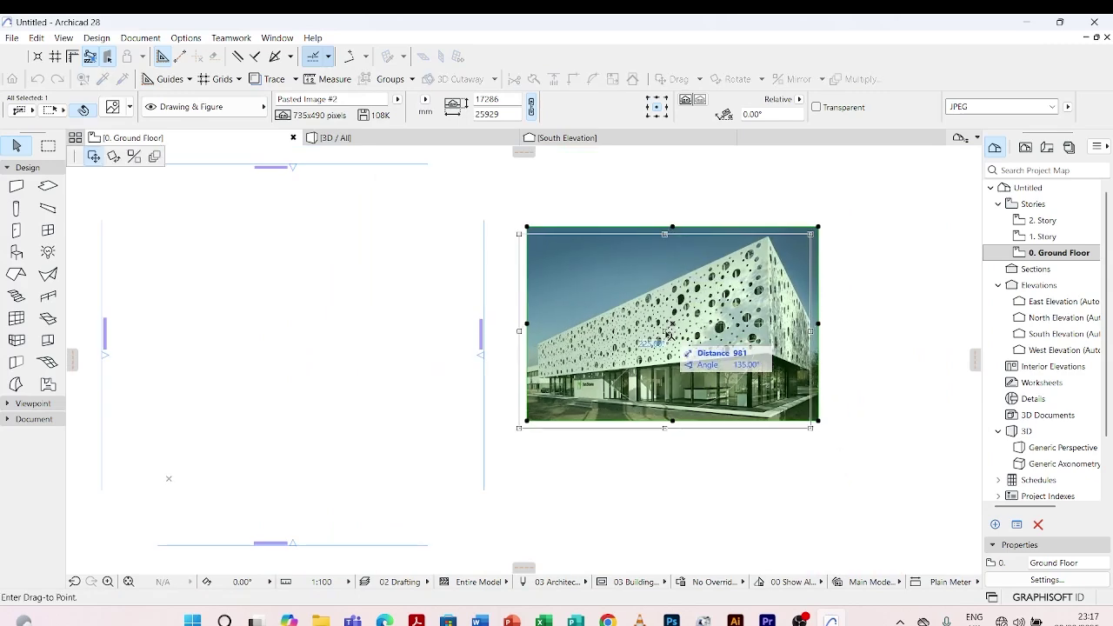
Step: Move the perforated panel detail drawing closer to the West Elevation line and deselect it
scroll(776, 295, down, 5)
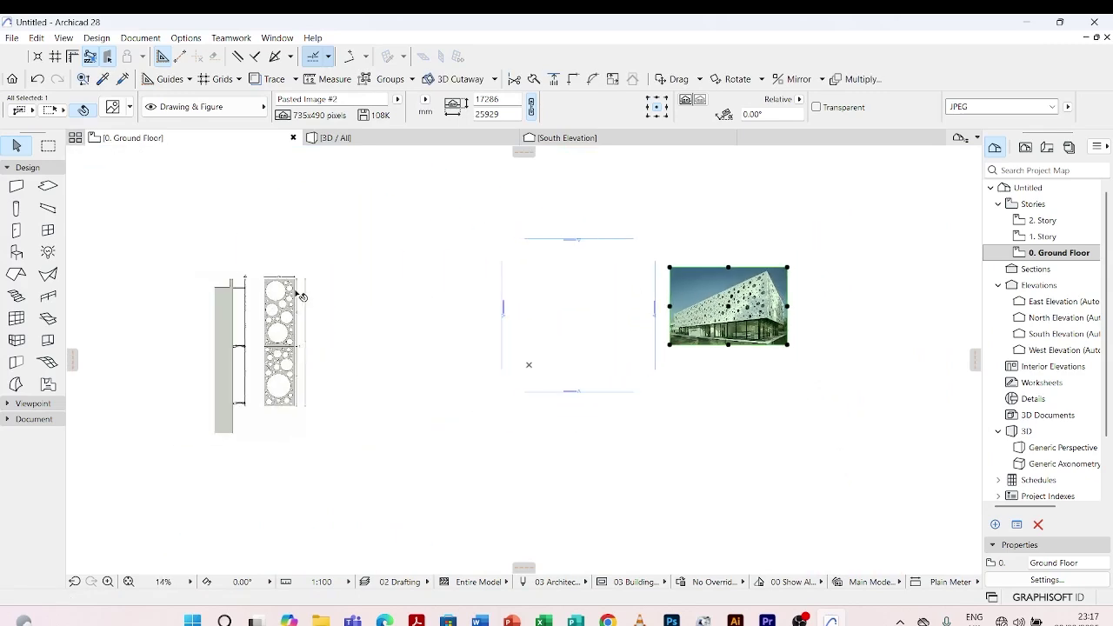
scroll(298, 296, up, 6)
click(293, 302)
scroll(303, 372, down, 3)
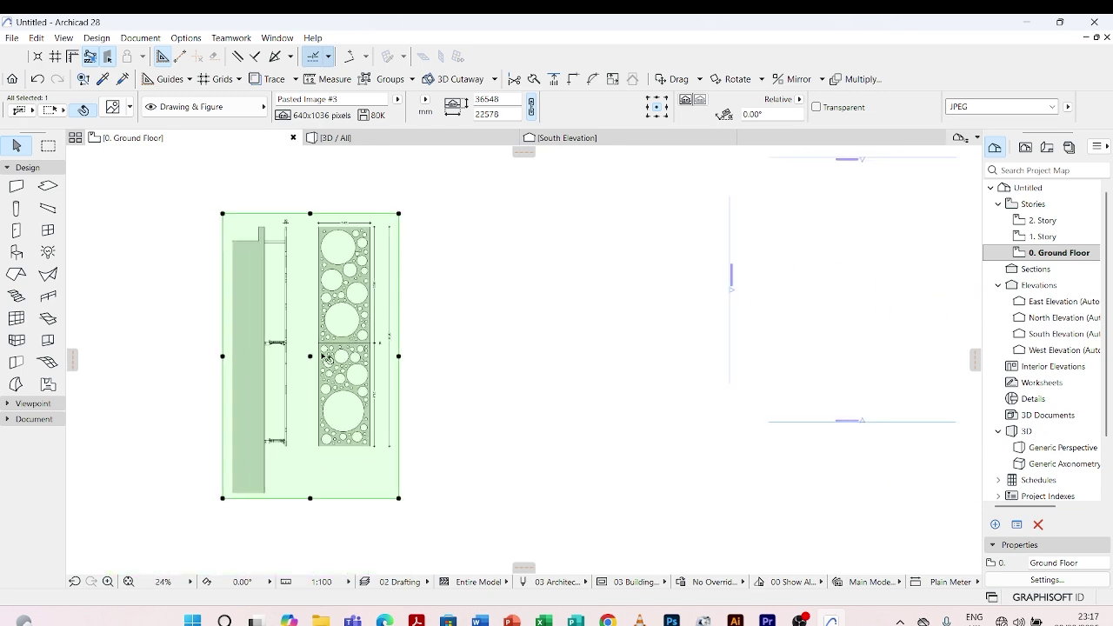
drag(310, 359, 522, 324)
scroll(590, 221, up, 5)
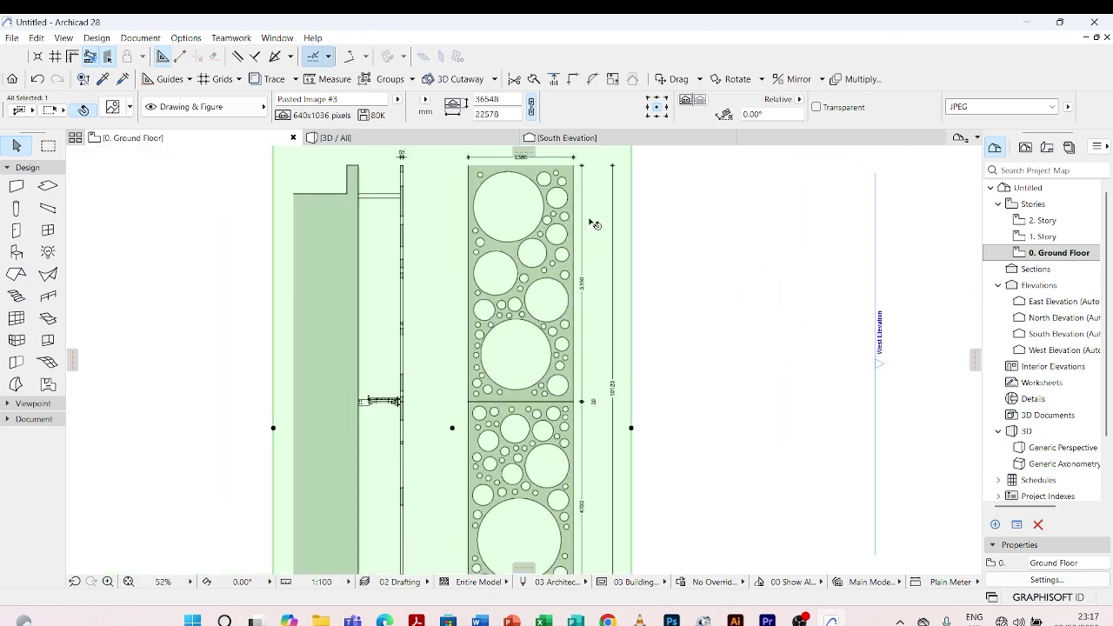
click(691, 218)
Step: Examine the perforated panel drawing's dimensions, the facade in the building photo and the area between the elevation lines
scroll(554, 373, down, 2)
scroll(556, 378, up, 4)
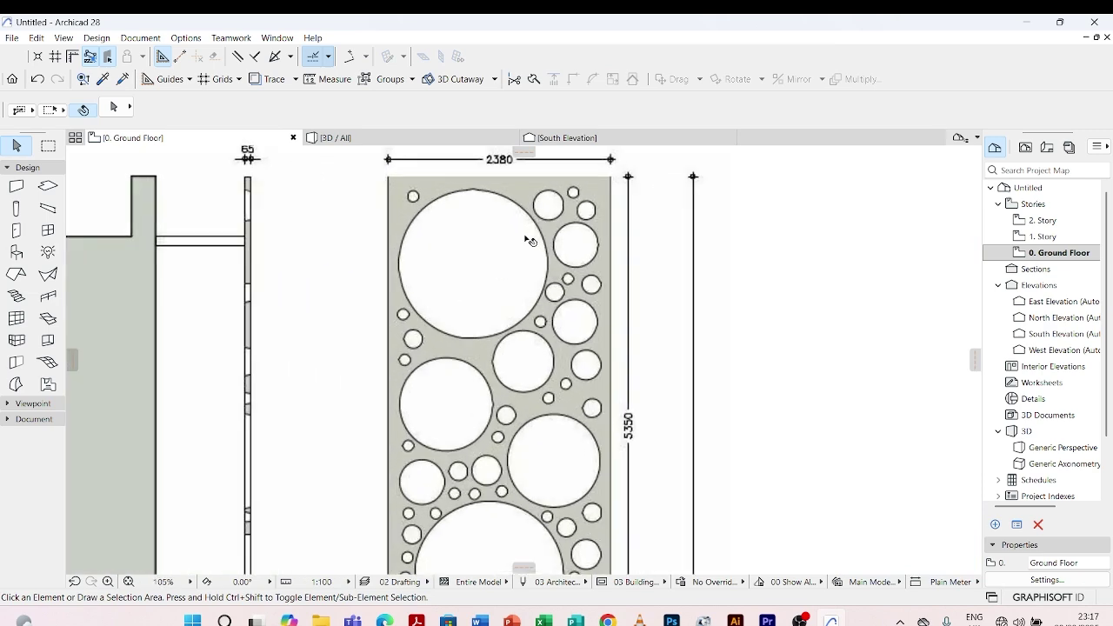
scroll(524, 241, down, 2)
scroll(367, 363, down, 5)
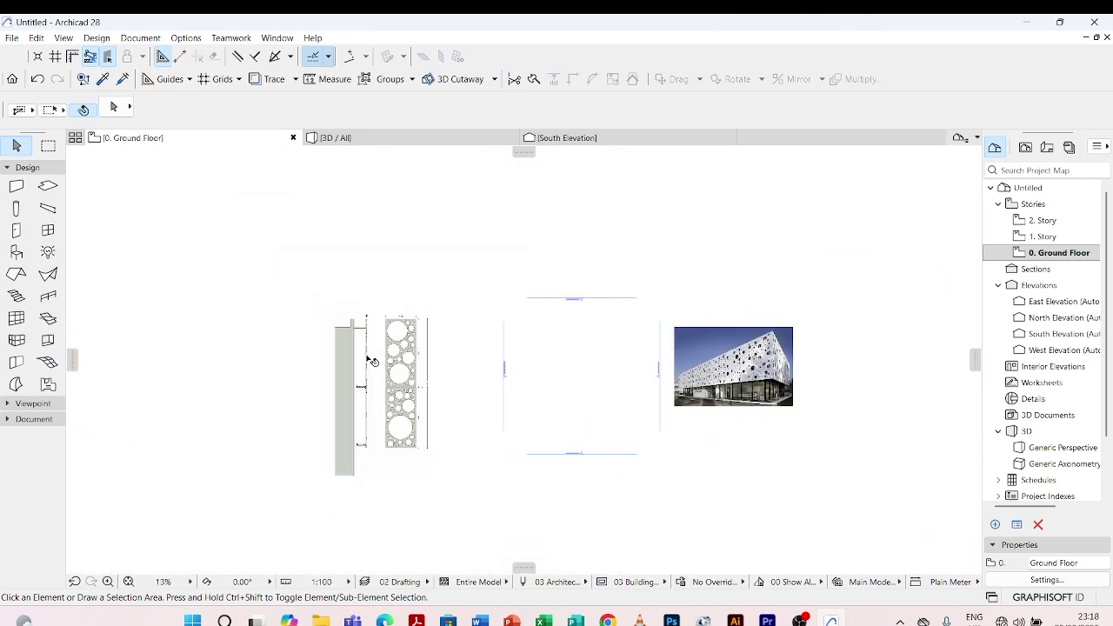
scroll(652, 361, up, 4)
scroll(652, 361, up, 1)
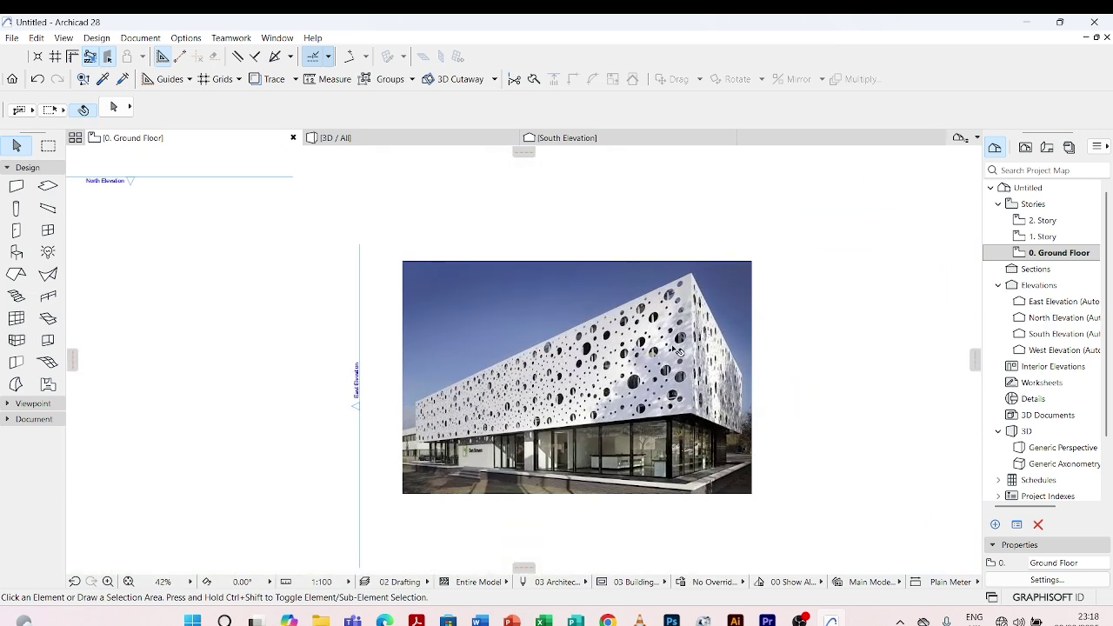
scroll(706, 347, down, 5)
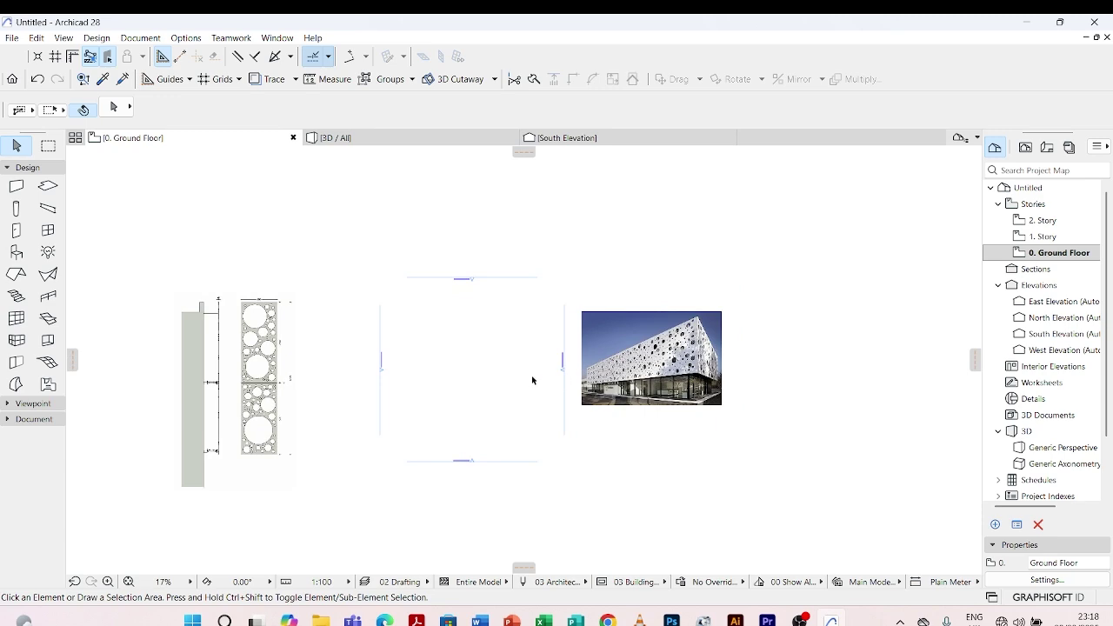
scroll(530, 377, up, 5)
scroll(637, 332, down, 2)
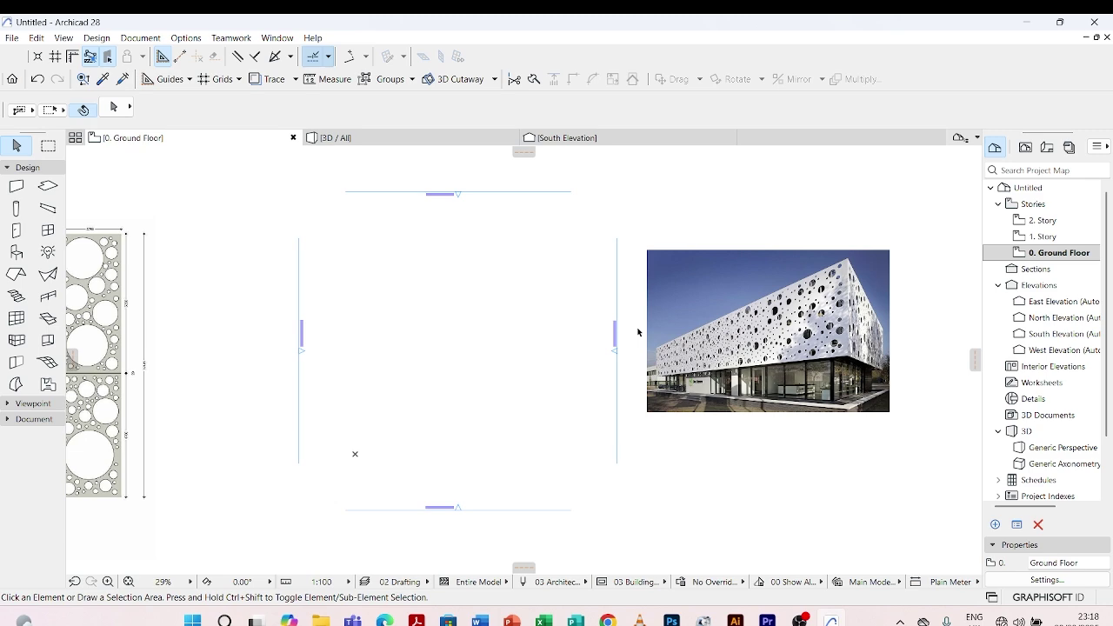
scroll(522, 239, down, 2)
scroll(519, 234, up, 3)
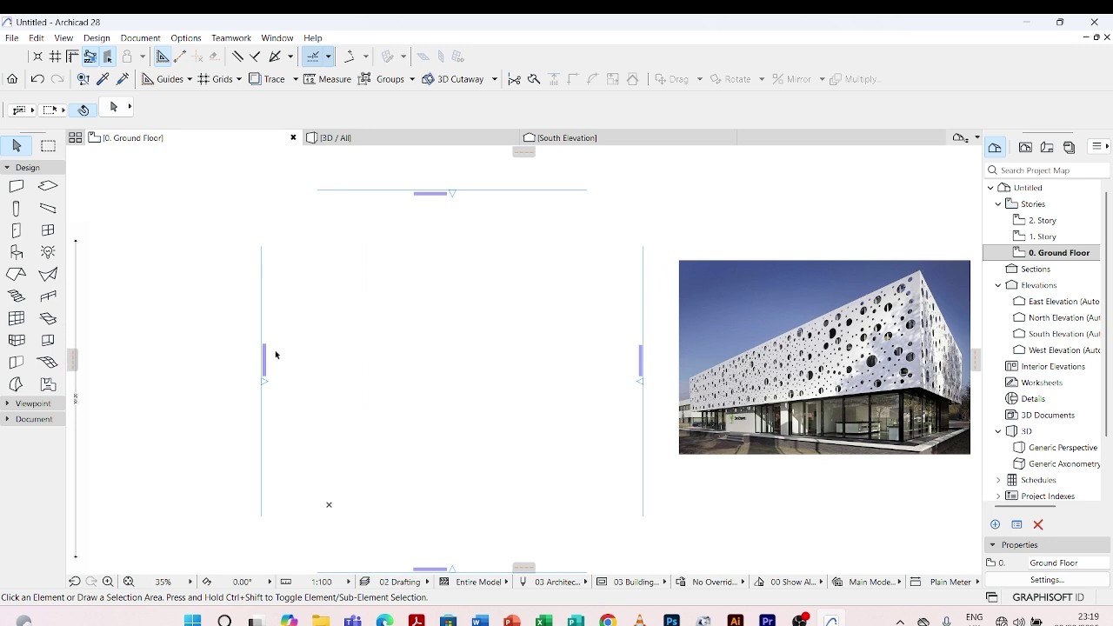
scroll(275, 354, up, 6)
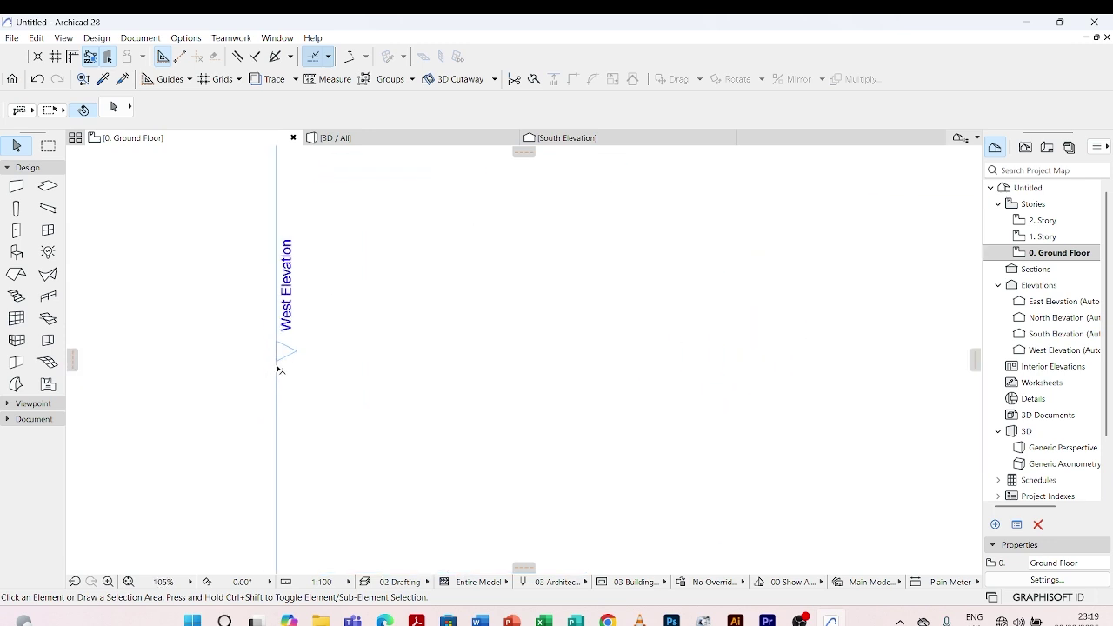
scroll(335, 367, down, 8)
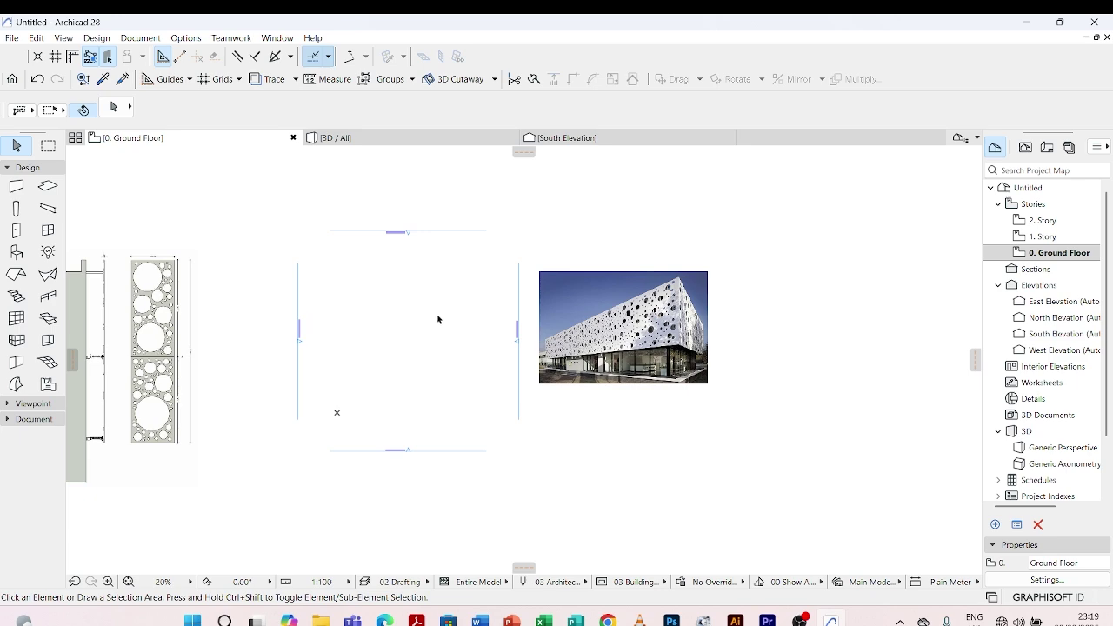
scroll(396, 264, up, 3)
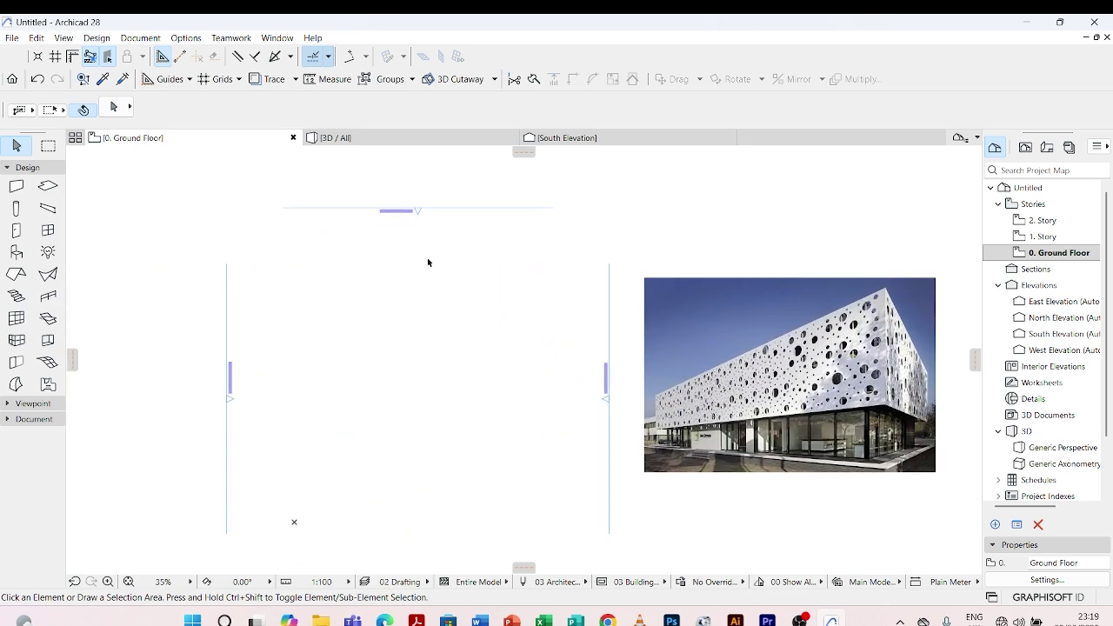
scroll(525, 216, down, 3)
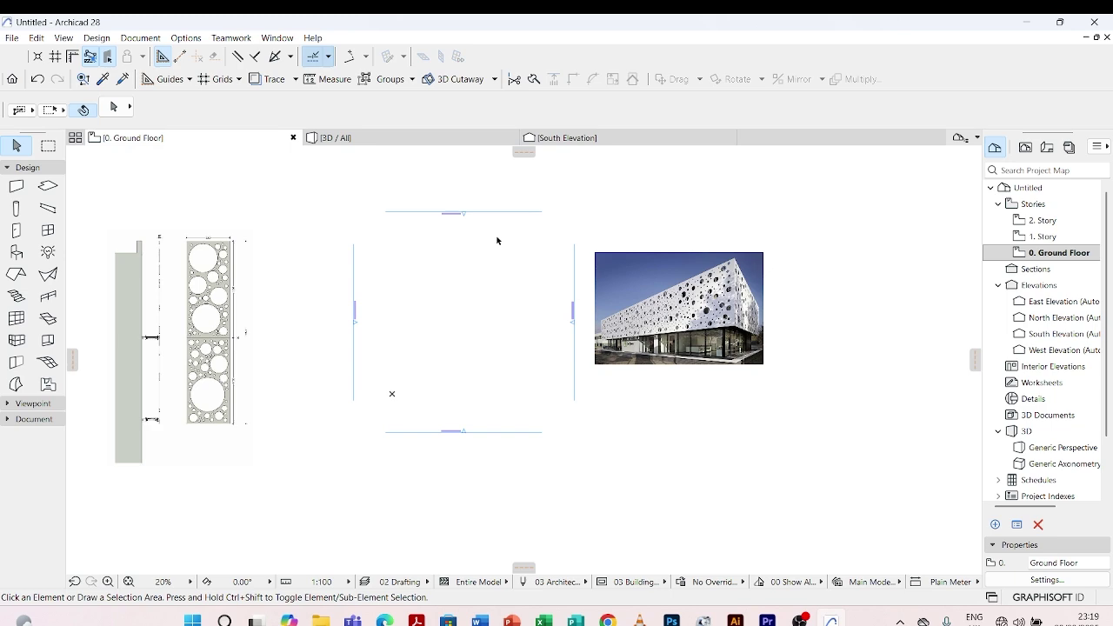
scroll(700, 343, up, 8)
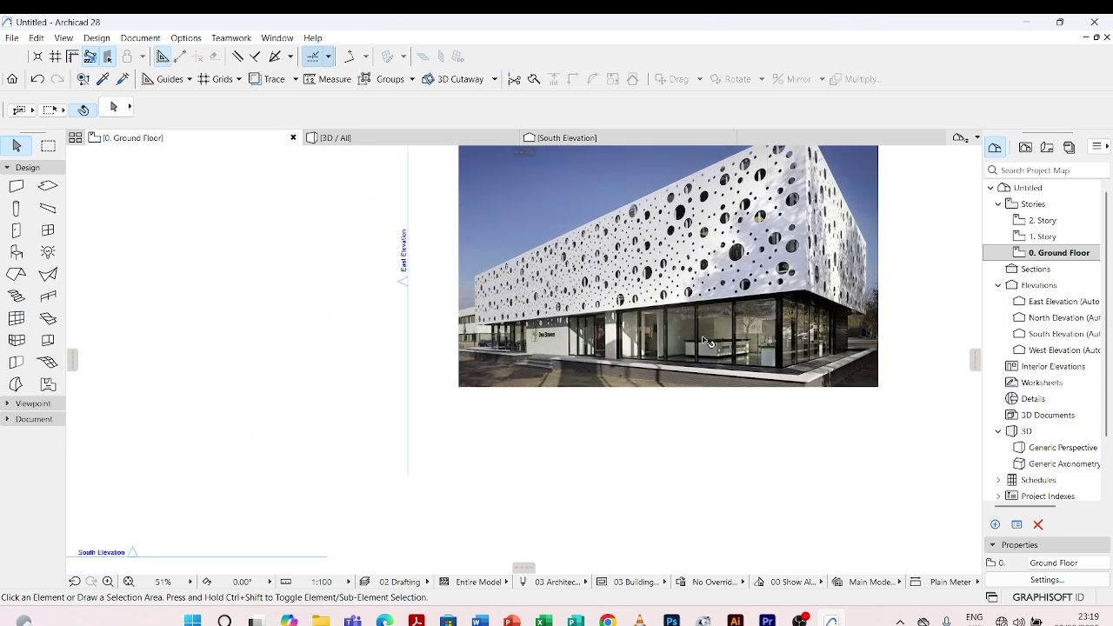
scroll(706, 341, down, 8)
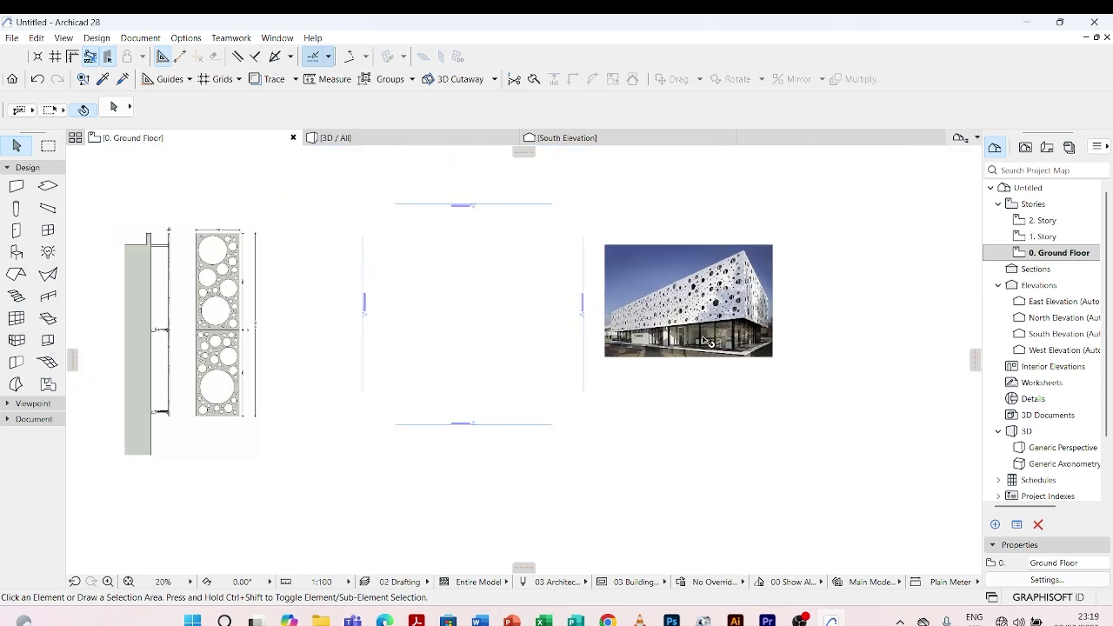
scroll(348, 214, up, 4)
scroll(365, 211, down, 2)
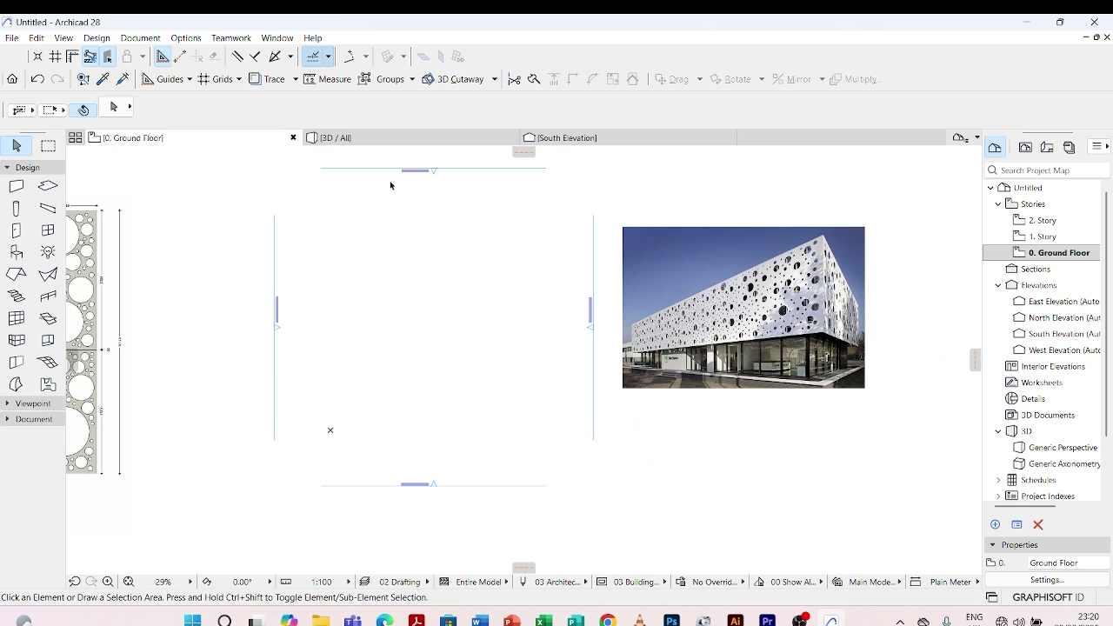
Step: Set the Wall tool's default reference line to Center and its building material to Brick - Structural
click(15, 186)
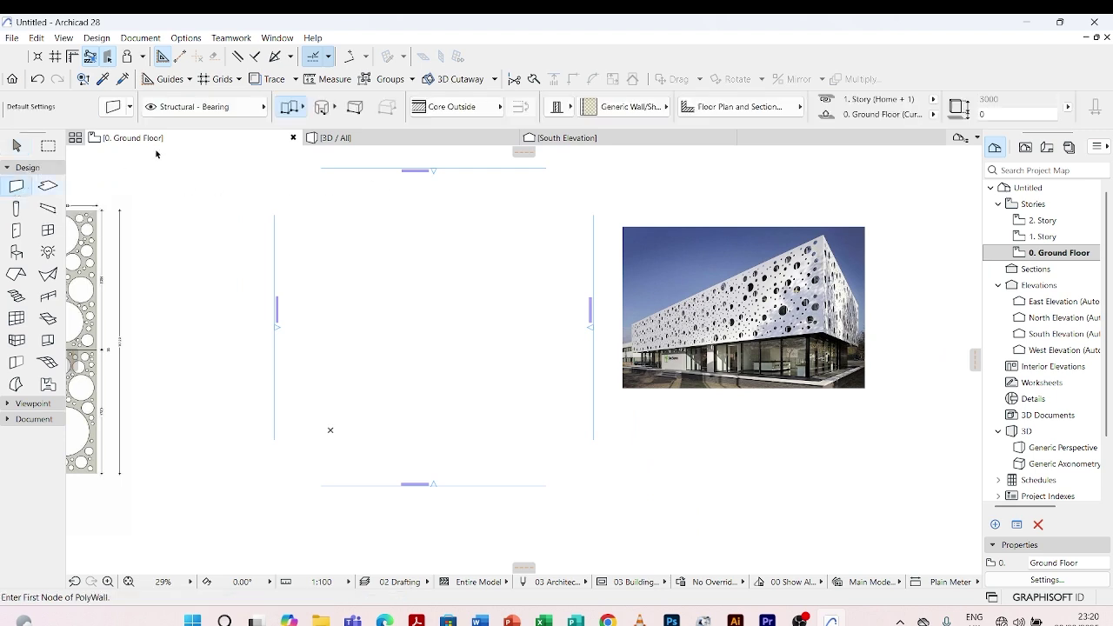
scroll(243, 113, down, 2)
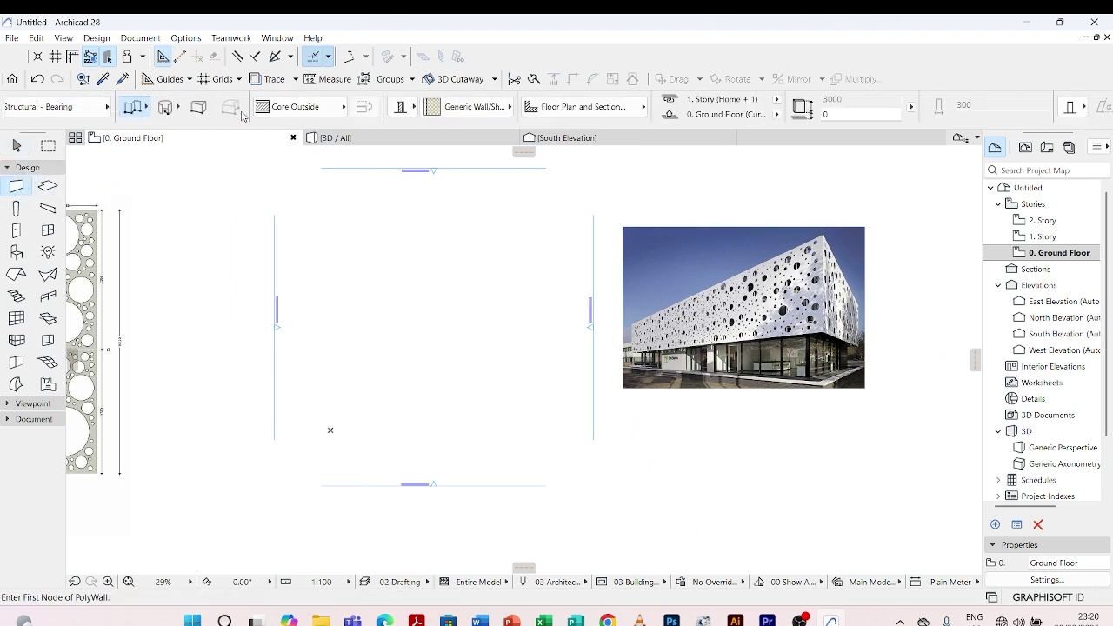
click(339, 110)
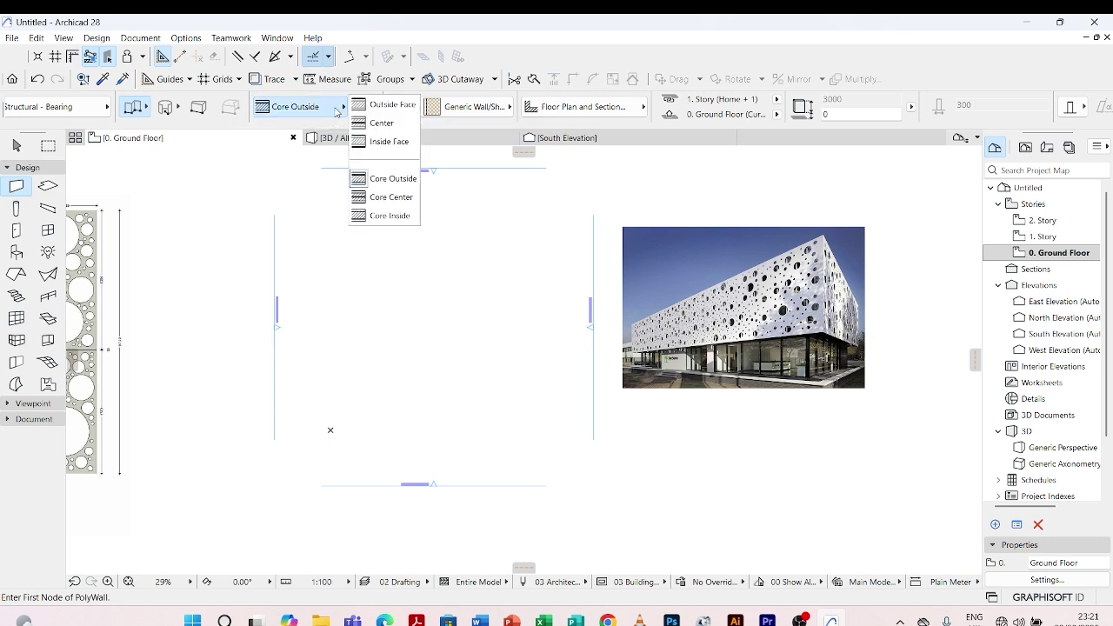
click(381, 123)
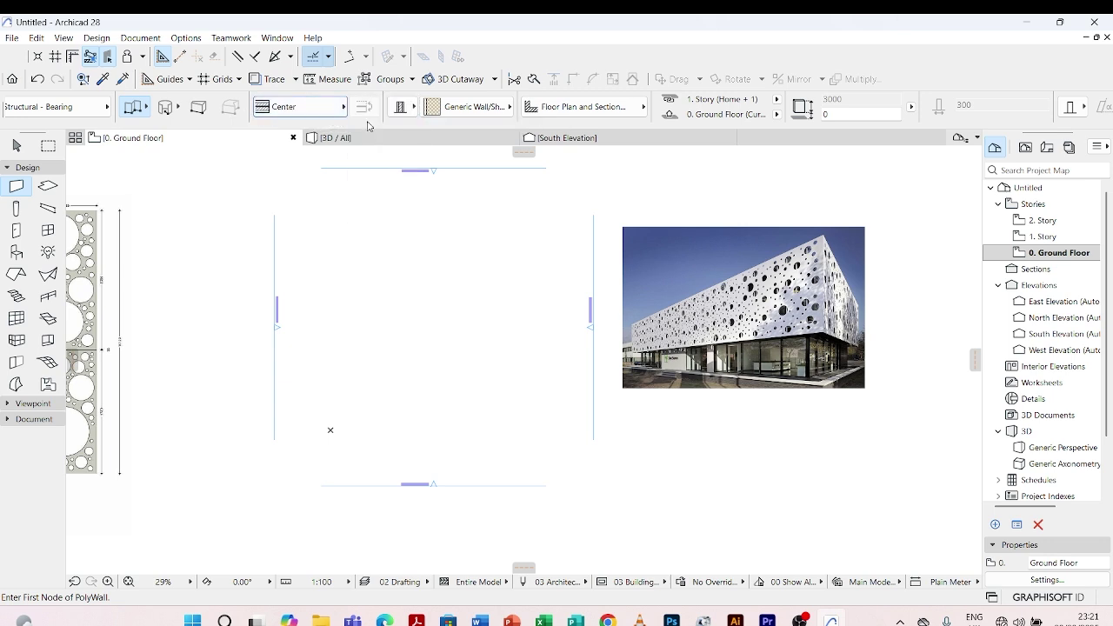
click(414, 108)
click(429, 105)
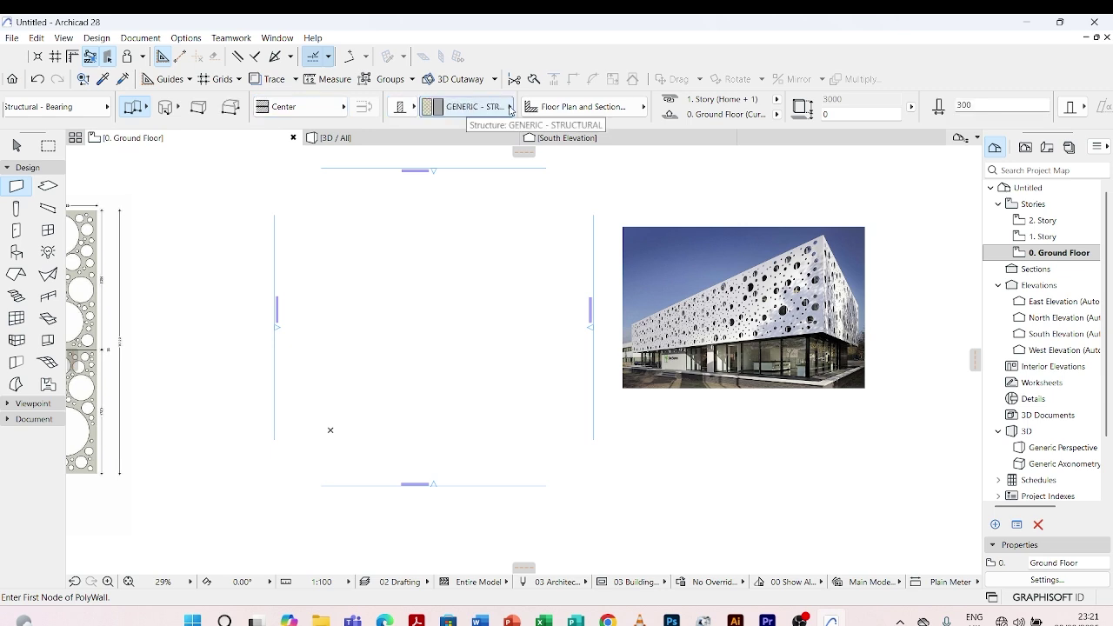
click(504, 109)
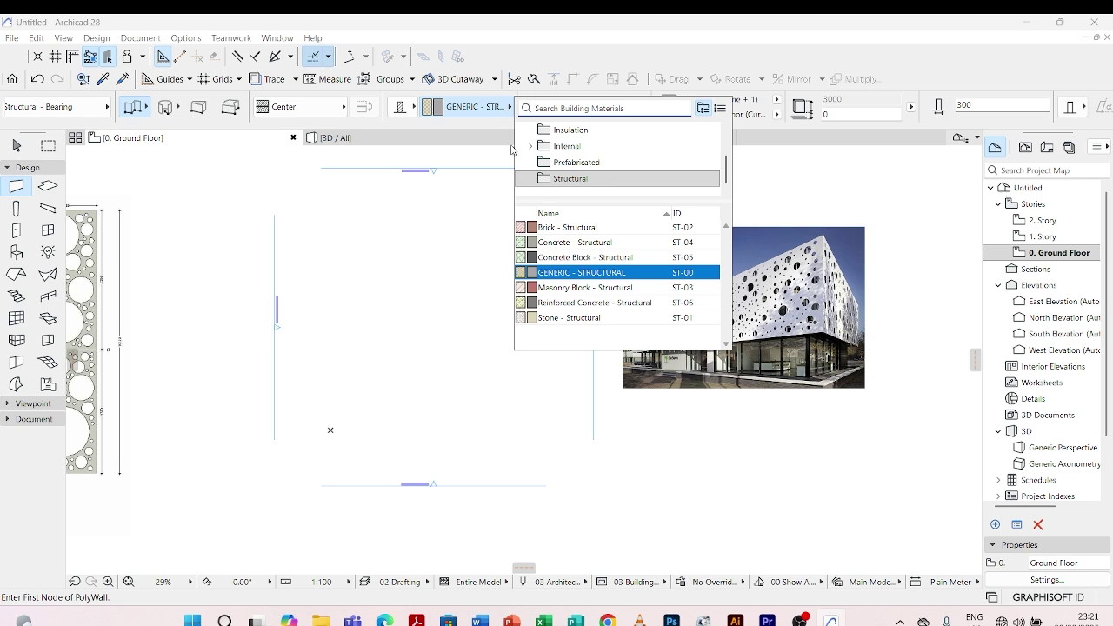
click(582, 228)
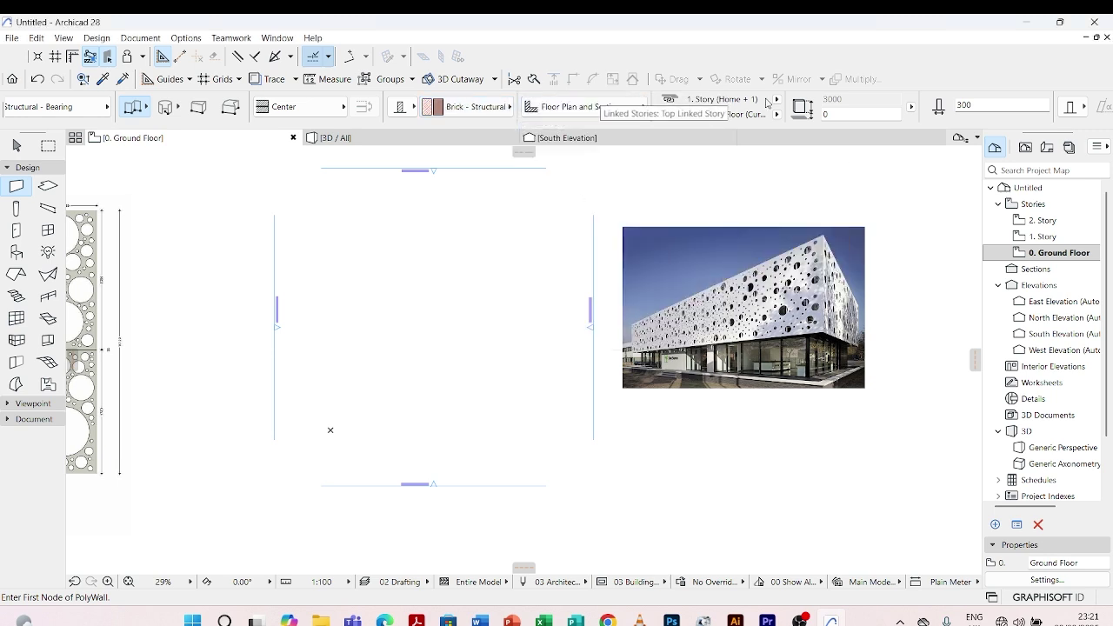
scroll(767, 102, down, 2)
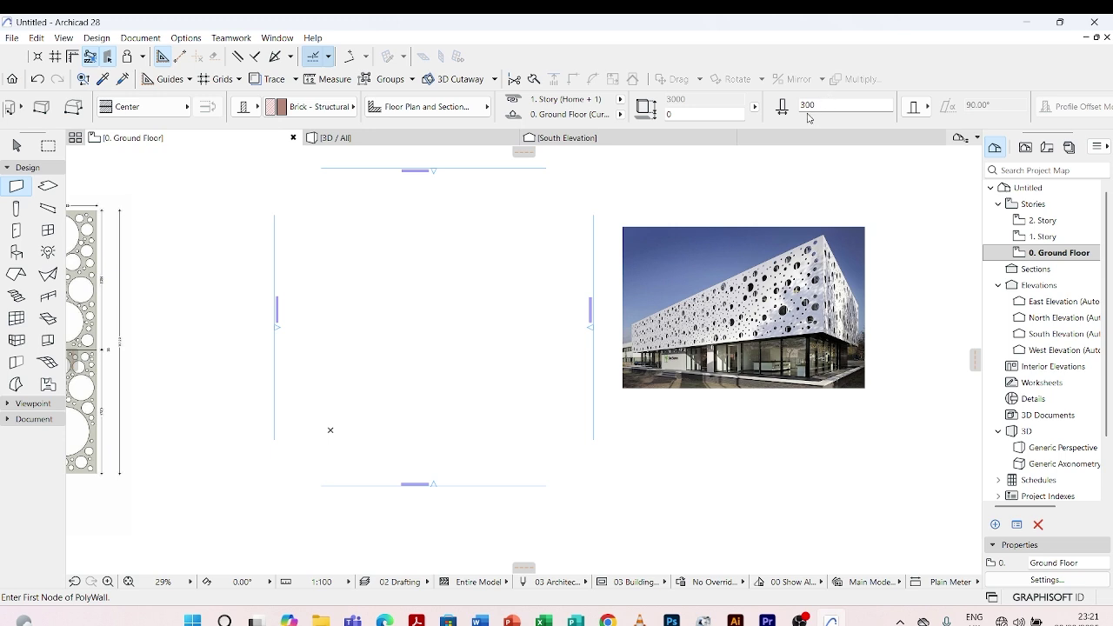
Step: Set the height to next to 4000 for both the Ground Floor and story 1 in the story settings
click(1034, 254)
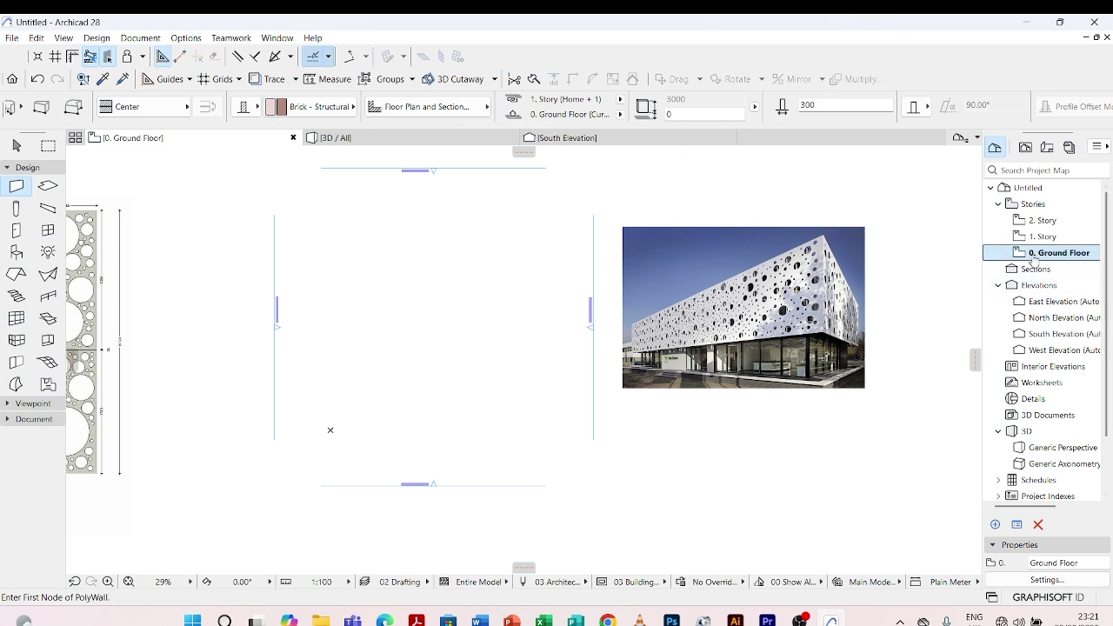
right_click(1032, 253)
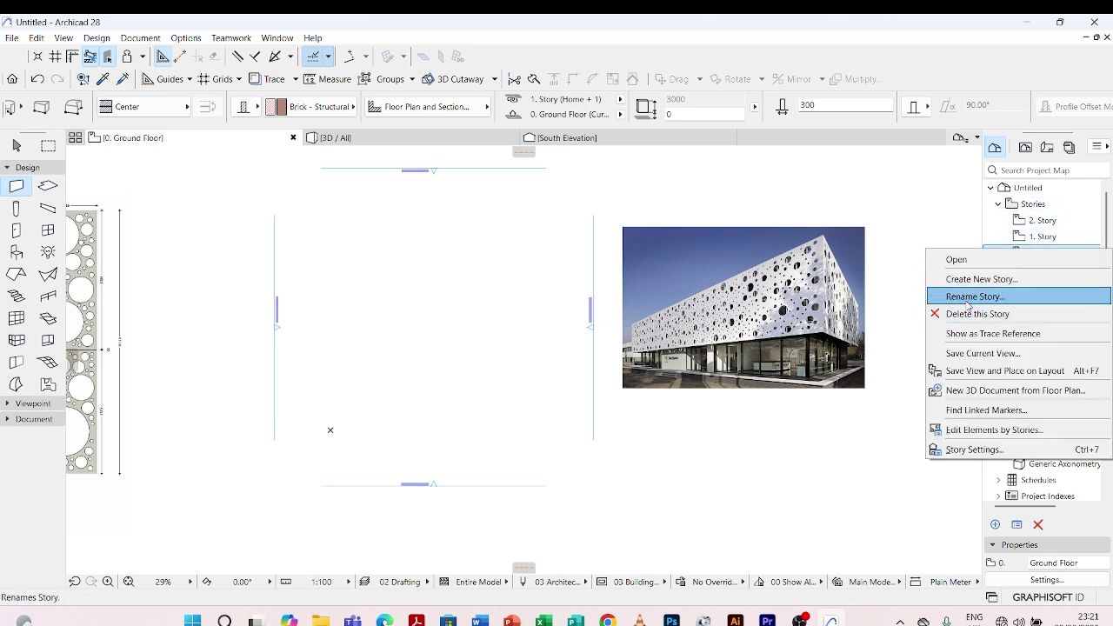
click(962, 450)
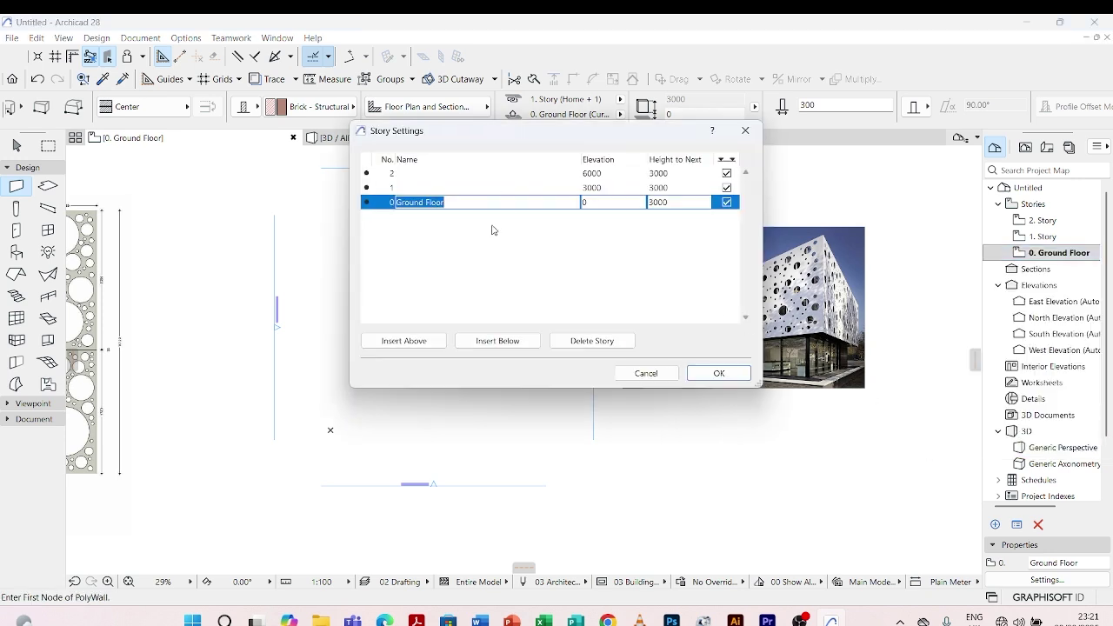
click(679, 200)
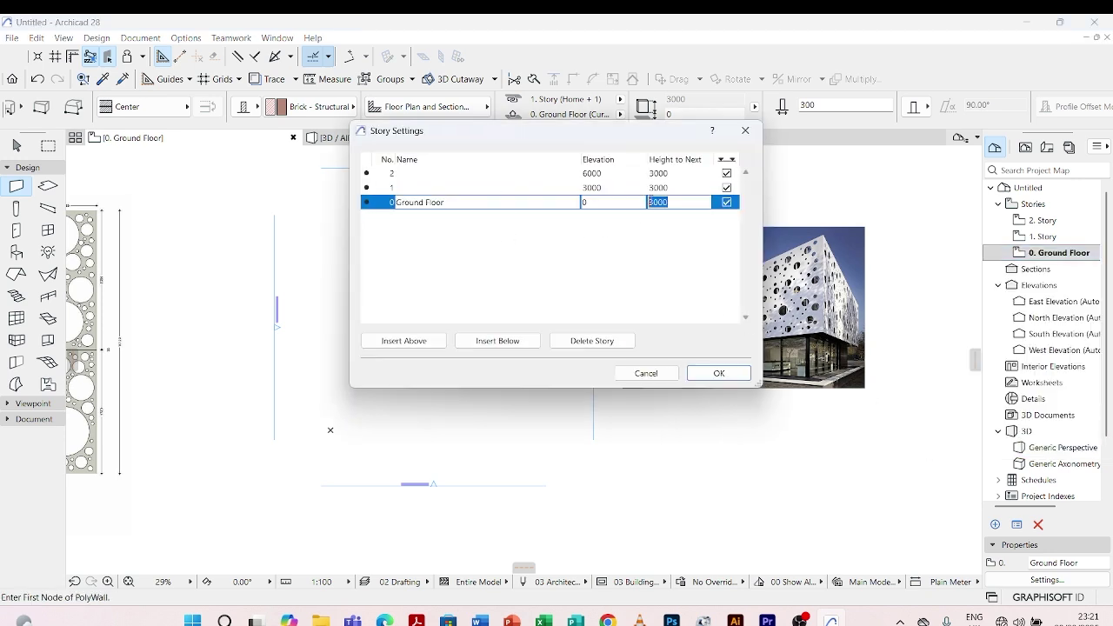
text(4000)
click(683, 187)
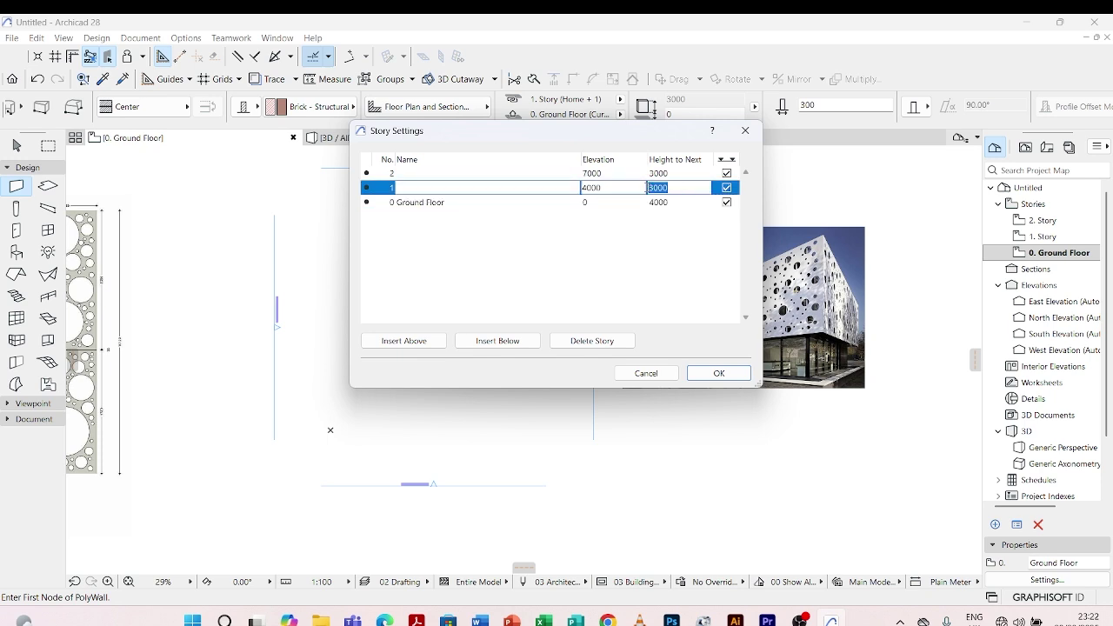
text(40)
Step: Insert a new story above story 2 in the story settings
click(633, 174)
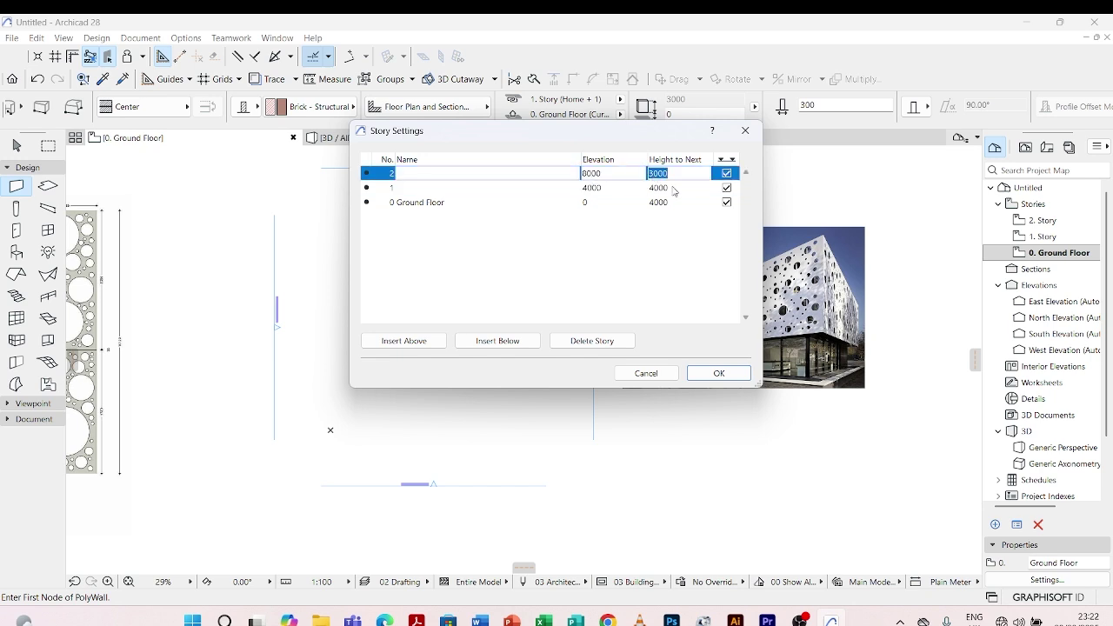
click(426, 341)
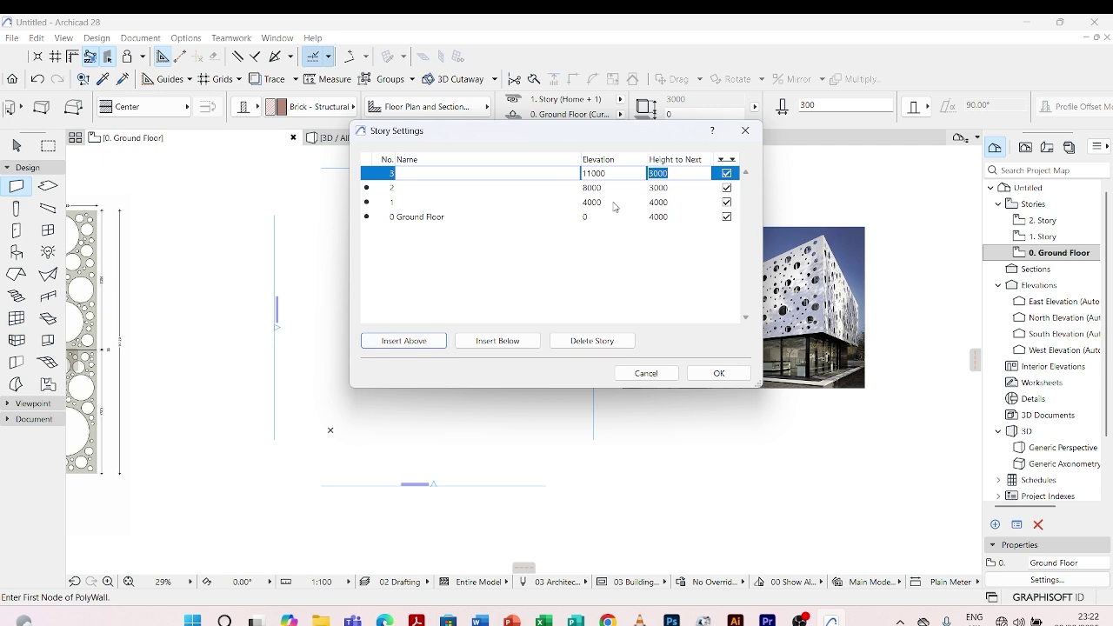
Step: Set story 2's height to next to 4000 and apply the story settings
click(675, 187)
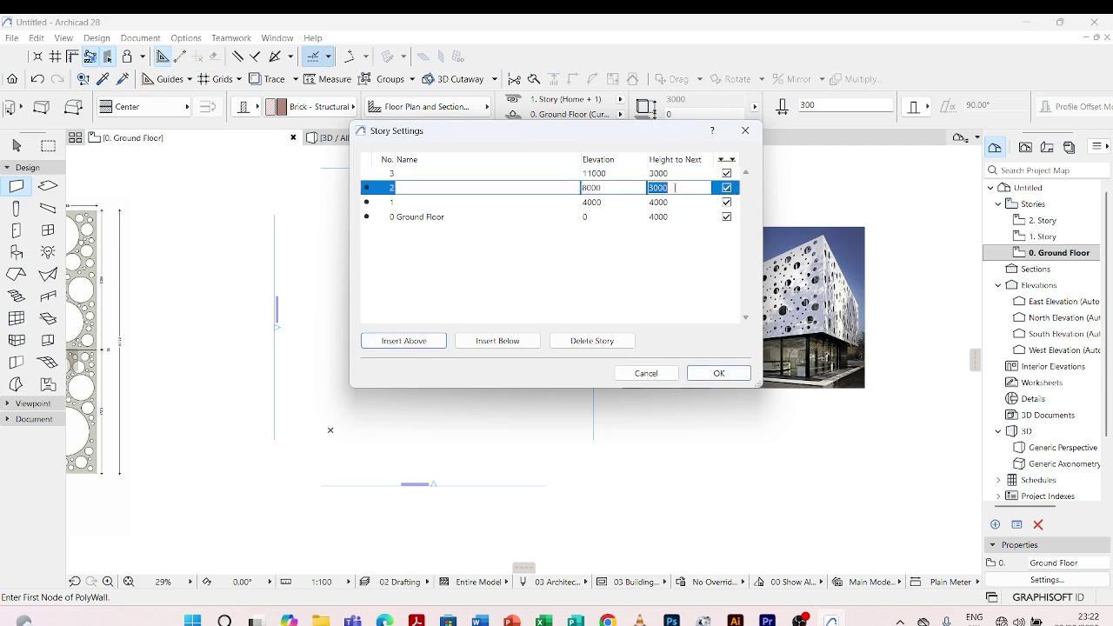
text(4000)
key(Return)
click(709, 371)
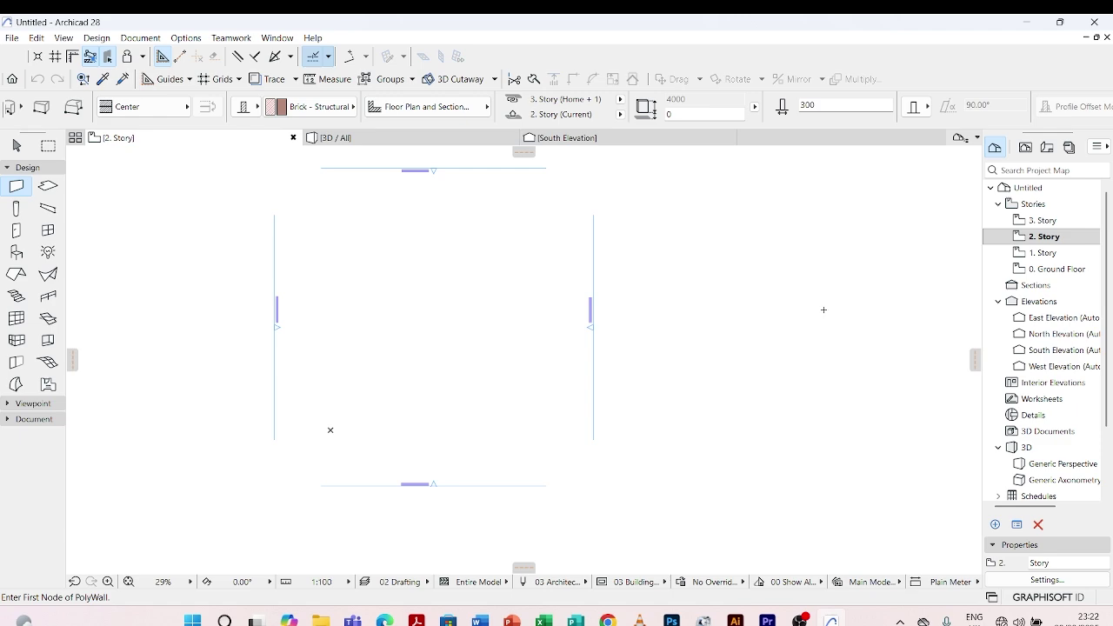
Step: Draw a rectangular wall enclosure measuring 15000 by 7500 on the Ground Floor, between the West and East Elevation lines
scroll(800, 311, down, 1)
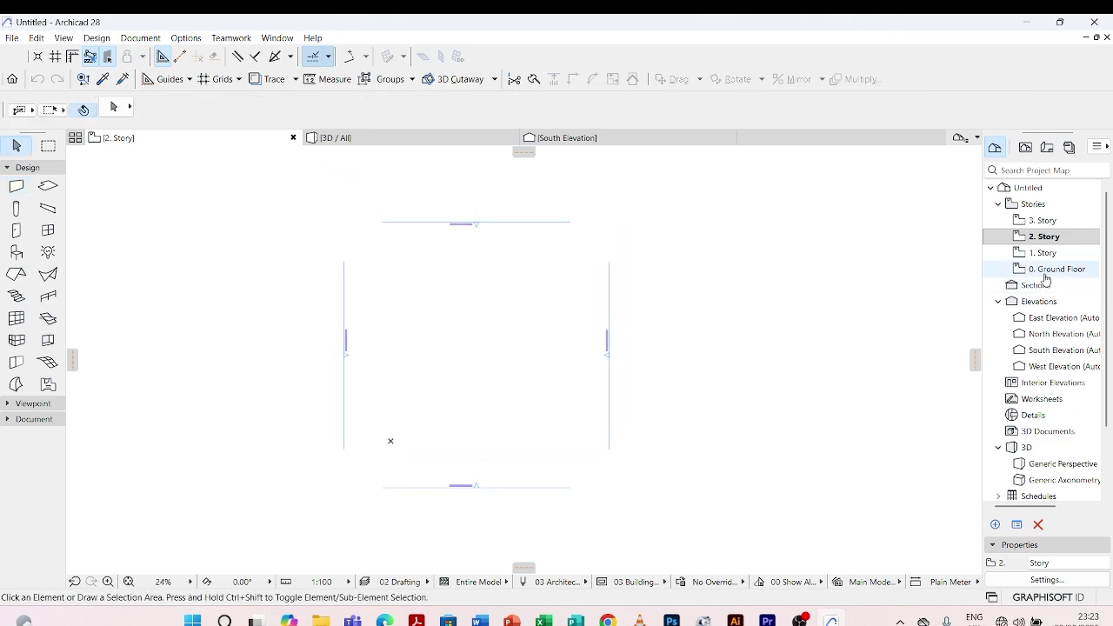
click(1047, 271)
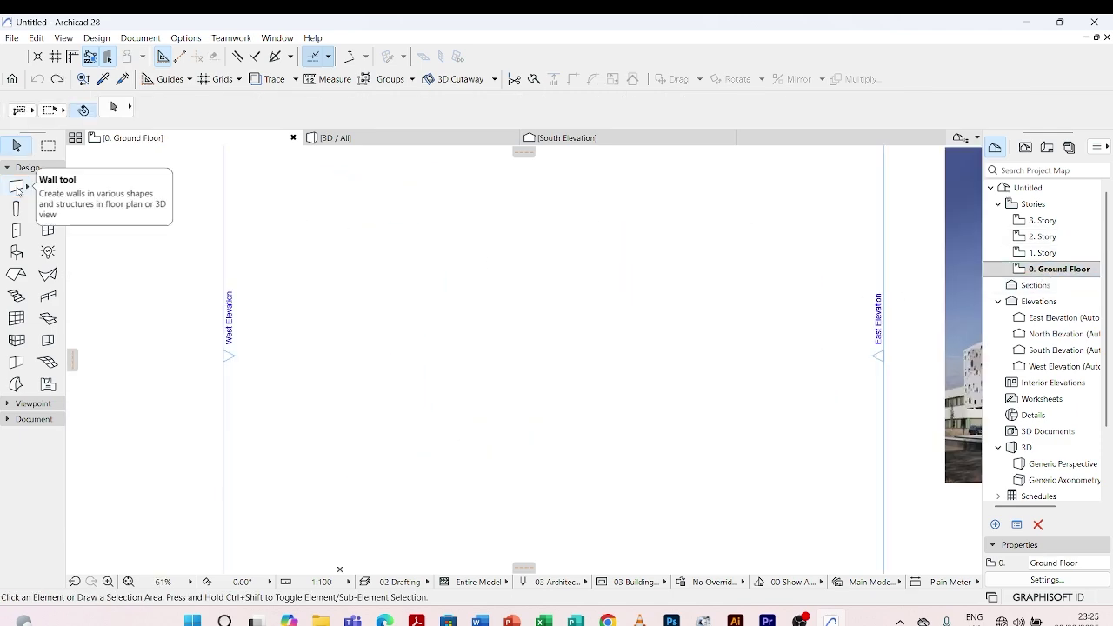
click(16, 187)
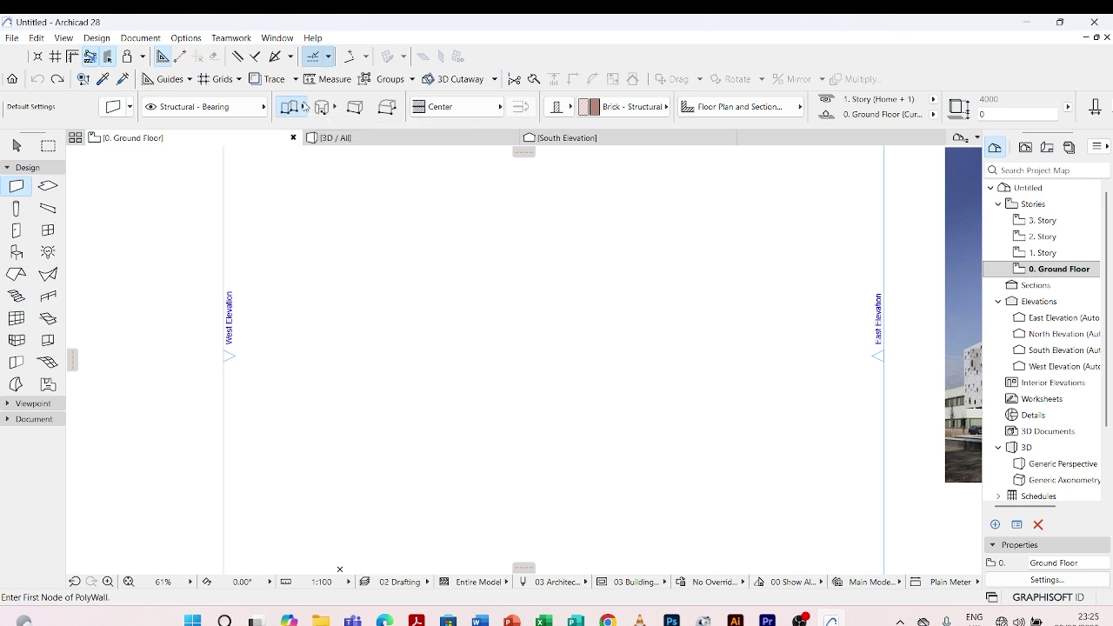
click(304, 107)
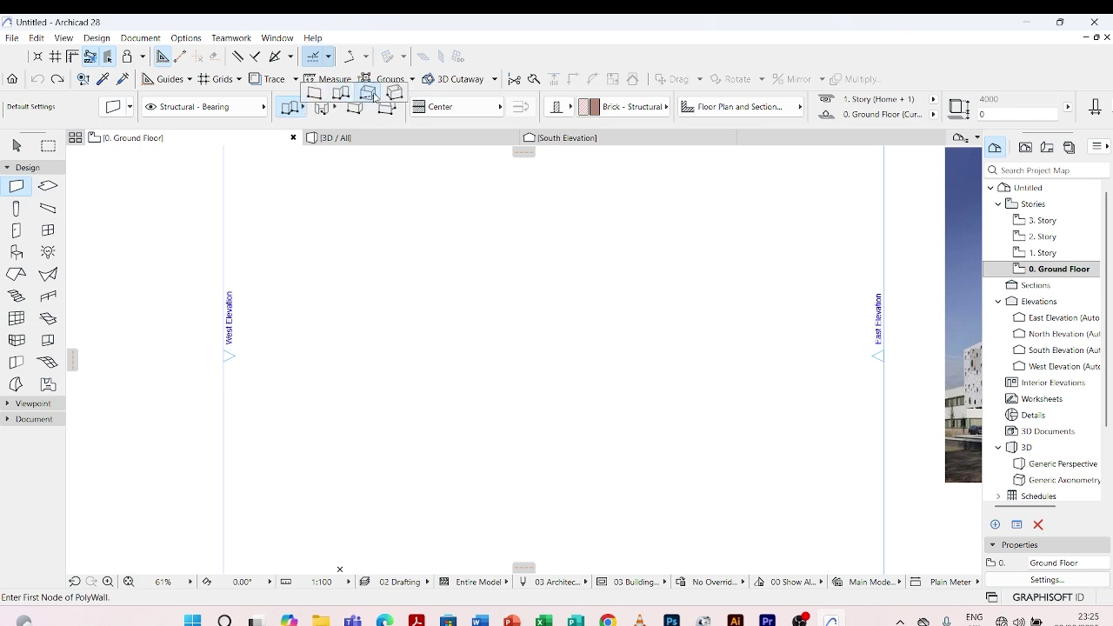
click(374, 95)
scroll(429, 273, down, 1)
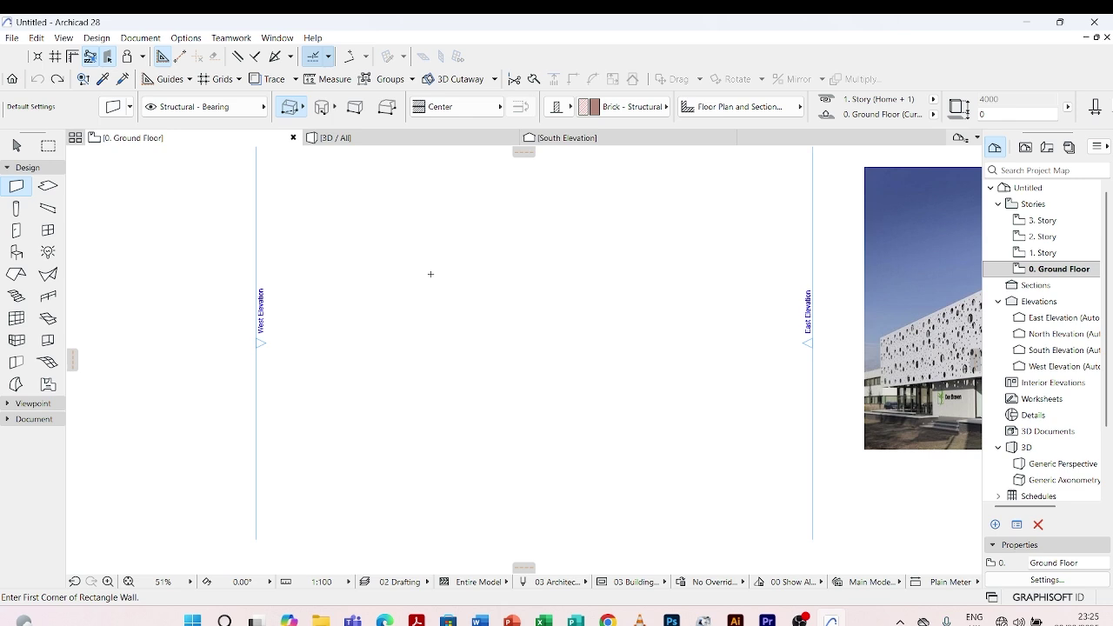
click(378, 252)
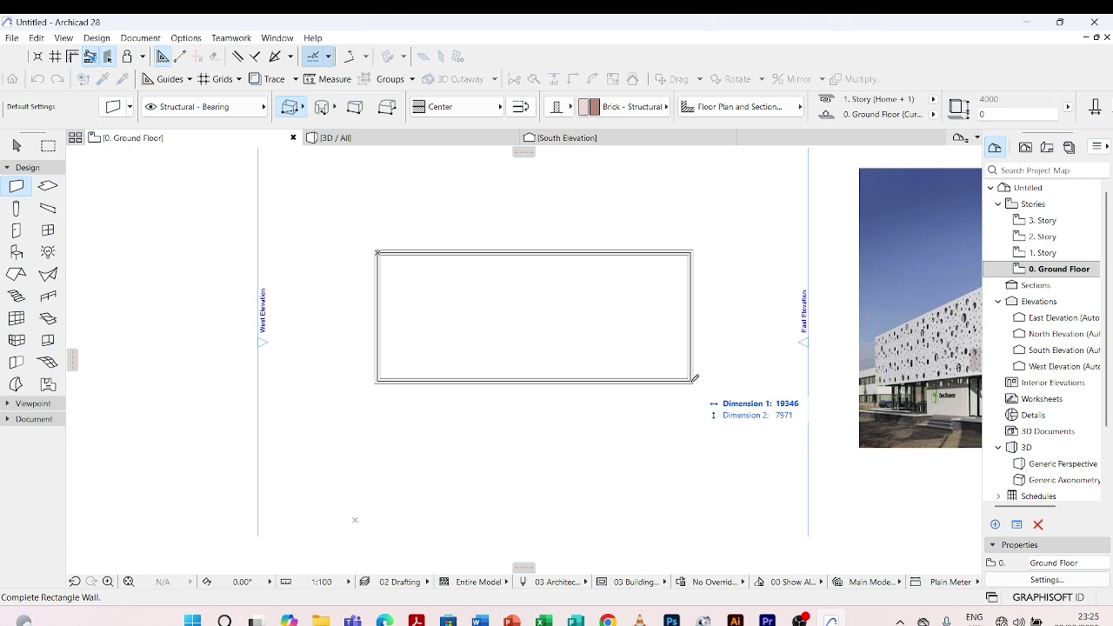
text(15000)
key(Tab)
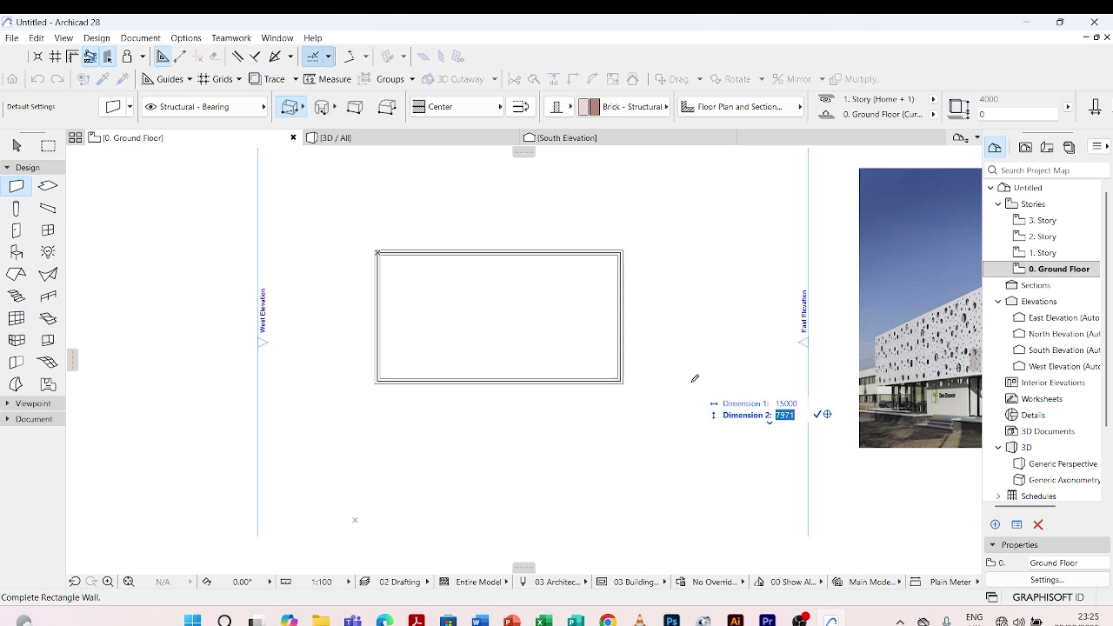
text(7500)
key(Return)
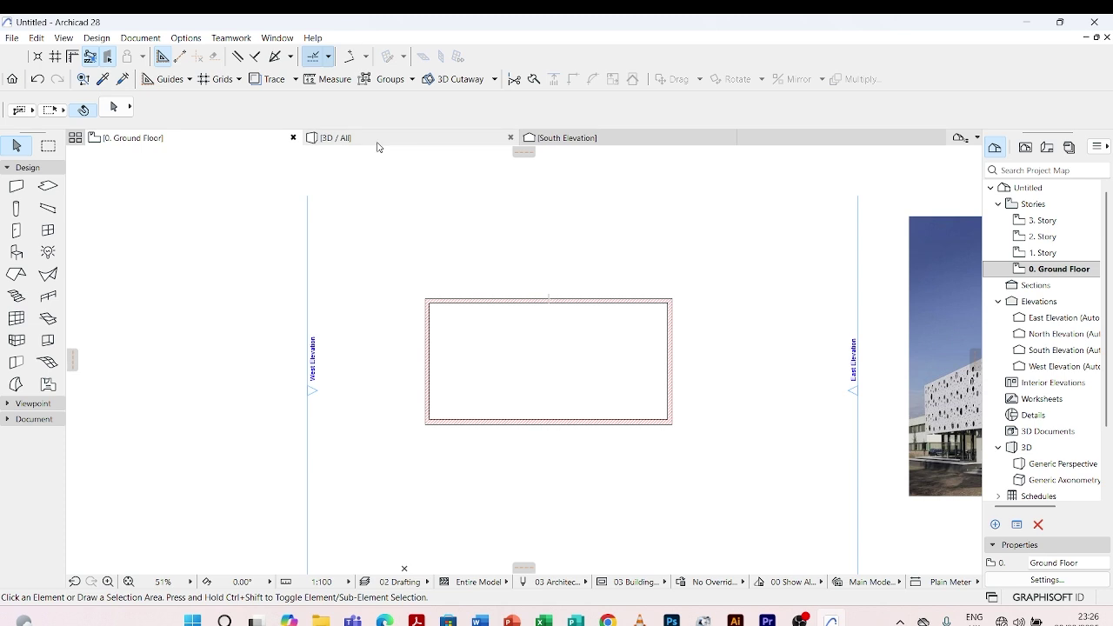
Step: In the 3D view, override all surfaces of the long front wall with Stucco - White Fine
click(379, 146)
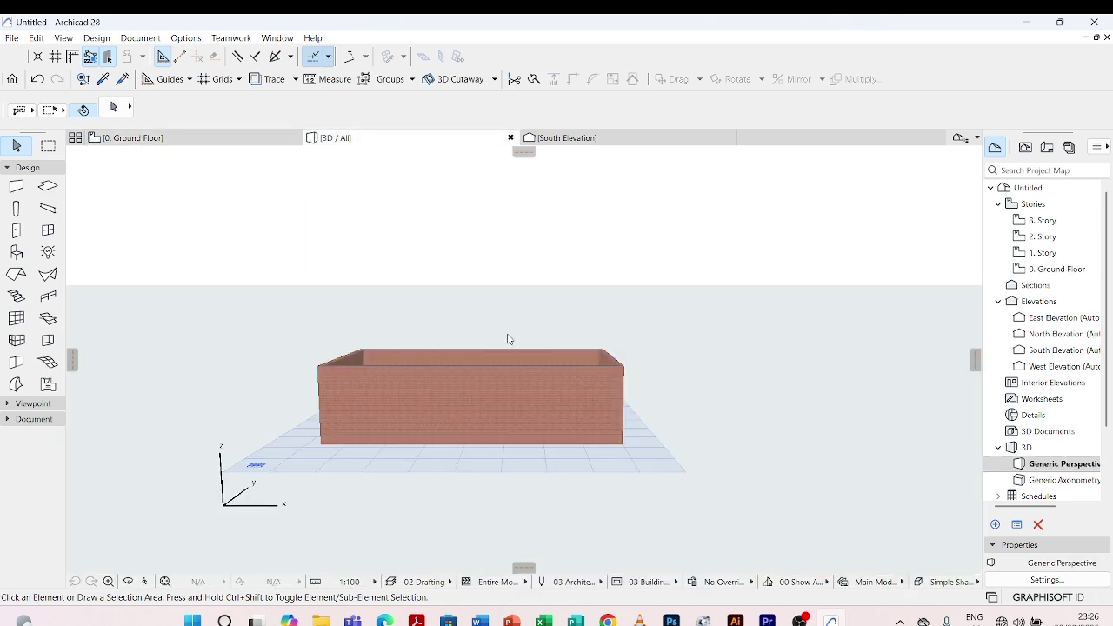
click(614, 371)
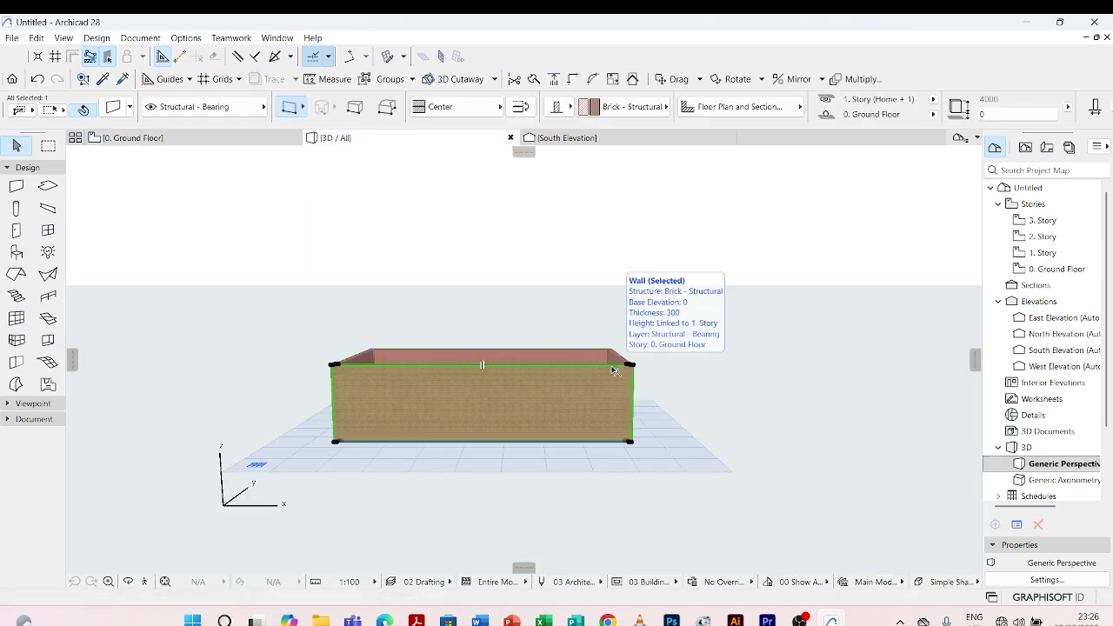
double_click(619, 370)
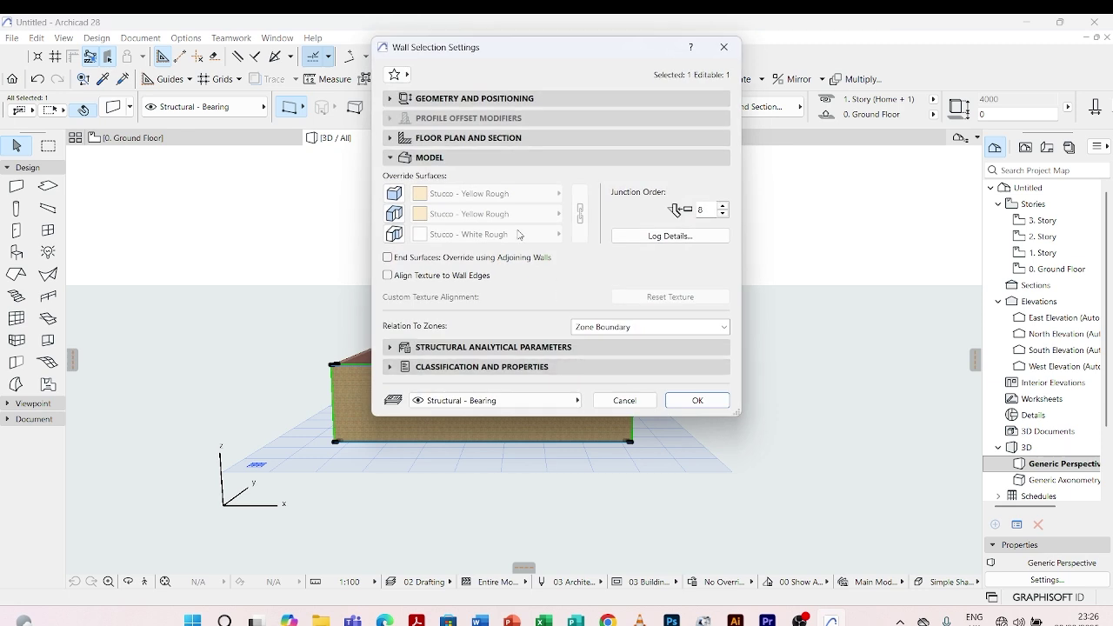
click(395, 193)
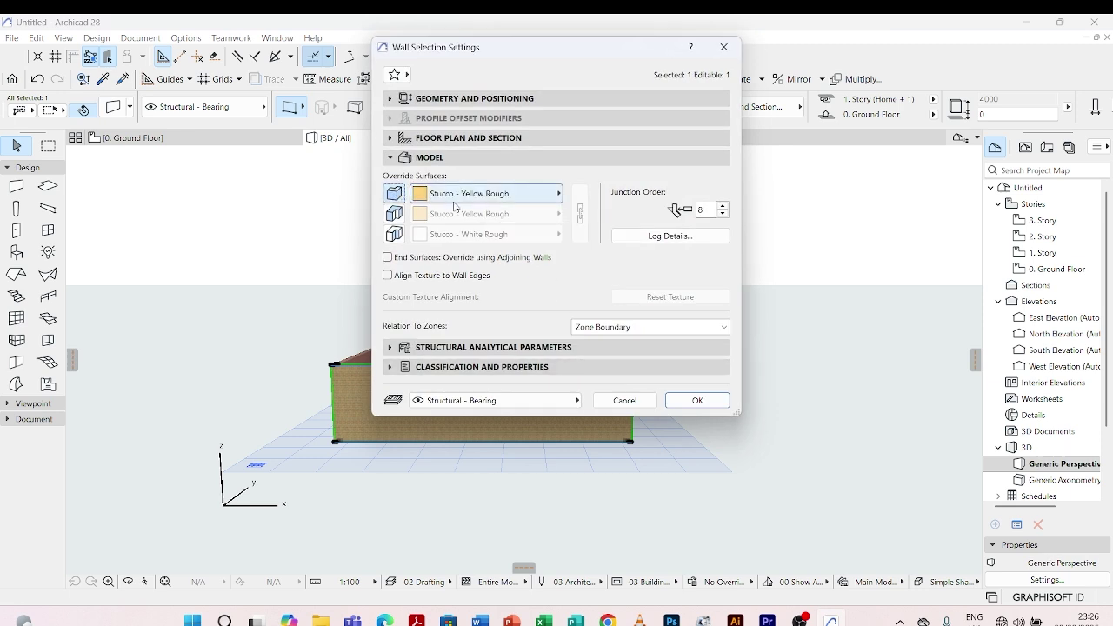
click(395, 234)
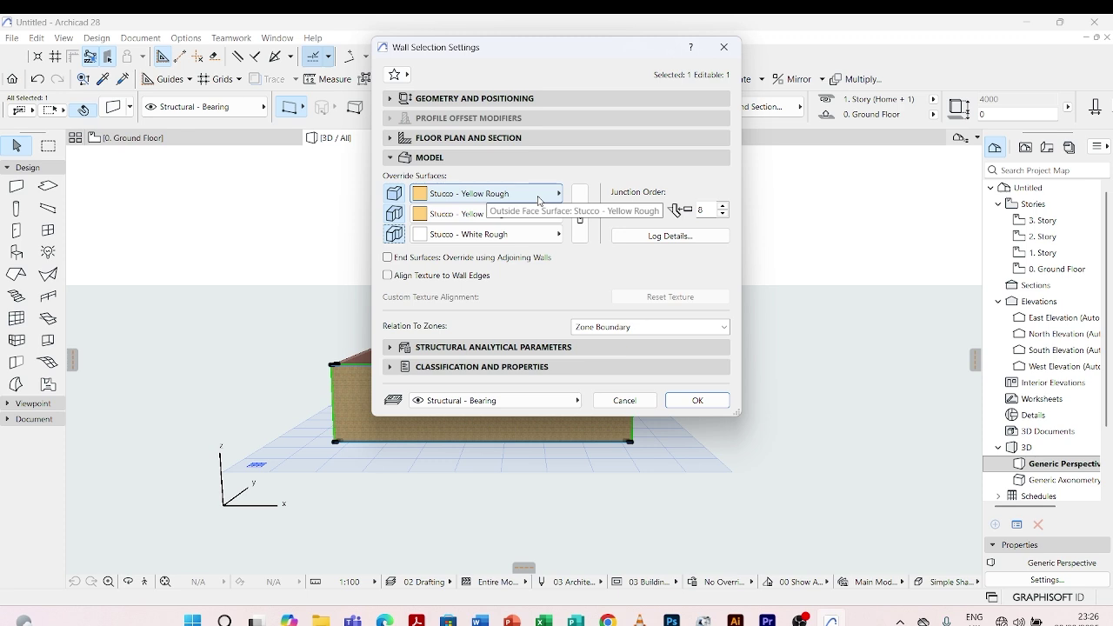
click(541, 197)
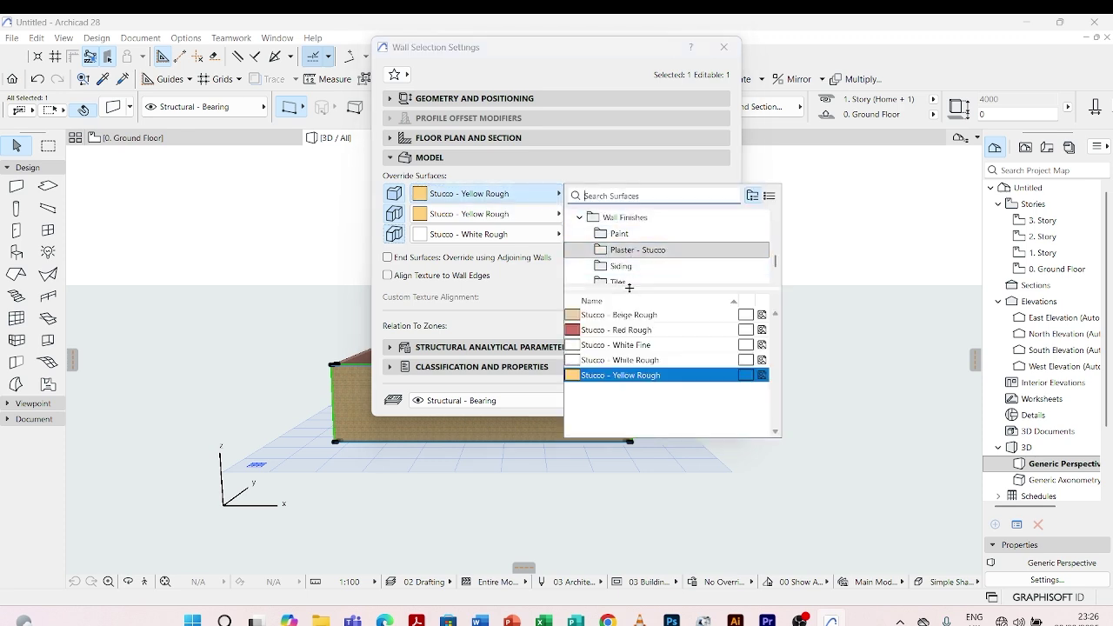
click(640, 251)
click(616, 345)
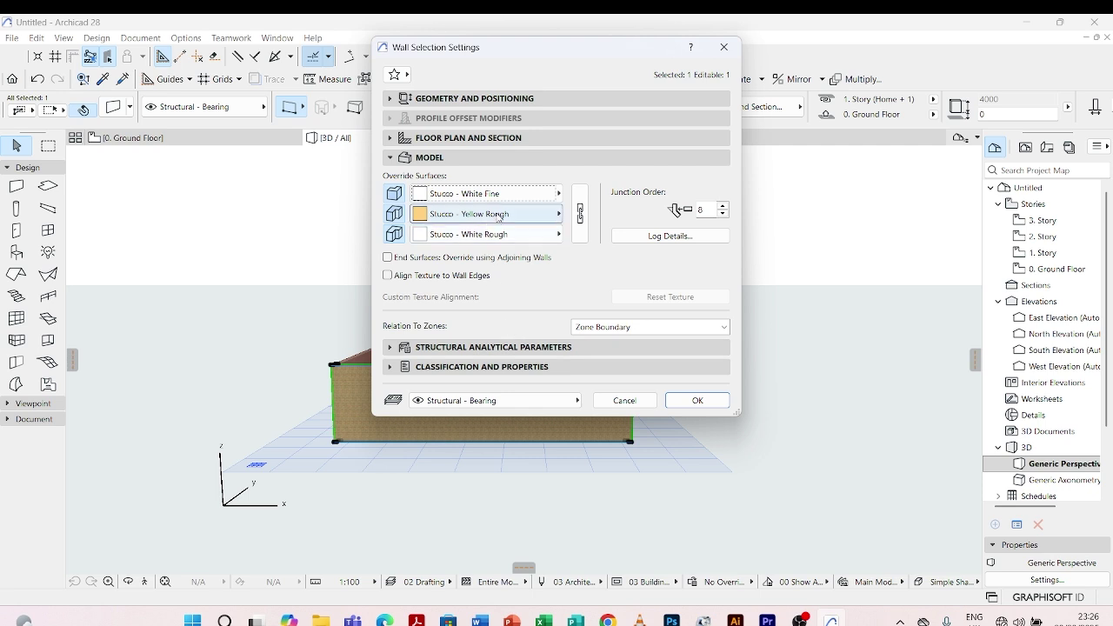
click(579, 209)
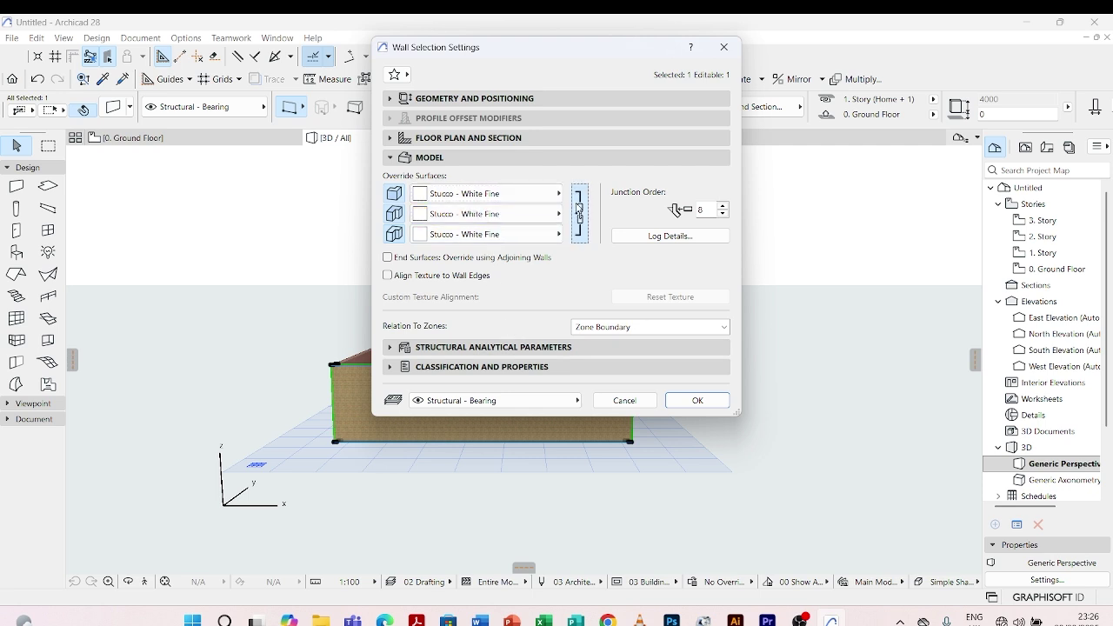
click(692, 396)
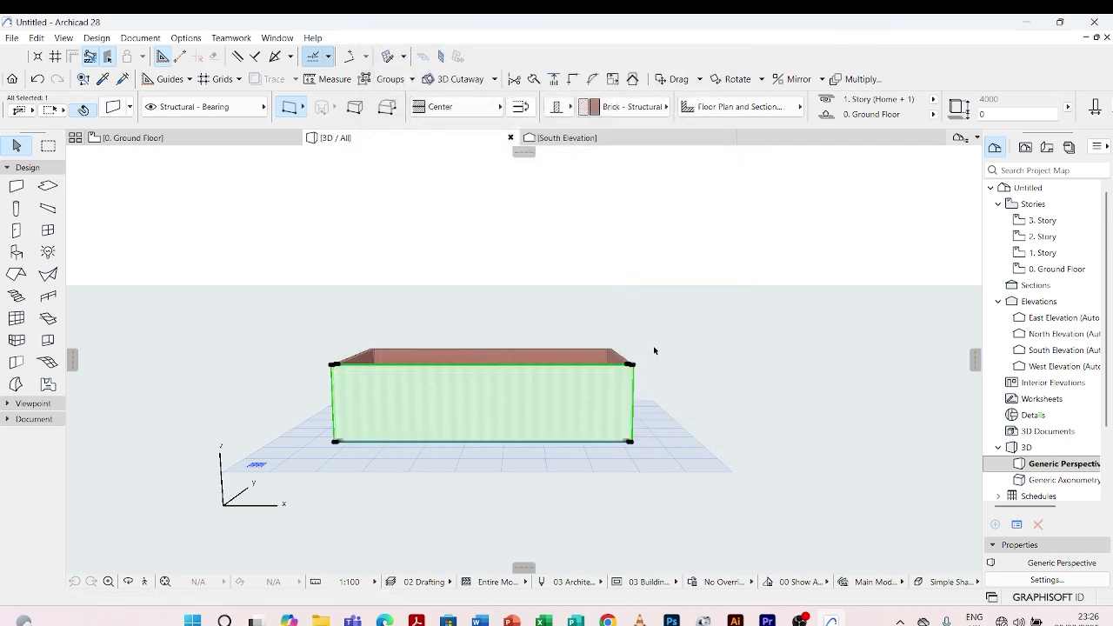
click(654, 350)
Step: Pick up the white front wall's parameters and transfer them to the other three walls
shift+middle_drag(717, 331, 587, 406)
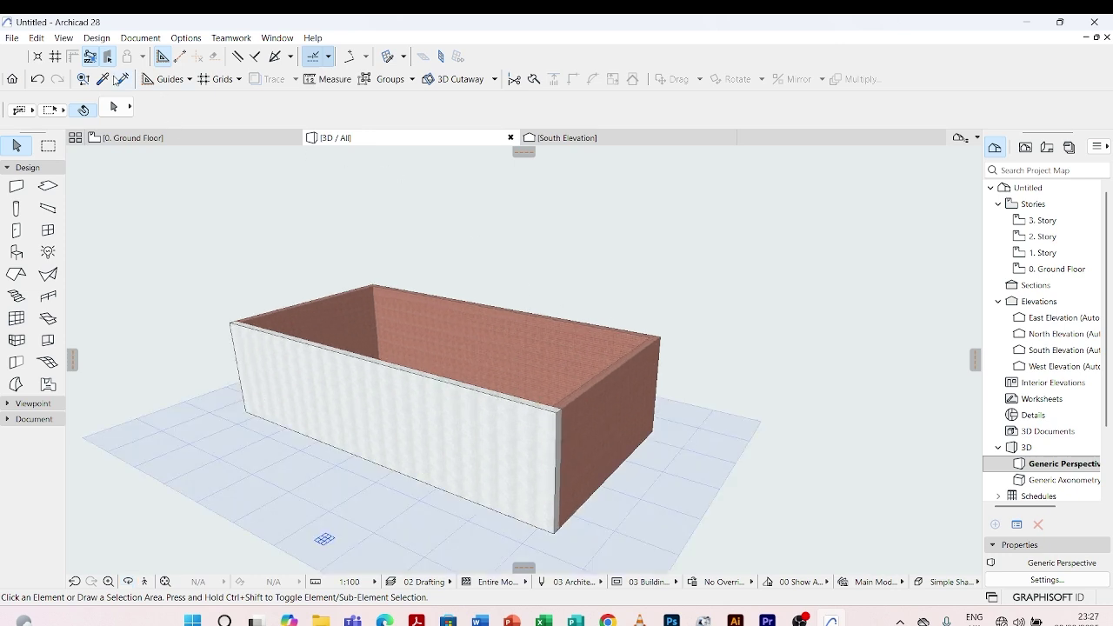
click(103, 79)
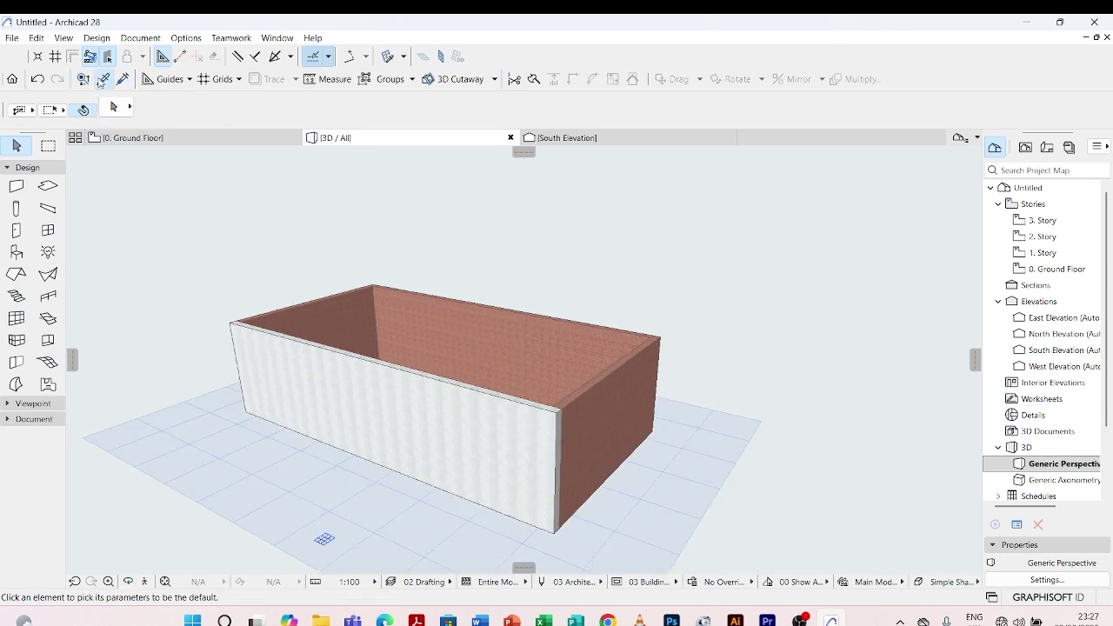
click(360, 358)
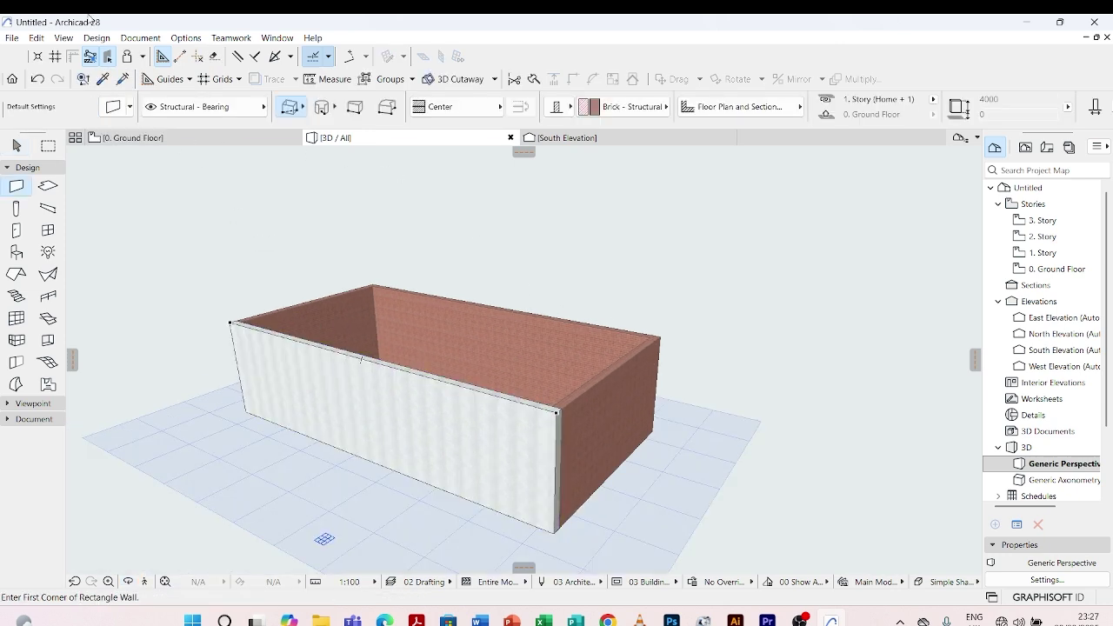
click(123, 79)
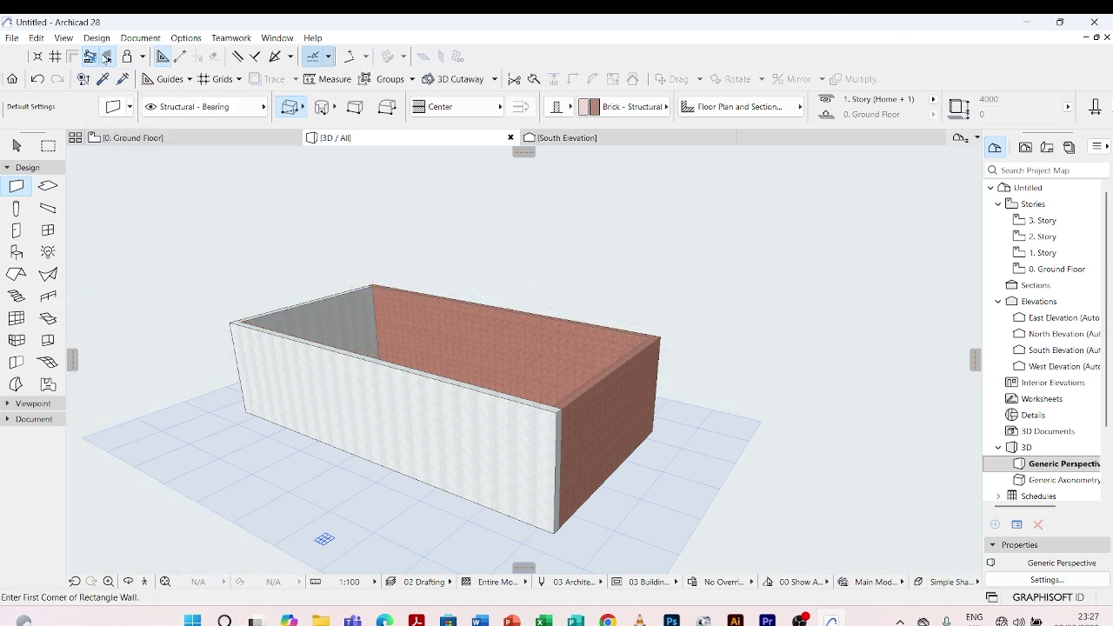
key(ctrl+alt)
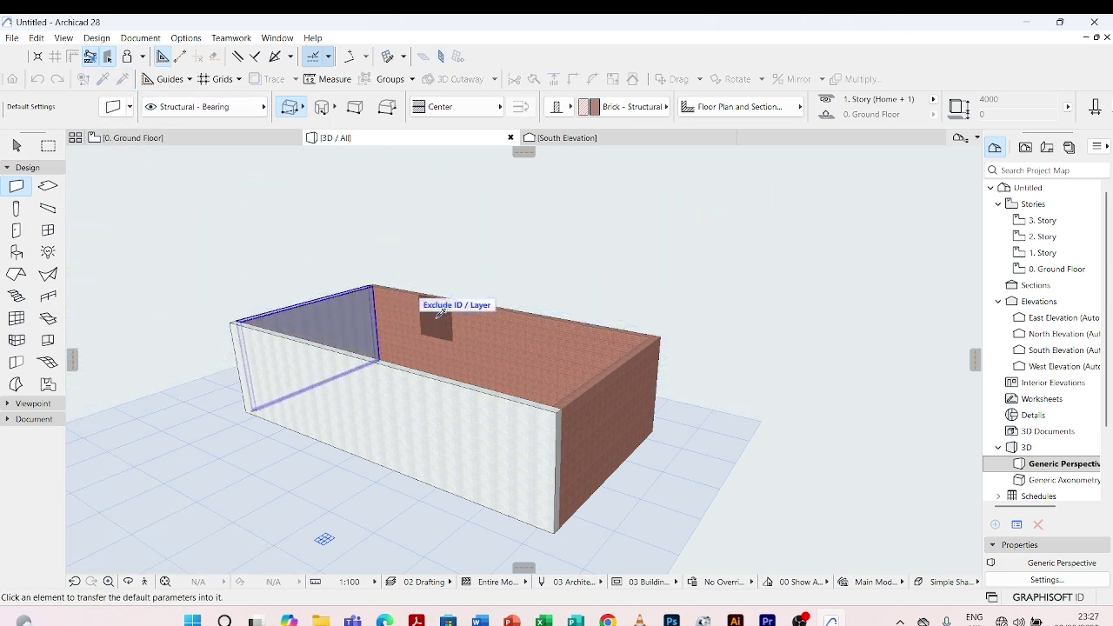
ctrl+alt+click(428, 296)
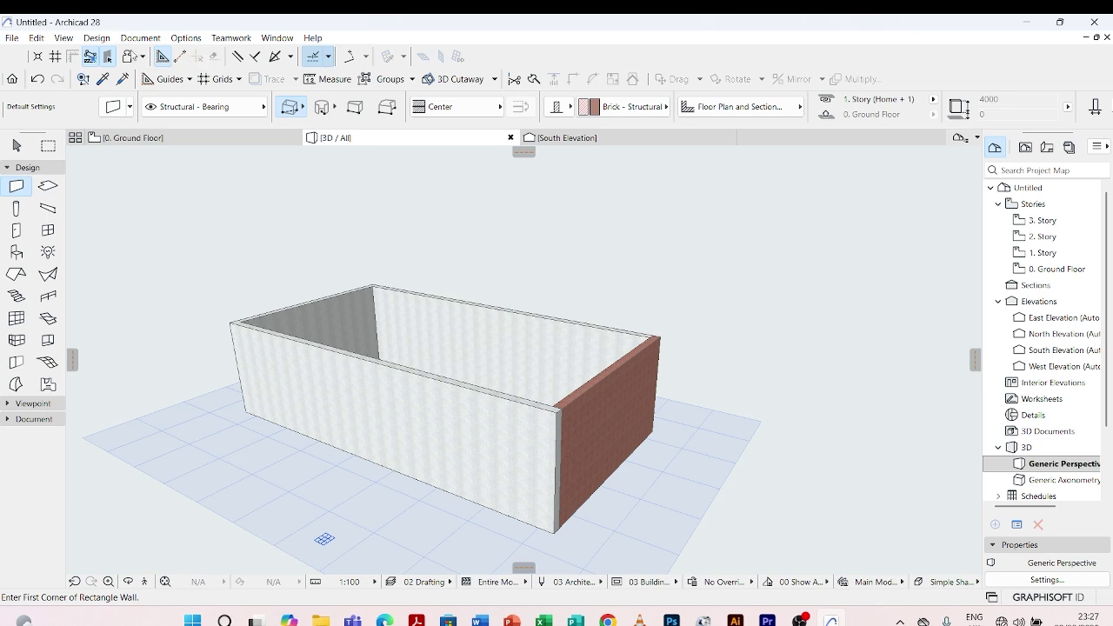
click(124, 83)
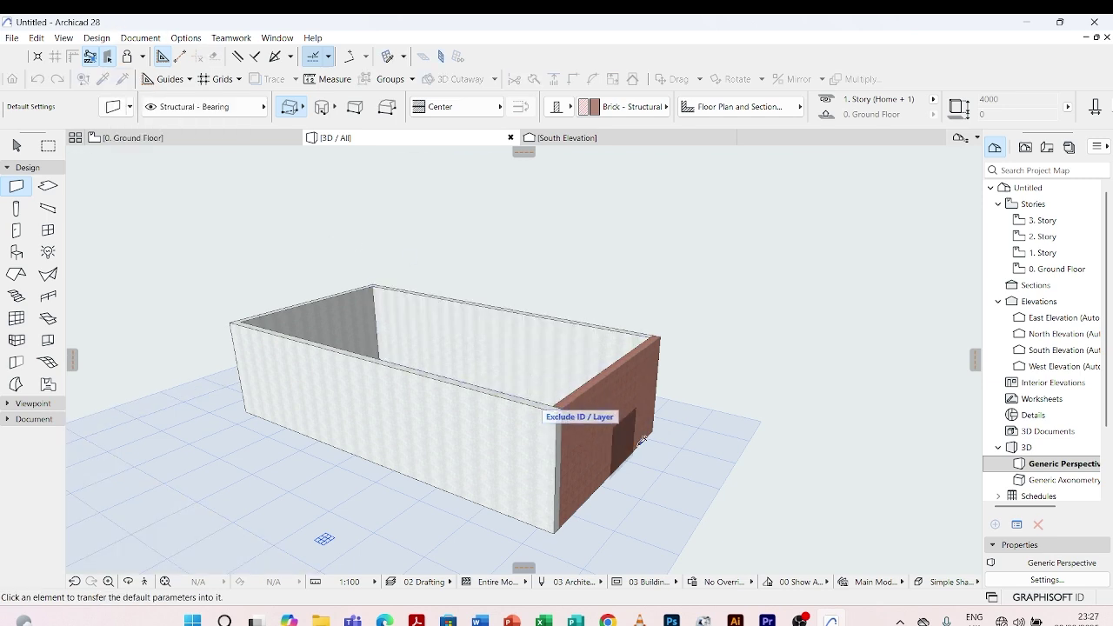
click(560, 400)
scroll(595, 291, down, 2)
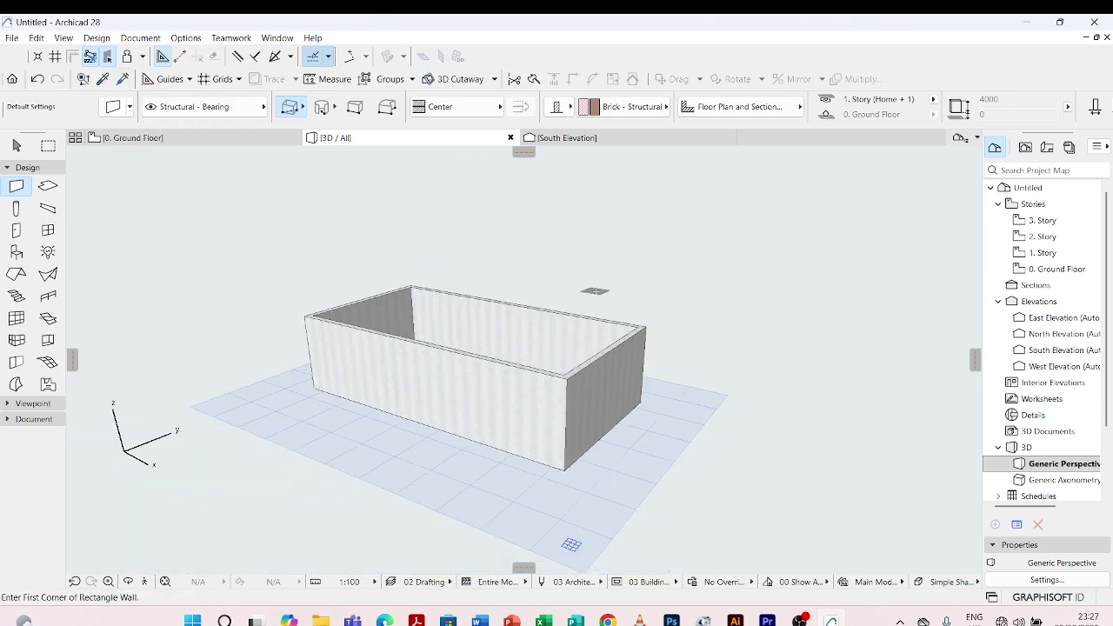
key(Escape)
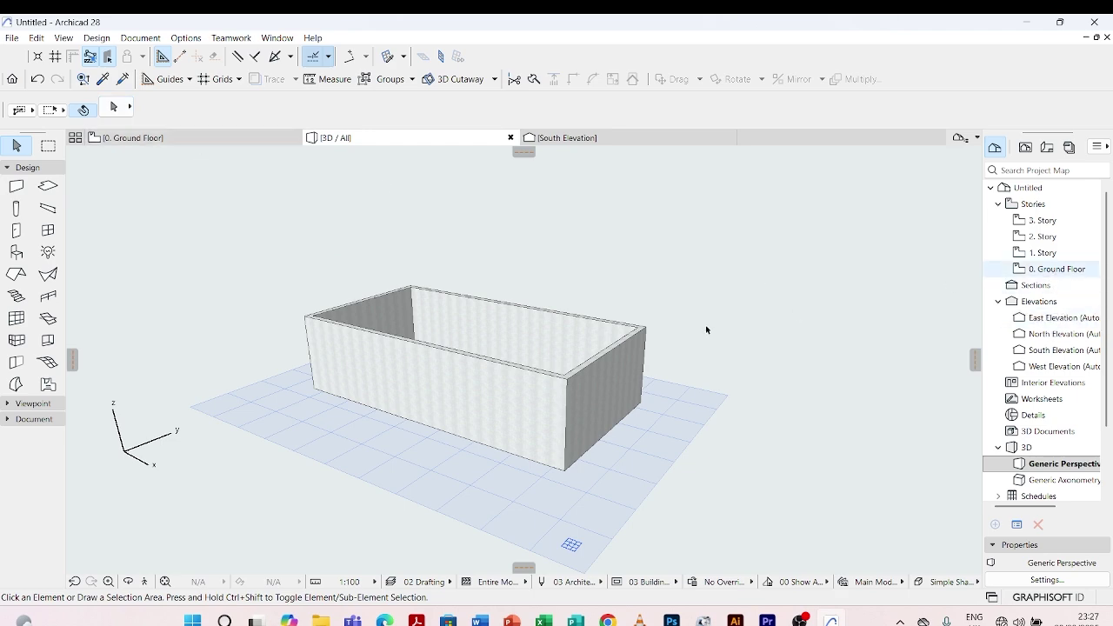
Step: Examine the perforated upper facade and the glazed ground floor in the building photo on the Ground Floor plan
scroll(530, 370, down, 2)
scroll(506, 320, up, 2)
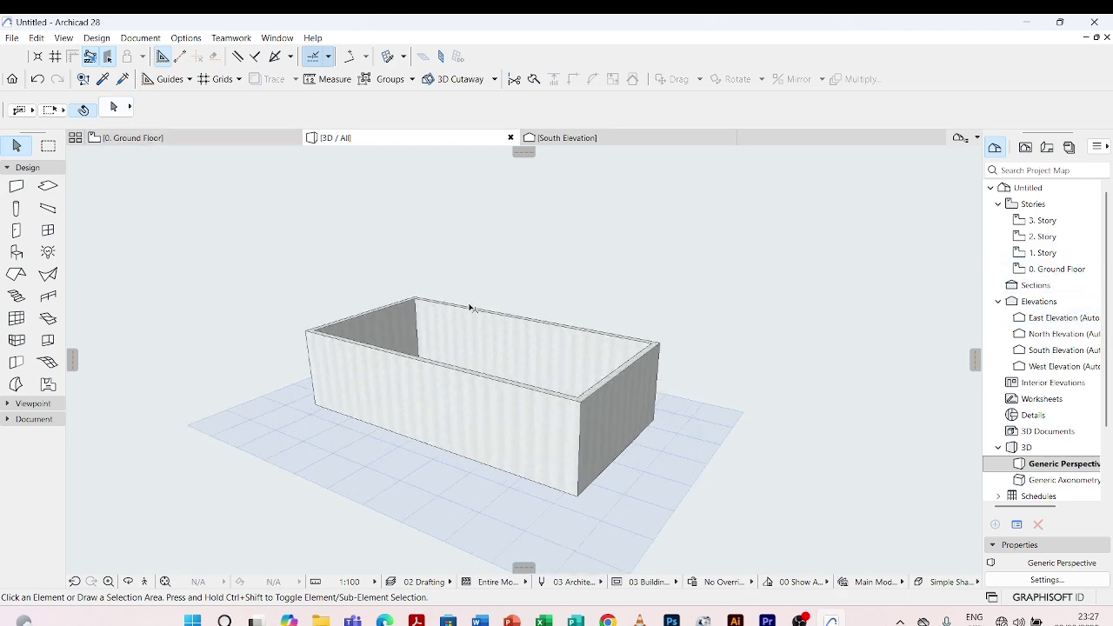
click(236, 141)
scroll(873, 342, up, 5)
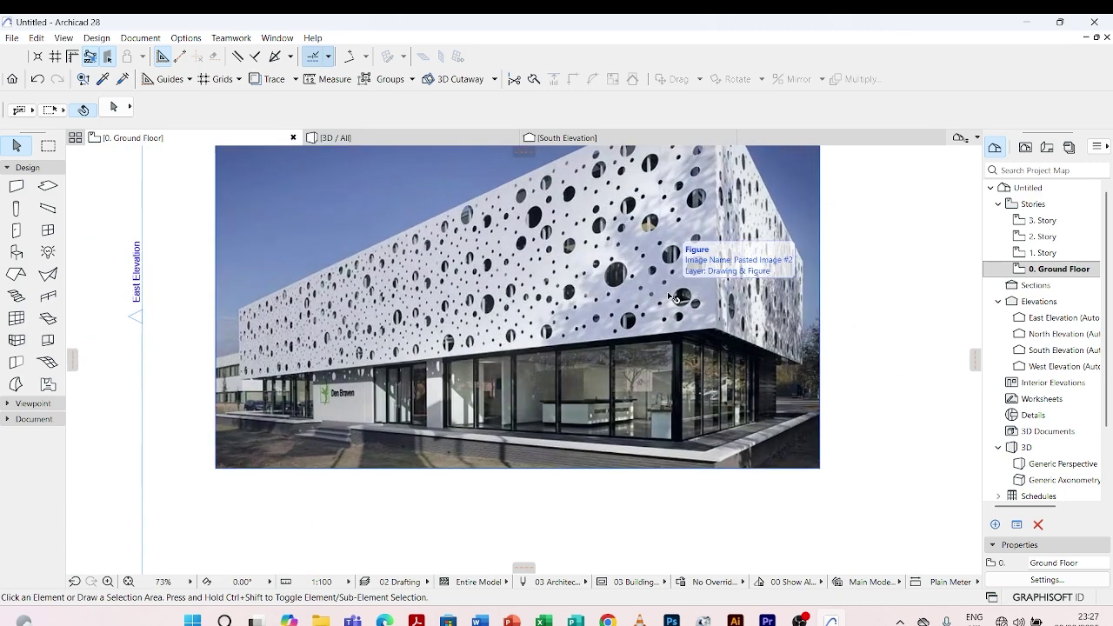
scroll(734, 369, down, 3)
scroll(734, 369, up, 2)
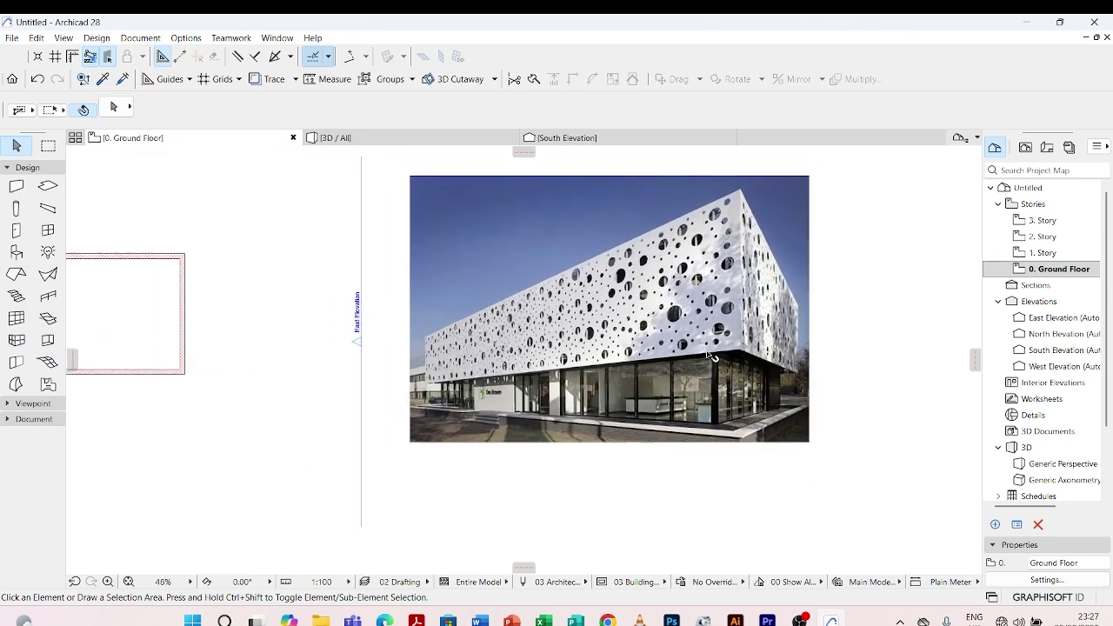
scroll(370, 275, down, 1)
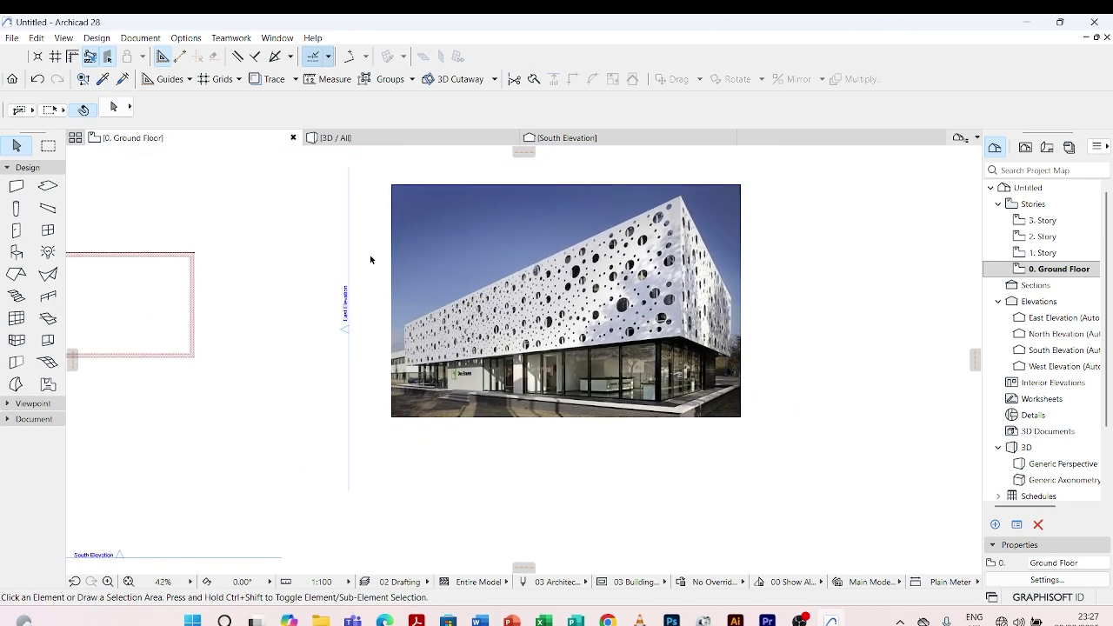
Step: Open the floor plan of story 1 at the area between the West and East Elevation lines
double_click(1041, 253)
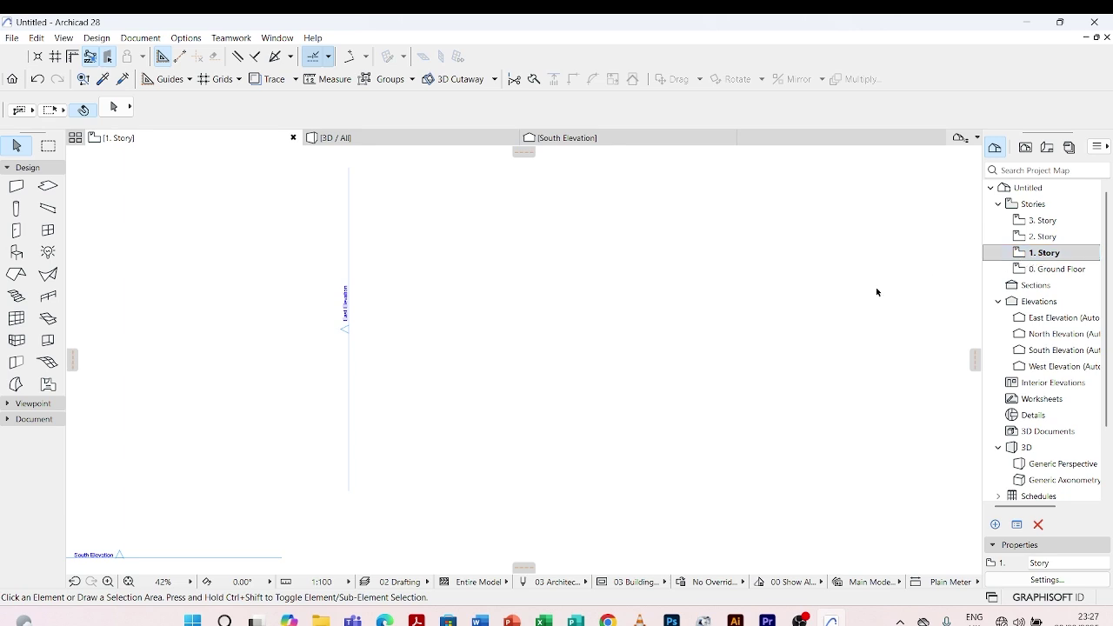
scroll(632, 335, down, 1)
scroll(375, 315, up, 5)
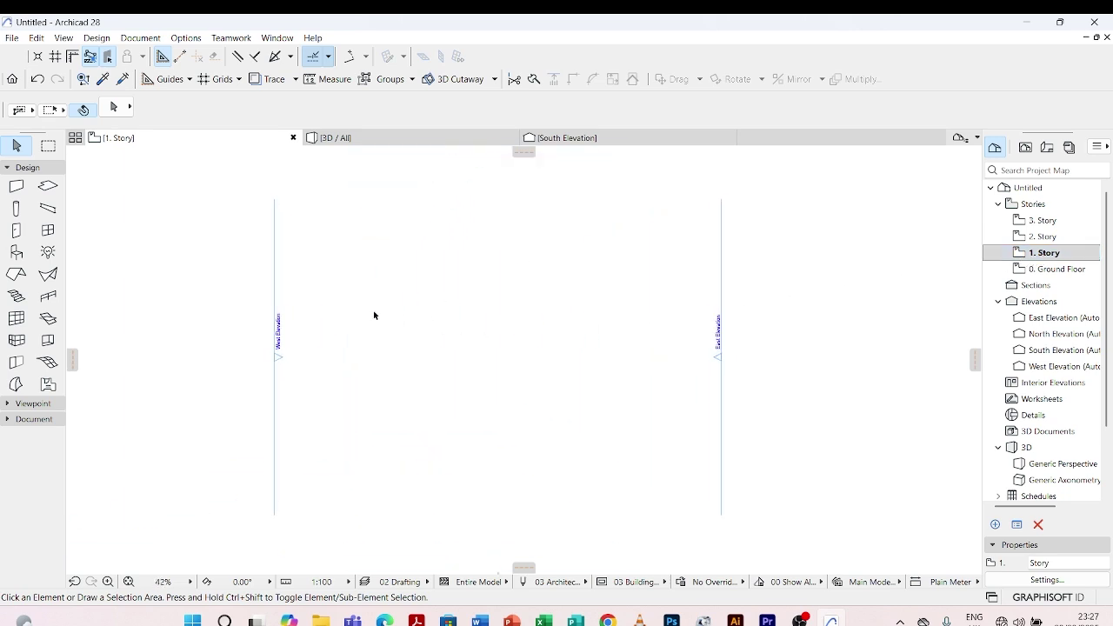
scroll(575, 318, down, 2)
scroll(457, 279, up, 2)
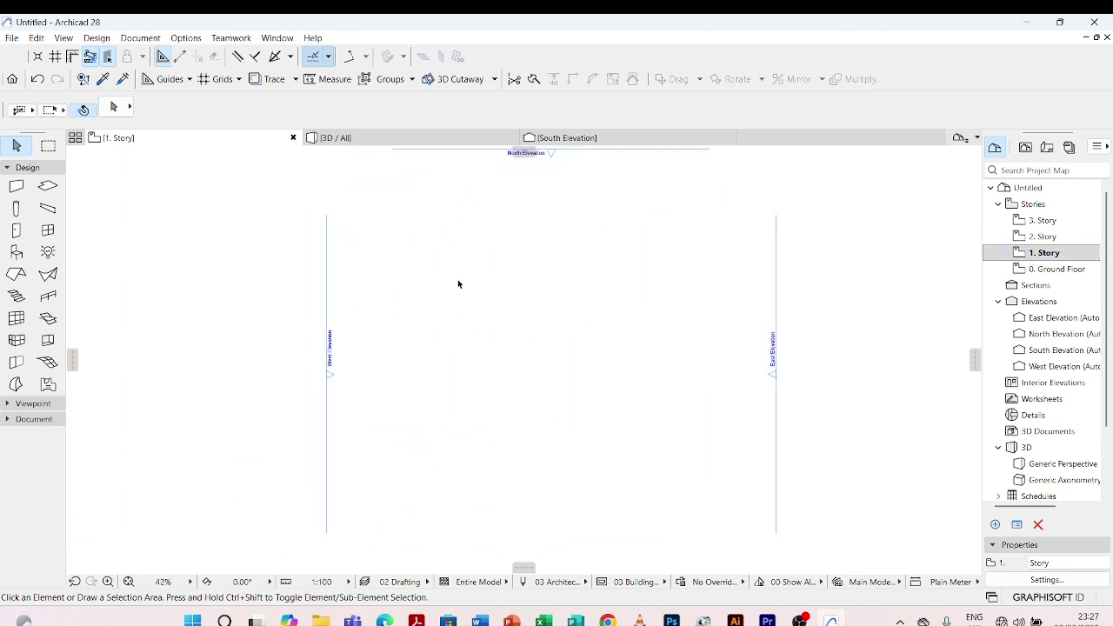
Step: Show the ground floor outline as a trace reference on story 1 and draw a 17000 by 9500 mm rectangular wall from its upper-left corner
click(272, 81)
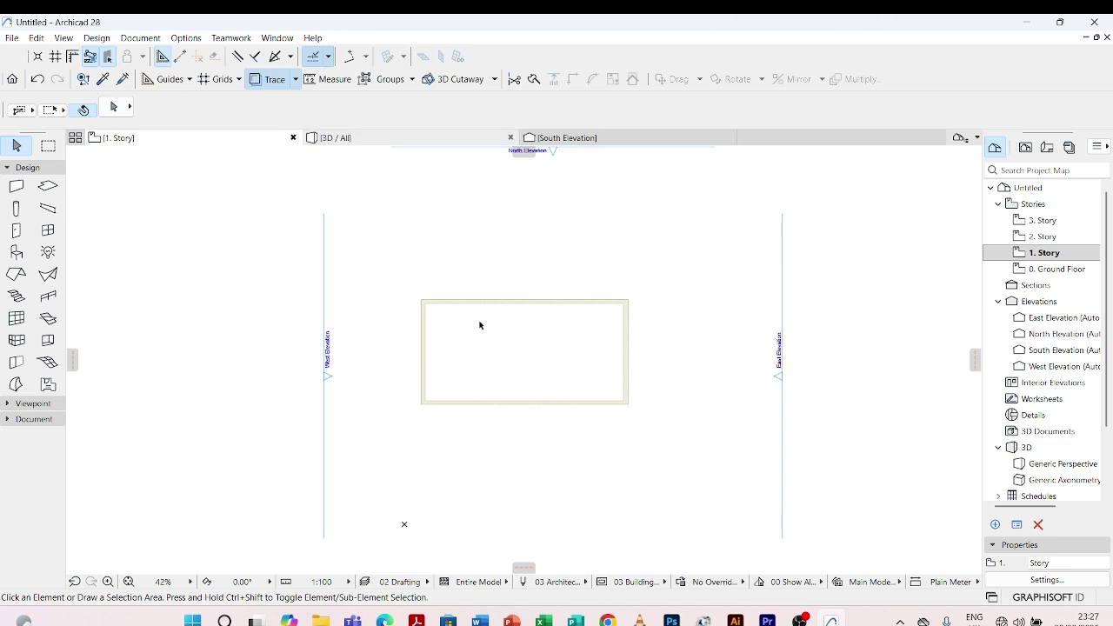
scroll(507, 365, up, 3)
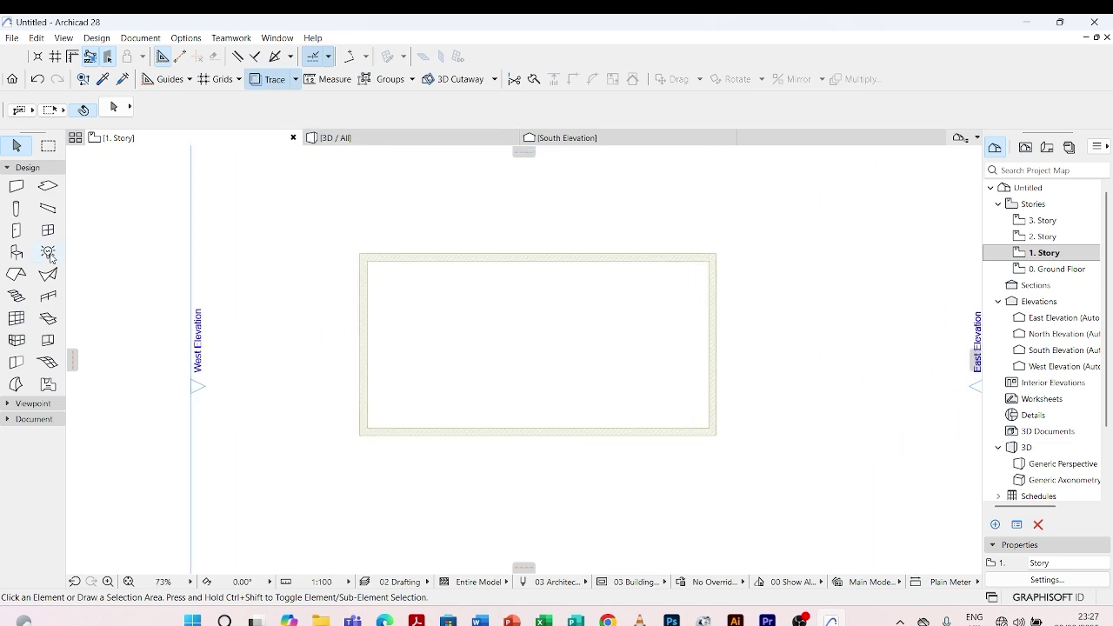
click(16, 186)
scroll(110, 214, down, 2)
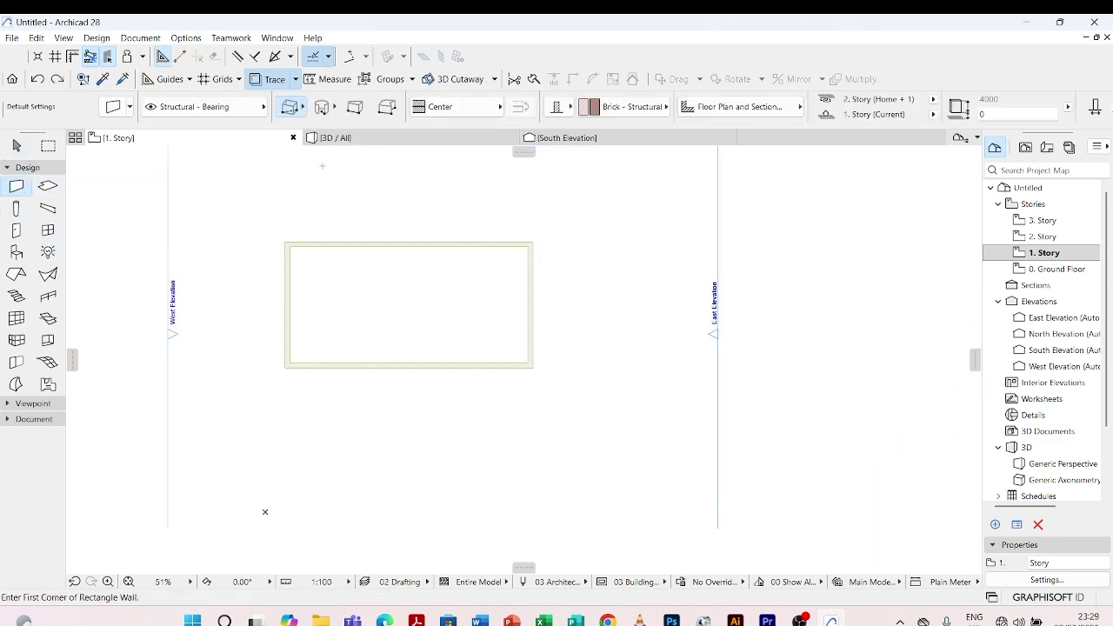
scroll(296, 252, up, 5)
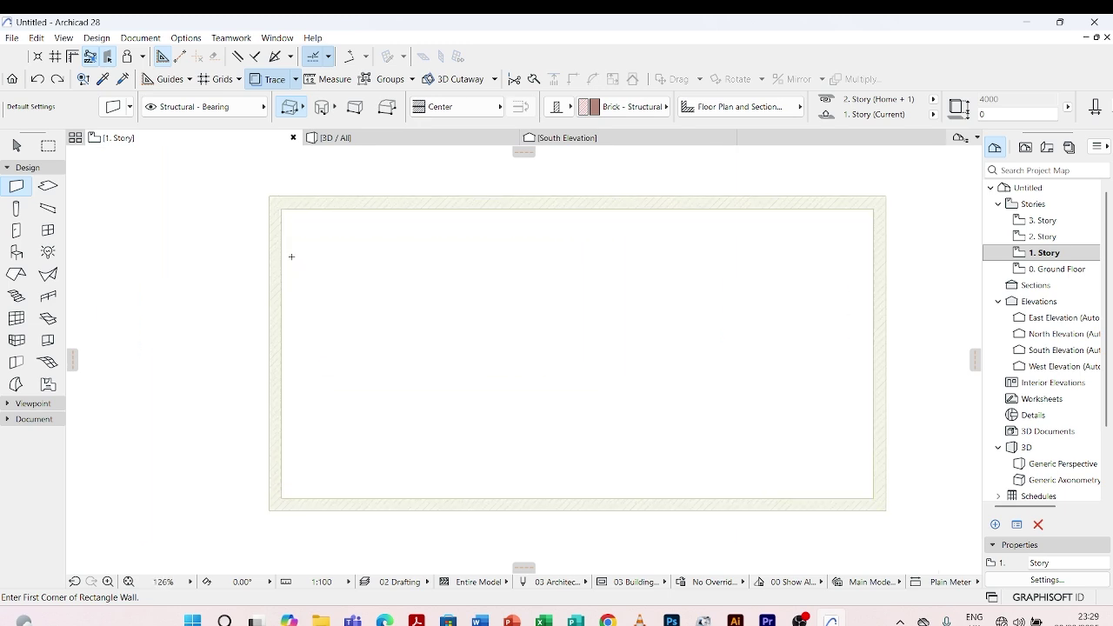
click(275, 199)
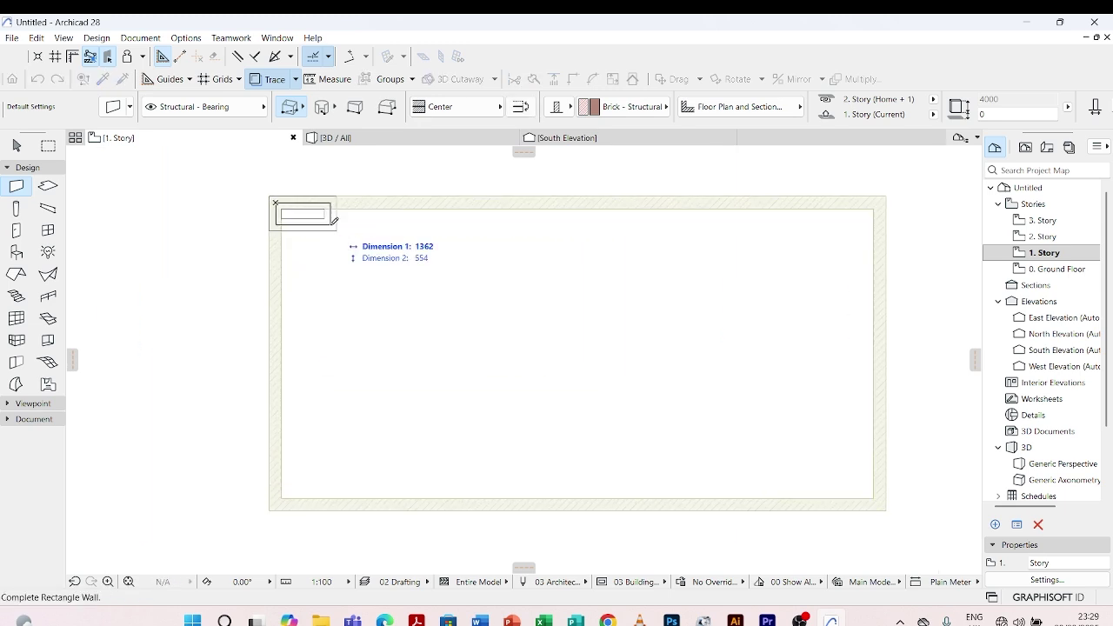
scroll(336, 224, down, 3)
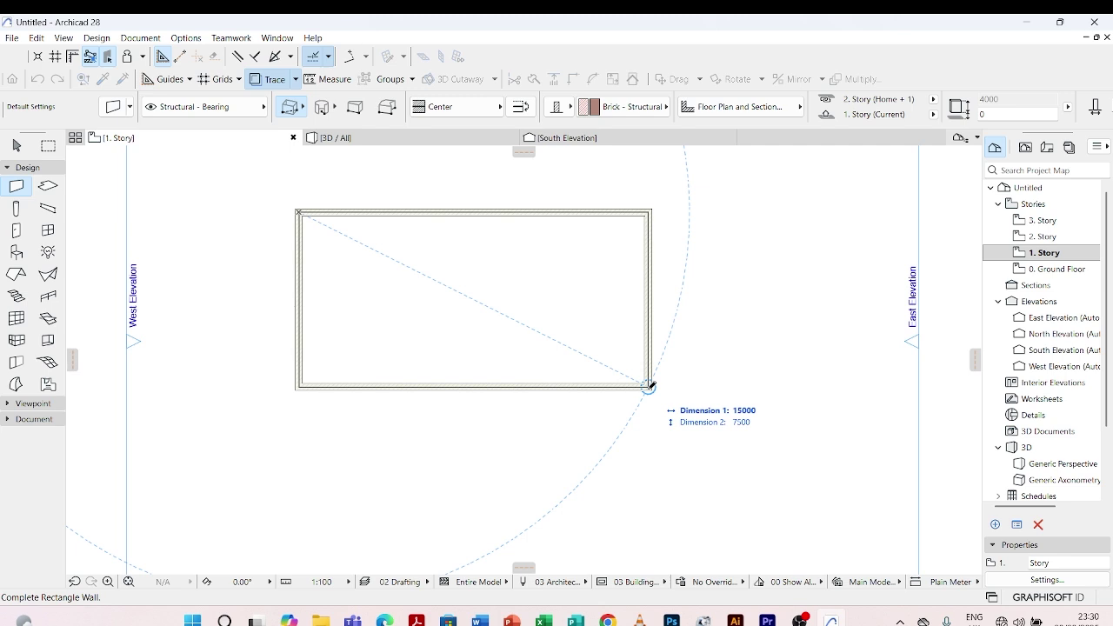
text(17000)
key(Tab)
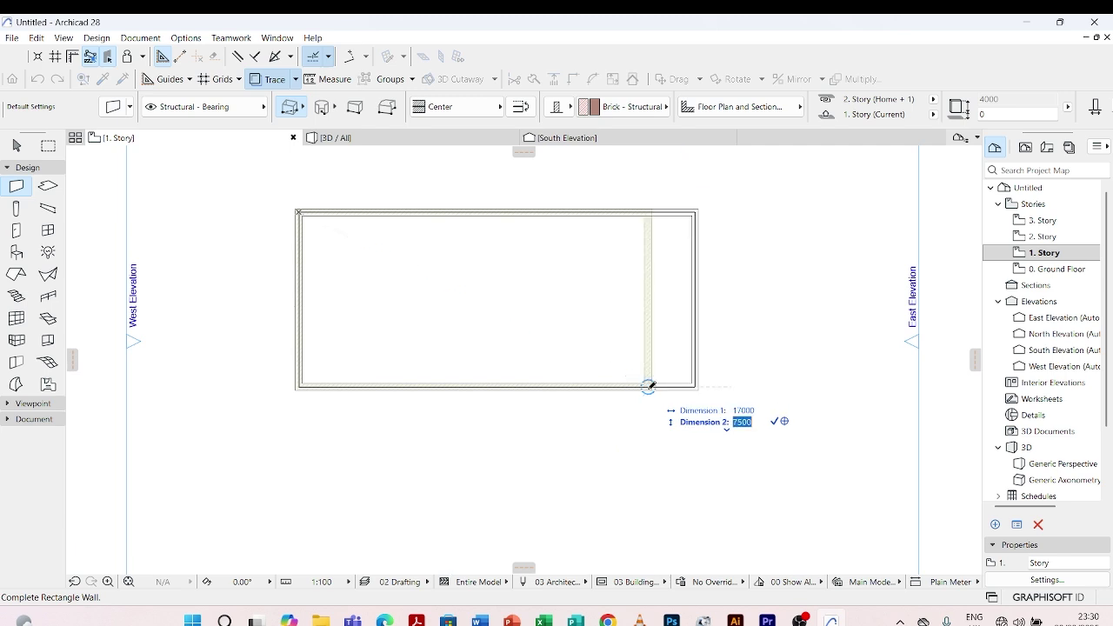
text(9)
key(Return)
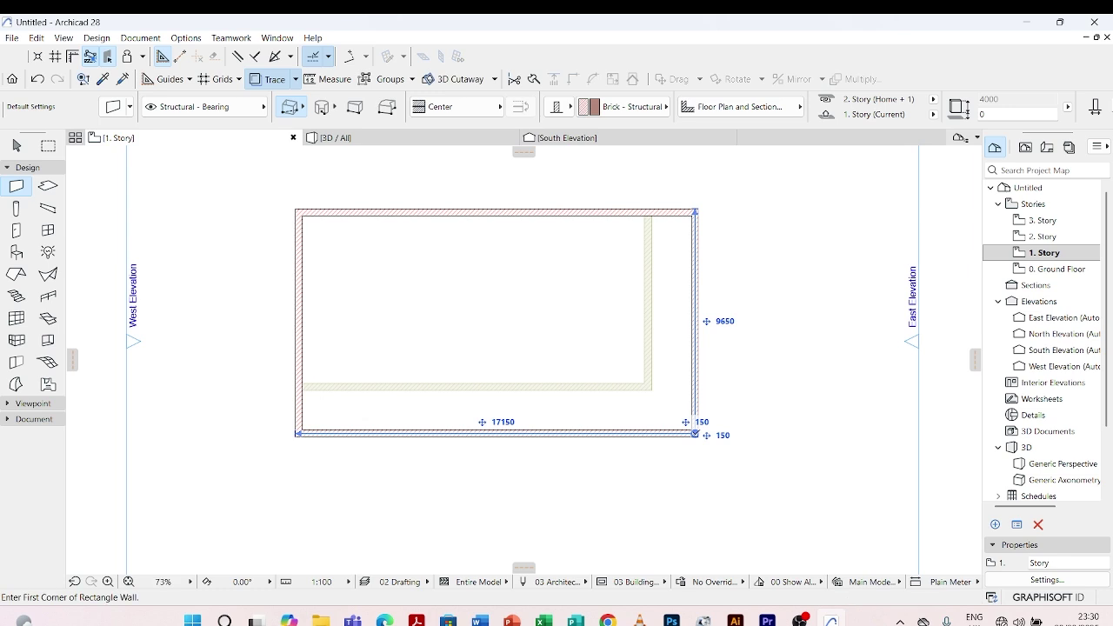
key(Escape)
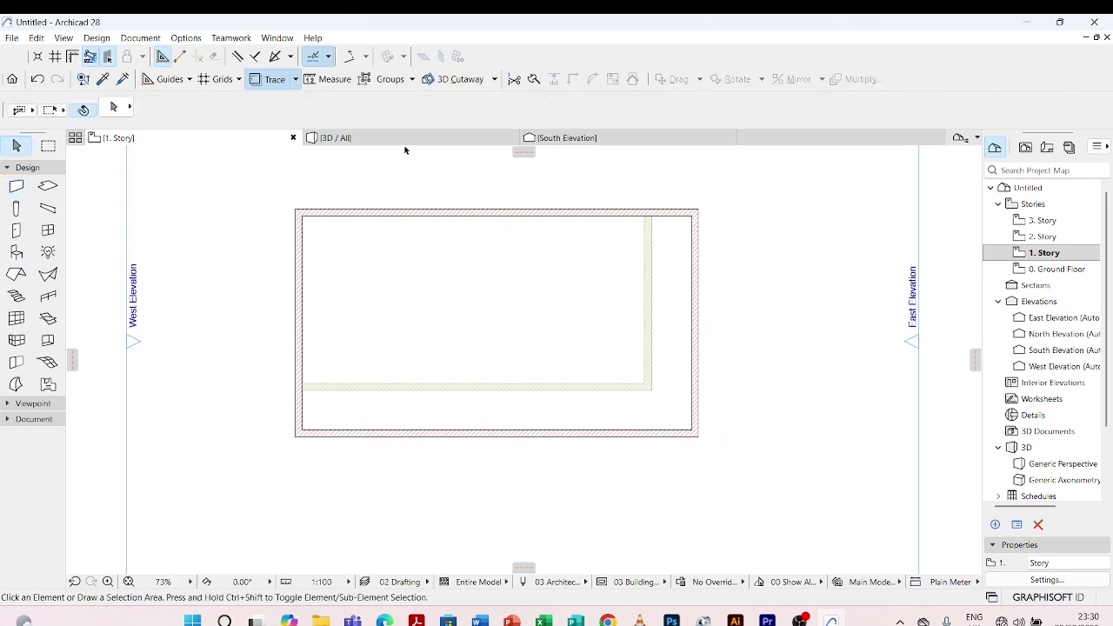
Step: Inspect the two stacked wall volumes in 3D and examine the glazed ground floor in the building photo on the Ground Floor plan
click(412, 141)
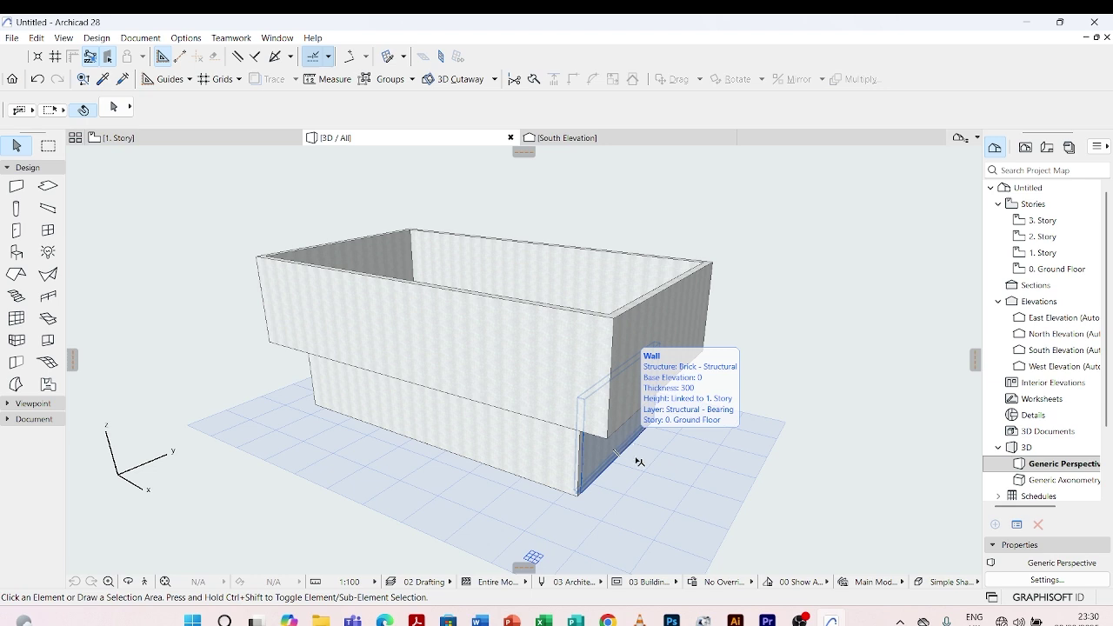
key(o)
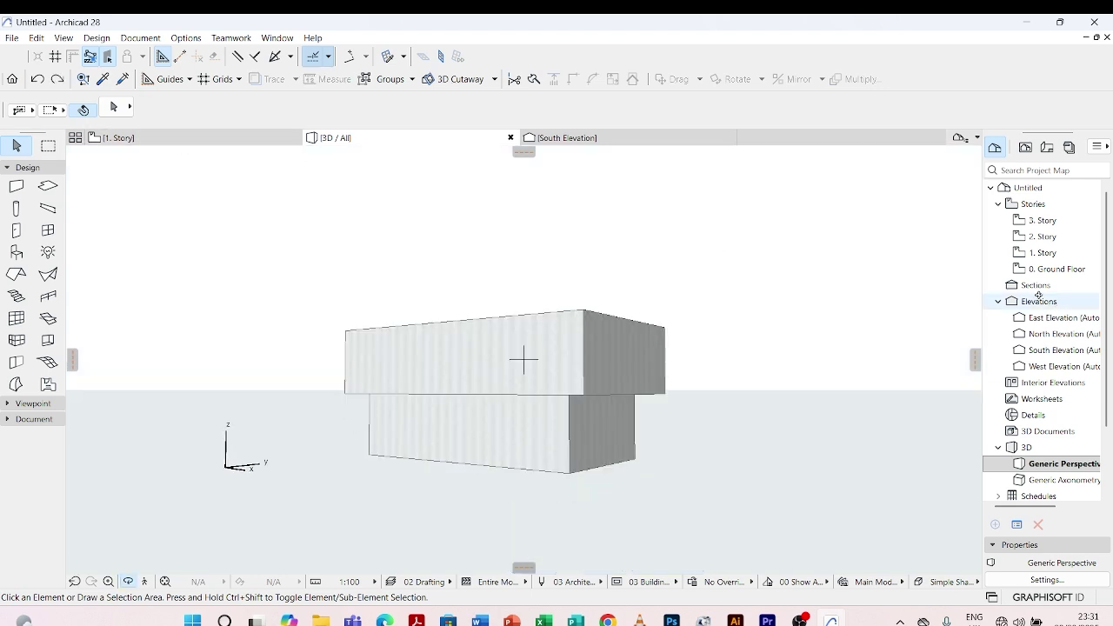
click(1055, 269)
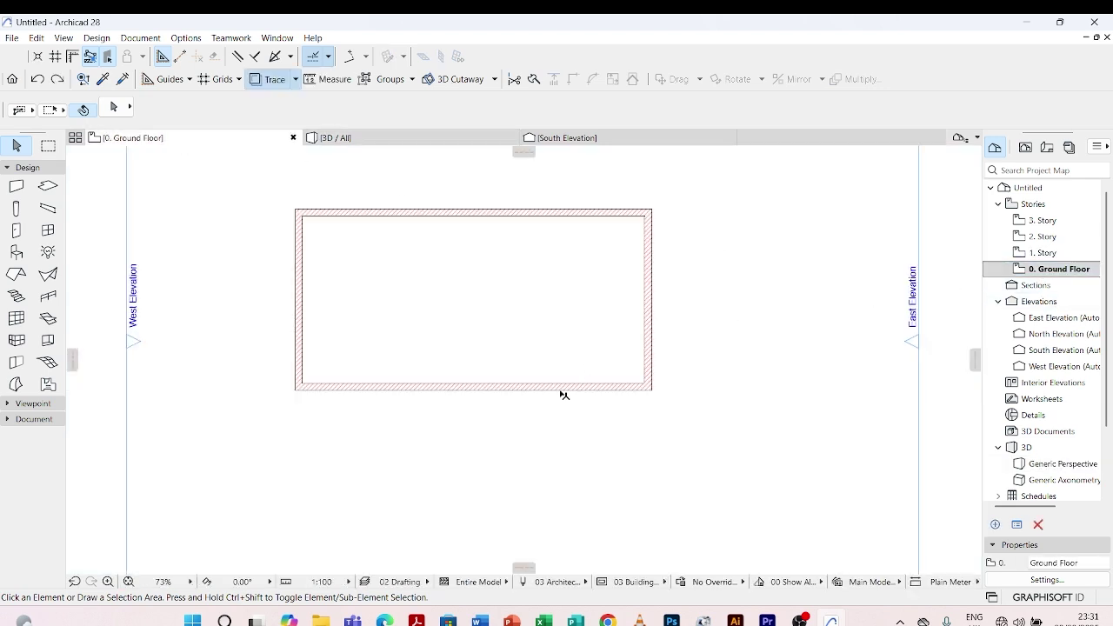
scroll(600, 398, down, 4)
scroll(796, 406, up, 1)
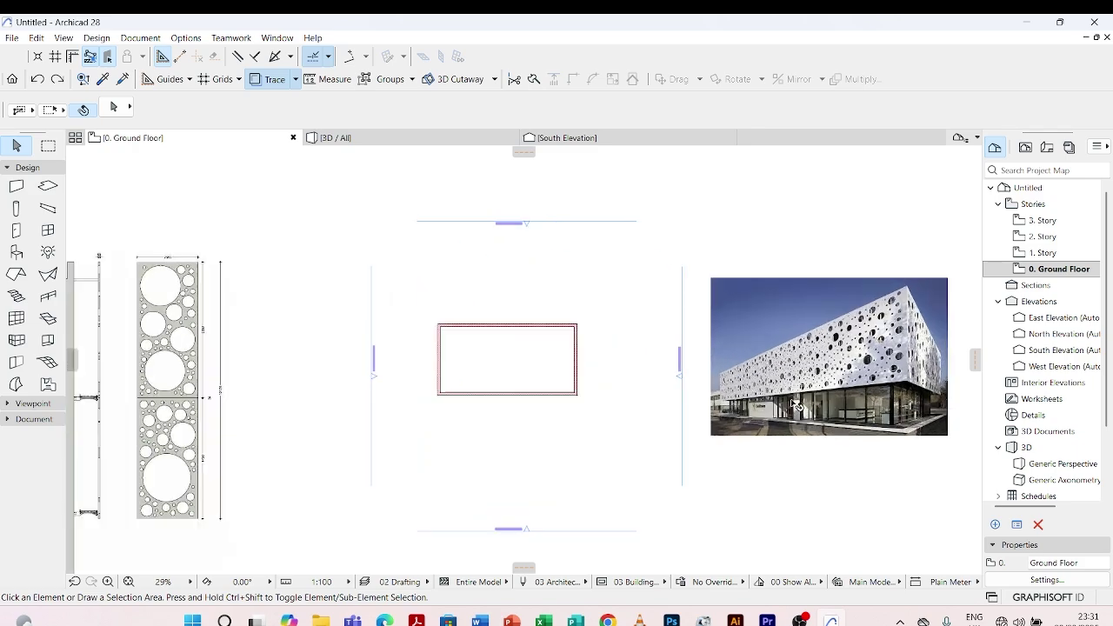
scroll(796, 406, up, 2)
scroll(796, 406, down, 2)
scroll(872, 398, up, 4)
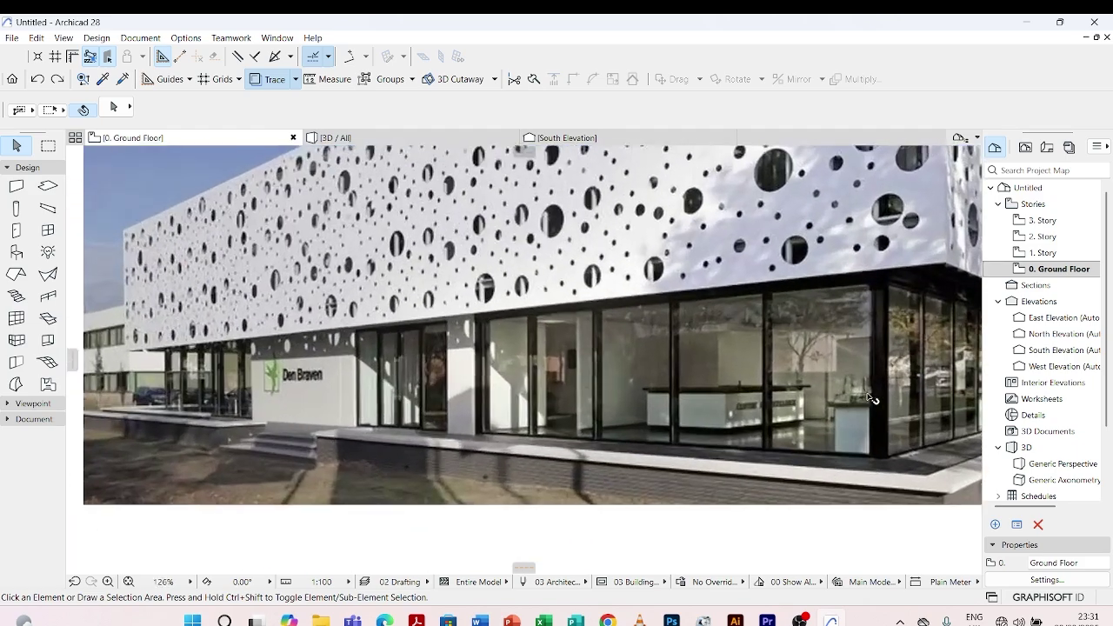
scroll(895, 387, down, 3)
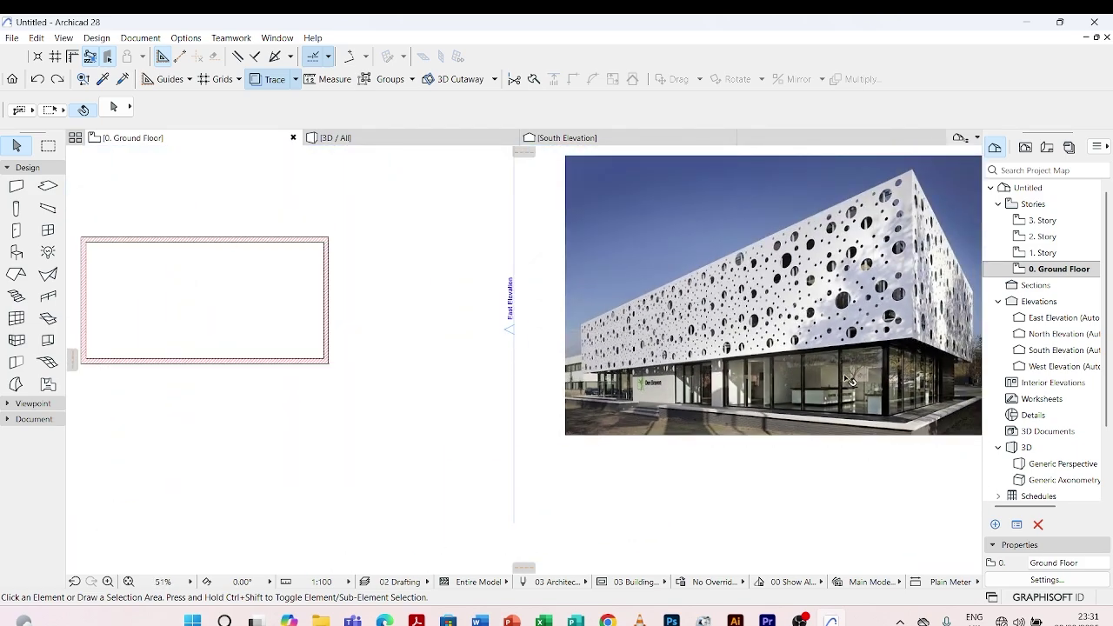
scroll(848, 380, down, 2)
Step: Set the default Sliding Door with Sidelight on Side 1 to a width of 5000 mm and a height of 3800 mm
scroll(490, 371, up, 4)
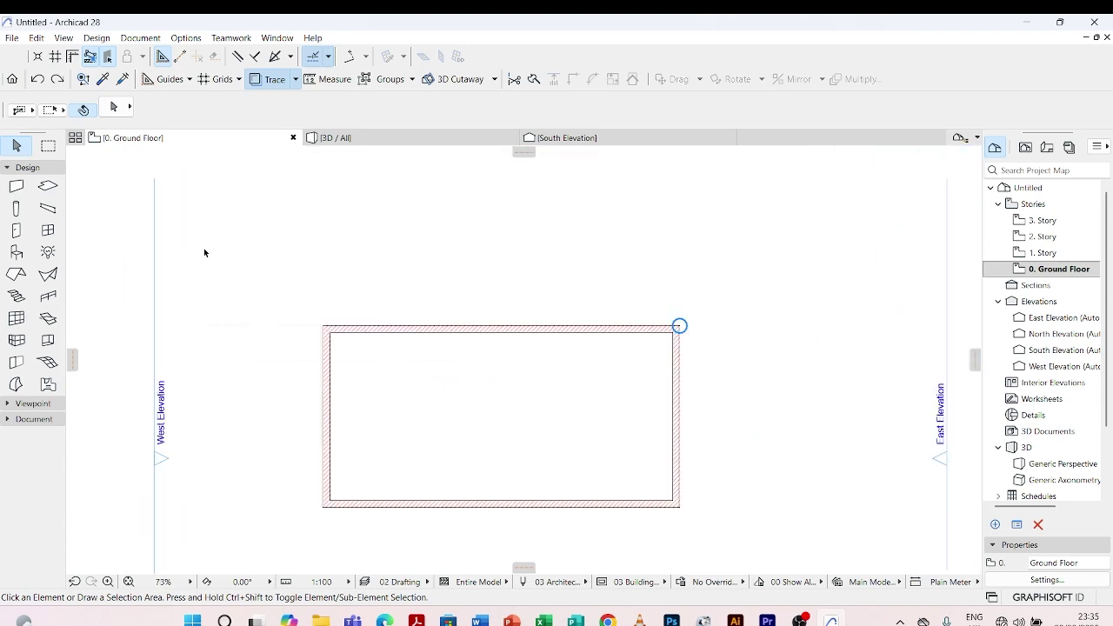
click(16, 231)
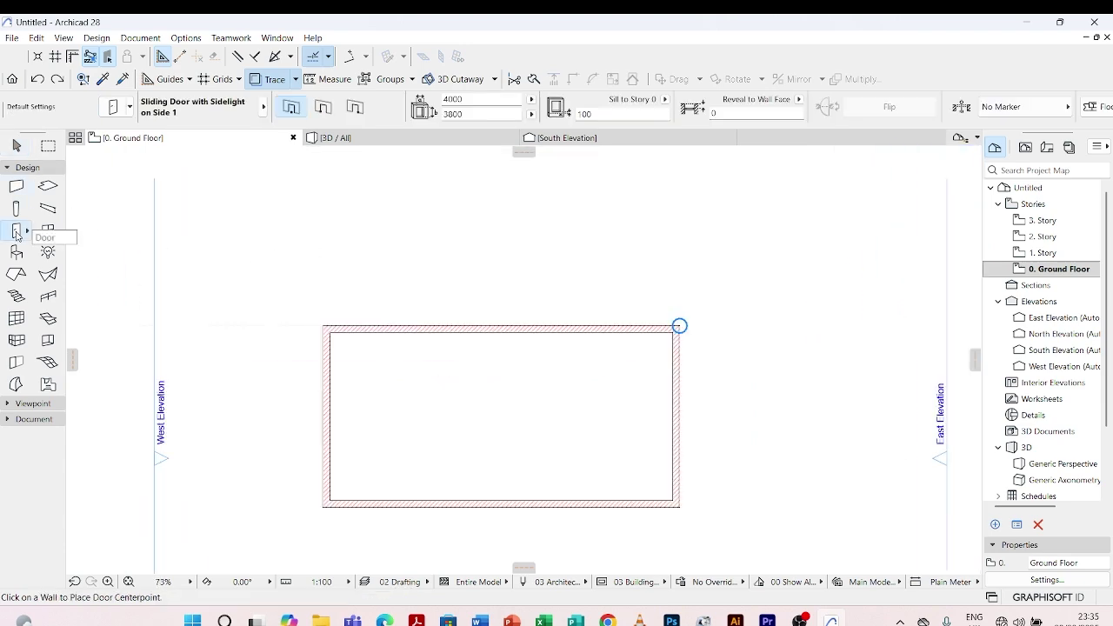
double_click(16, 231)
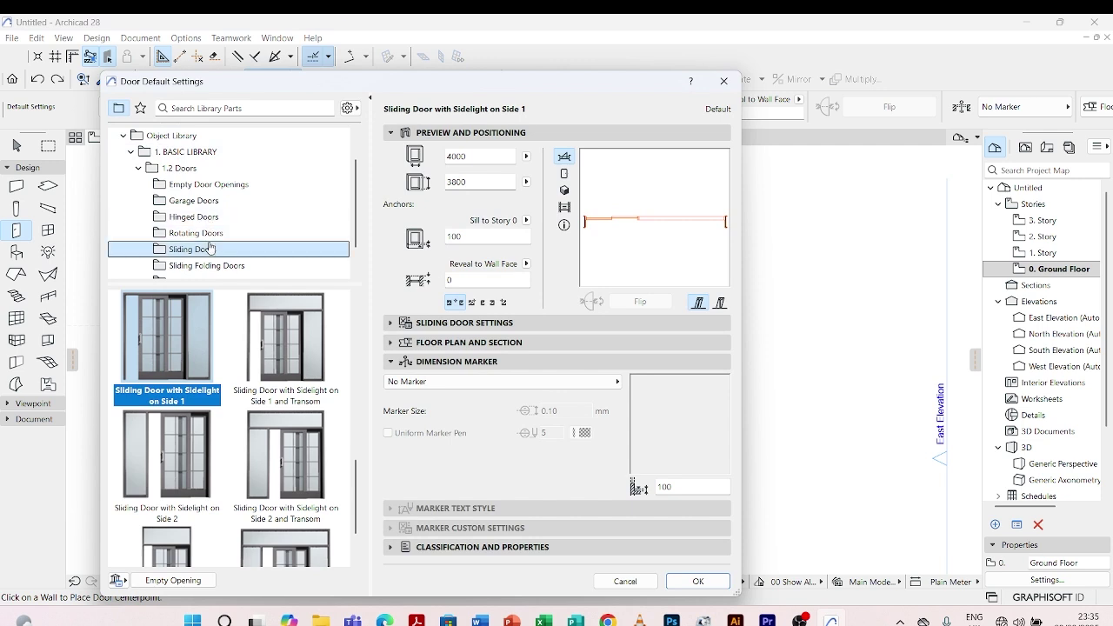
scroll(176, 380, up, 1)
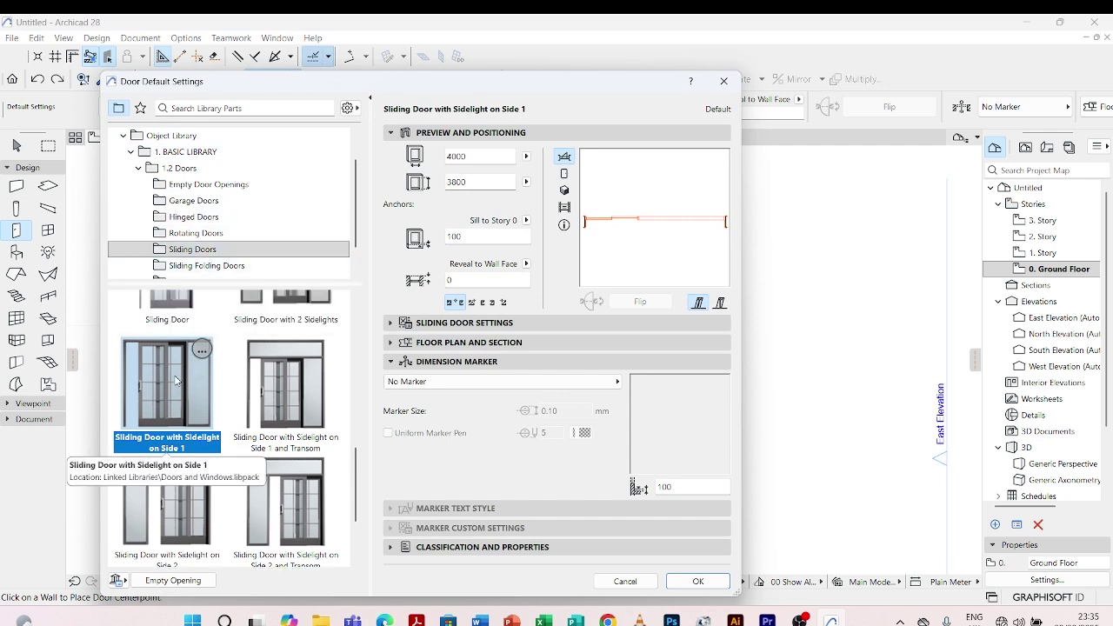
double_click(476, 160)
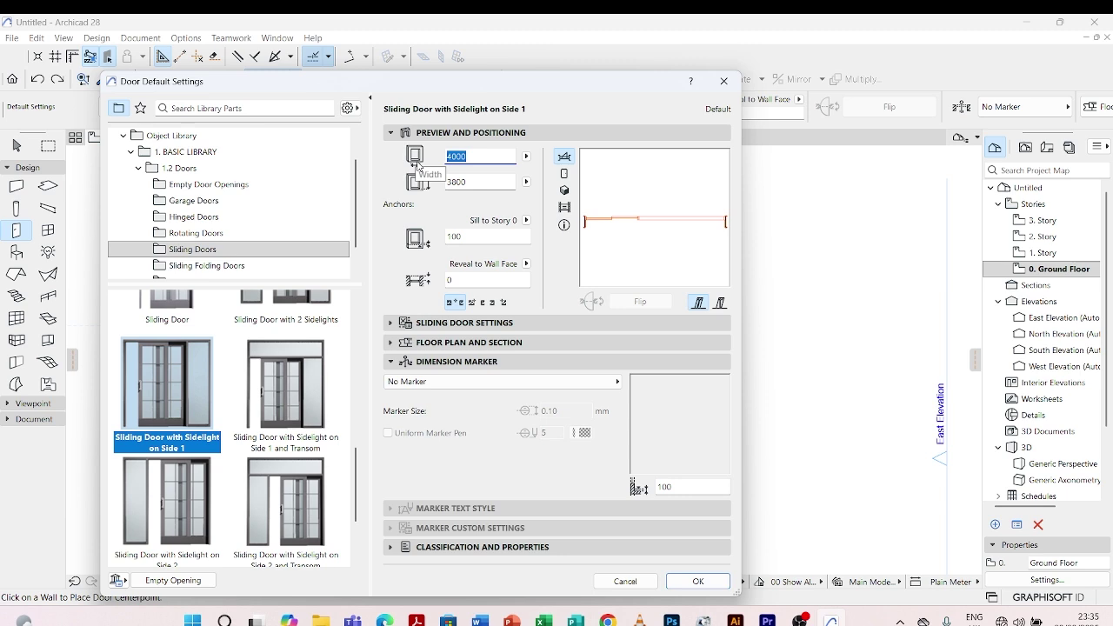
text(5)
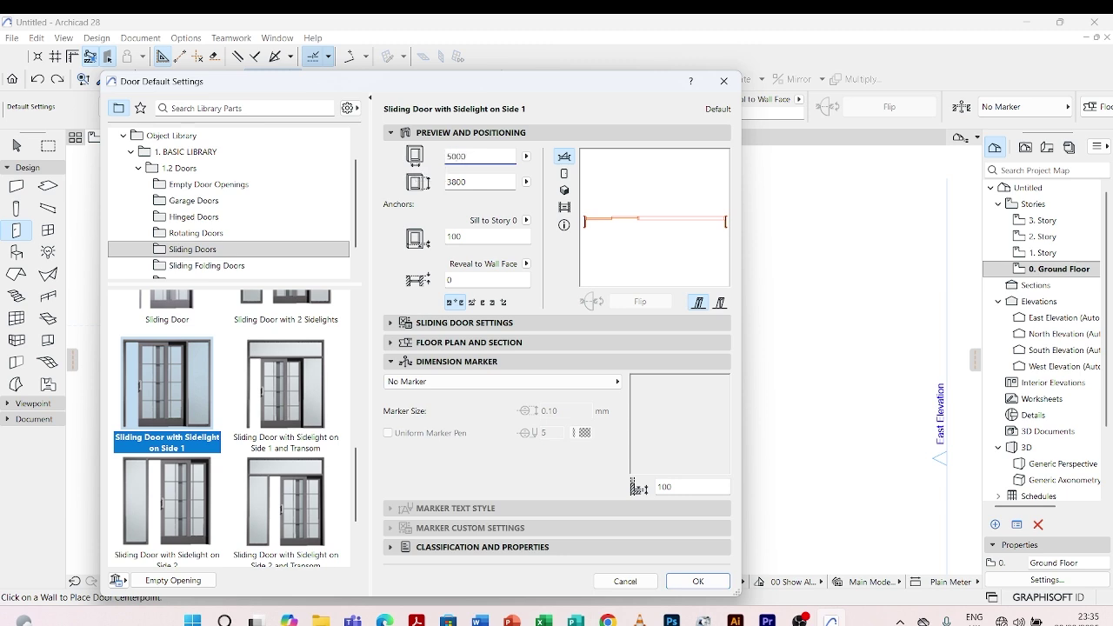
click(482, 181)
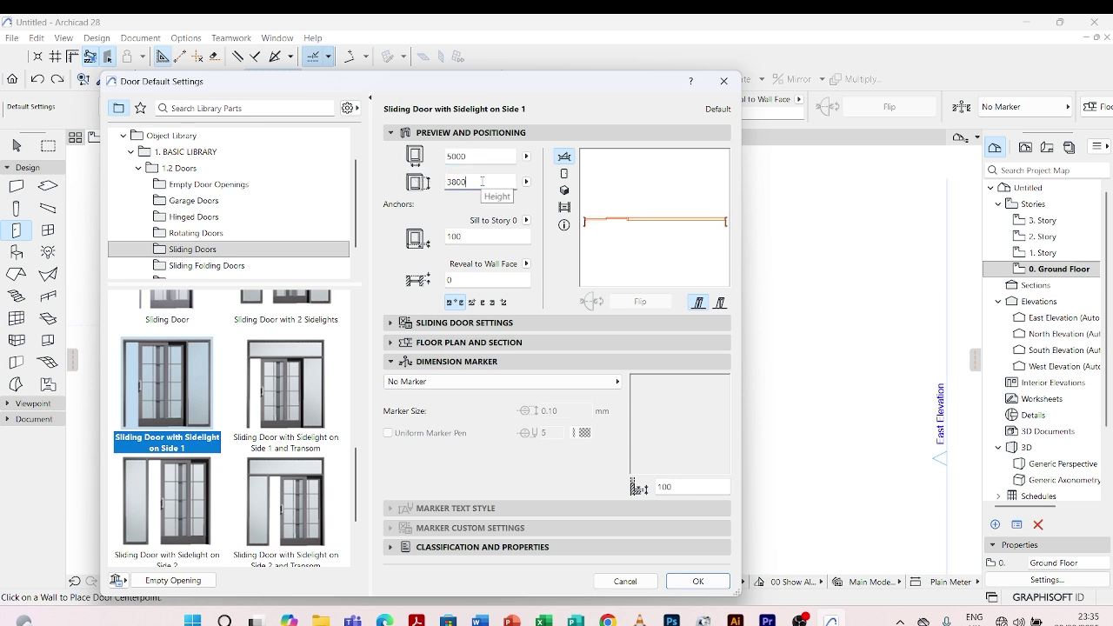
drag(464, 181, 431, 182)
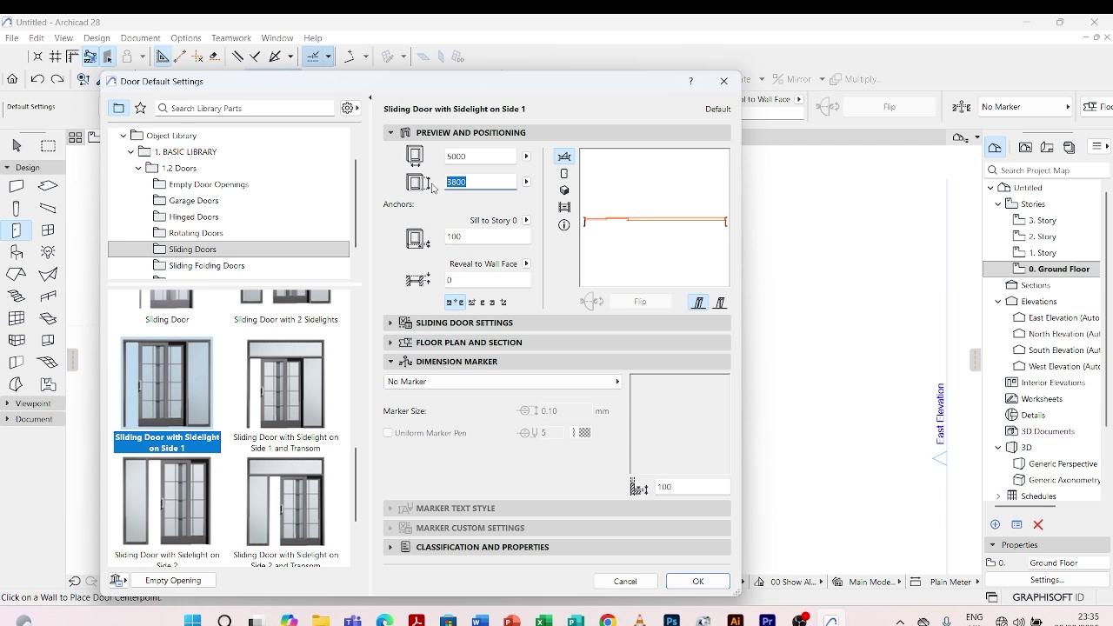
text(4000)
drag(487, 183, 444, 182)
text(3)
Step: Set the default sliding door's opening type to 4 Sliding Leaves and apply the door settings
click(474, 323)
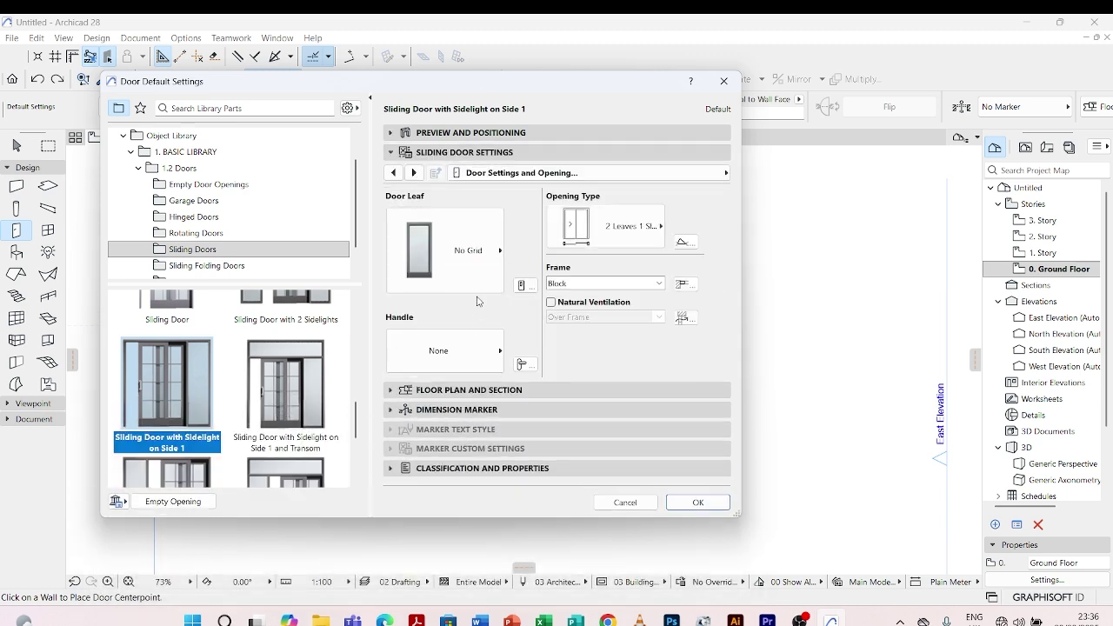
click(658, 228)
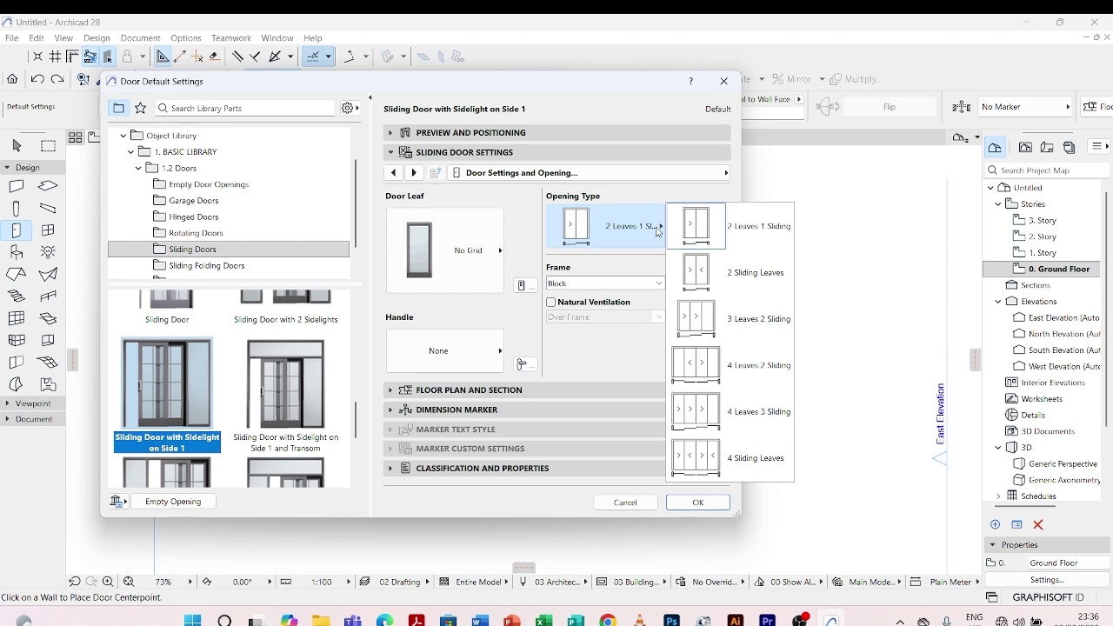
click(700, 416)
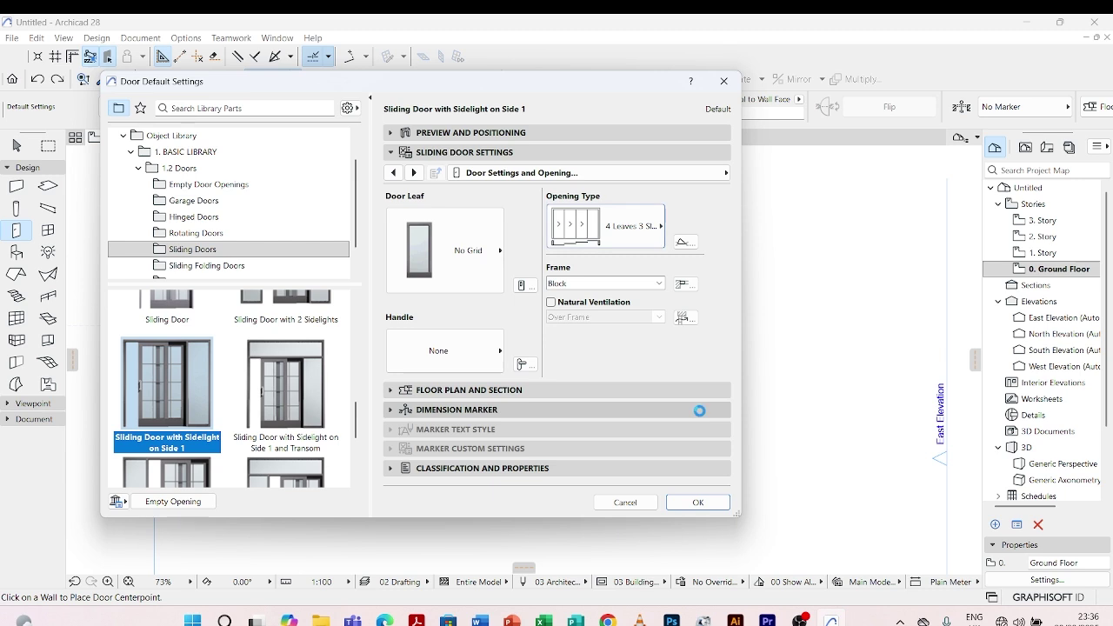
click(654, 227)
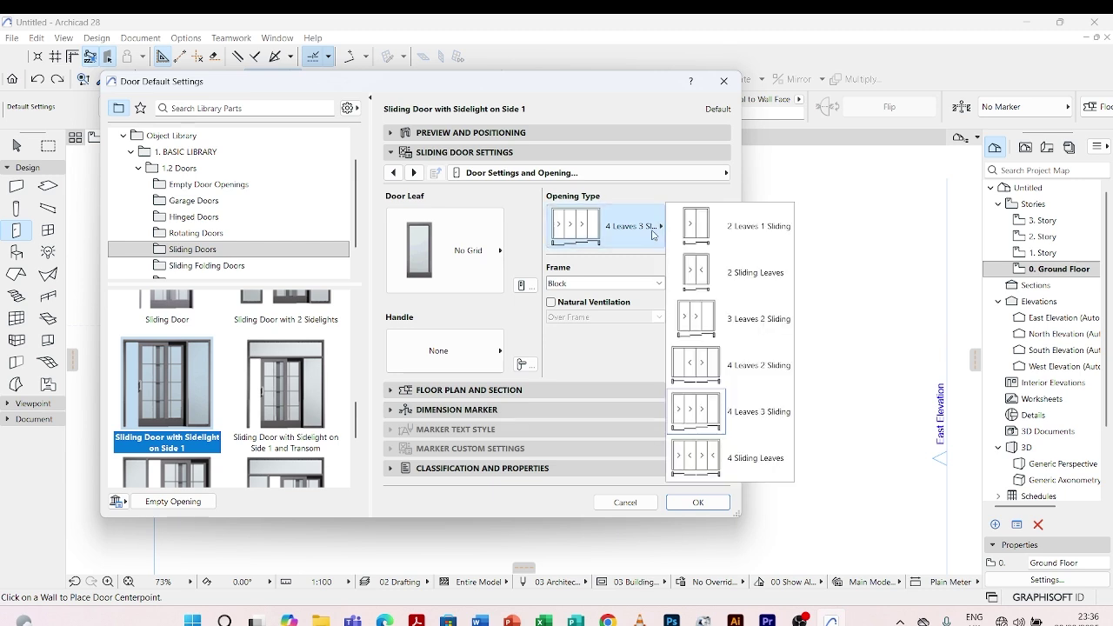
click(746, 468)
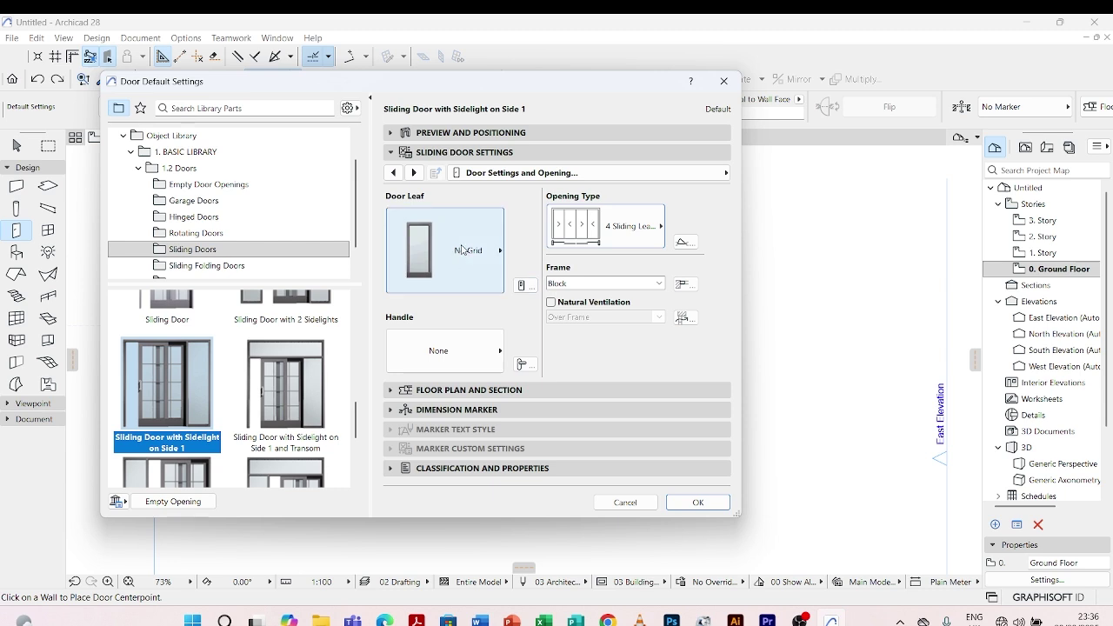
click(482, 236)
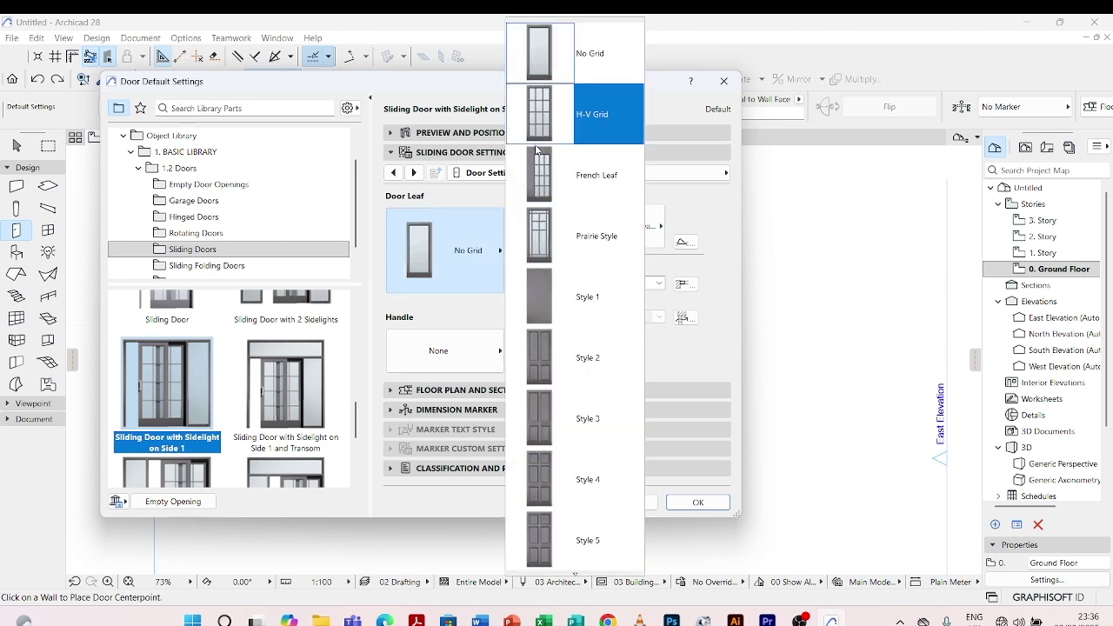
click(467, 269)
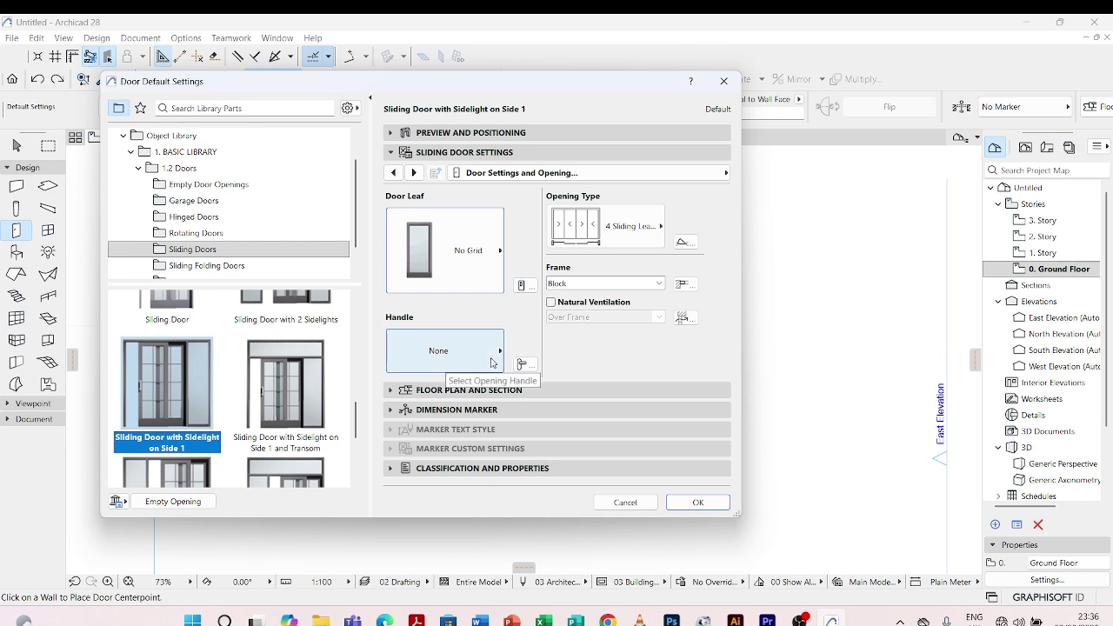
click(711, 177)
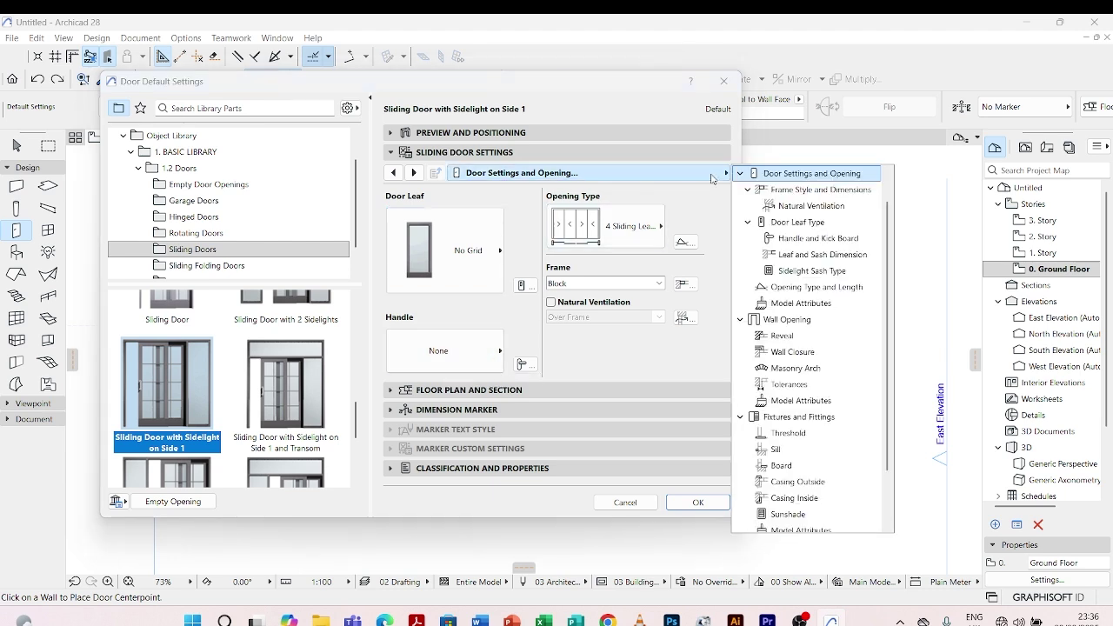
click(711, 177)
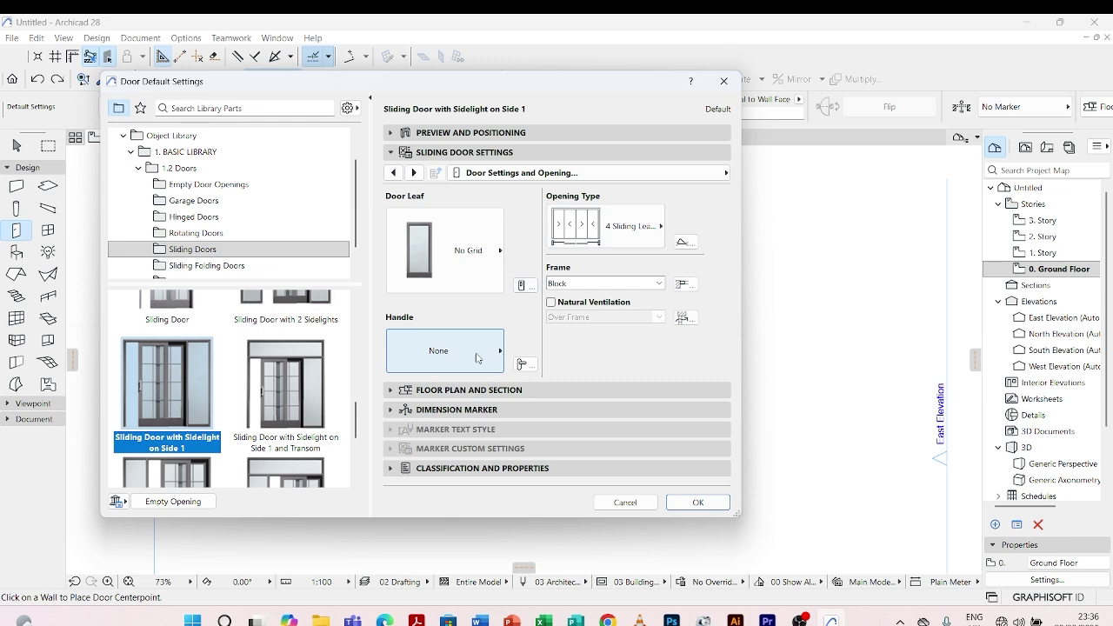
click(697, 502)
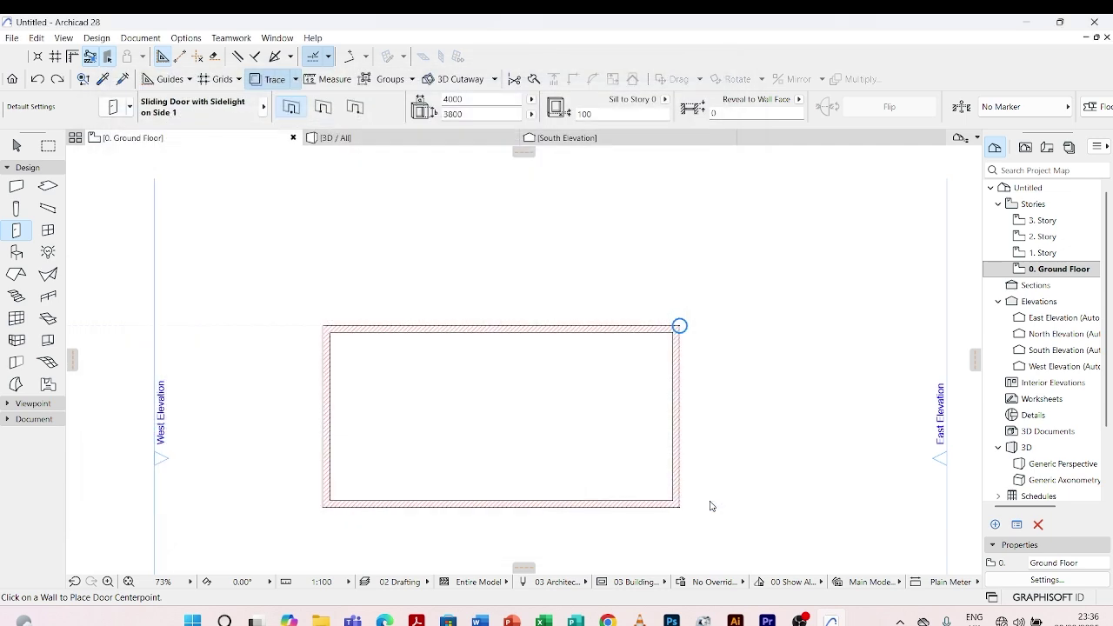
Step: Place the 6460 mm wide sliding door at the east end of the long south wall on the Ground Floor and view it in 3D
click(597, 508)
click(611, 452)
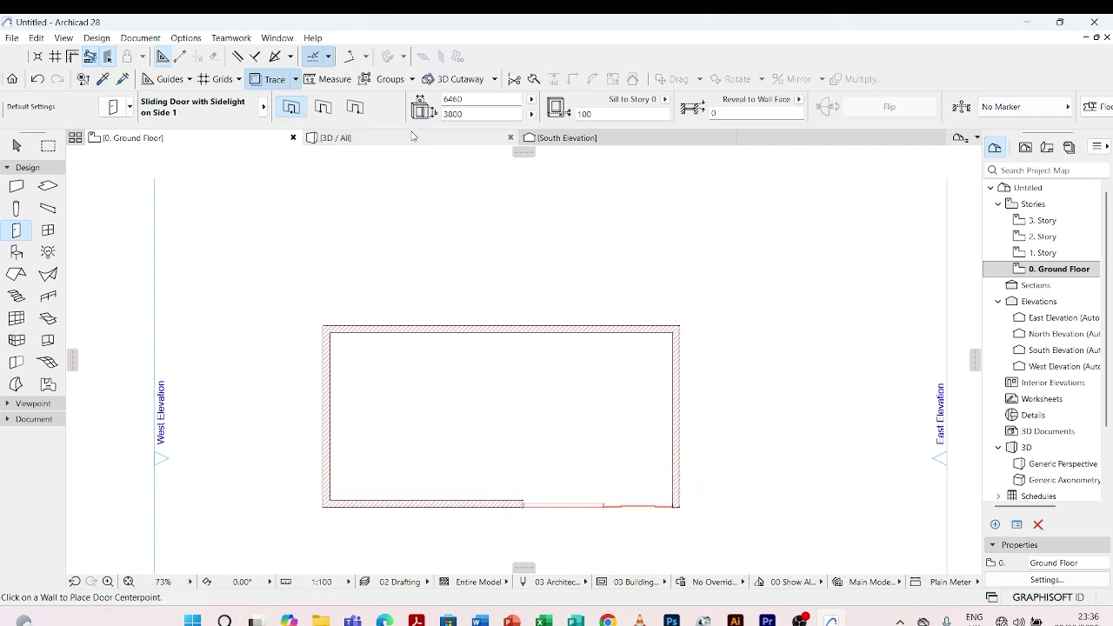
click(335, 137)
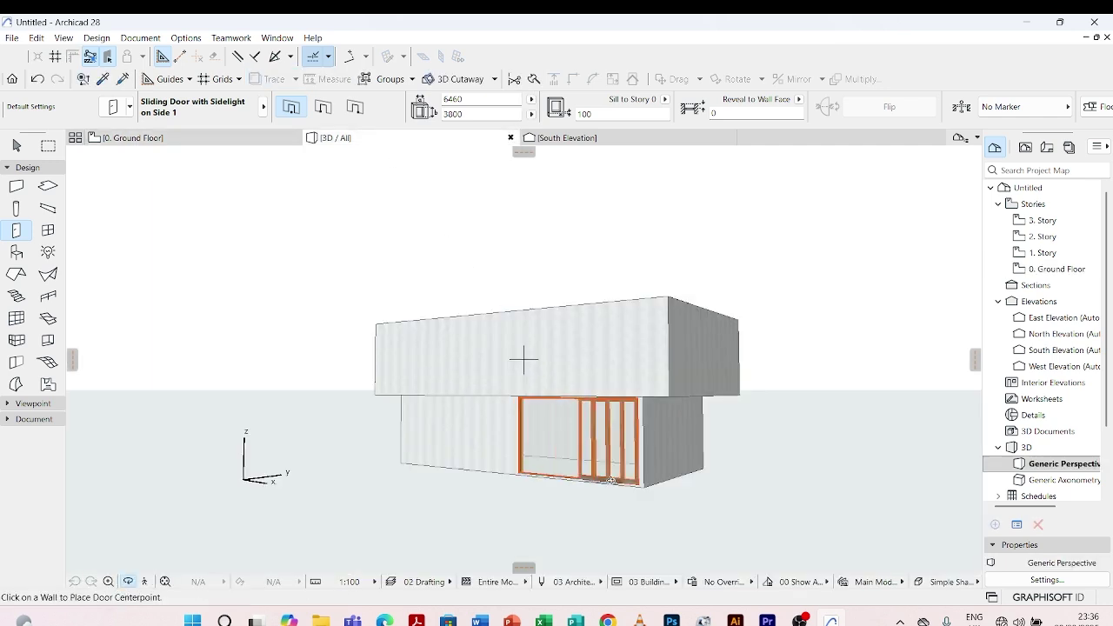
Step: Set the egress width of the sliding door in the south wall to 2500 mm and apply the door settings
scroll(549, 389, up, 3)
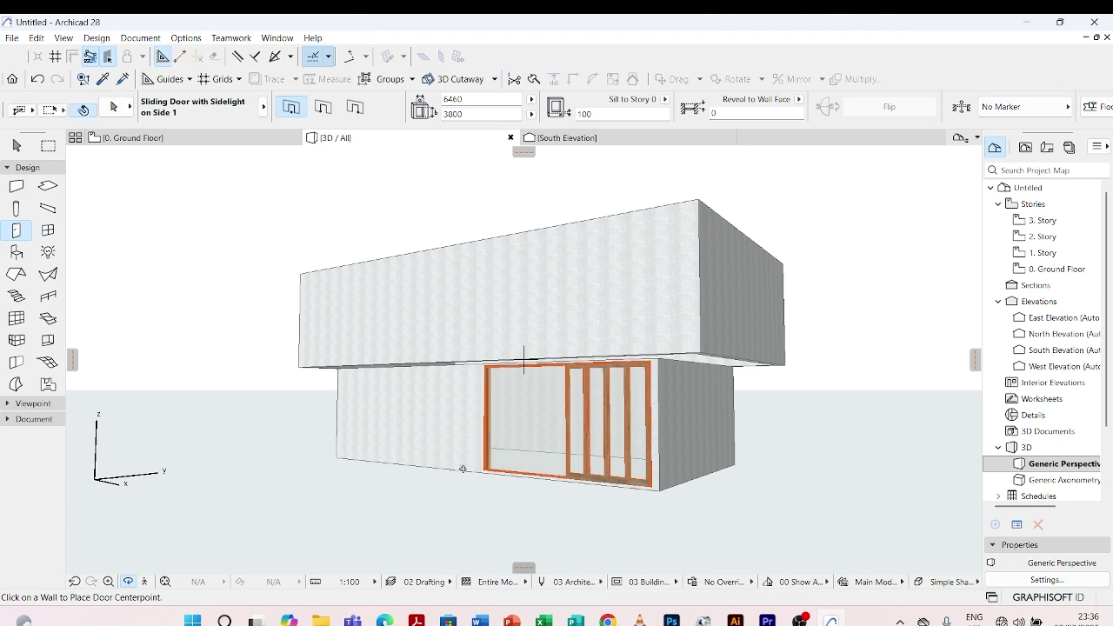
middle_drag(462, 467, 617, 441)
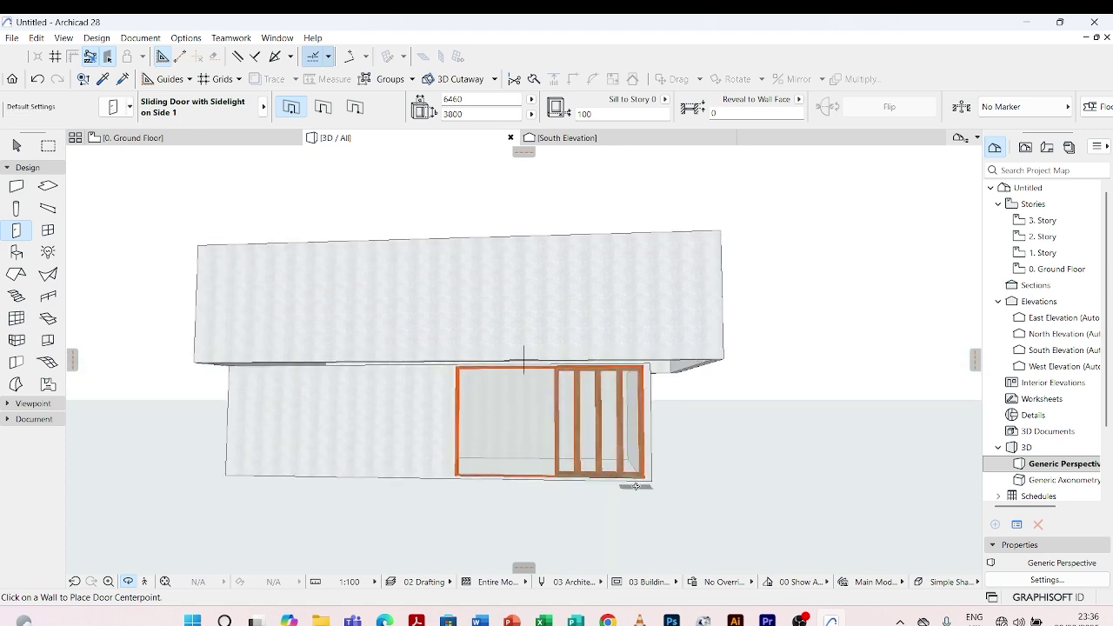
key(Escape)
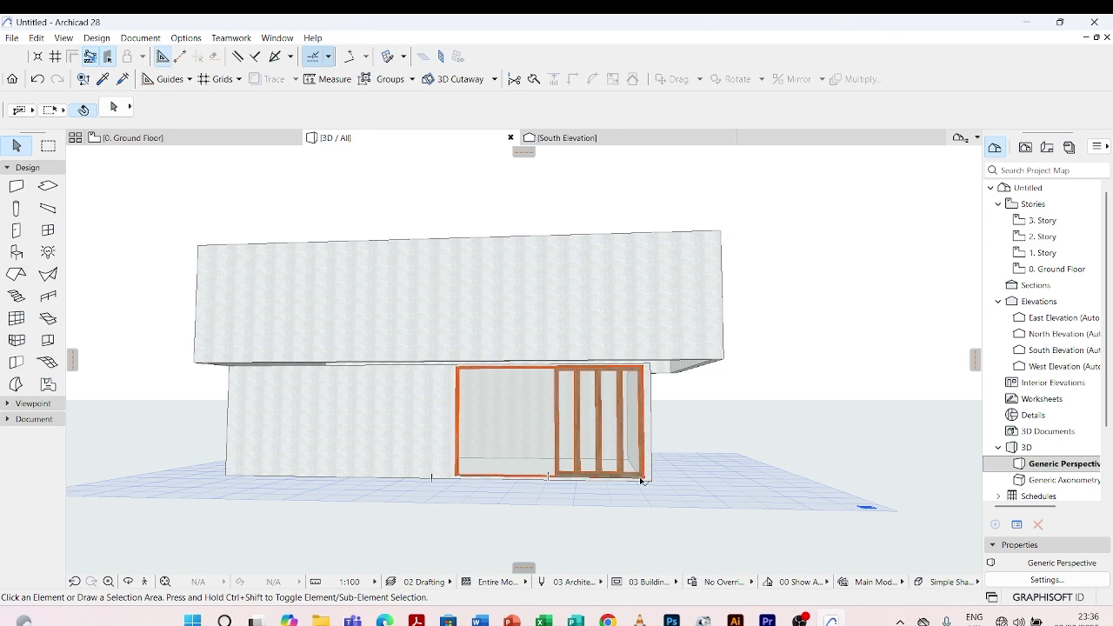
click(642, 467)
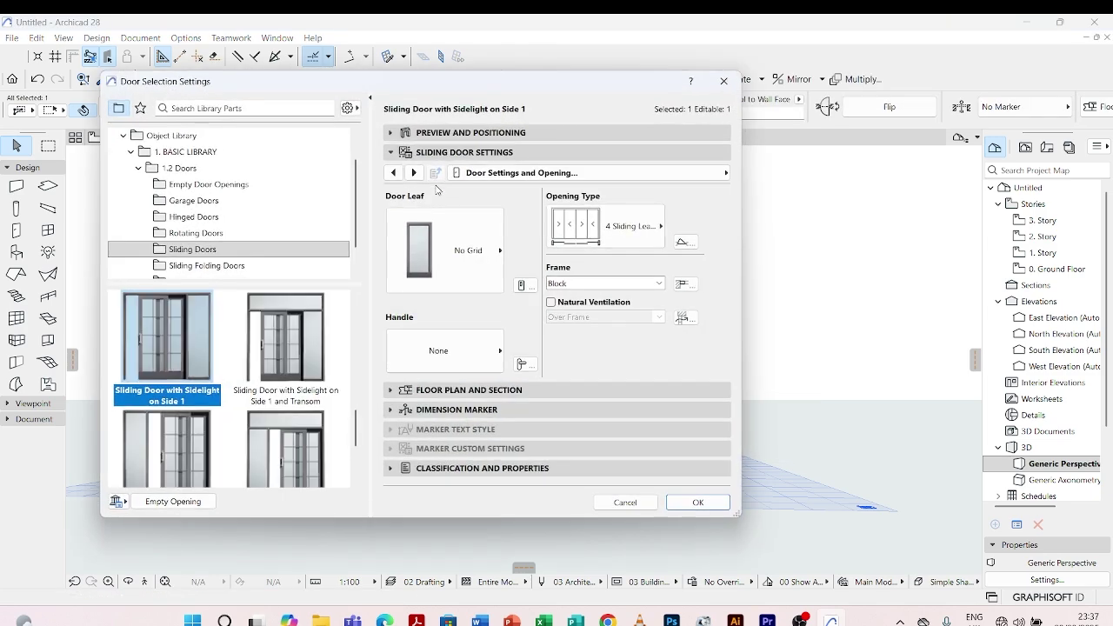
click(396, 172)
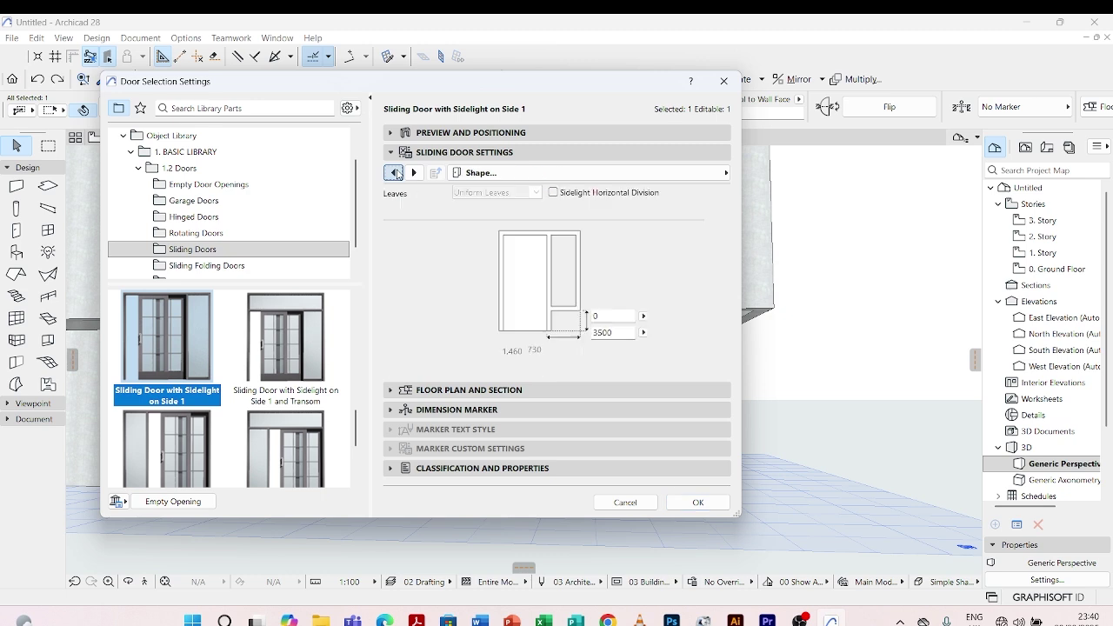
click(396, 172)
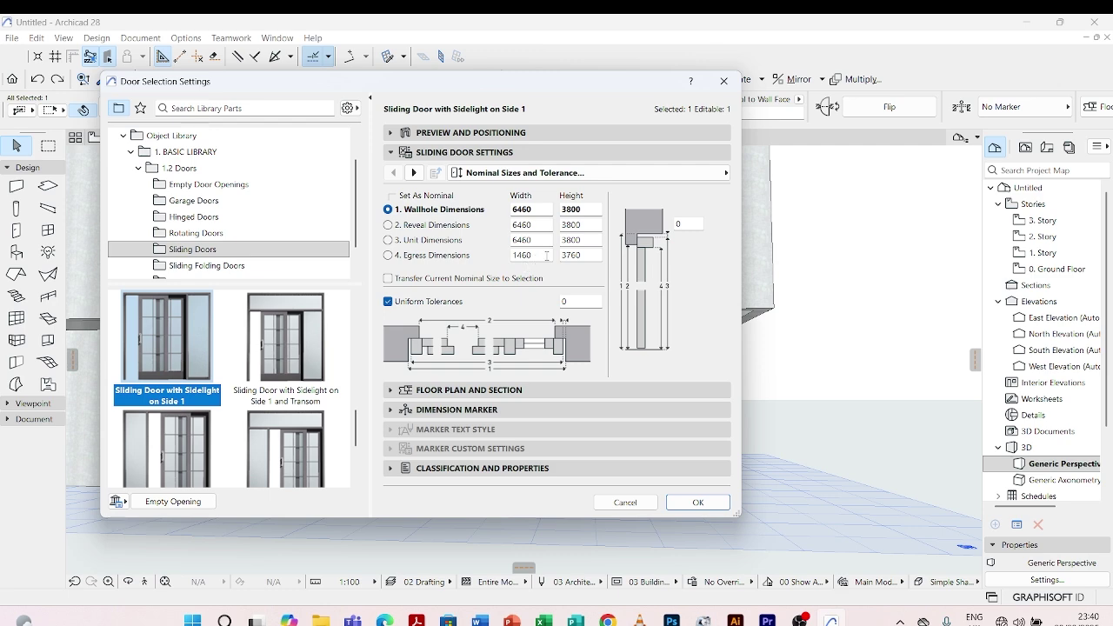
drag(546, 256, 491, 258)
text(2500)
click(682, 502)
scroll(673, 495, down, 2)
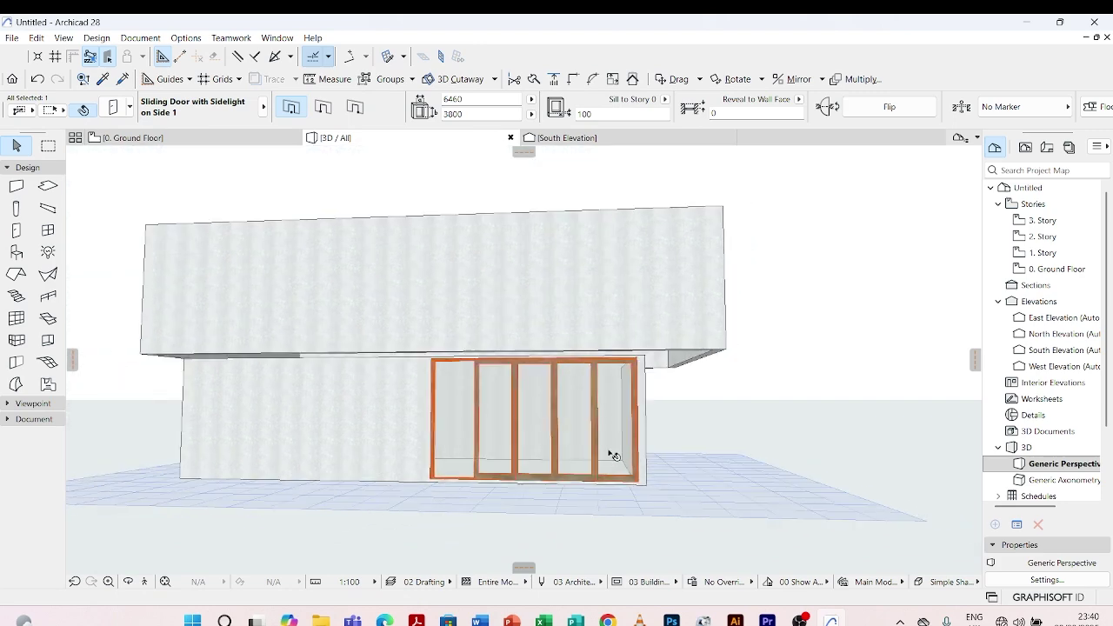
shift+middle_drag(705, 391, 361, 269)
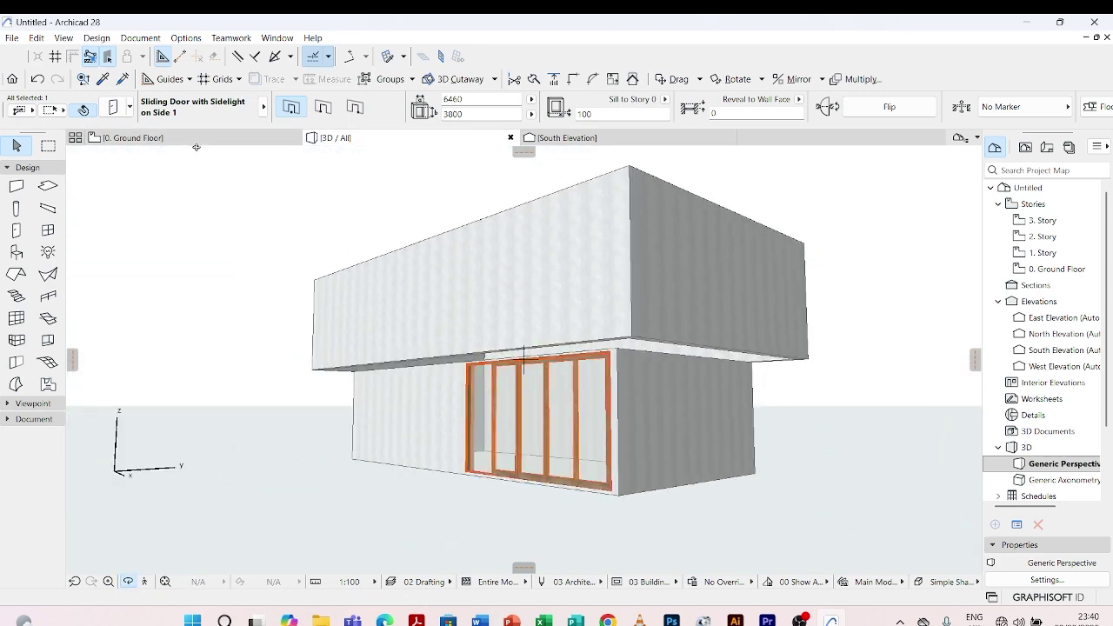
Step: Place a second sliding door with the south door's settings in the Ground Floor's east wall, ending at the south corner
click(200, 139)
click(495, 374)
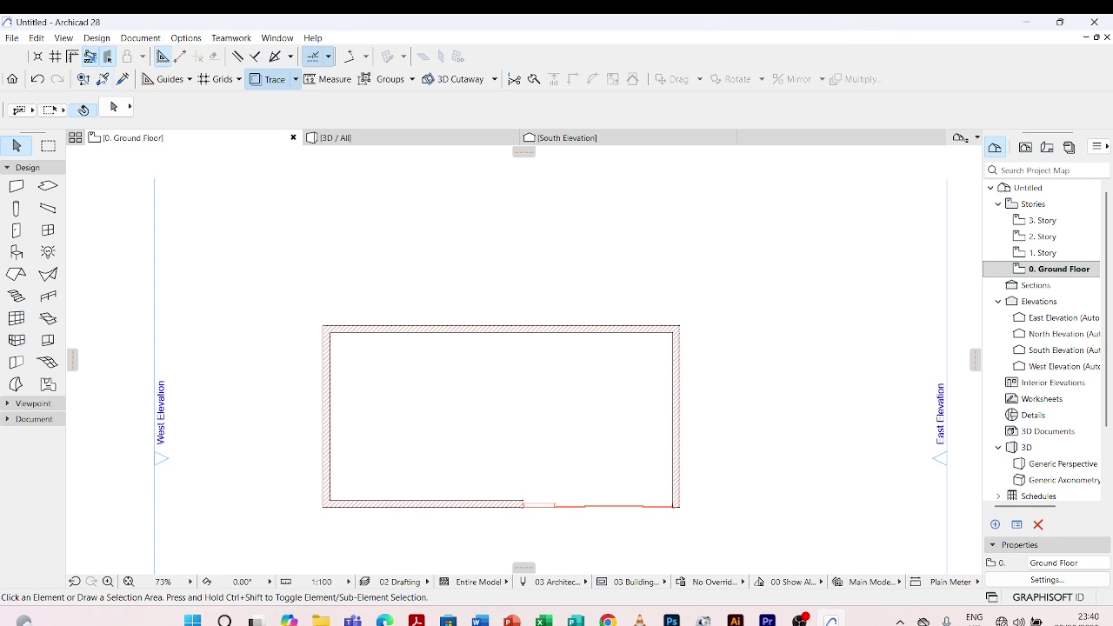
key(alt)
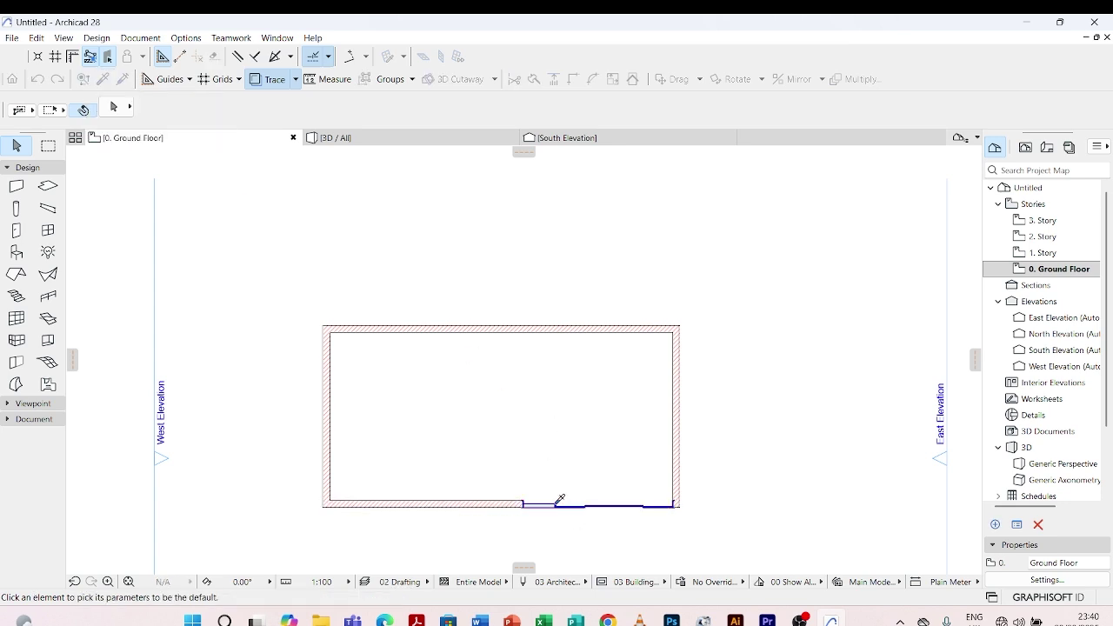
alt+click(559, 504)
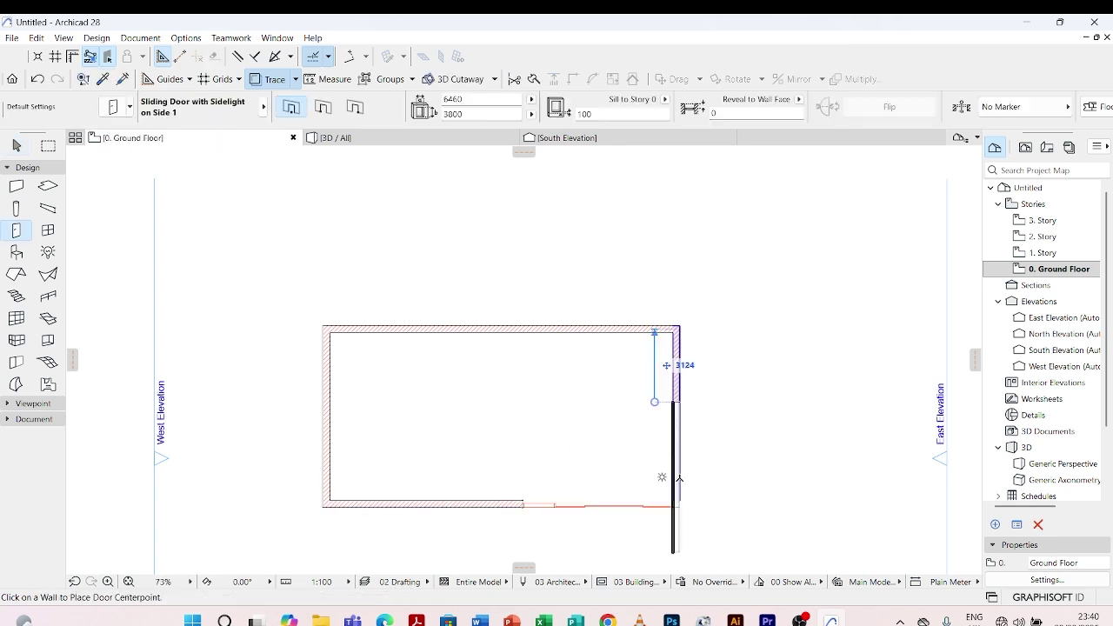
click(676, 430)
click(725, 431)
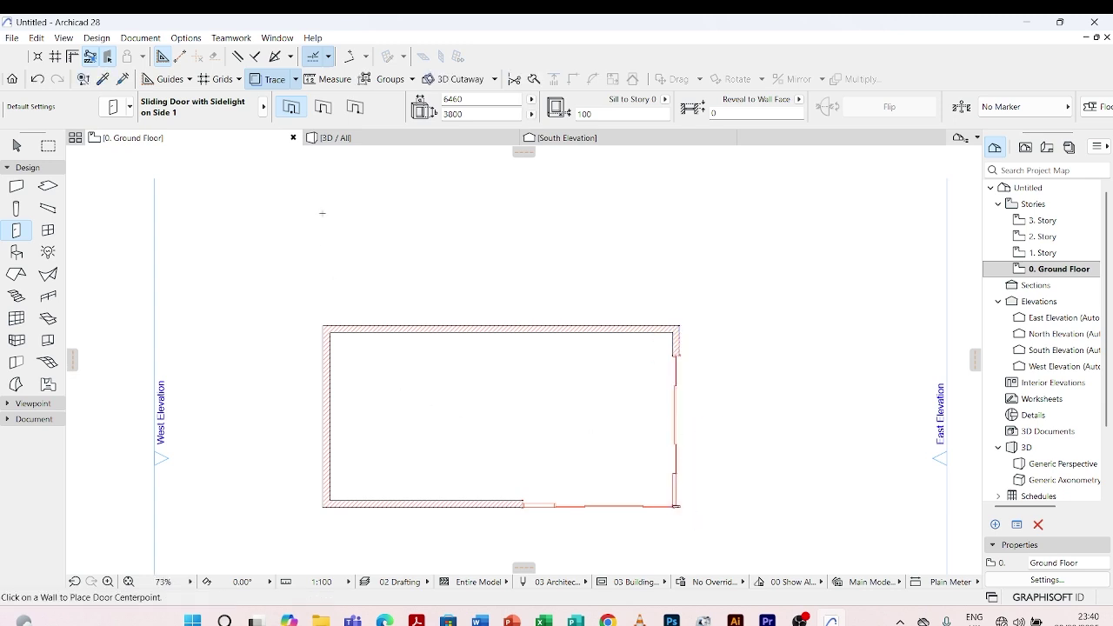
Step: Examine in 3D how the two sliding doors meet at the ground floor's glazed corner beneath the overhang
click(385, 139)
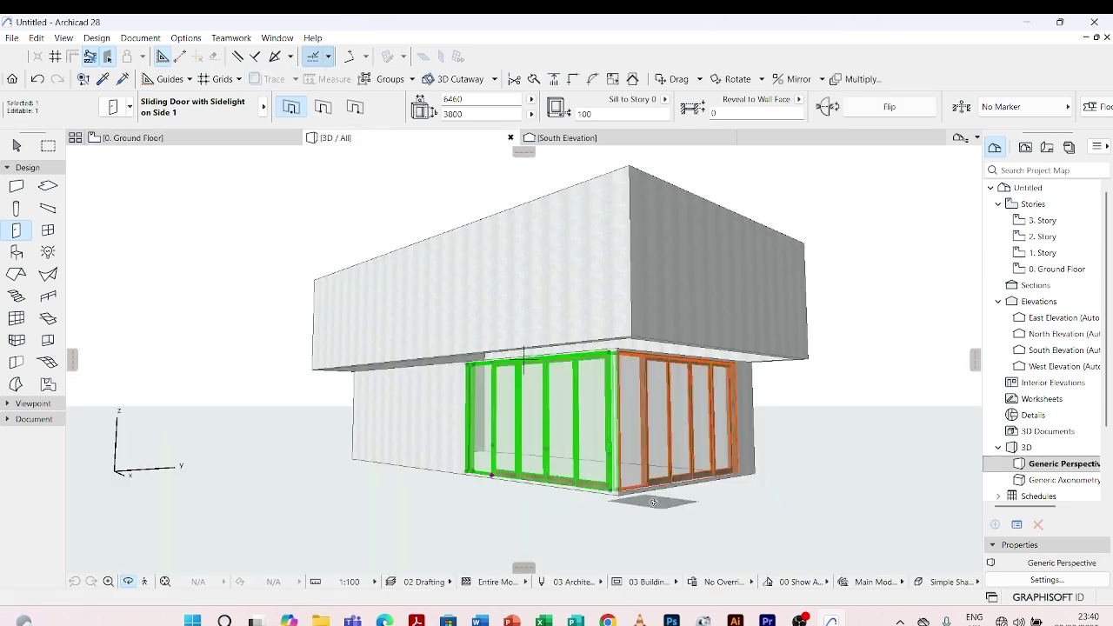
click(619, 456)
scroll(656, 478, up, 3)
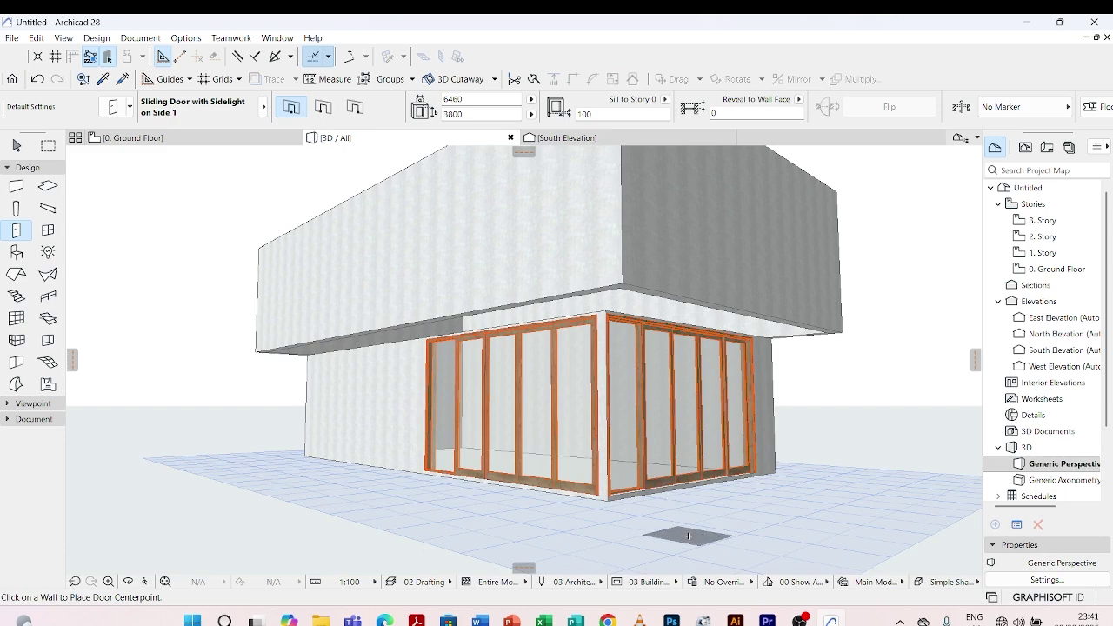
key(Escape)
scroll(643, 517, up, 5)
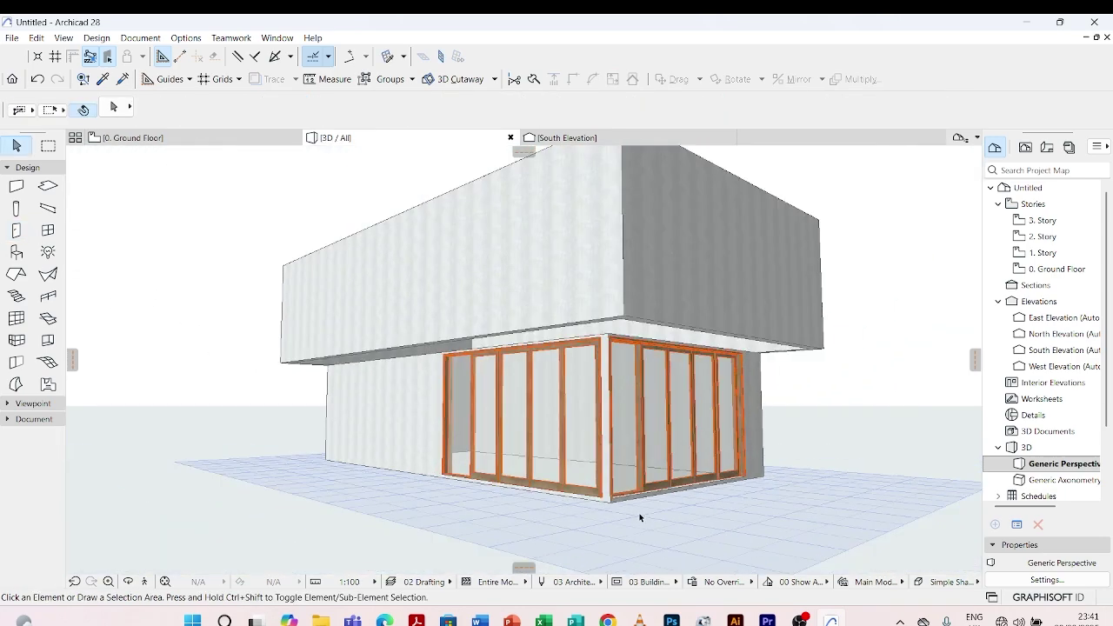
shift+middle_drag(640, 516, 483, 337)
scroll(483, 337, down, 2)
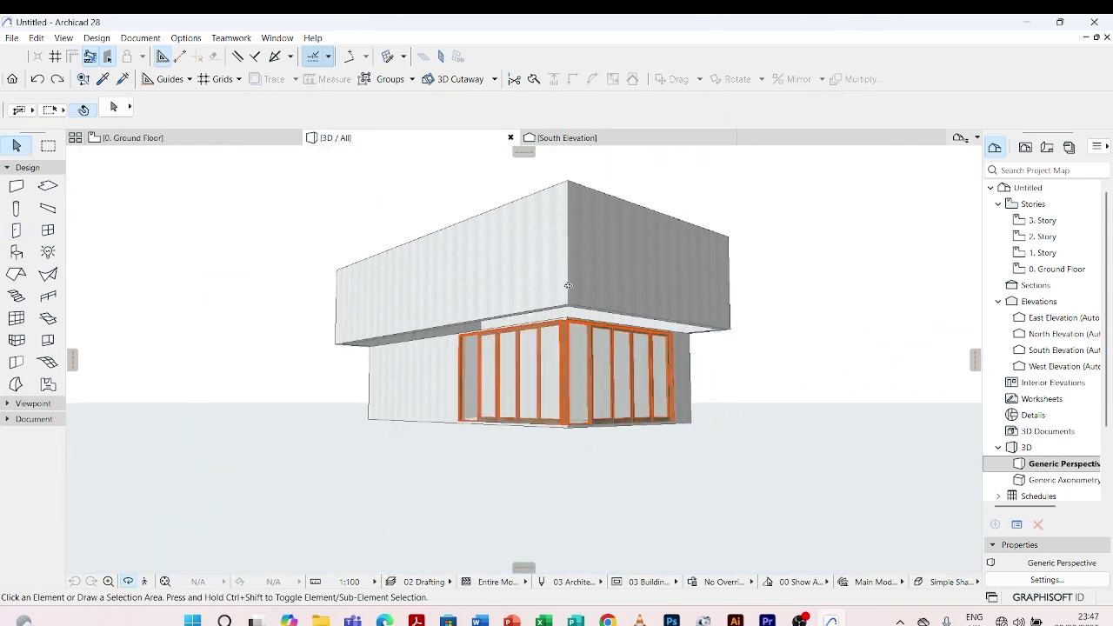
scroll(569, 285, up, 3)
Step: Draw a rectangular 300 mm thick structural slab on the Ground Floor plan, extending beyond the building walls on all sides
click(188, 140)
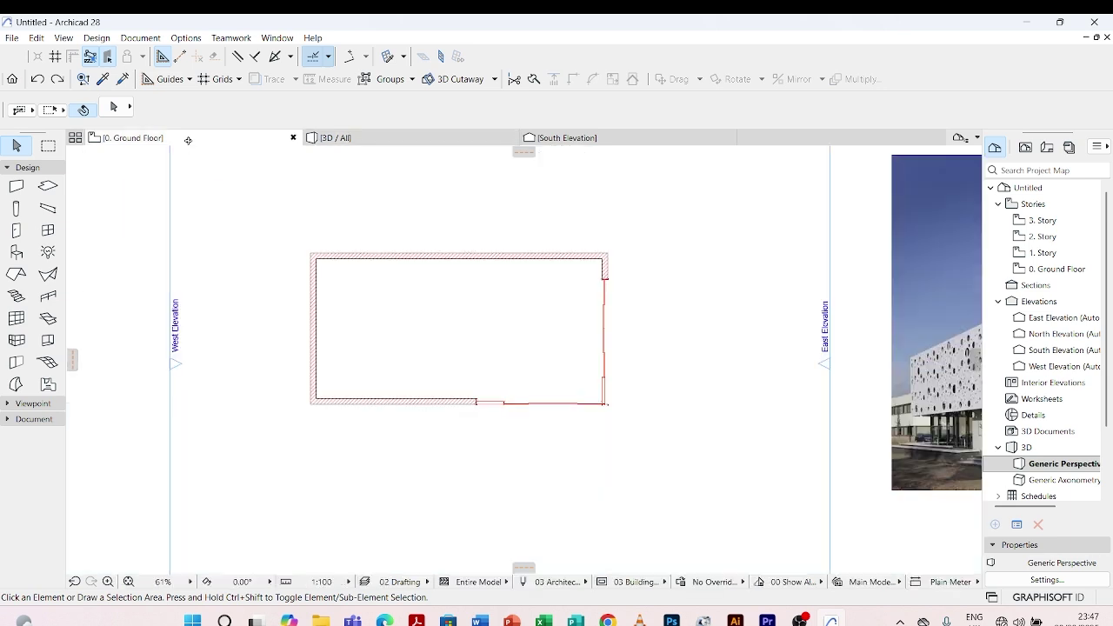
click(48, 187)
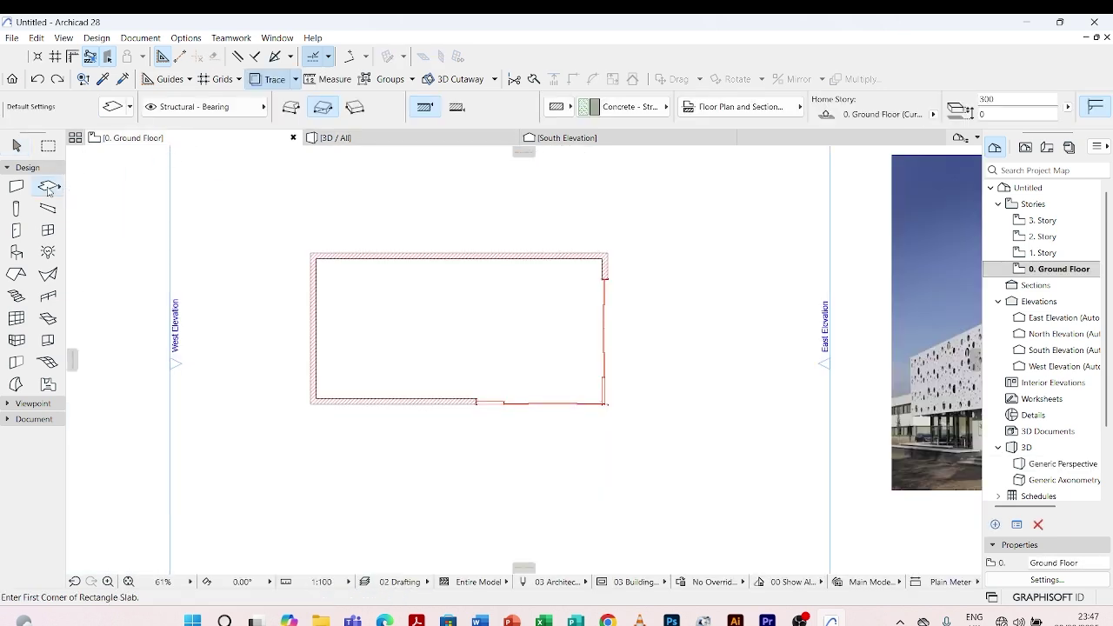
click(244, 214)
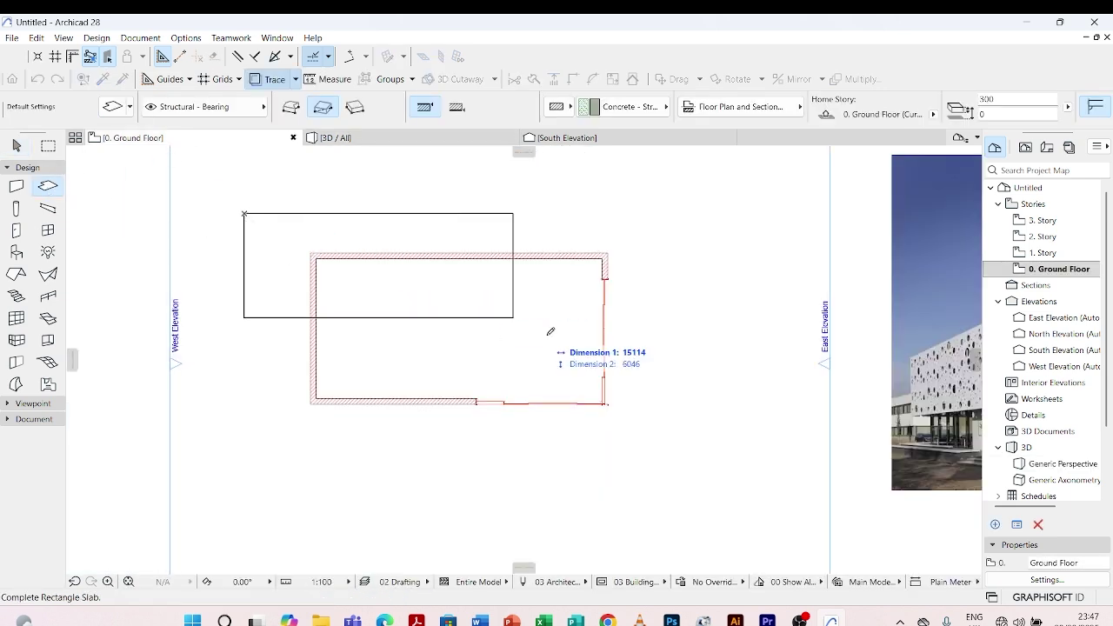
click(676, 472)
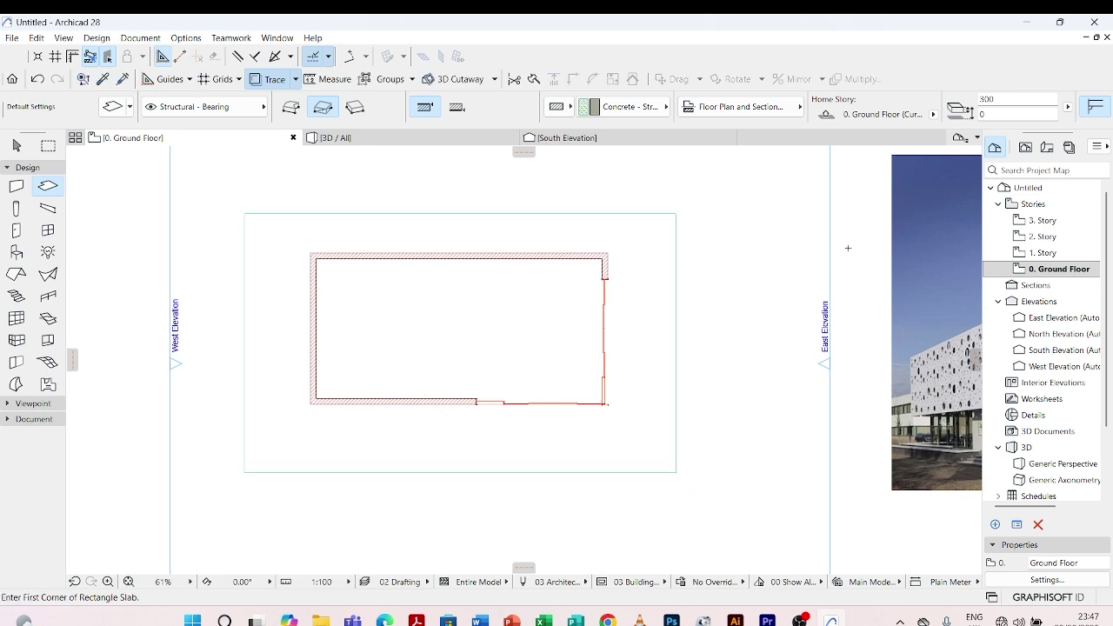
Step: Draw a 17300 x 9800 mm rectangular slab along the outer wall corners on 1. Story and view it in 3D
double_click(1054, 254)
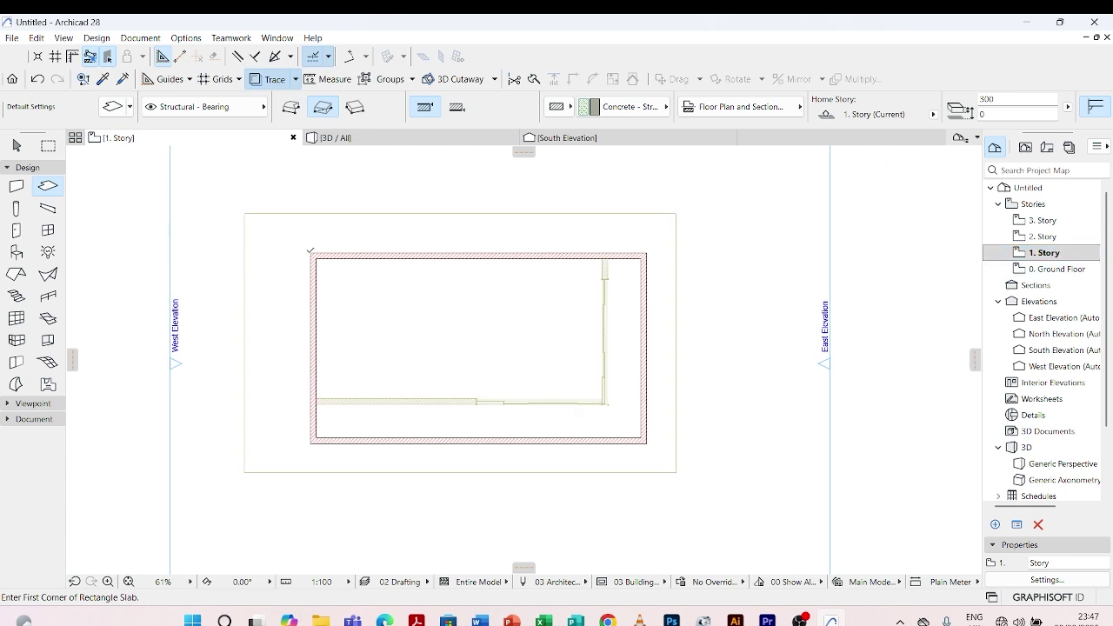
click(311, 253)
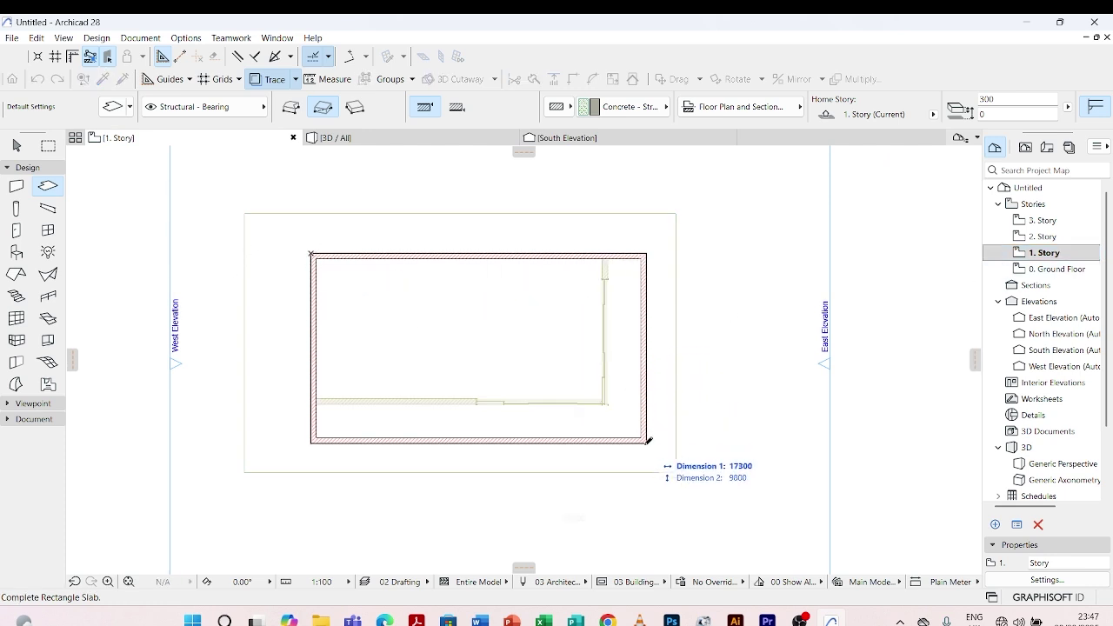
click(647, 441)
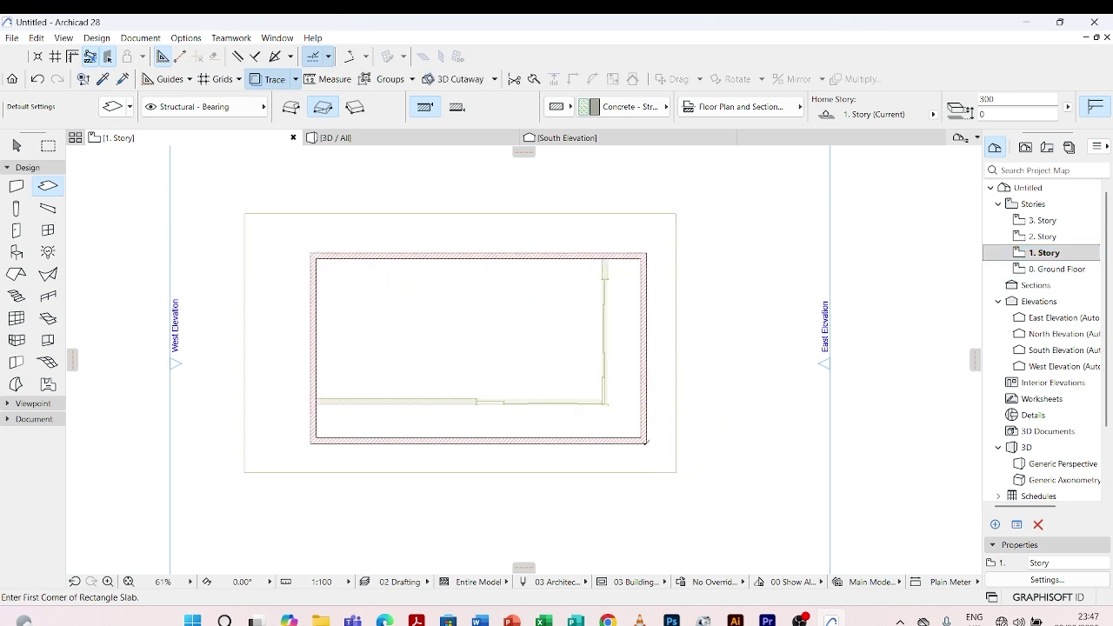
click(364, 138)
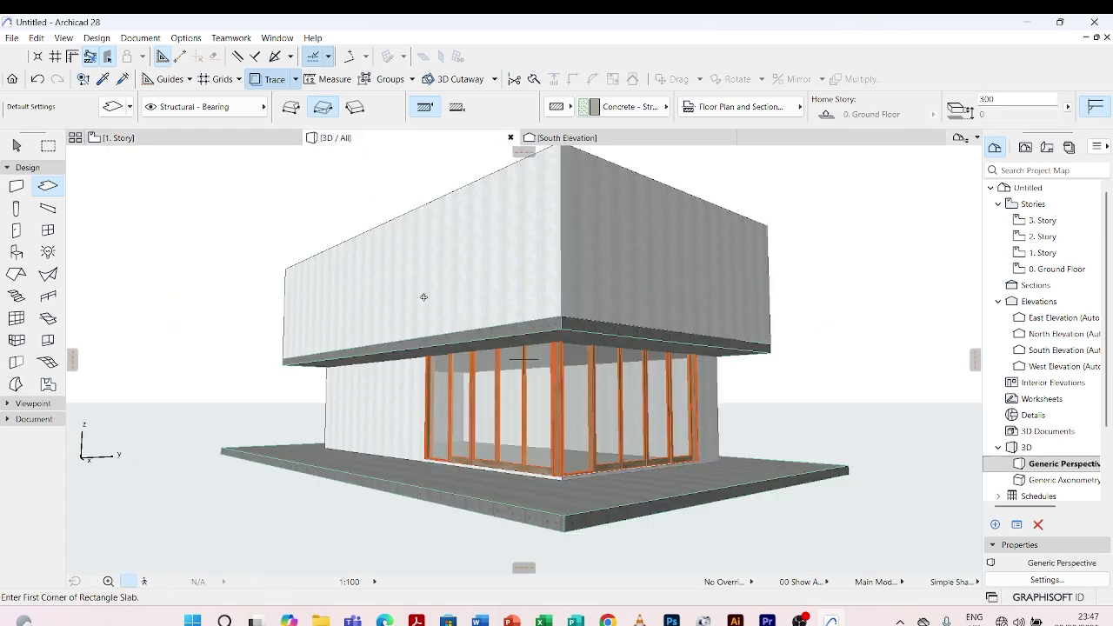
shift+middle_drag(367, 439, 254, 467)
scroll(523, 391, up, 3)
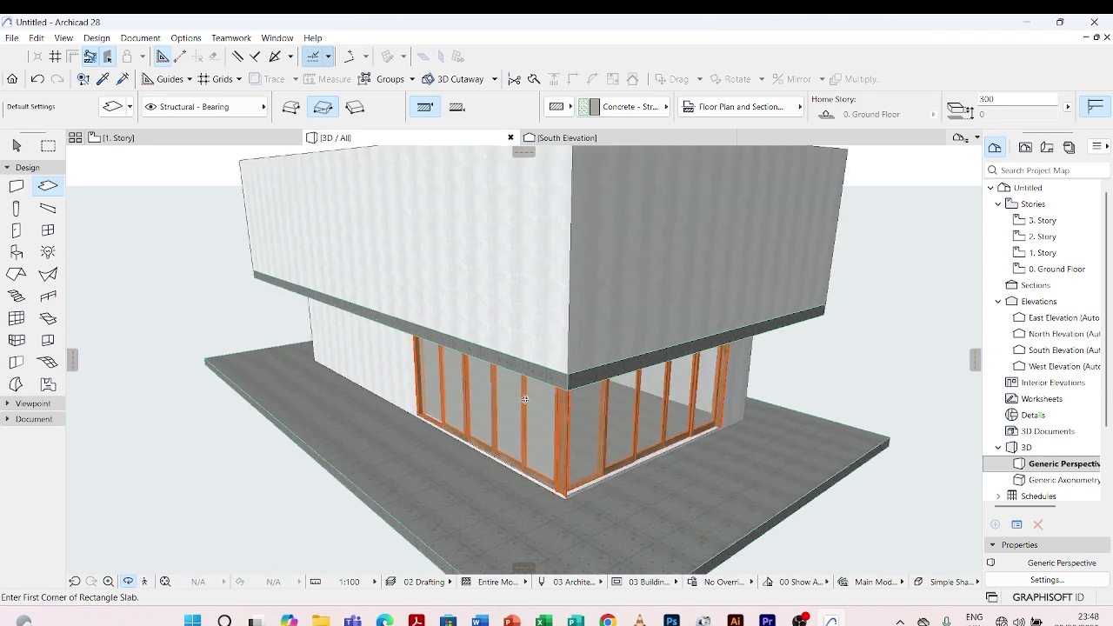
shift+middle_drag(523, 391, 523, 363)
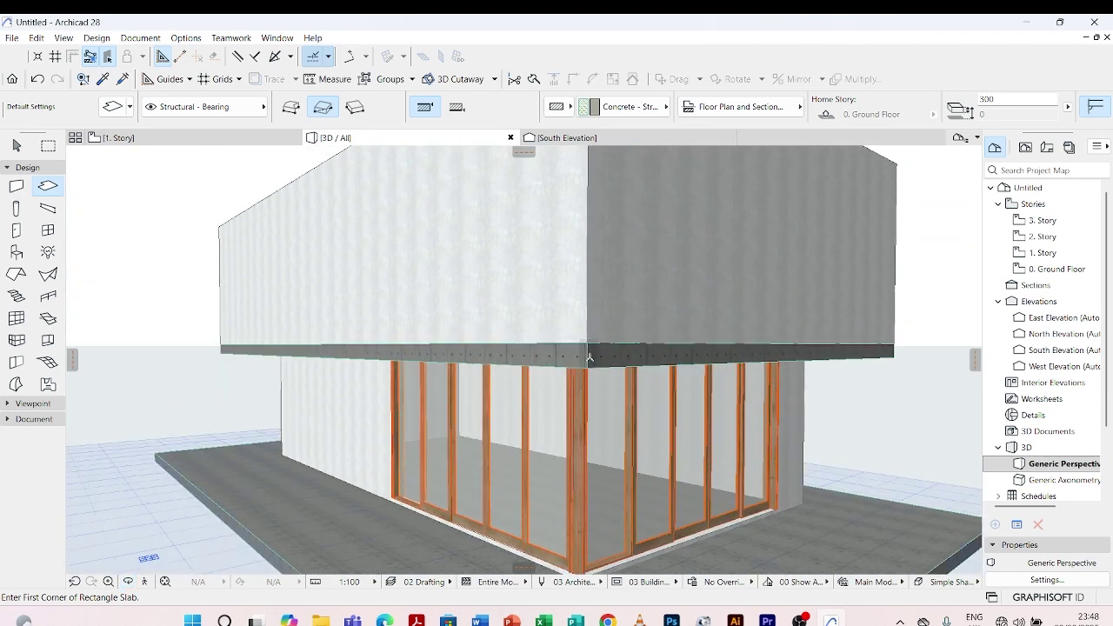
Step: Set the thickness of the slab beneath the upper story walls to 200 mm
key(Escape)
click(596, 356)
scroll(699, 107, down, 2)
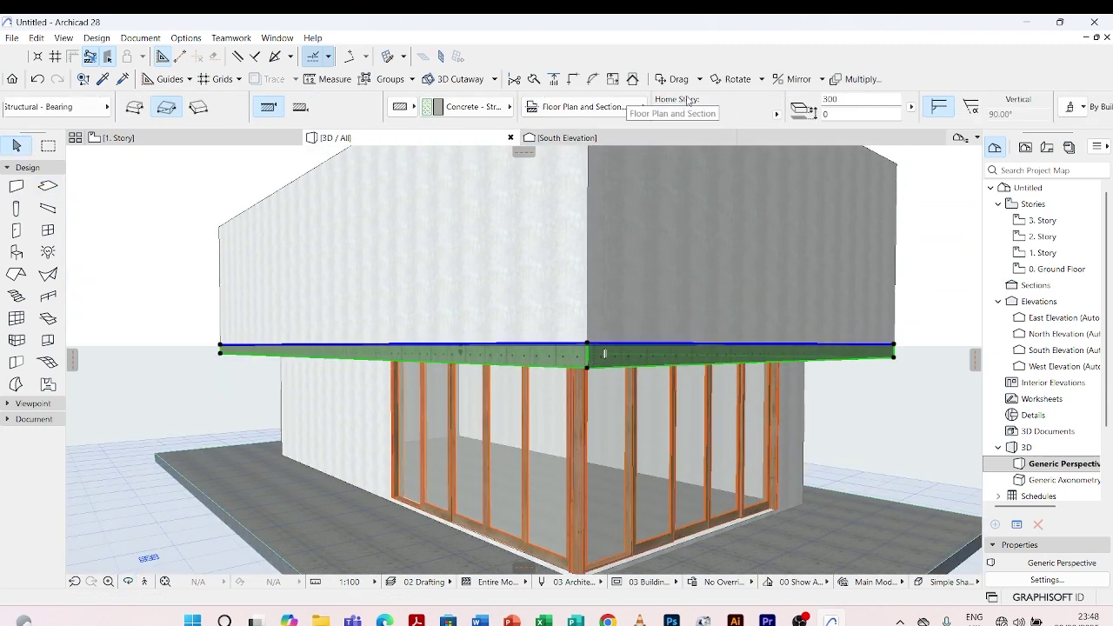
drag(843, 99, 808, 99)
text(200)
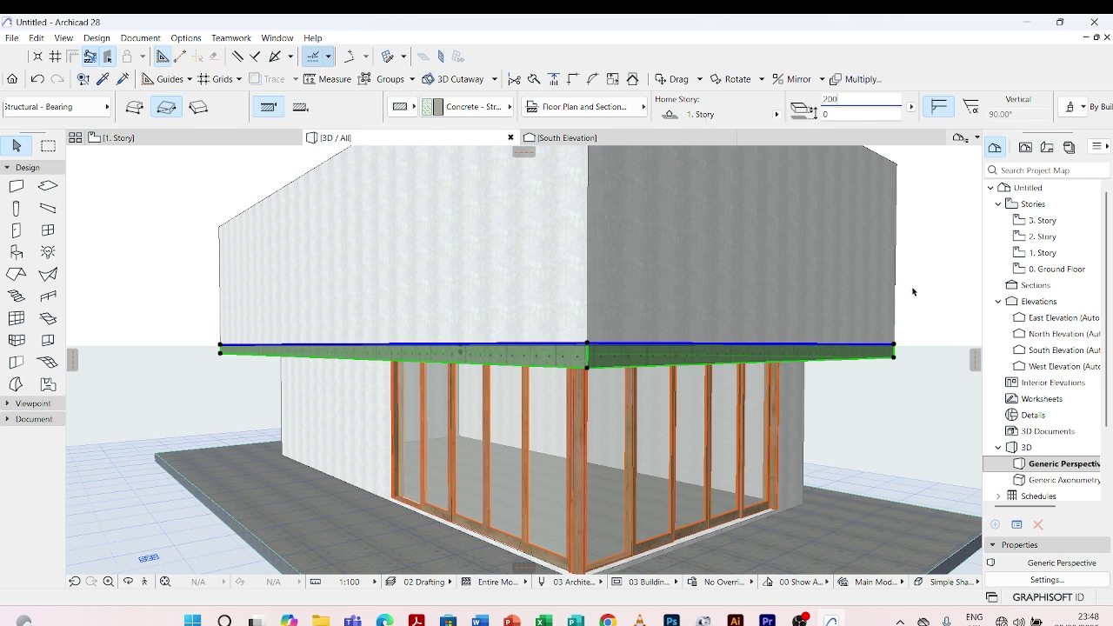
key(Return)
click(871, 394)
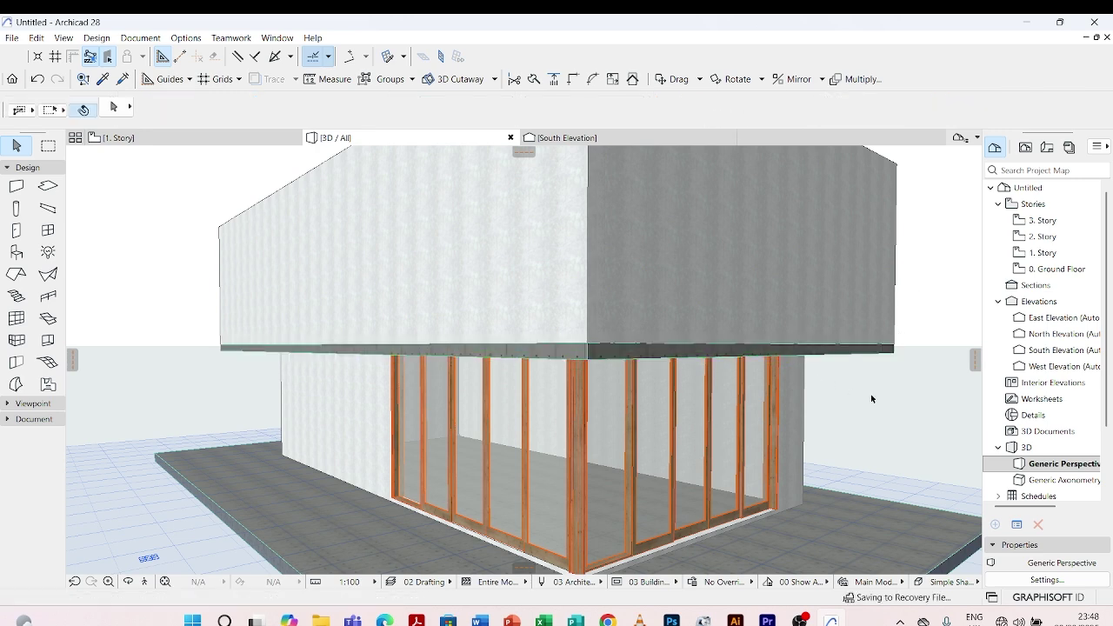
Step: Override the upper-story slab's edge surface with Stucco - White Fine and its bottom surface with Stucco - White Rough
shift+middle_drag(870, 393, 502, 309)
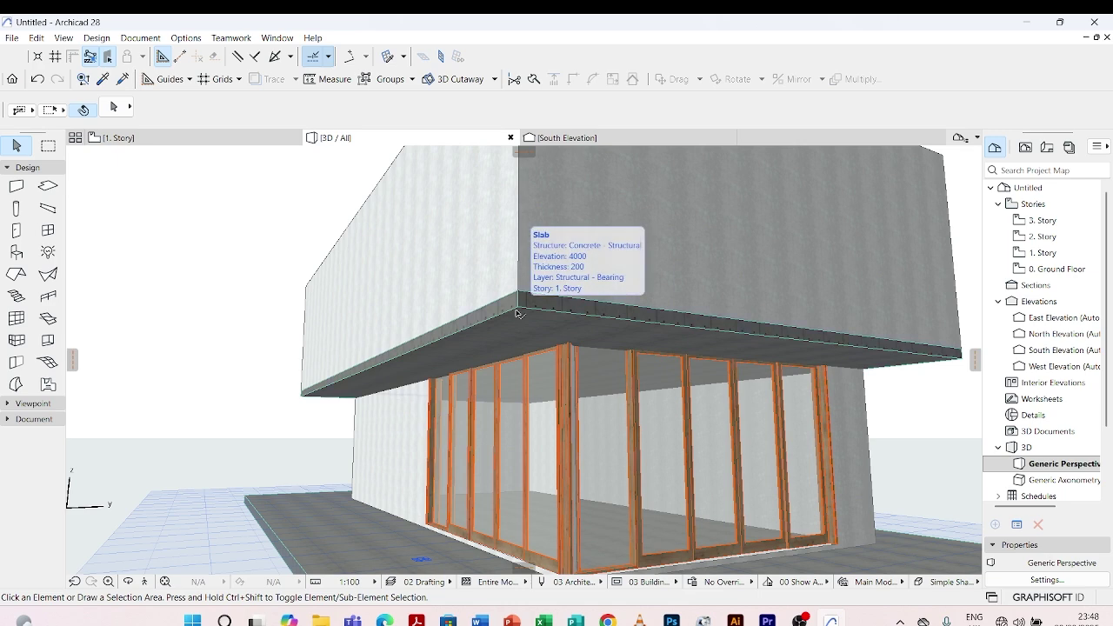
click(519, 312)
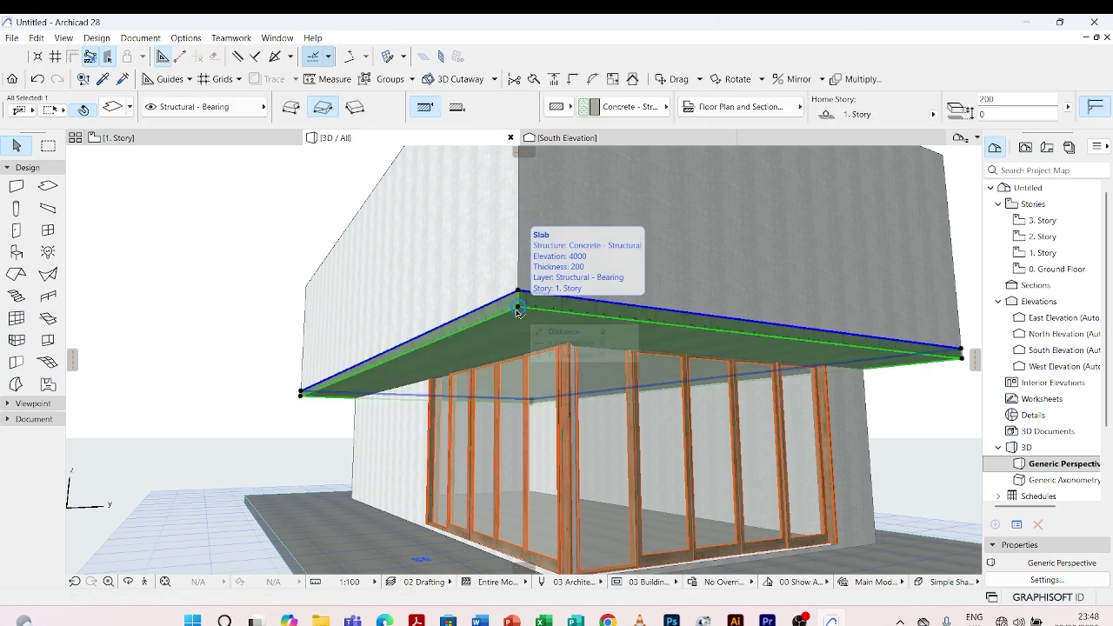
double_click(518, 312)
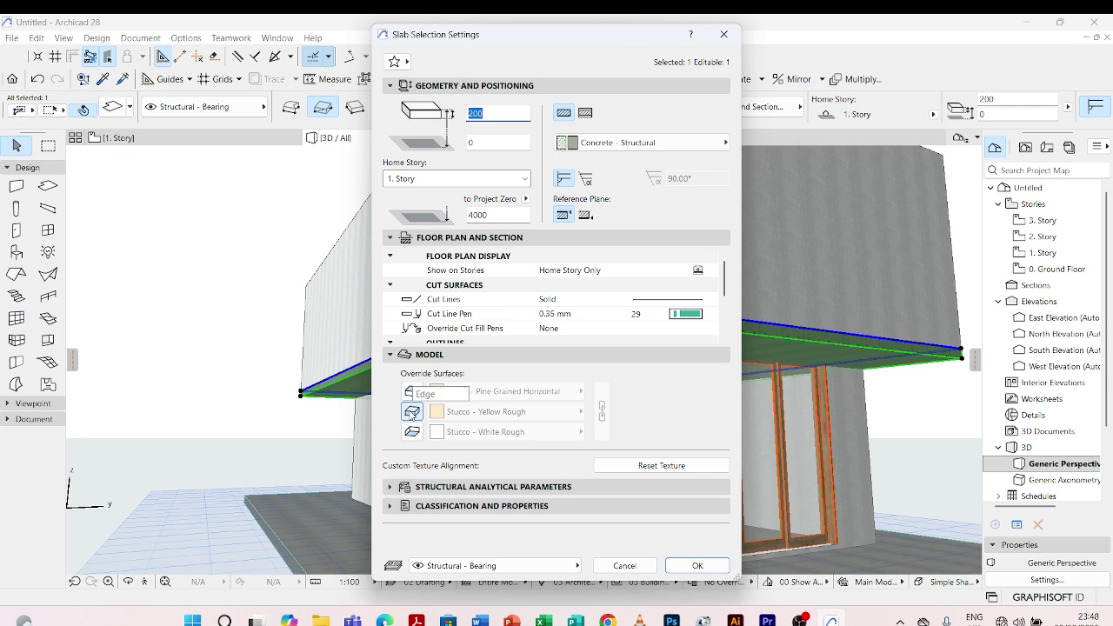
click(412, 412)
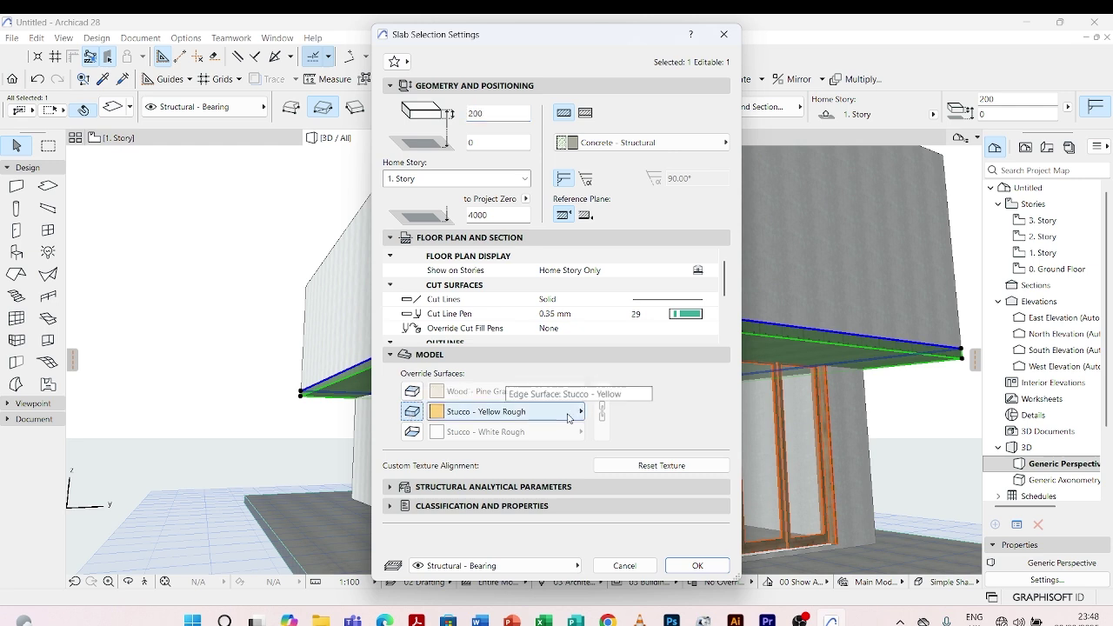
click(579, 411)
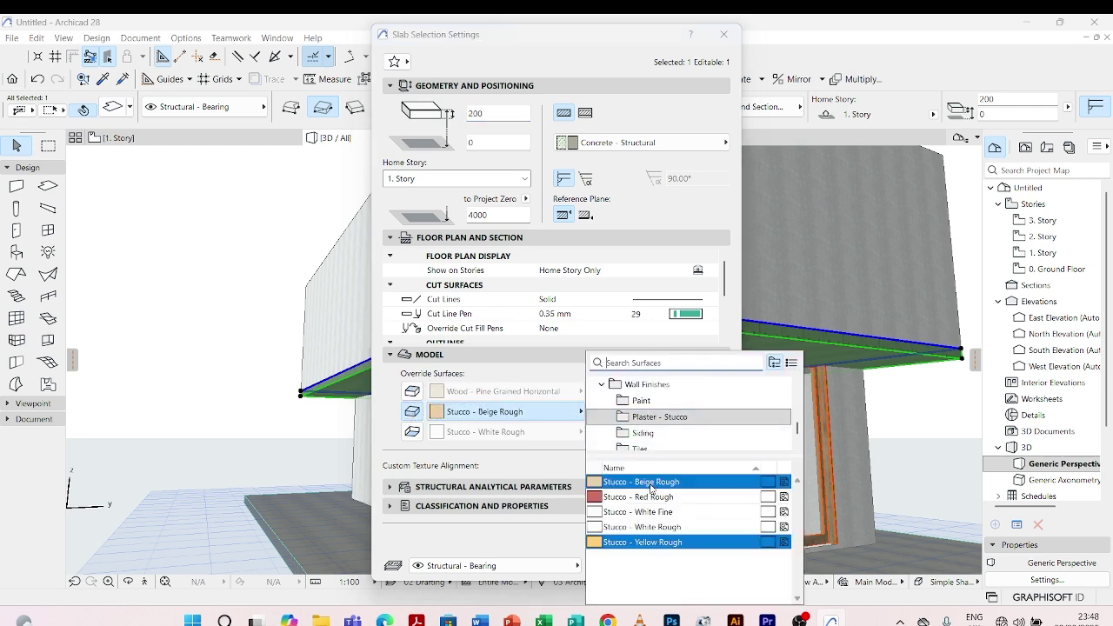
click(648, 511)
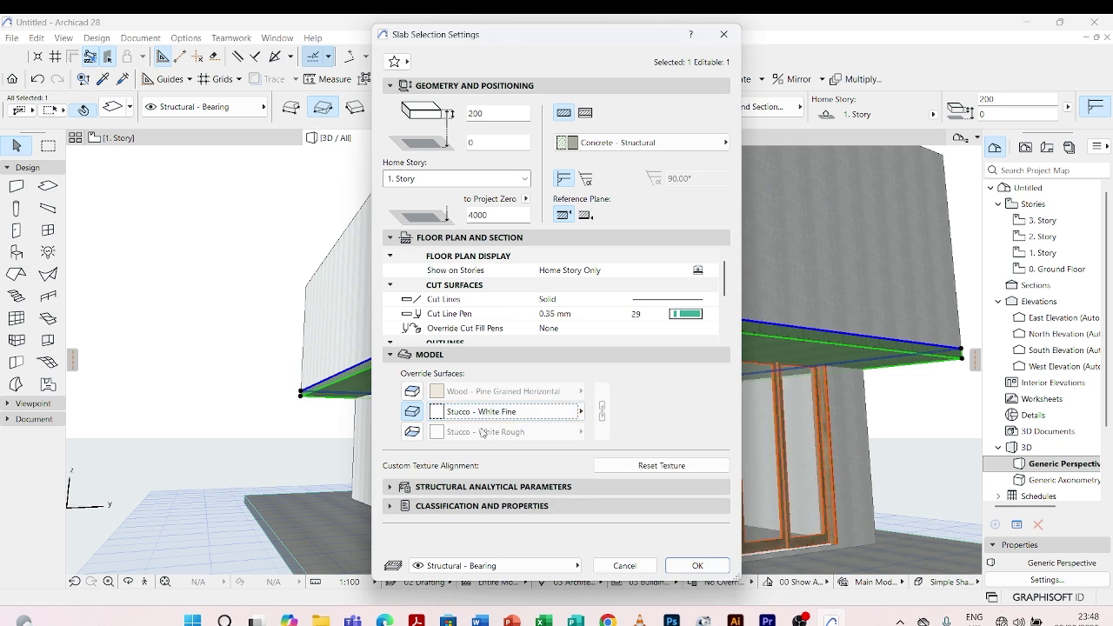
click(414, 432)
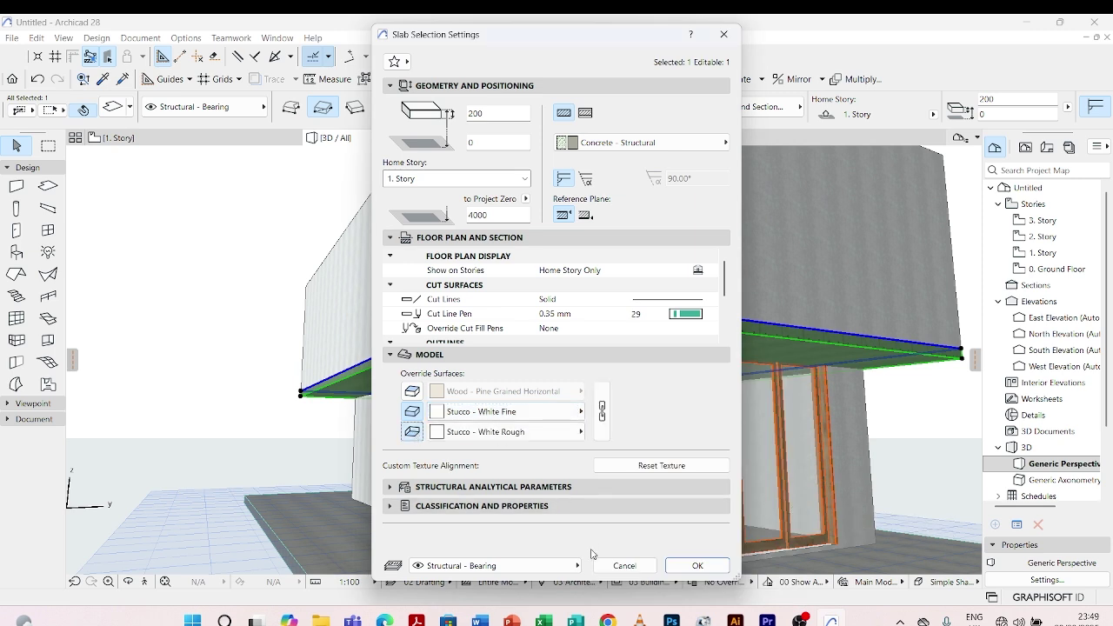
click(695, 565)
Step: Inspect the overhang's slab finish and the whole building from different angles in 3D
click(234, 283)
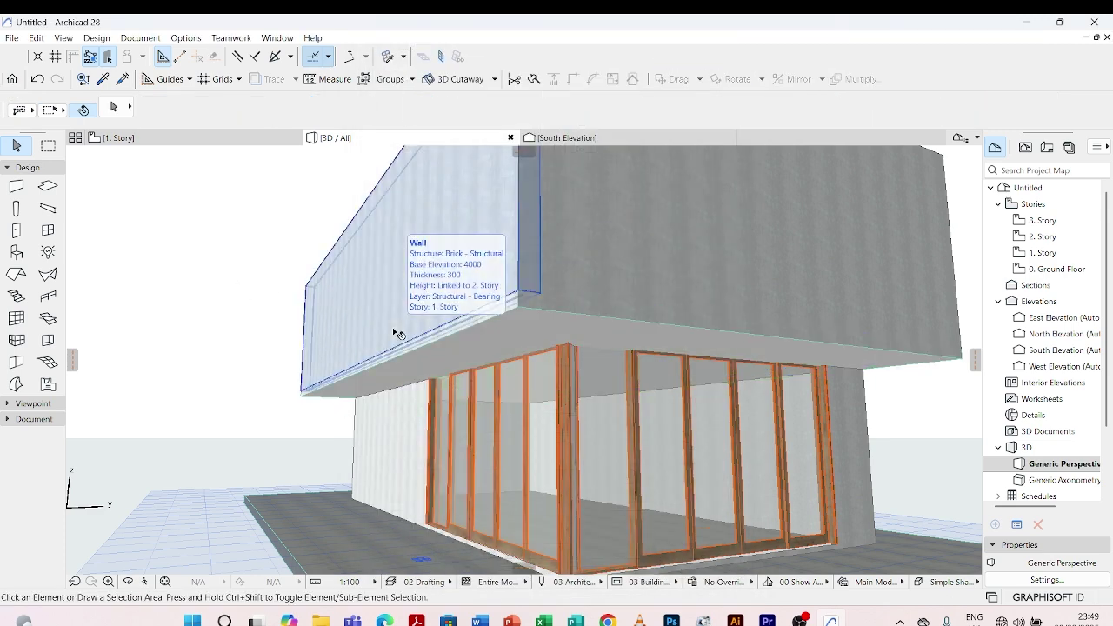
key(o)
drag(376, 319, 495, 336)
scroll(556, 321, down, 3)
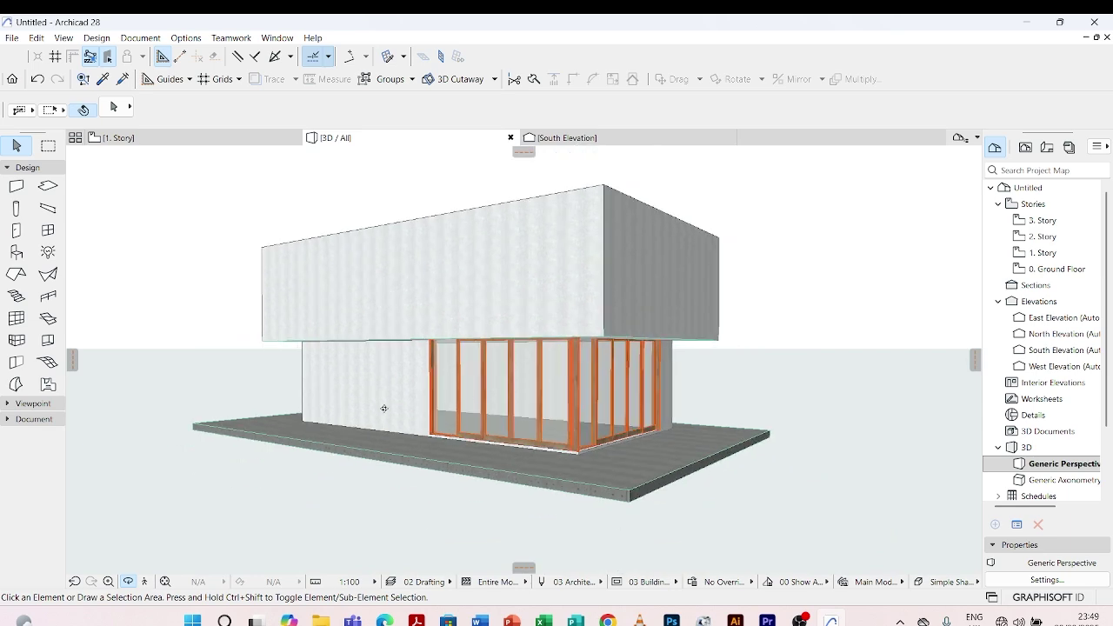
shift+middle_drag(384, 409, 487, 409)
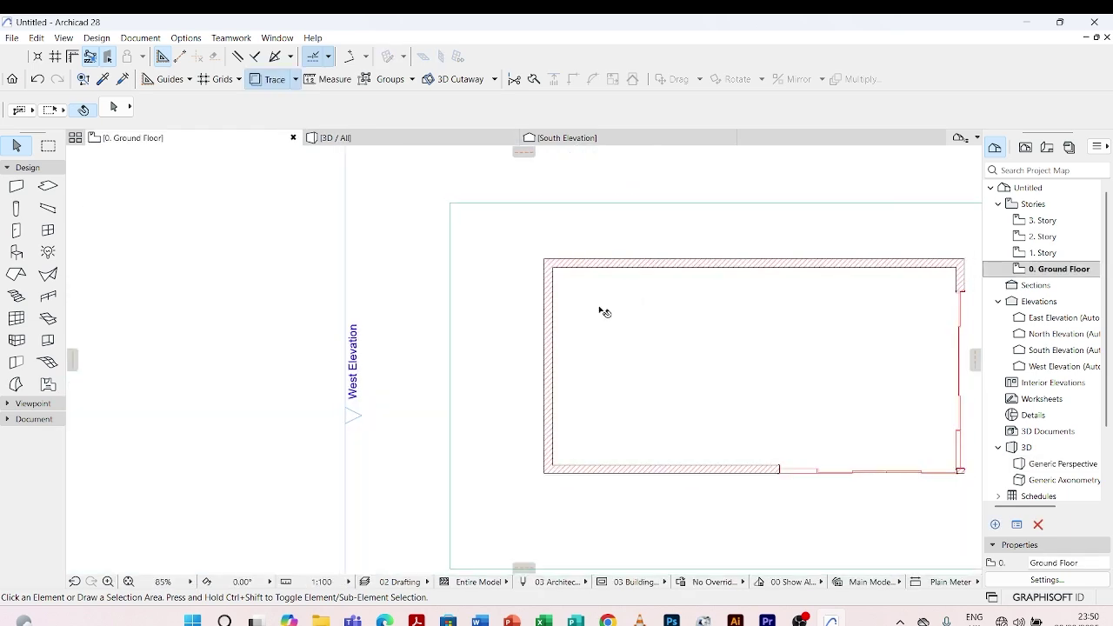
Step: Resize the pasted perforated-panel drawing on the Ground Floor plan graphically so that its 2380 dimension line spans 2300 mm
scroll(599, 311, down, 2)
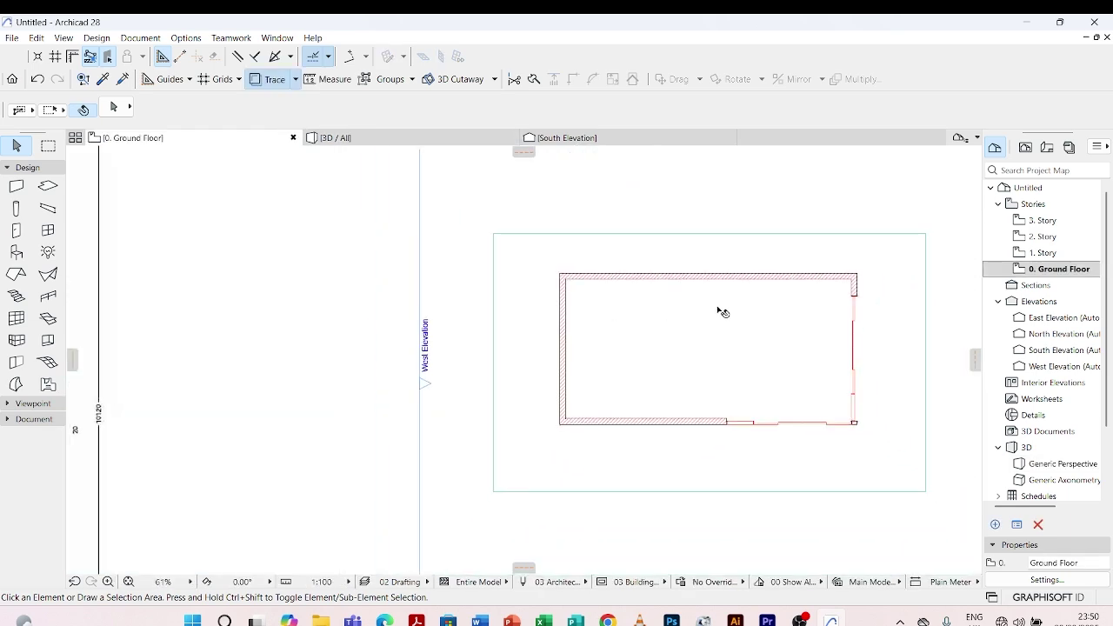
scroll(721, 311, down, 3)
scroll(280, 287, up, 5)
click(332, 271)
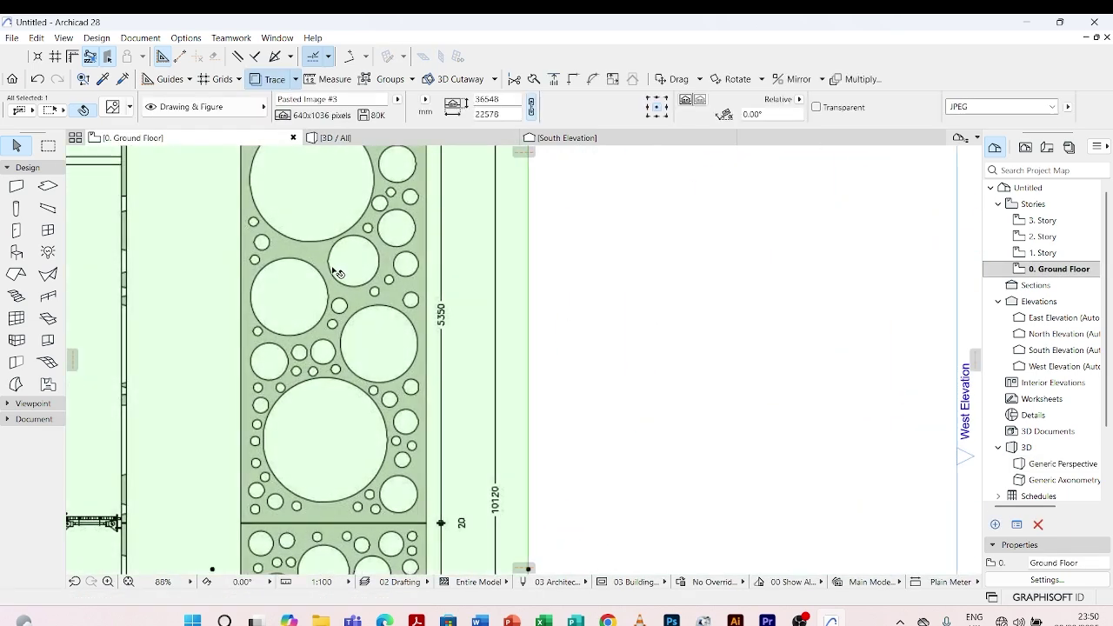
scroll(348, 280, down, 6)
drag(334, 331, 405, 323)
scroll(414, 207, up, 4)
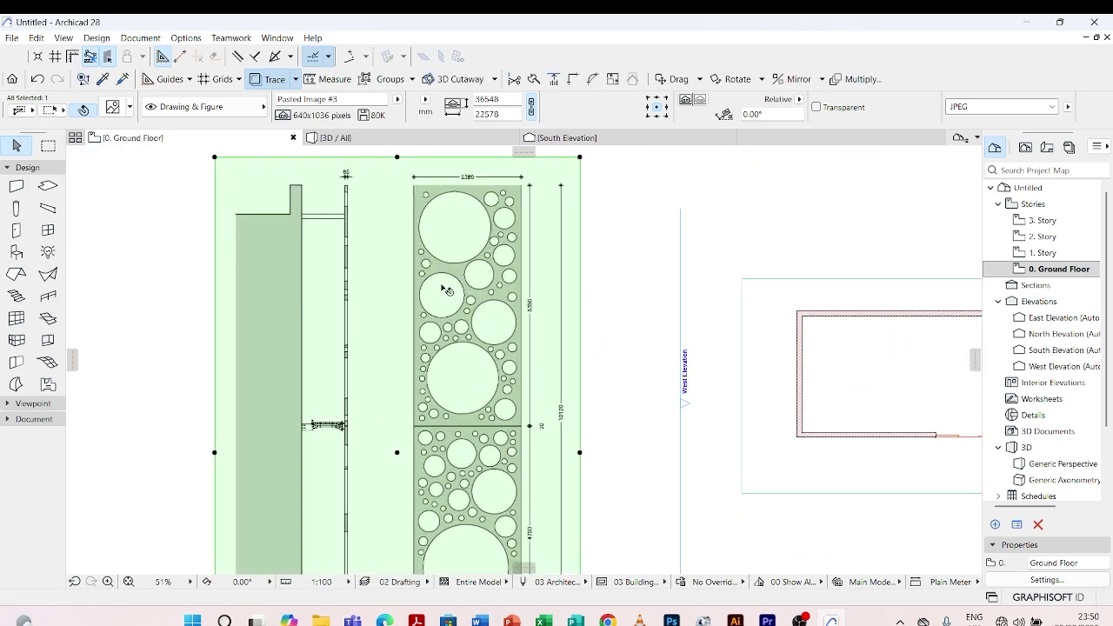
scroll(498, 290, up, 5)
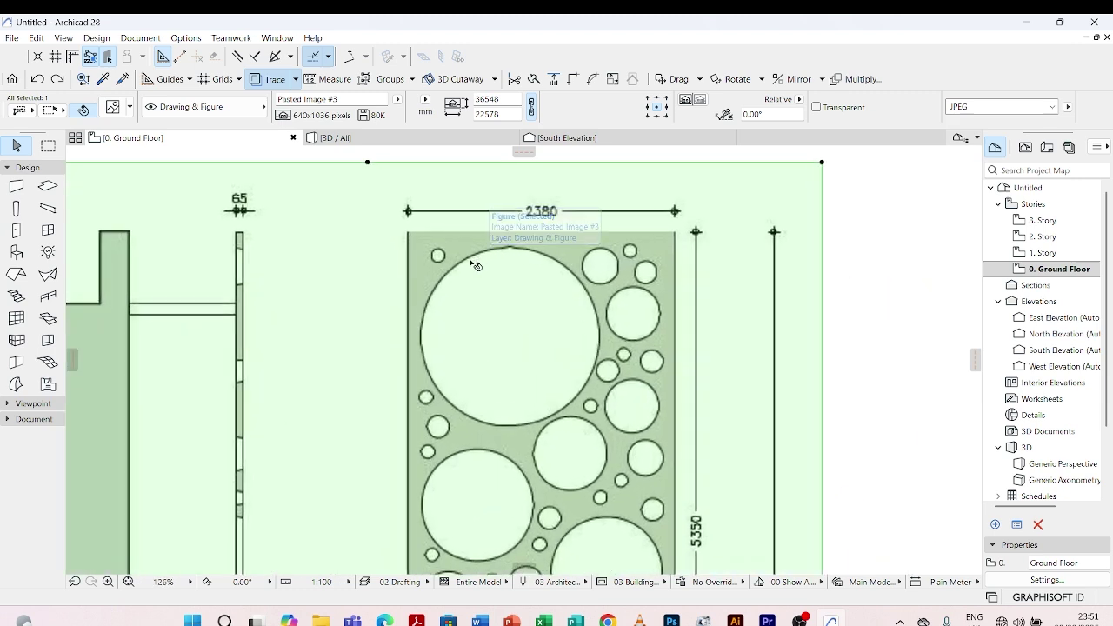
key(ctrl+k)
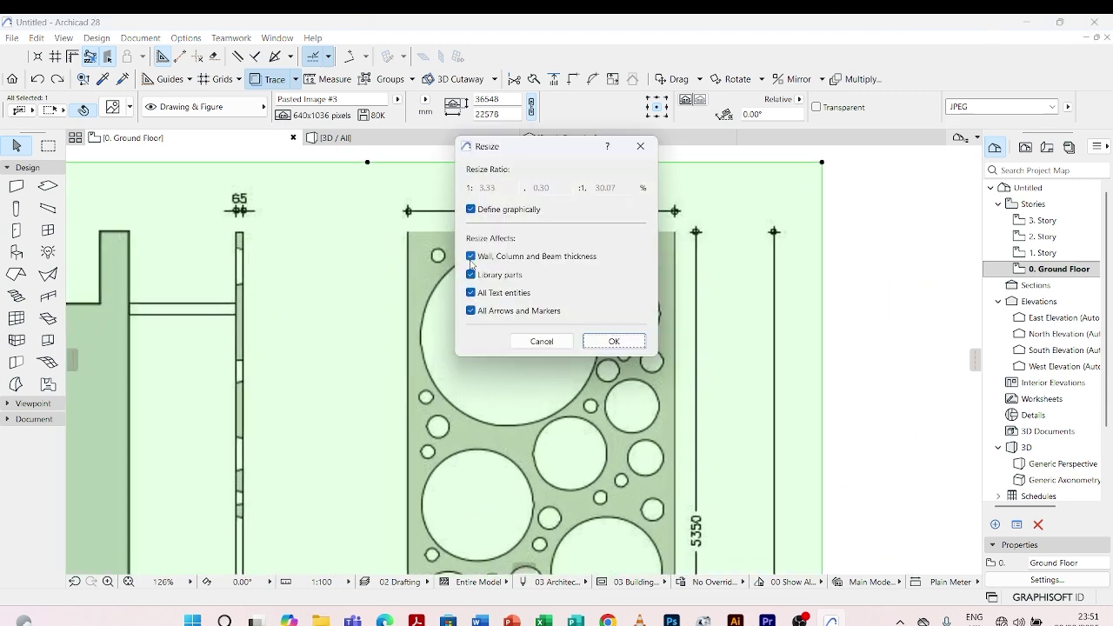
click(616, 340)
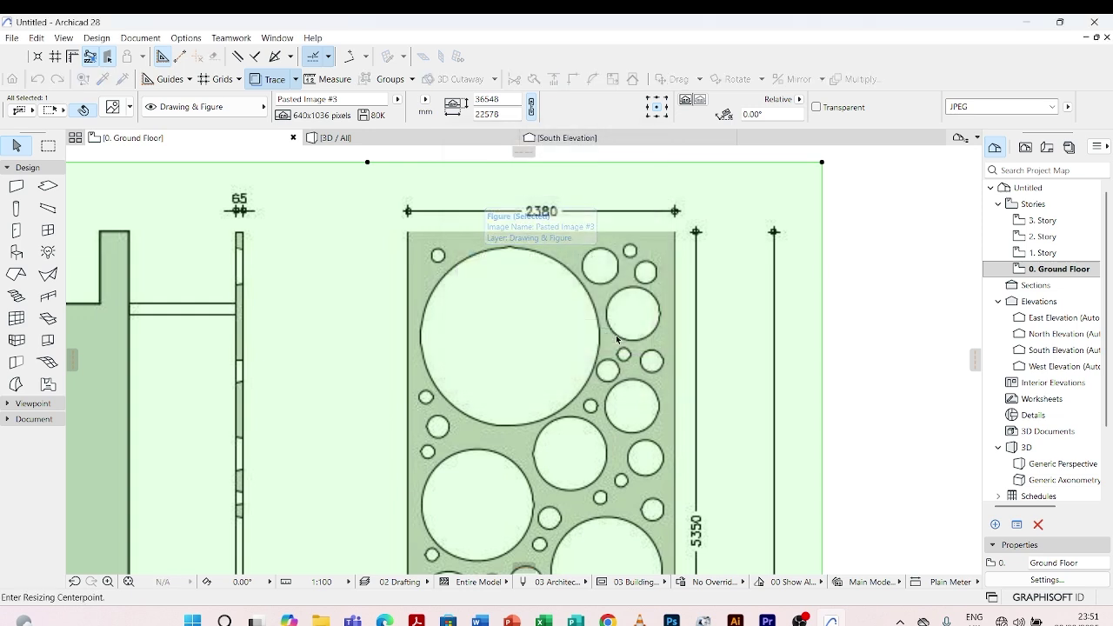
scroll(414, 237, up, 2)
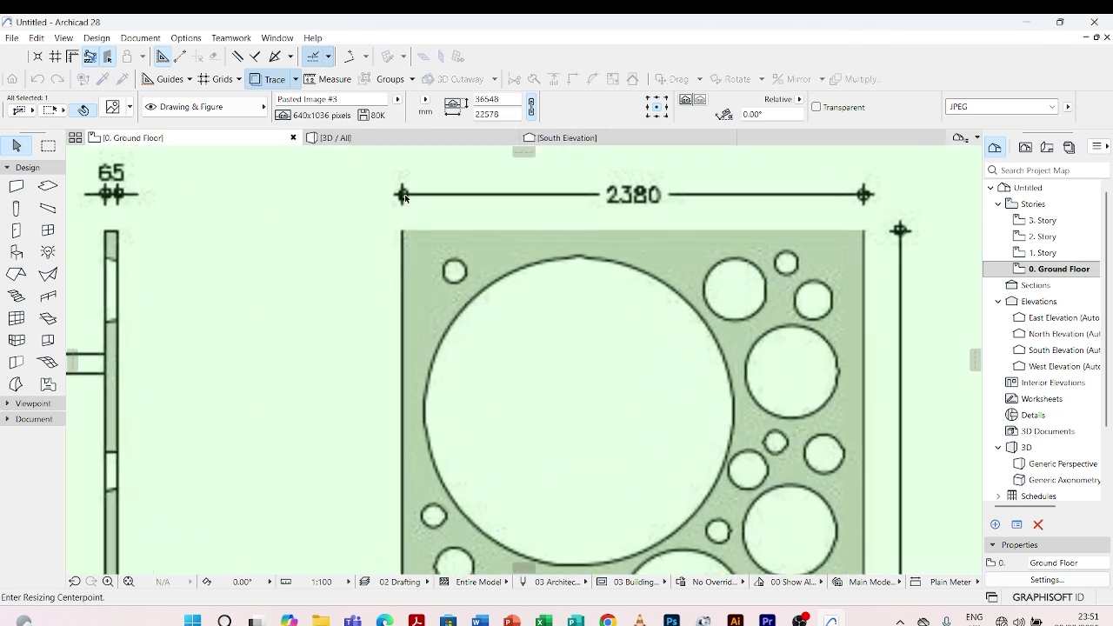
click(403, 196)
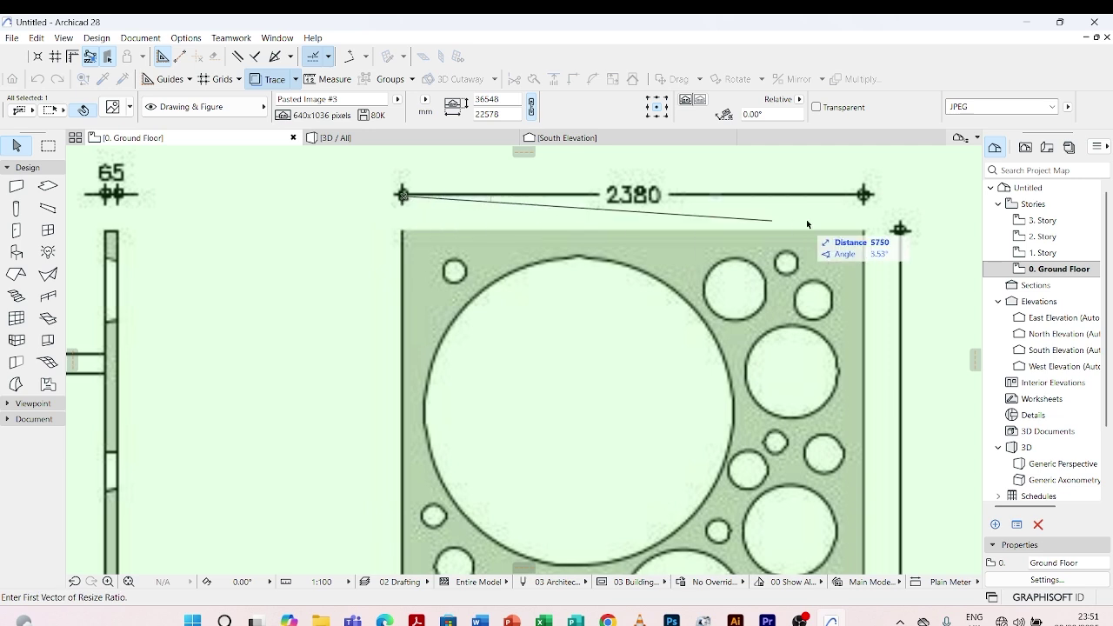
click(865, 197)
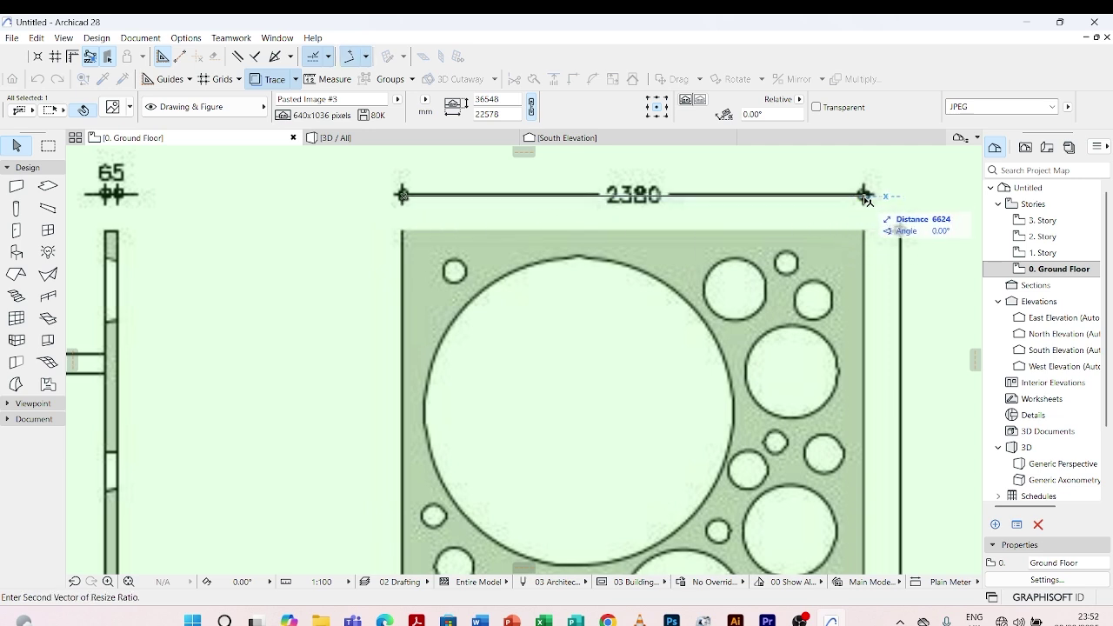
text(2300)
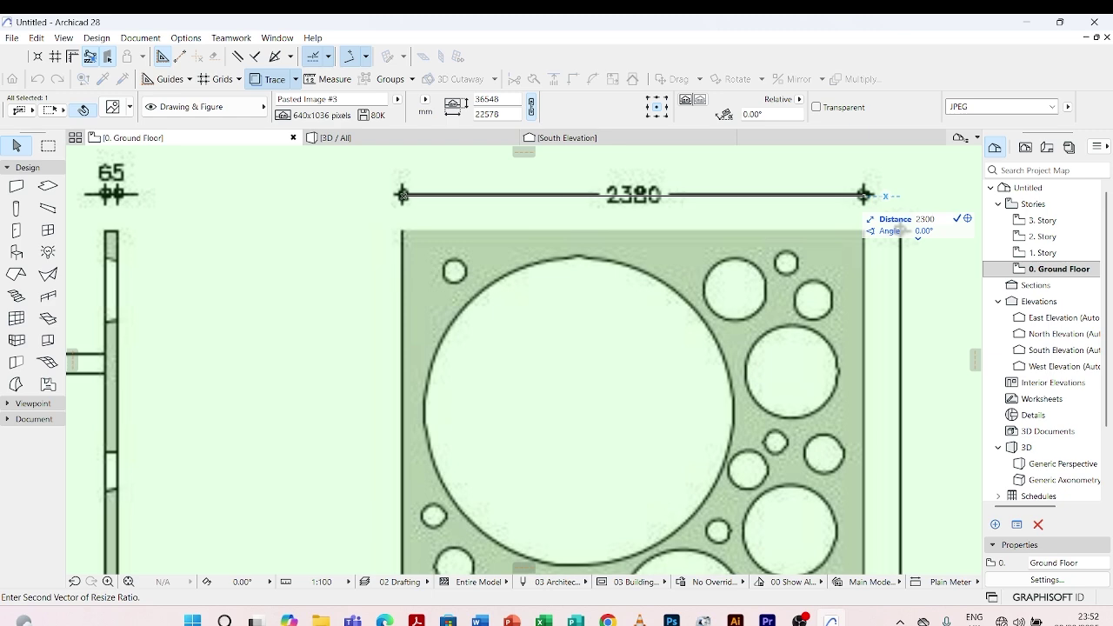
key(Return)
scroll(564, 198, down, 2)
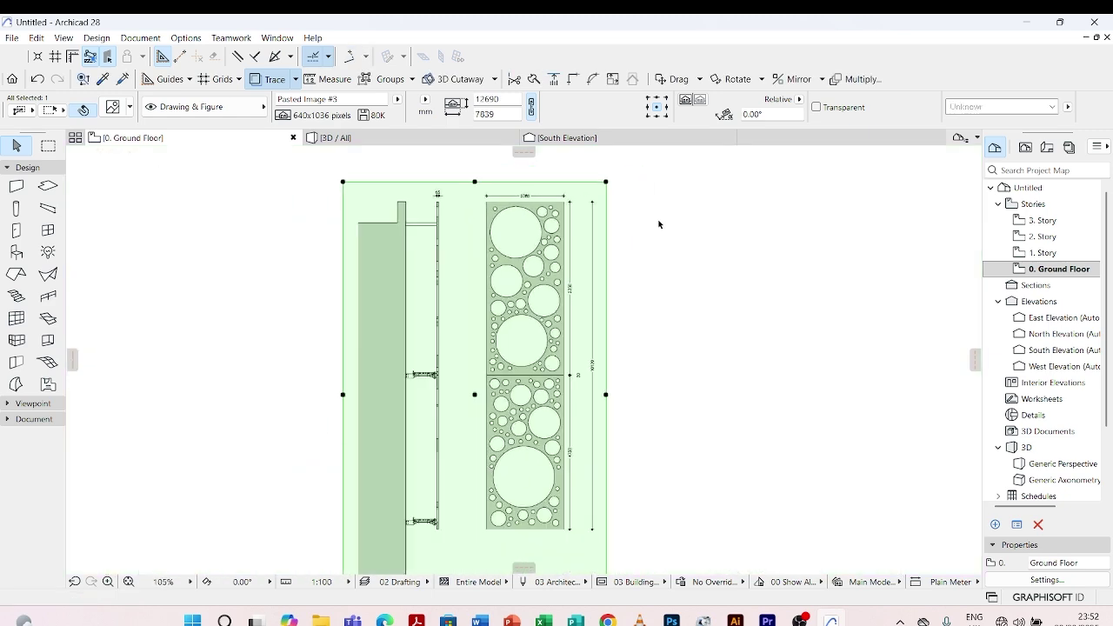
click(658, 222)
Step: Draw a 2300 mm wide line rectangle tracing the outline of the reference drawing's upper perforated panel
scroll(524, 245, up, 2)
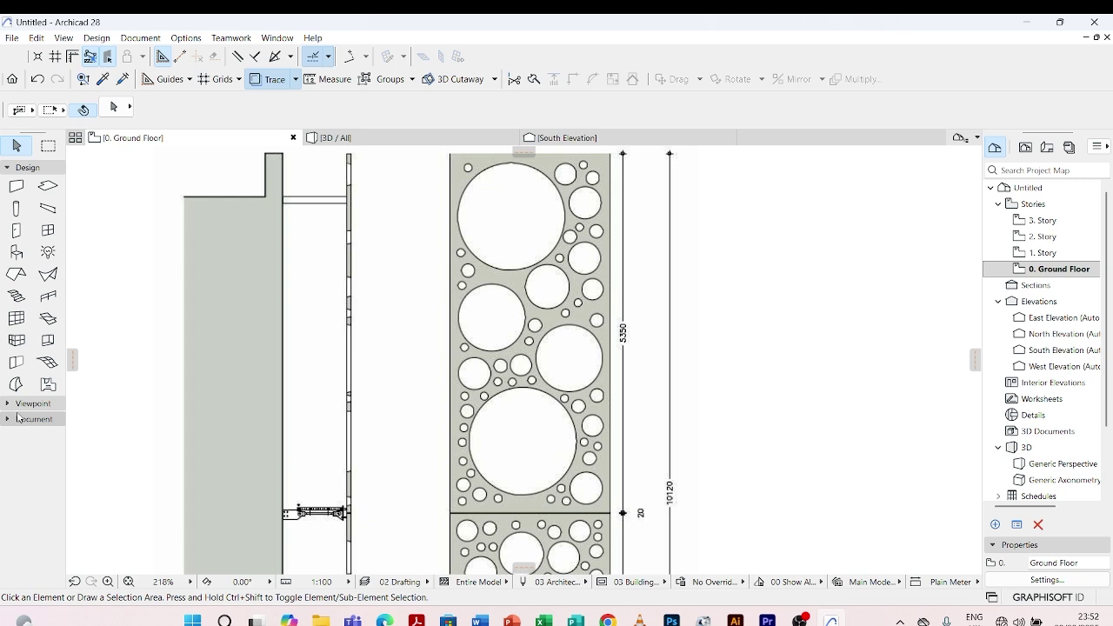
click(13, 420)
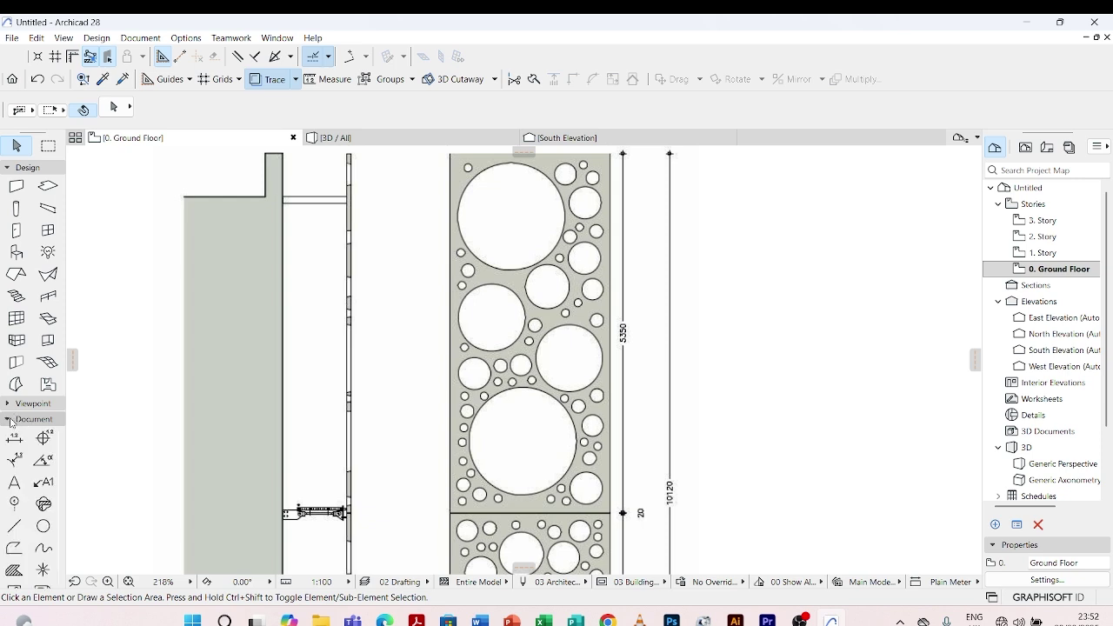
click(19, 527)
scroll(529, 213, down, 2)
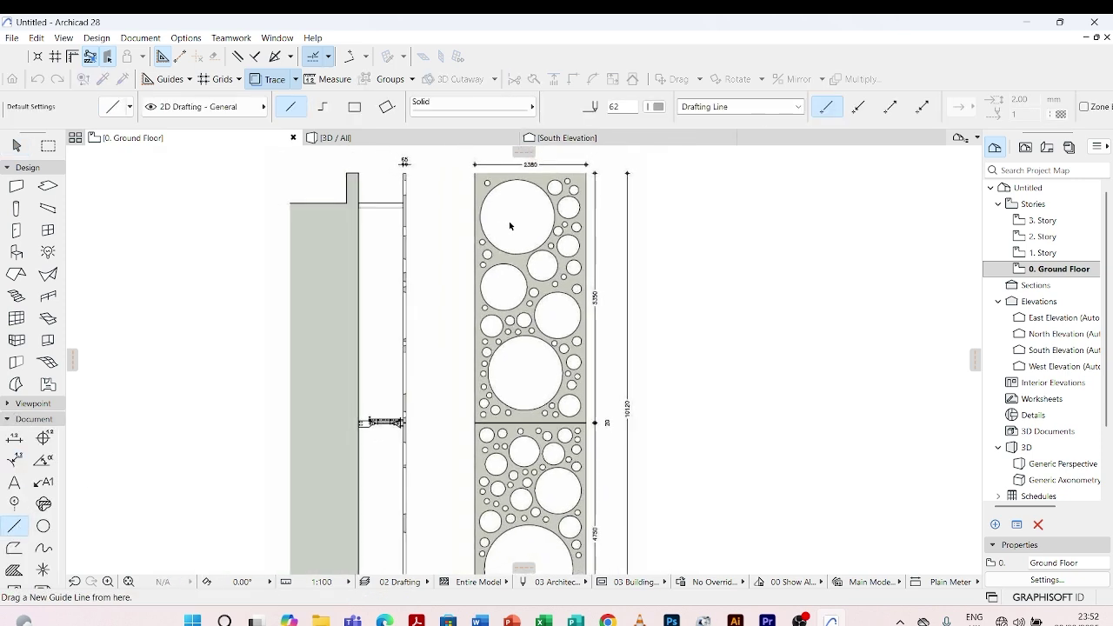
click(354, 107)
scroll(697, 306, up, 5)
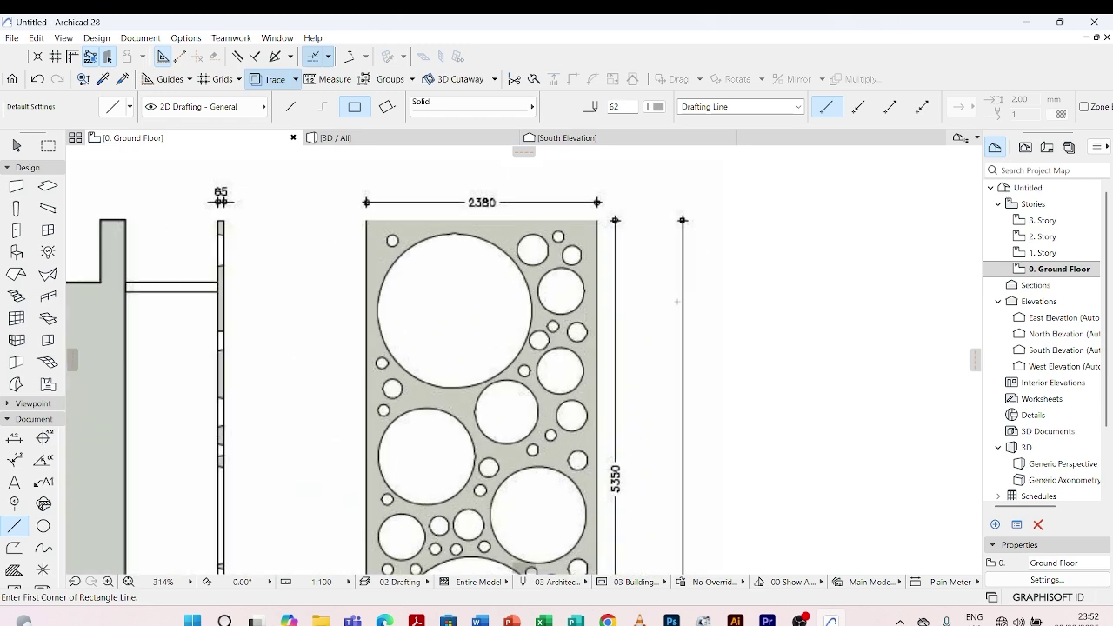
click(366, 221)
scroll(366, 221, down, 3)
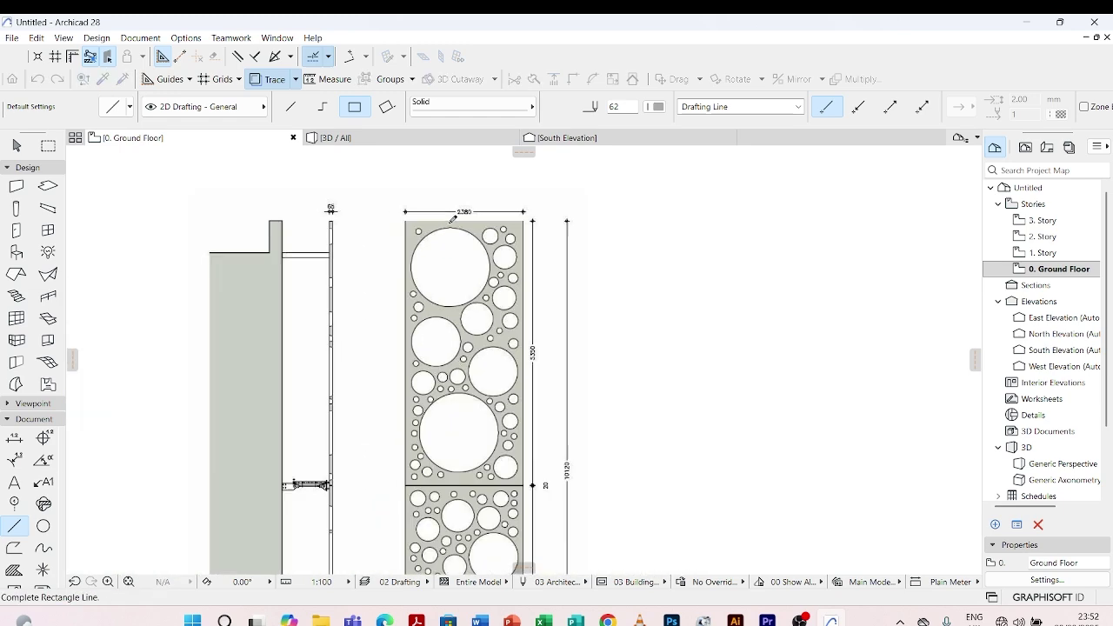
scroll(526, 432, up, 2)
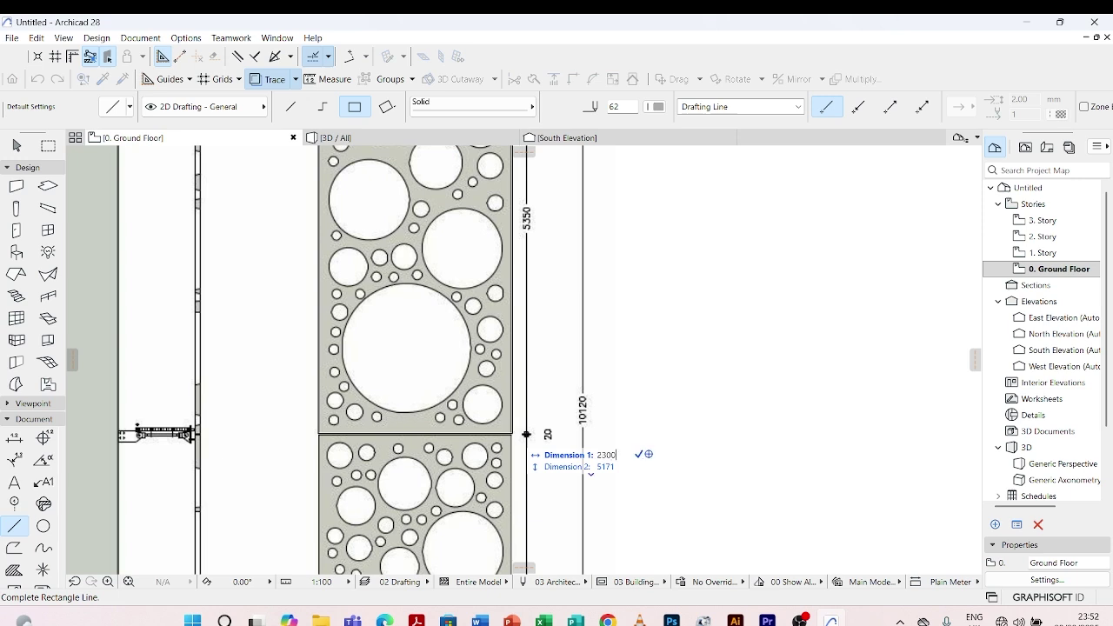
key(Tab)
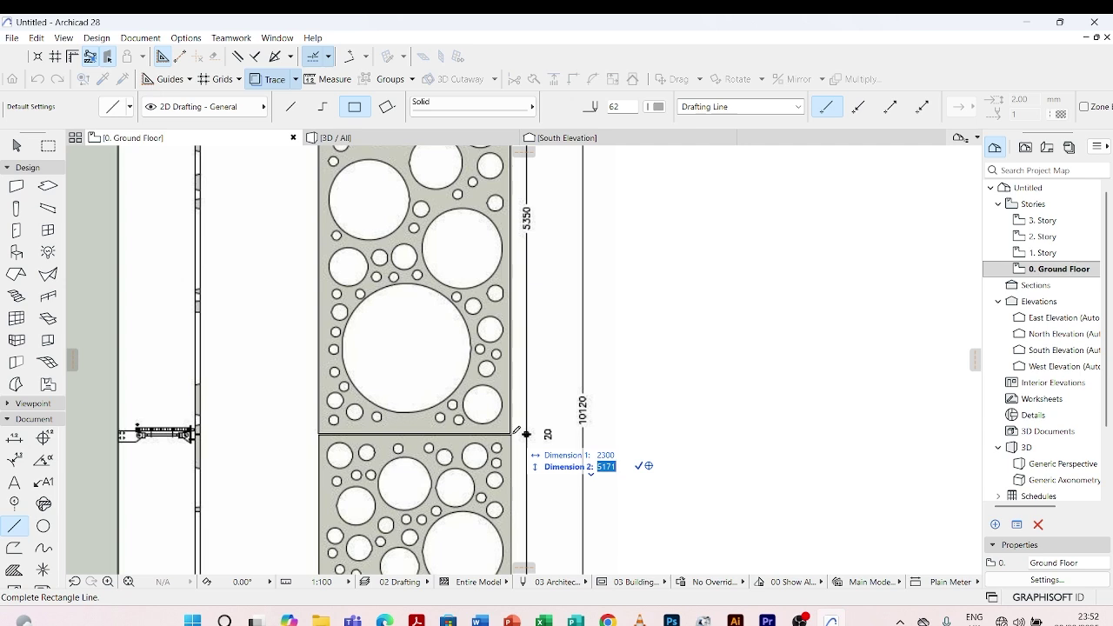
key(BackSpace)
key(Return)
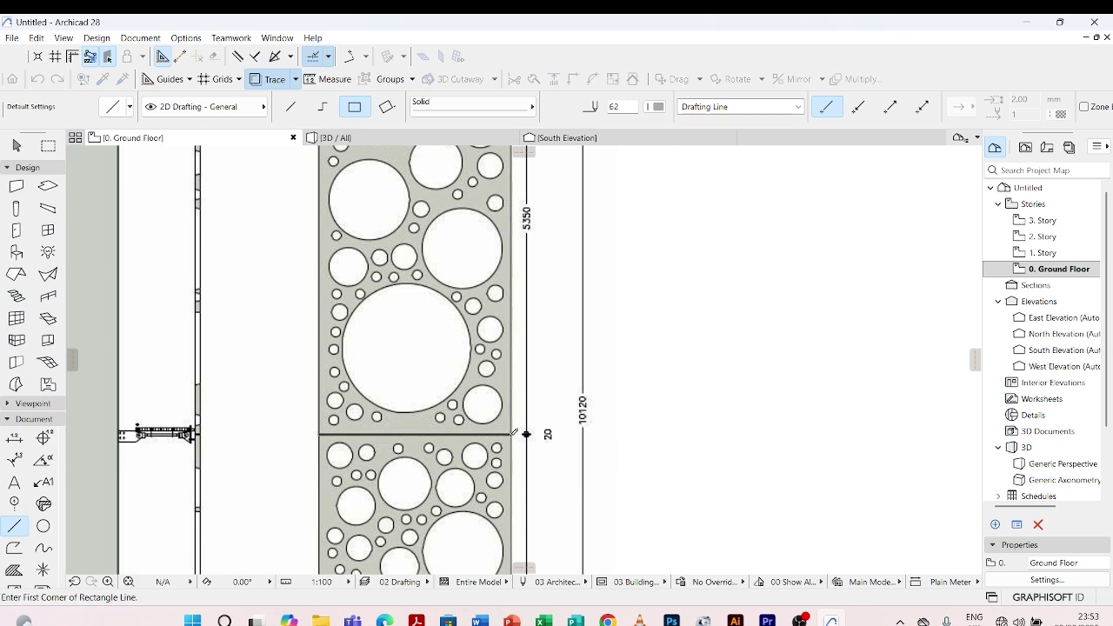
Step: Trace the large hole at the top of the upper panel with a full circle drawn from its center
scroll(512, 433, down, 3)
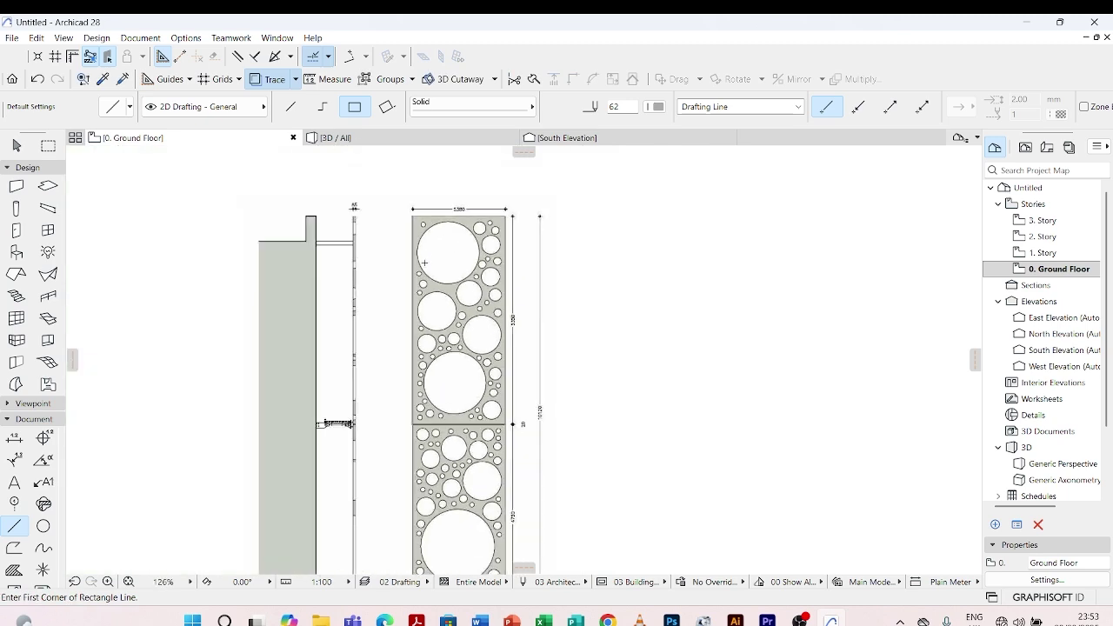
scroll(419, 239, up, 3)
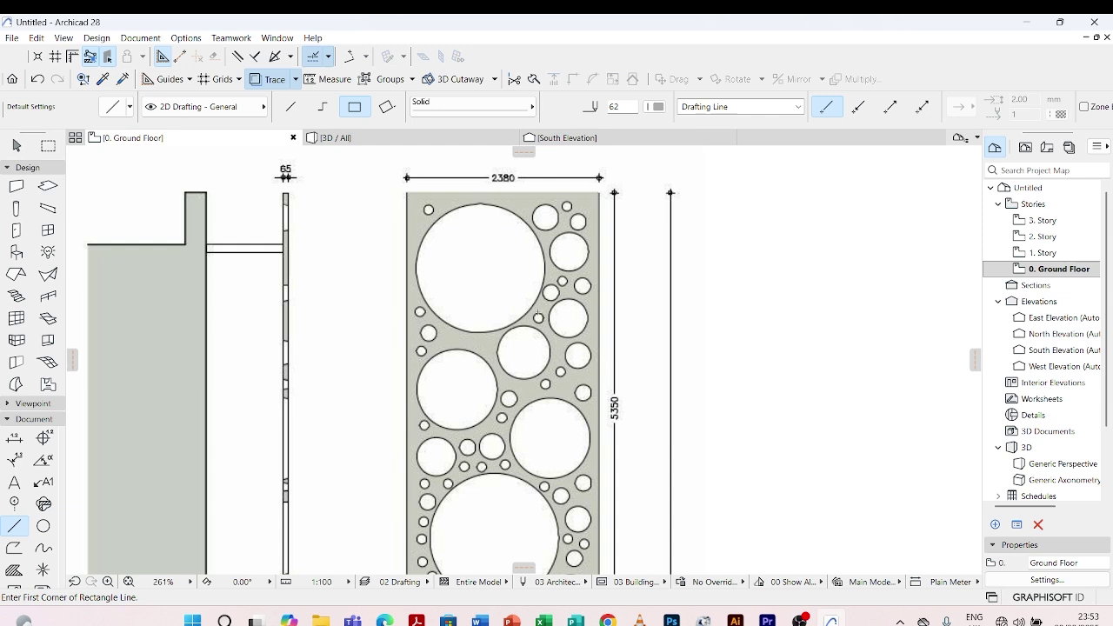
click(43, 526)
scroll(441, 242, up, 4)
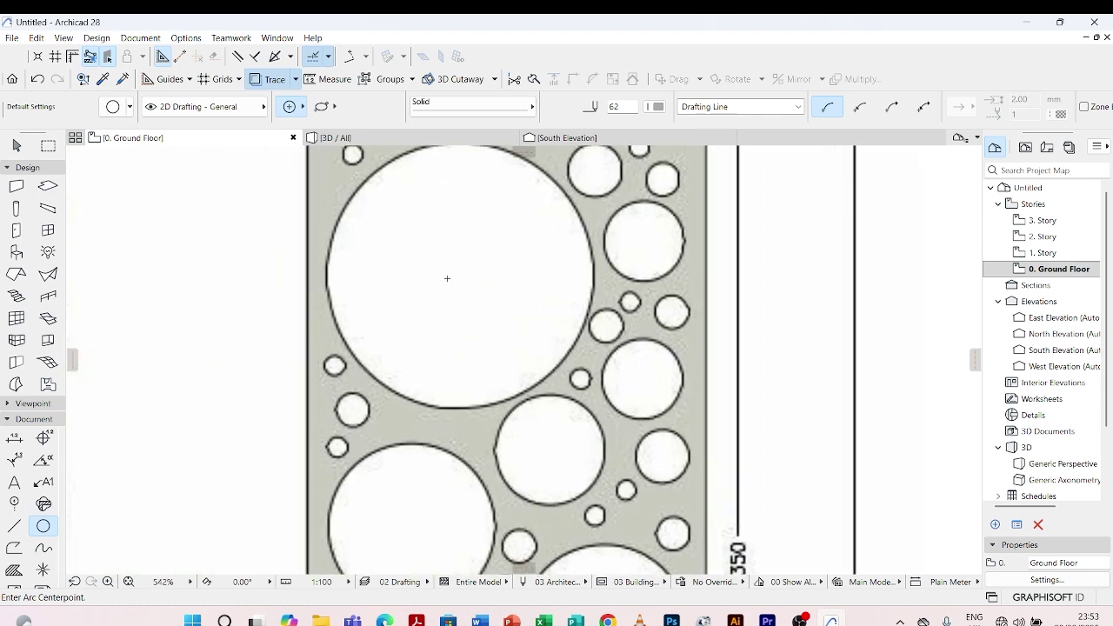
click(455, 278)
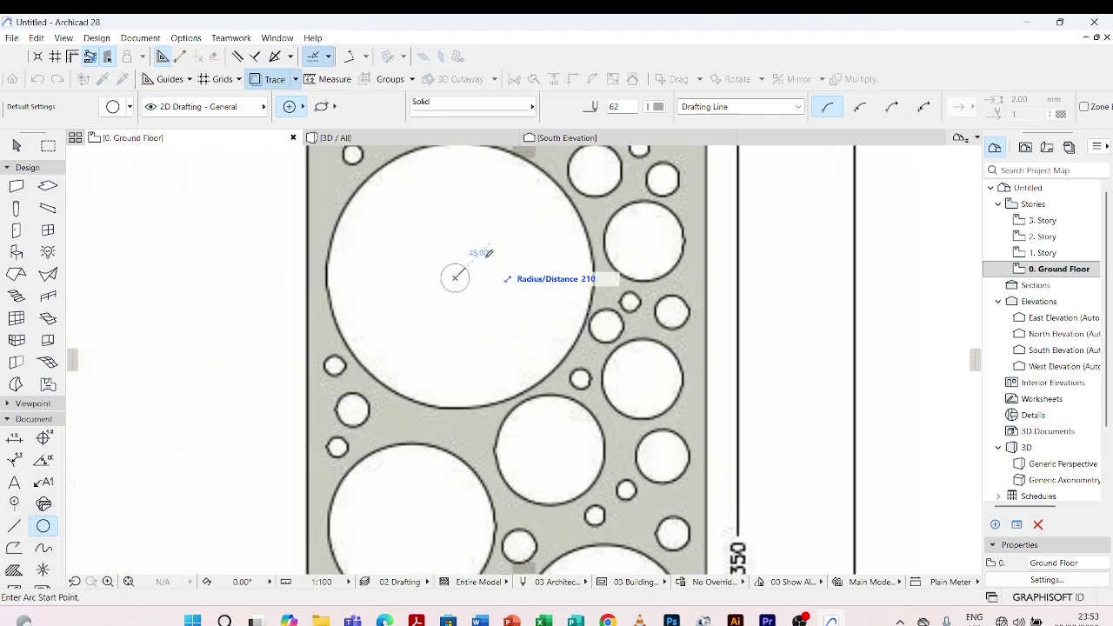
click(570, 186)
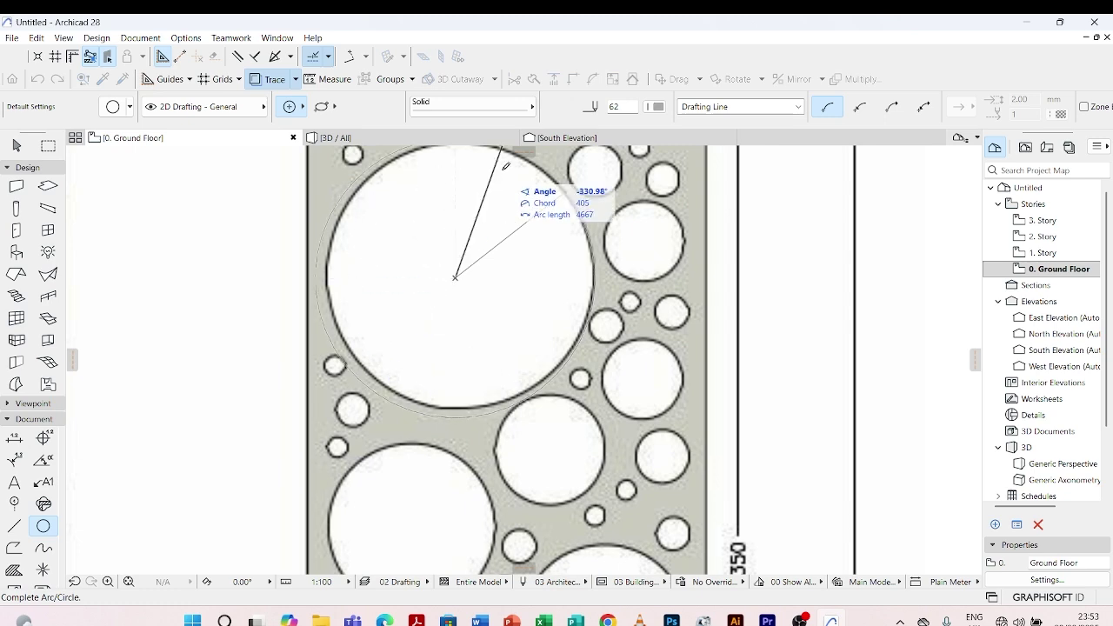
click(571, 191)
scroll(542, 303, down, 2)
scroll(585, 224, up, 7)
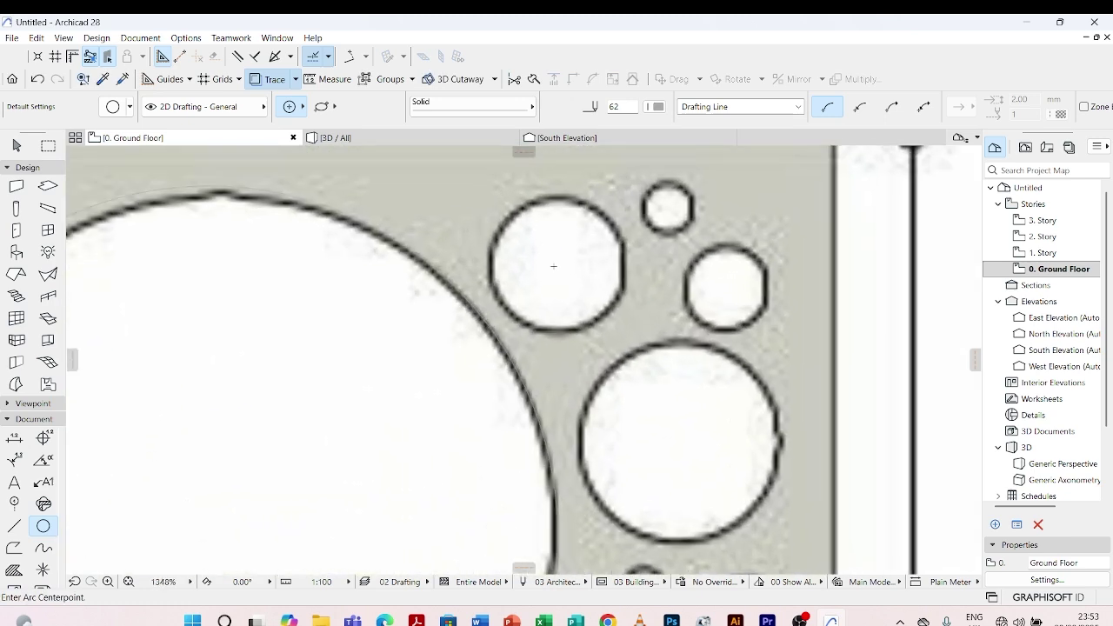
Step: Trace the medium hole, radius about 151 mm, and the small hole beside it near the panel's upper-right corner with full circles
click(553, 266)
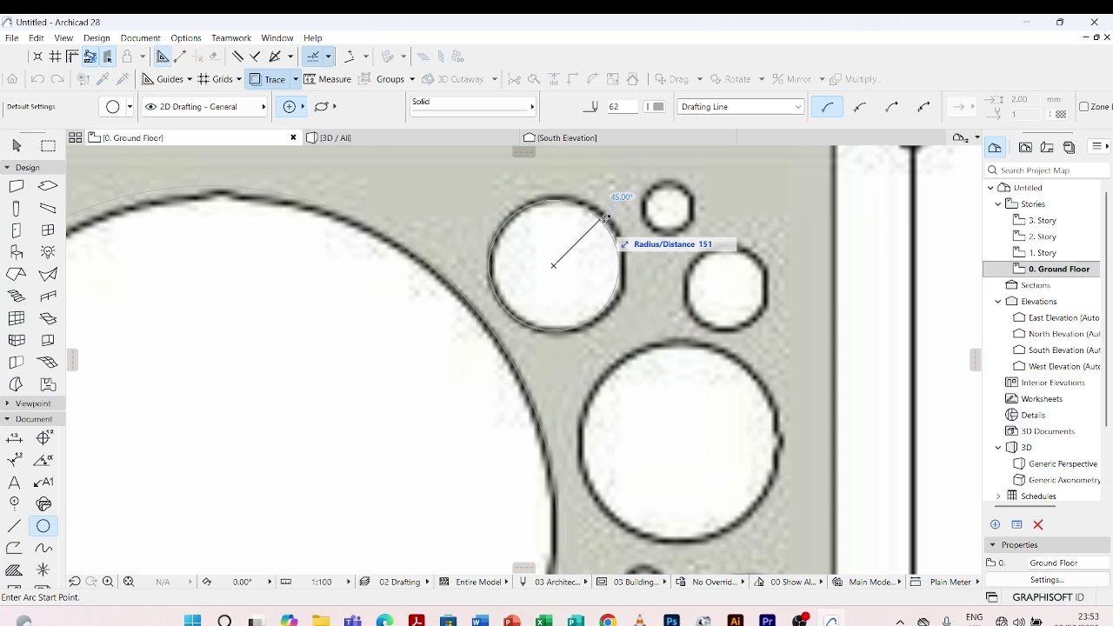
click(607, 217)
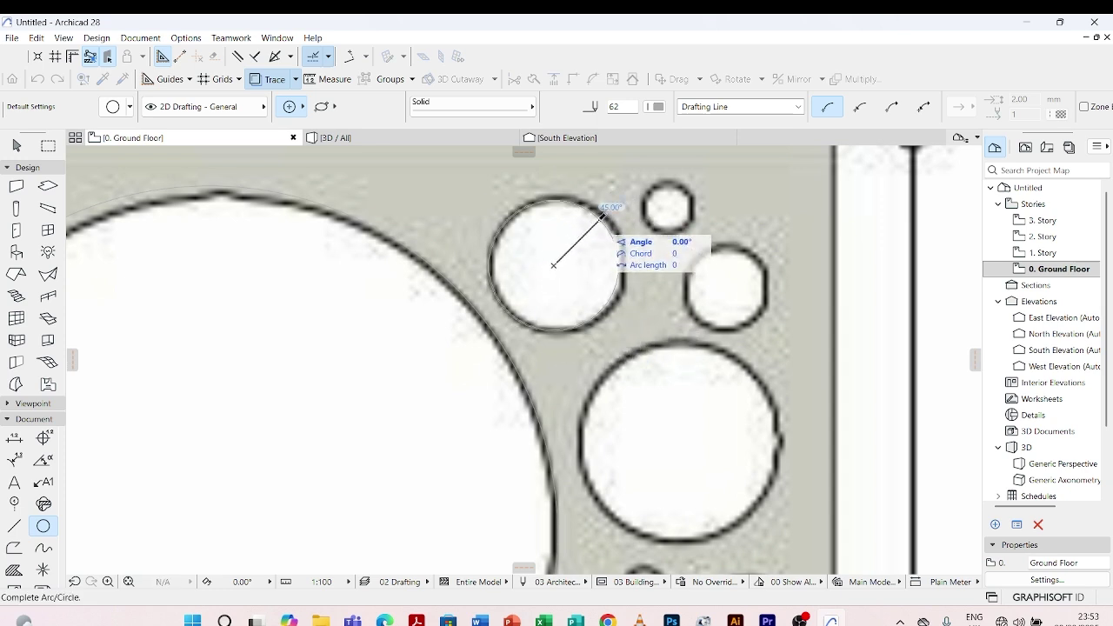
click(599, 219)
scroll(675, 194, up, 3)
click(661, 219)
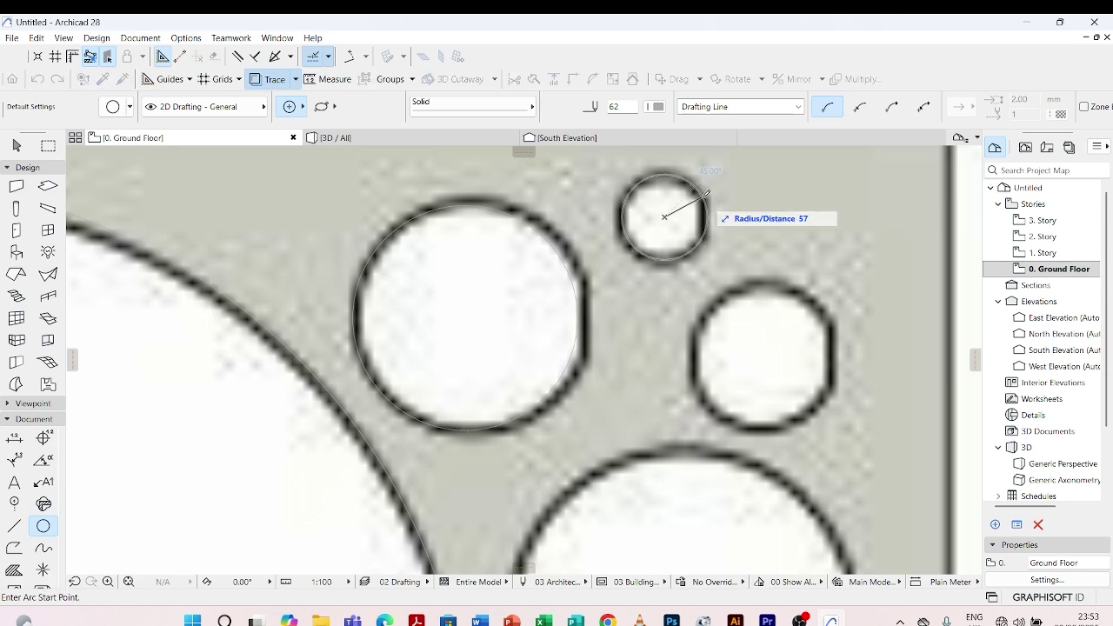
double_click(702, 197)
scroll(679, 192, down, 4)
Step: Trace the third hole of the upper-right cluster and the larger hole directly beneath it with full circles
scroll(721, 278, up, 4)
click(719, 278)
click(792, 295)
click(792, 291)
scroll(659, 226, down, 4)
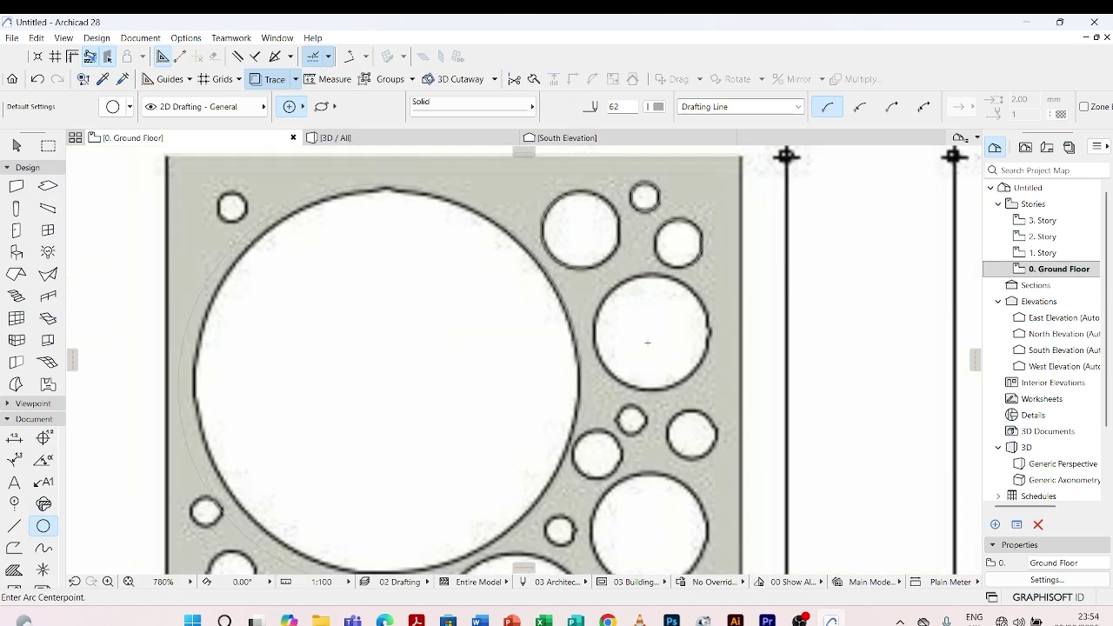
click(649, 332)
click(709, 316)
click(710, 316)
scroll(709, 315, down, 3)
Step: Trace the small hole in the panel's upper-left corner with a full circle
scroll(455, 246, up, 6)
click(453, 246)
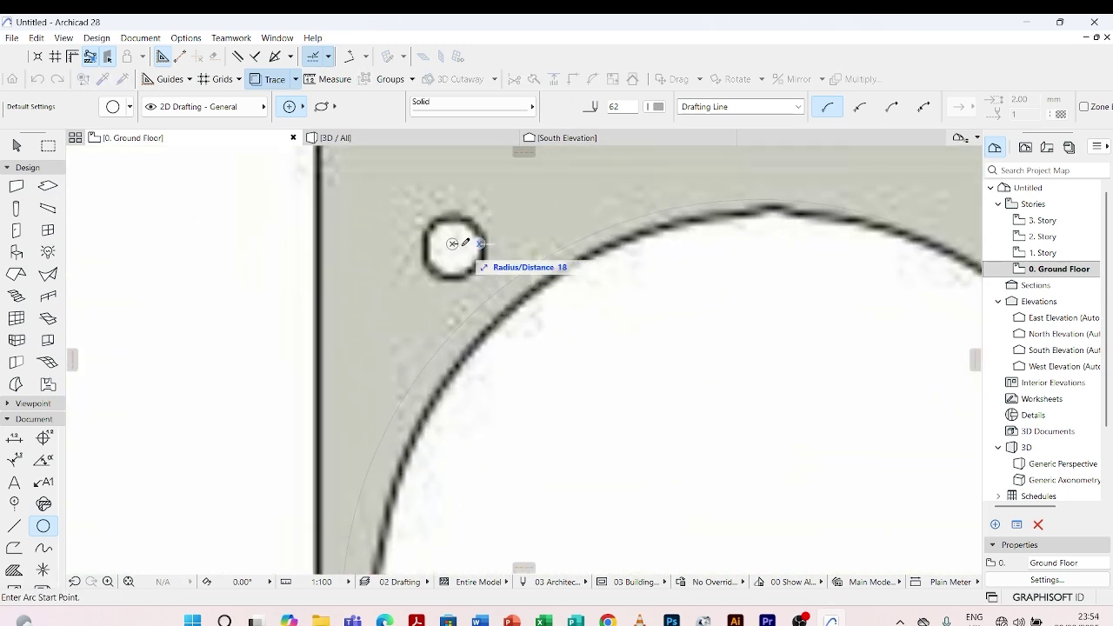
click(480, 235)
click(481, 236)
scroll(487, 210, down, 7)
Step: Shrink the big circle at the panel's top by moving its left and right edge points to fit inside the reference hole
scroll(481, 328, up, 4)
key(Escape)
click(442, 290)
scroll(444, 291, down, 3)
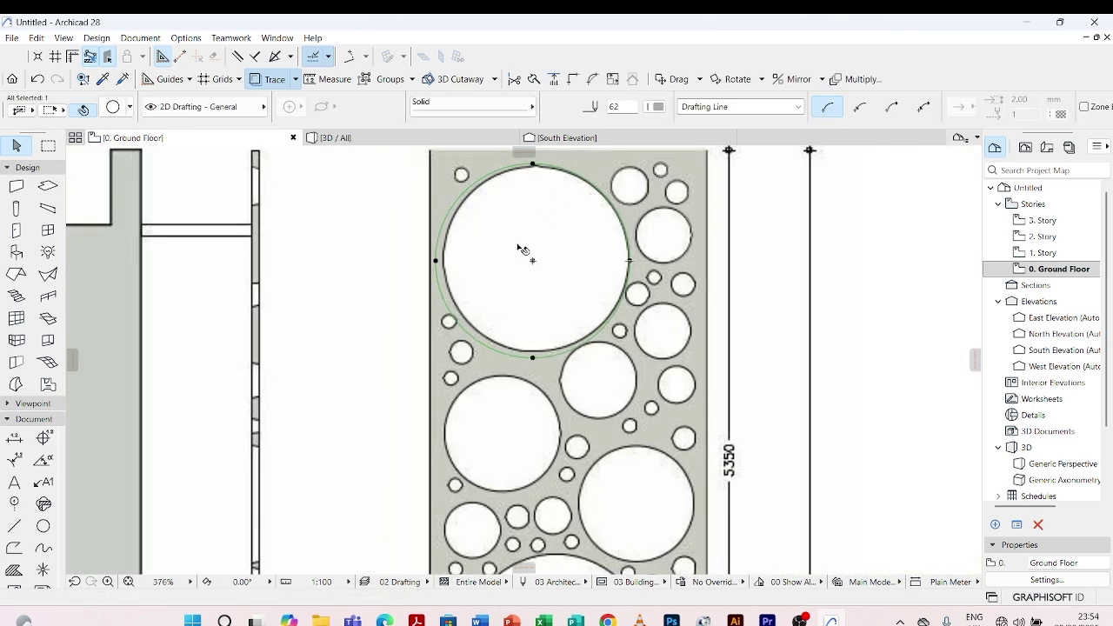
scroll(509, 256, up, 4)
click(326, 268)
click(352, 270)
click(567, 269)
click(578, 269)
scroll(485, 243, down, 3)
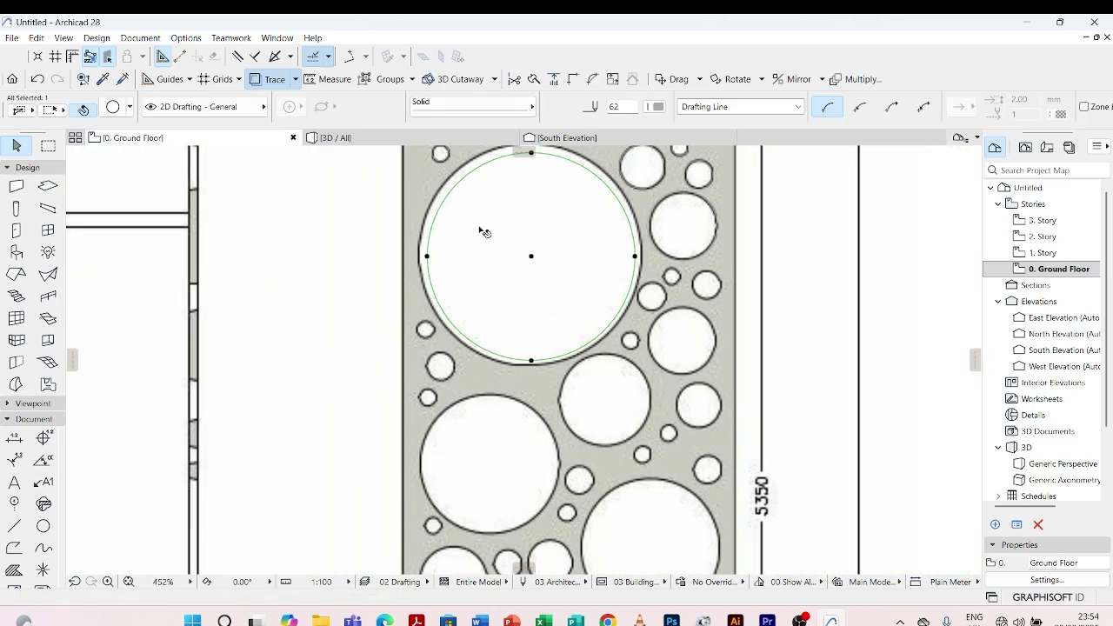
Step: Trace the upper small hole and the medium hole under it at the big top hole's lower-left side with circles
scroll(438, 332, up, 6)
key(w)
click(388, 316)
click(385, 353)
scroll(409, 321, down, 1)
middle_drag(447, 447, 427, 400)
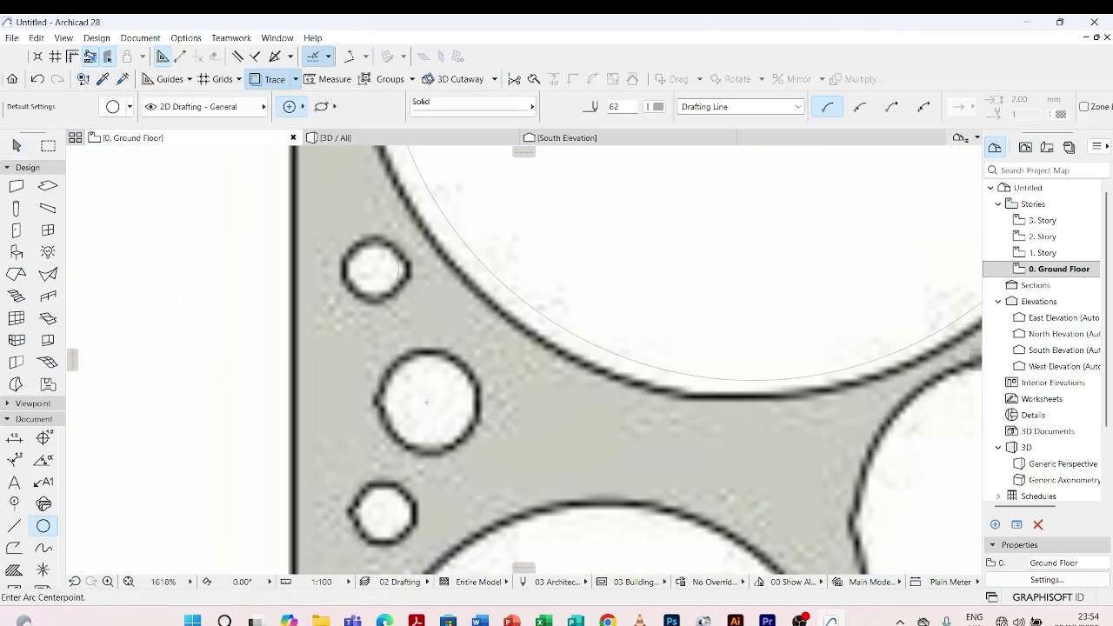
click(427, 400)
click(489, 397)
Step: Trace the small hole by the panel's left edge, just below the medium one, with a full circle
scroll(432, 381, down, 6)
scroll(415, 365, up, 6)
click(411, 314)
click(430, 336)
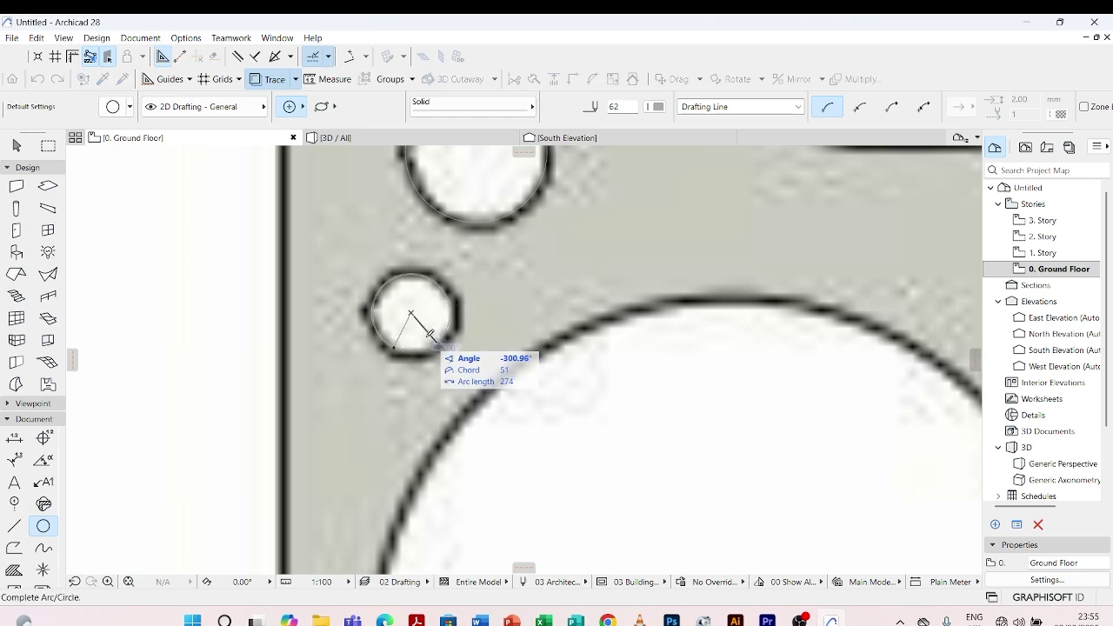
click(432, 336)
Step: Trace the large hole in the left middle of the panel and the neighboring hole to its upper right with circles
scroll(379, 229, down, 5)
click(461, 329)
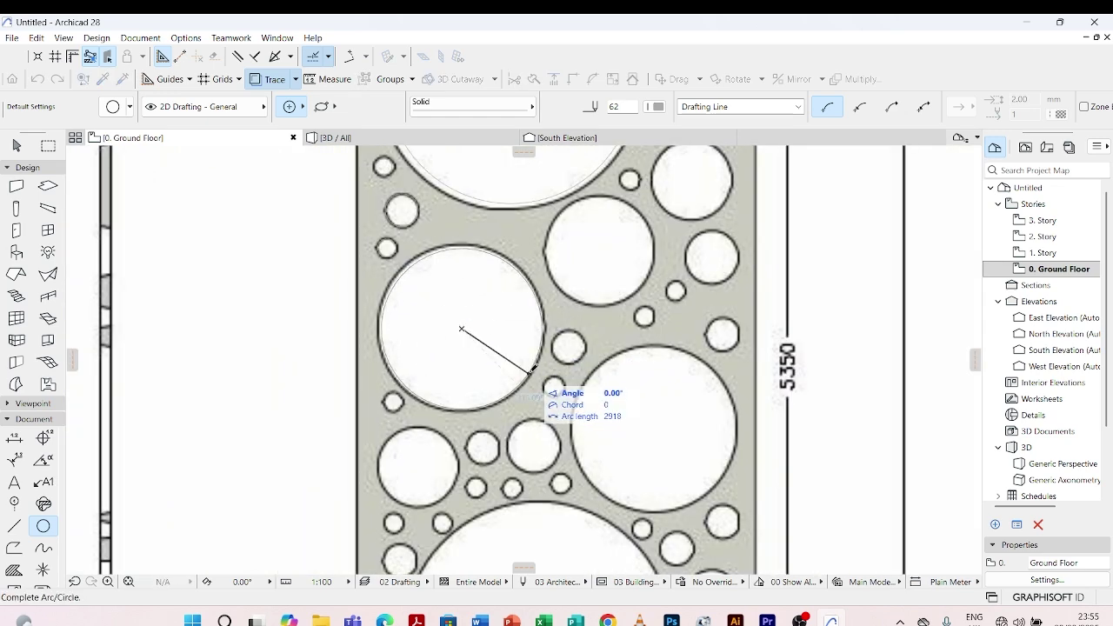
click(525, 369)
scroll(602, 255, up, 2)
click(606, 253)
click(647, 324)
scroll(648, 324, down, 3)
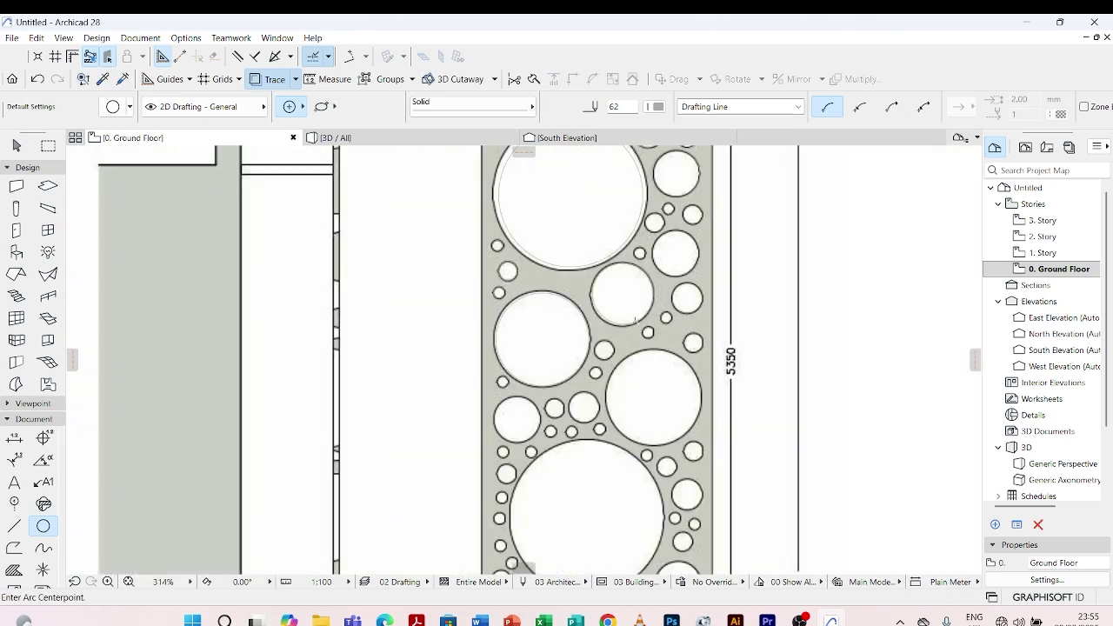
Step: Trace the small hole tucked between the big top hole and the two holes at its lower right with a circle
scroll(539, 313, up, 5)
click(541, 309)
click(569, 340)
click(570, 339)
scroll(570, 339, down, 4)
Step: Trace the medium hole touching the big top hole's right side and the small hole above it with full circles
scroll(613, 250, up, 4)
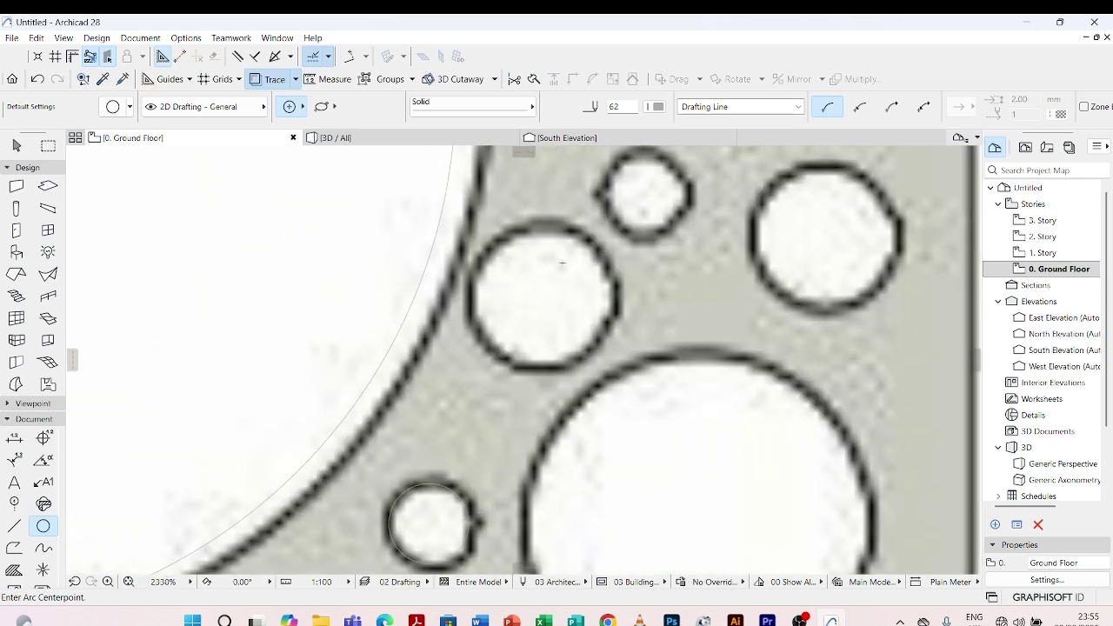
click(536, 293)
key(Escape)
click(542, 296)
click(583, 343)
click(583, 343)
click(644, 192)
click(657, 221)
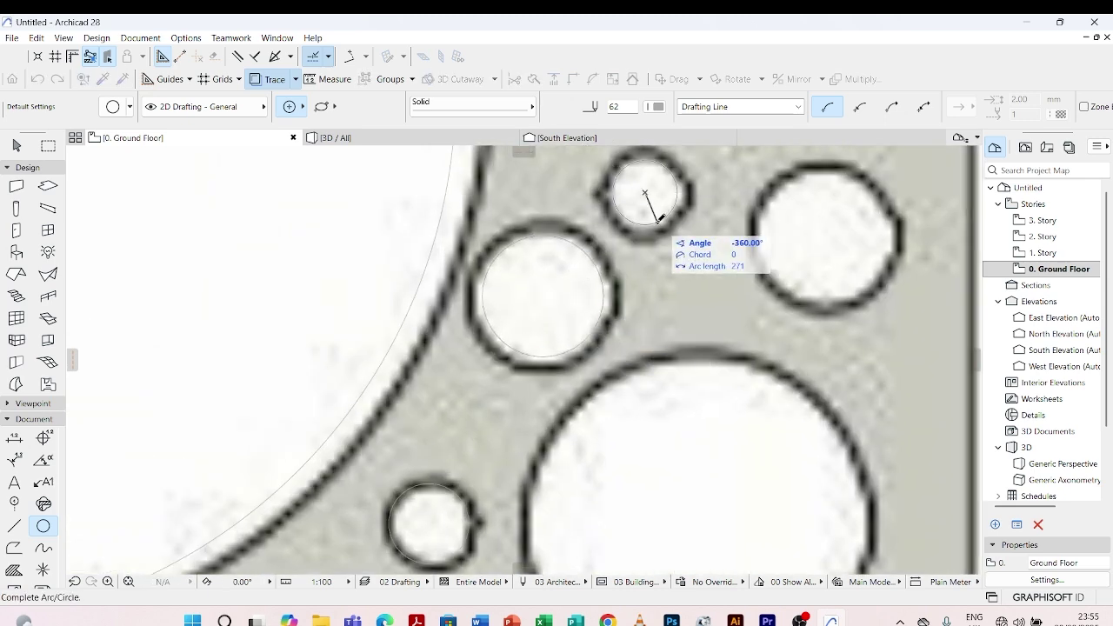
click(658, 221)
Step: Trace the medium hole at the panel's right edge and the larger hole directly below it with full circles
click(821, 235)
click(822, 299)
click(826, 313)
scroll(779, 284, down, 7)
scroll(752, 356, up, 4)
click(762, 308)
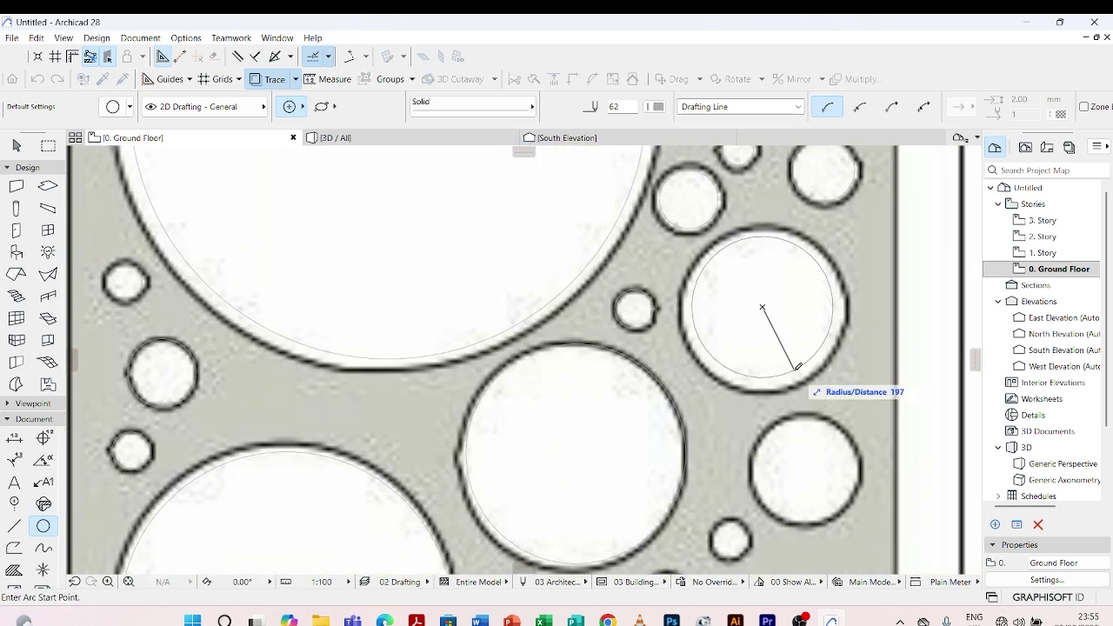
click(794, 369)
click(807, 363)
scroll(776, 353, down, 5)
Step: Trace the next medium hole down the panel's right edge and the small hole at its lower left with circles
scroll(781, 382, up, 4)
click(784, 365)
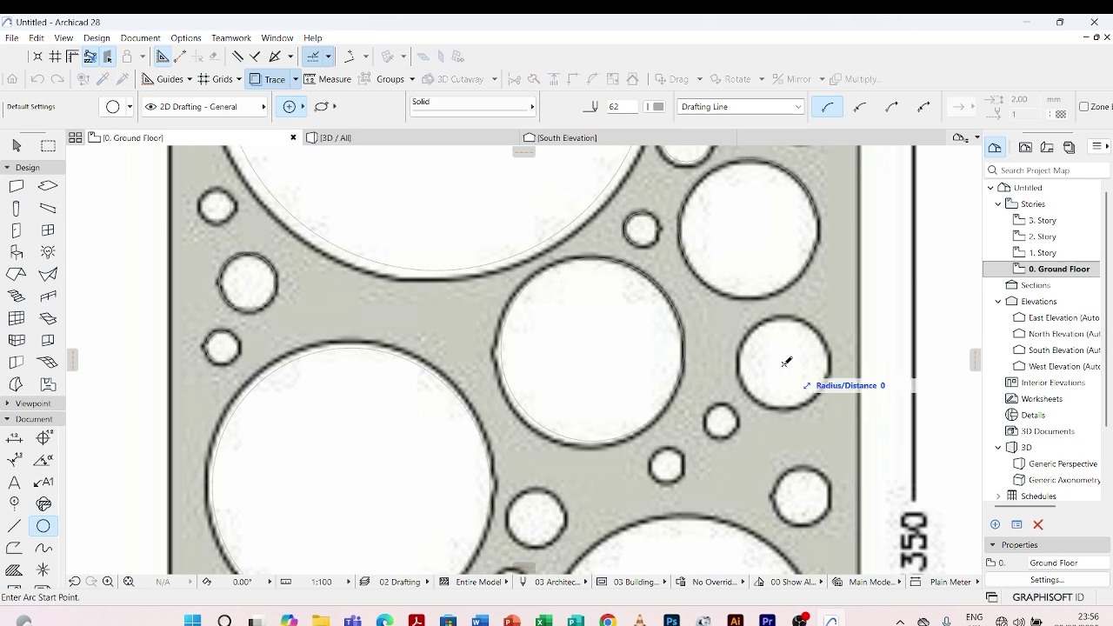
click(783, 405)
click(782, 405)
scroll(725, 432, up, 5)
click(714, 406)
click(714, 447)
click(714, 446)
scroll(658, 287, down, 5)
Step: Trace the second small hole of that pair and the medium hole above the large right-hand hole near the panel edge
scroll(626, 379, up, 8)
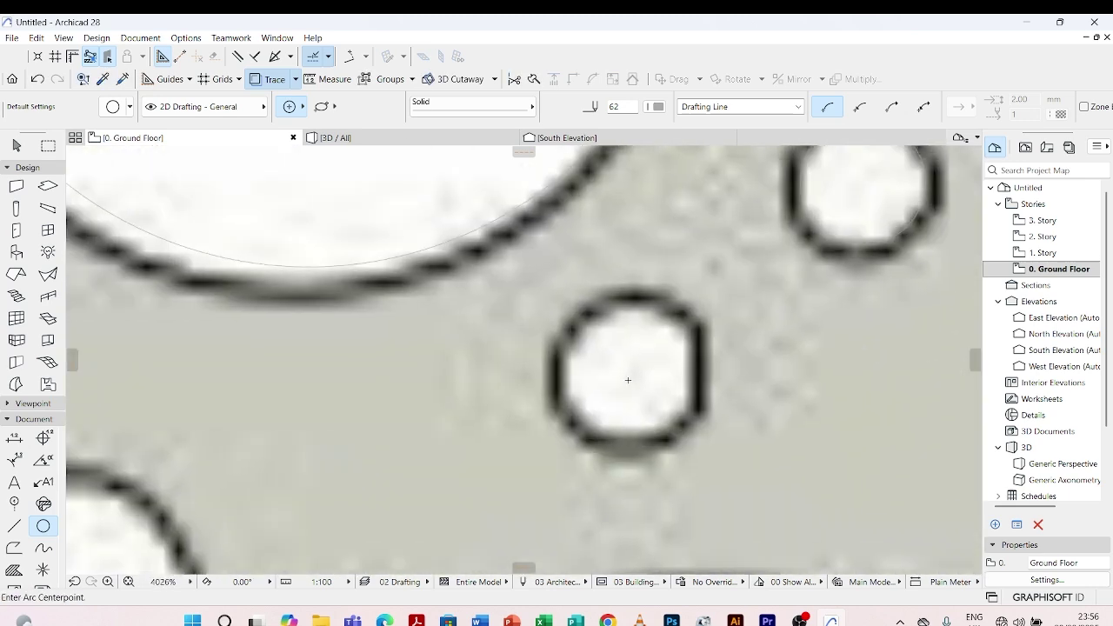
click(626, 379)
double_click(682, 426)
scroll(671, 297, down, 9)
scroll(806, 347, up, 5)
click(713, 321)
key(Escape)
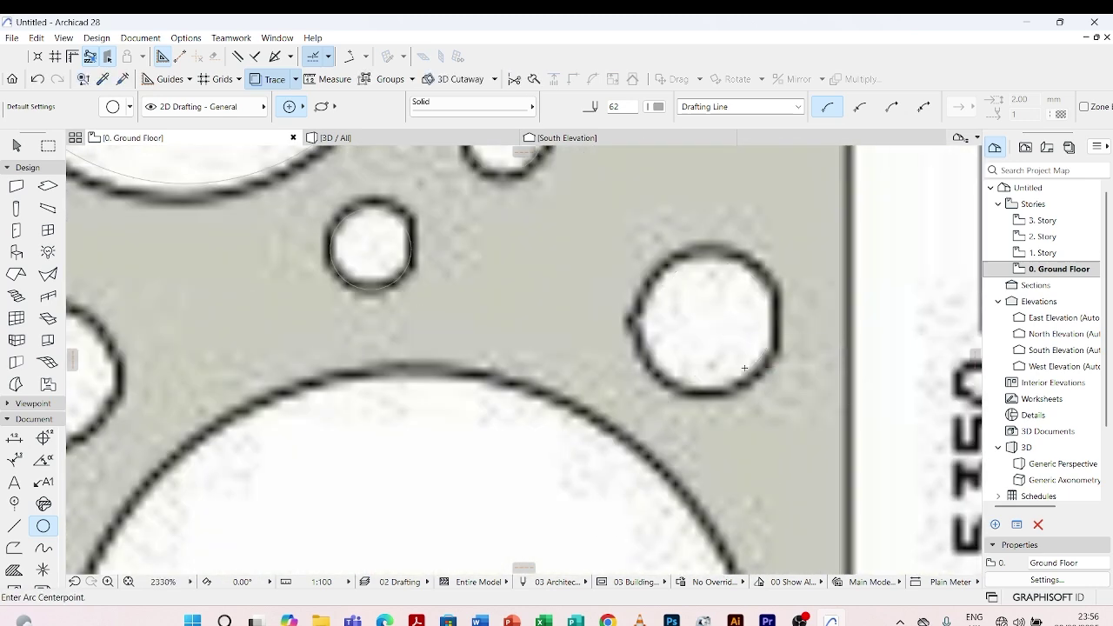
click(707, 316)
click(742, 382)
click(744, 377)
scroll(647, 286, down, 4)
Step: Trace the medium hole, radius about 96 mm, and the small hole under it between the two large middle holes
scroll(554, 442, up, 2)
click(443, 323)
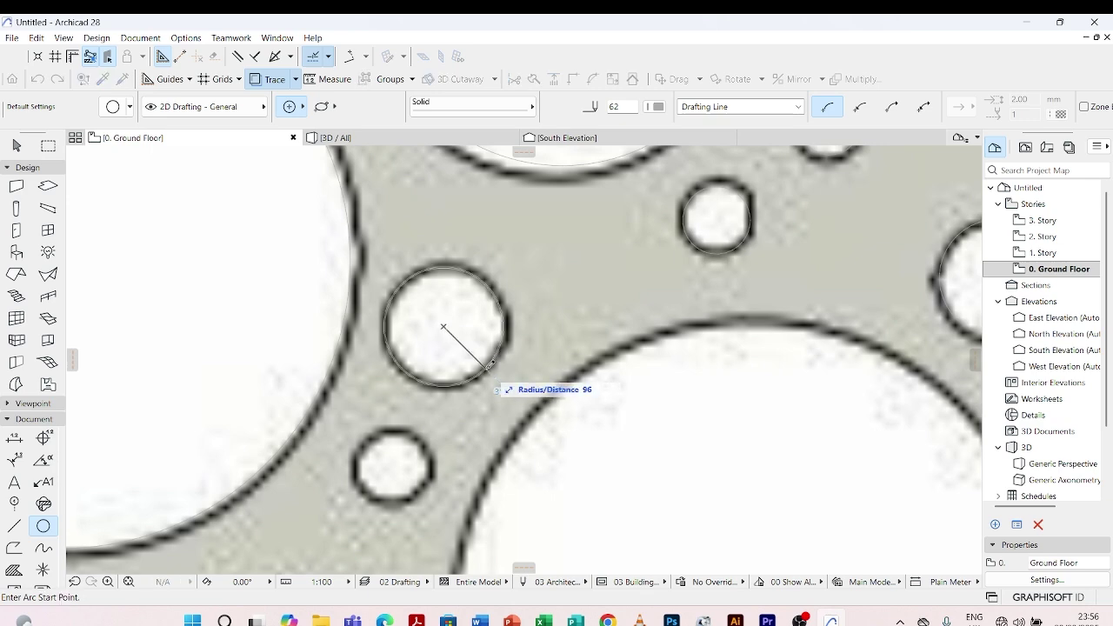
scroll(496, 386, down, 3)
scroll(469, 308, up, 4)
click(469, 308)
scroll(468, 309, down, 3)
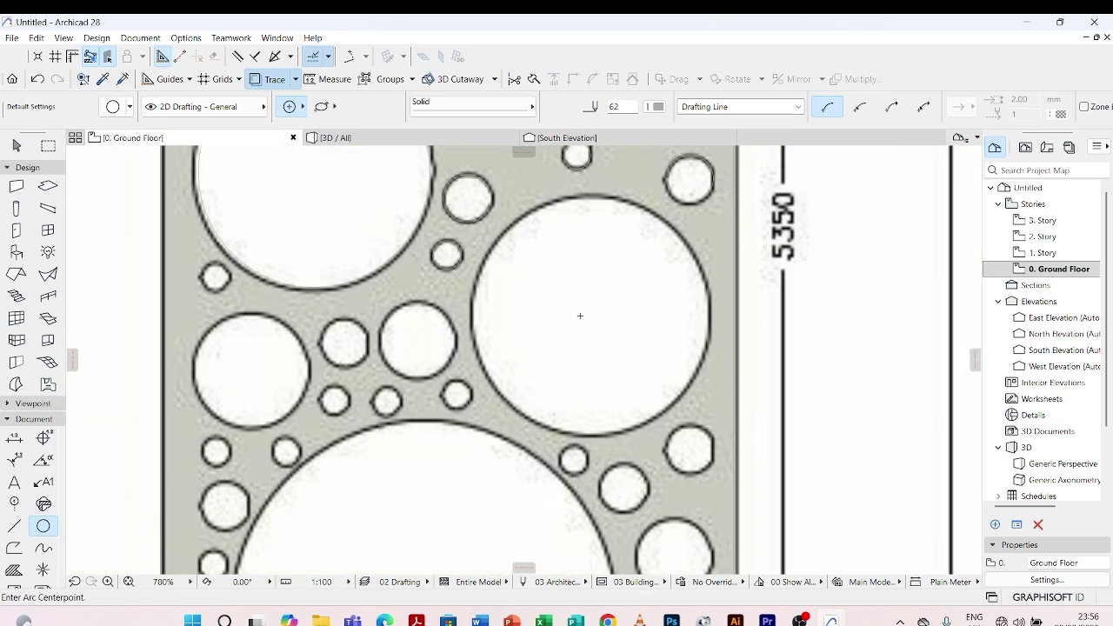
Step: Trace the large hole in the right middle of the panel and the medium hole below it by the edge with circles
click(590, 315)
click(674, 380)
scroll(685, 444, up, 2)
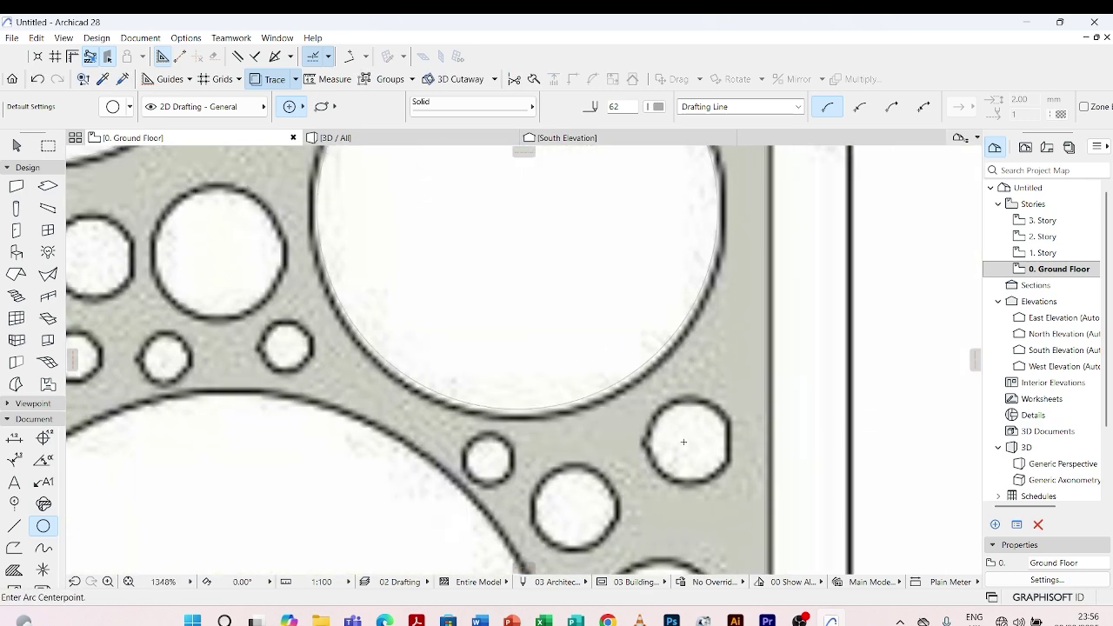
click(685, 444)
click(726, 460)
scroll(534, 310, down, 3)
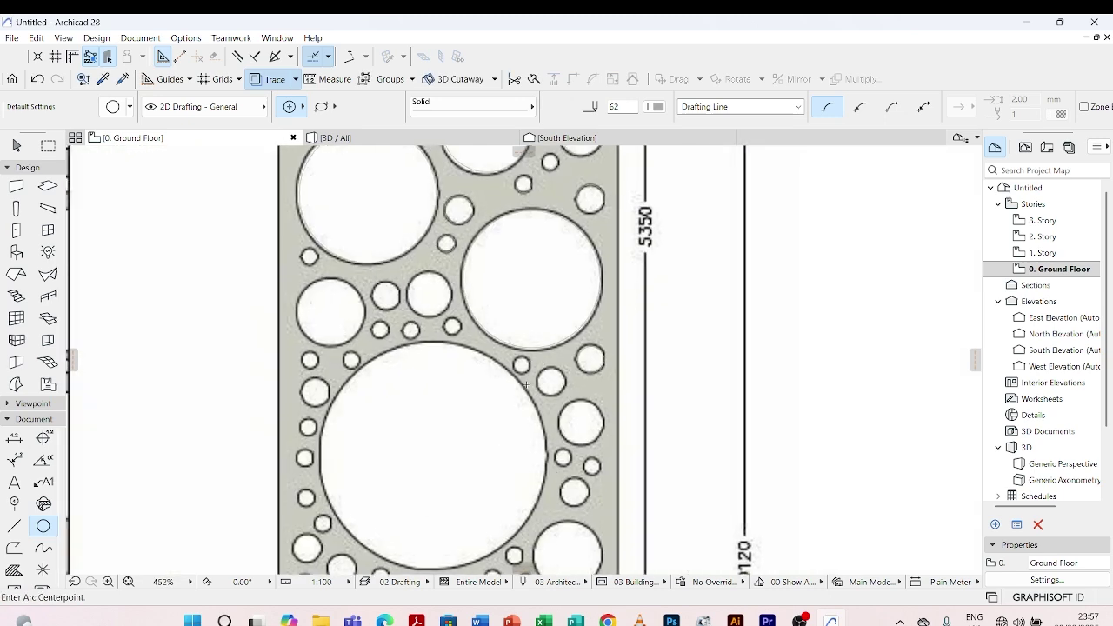
Step: Trace the big hole in the lower part of the upper panel with a full circle of about 750 mm radius
scroll(504, 300, up, 3)
scroll(543, 252, down, 4)
click(484, 361)
key(Escape)
click(482, 364)
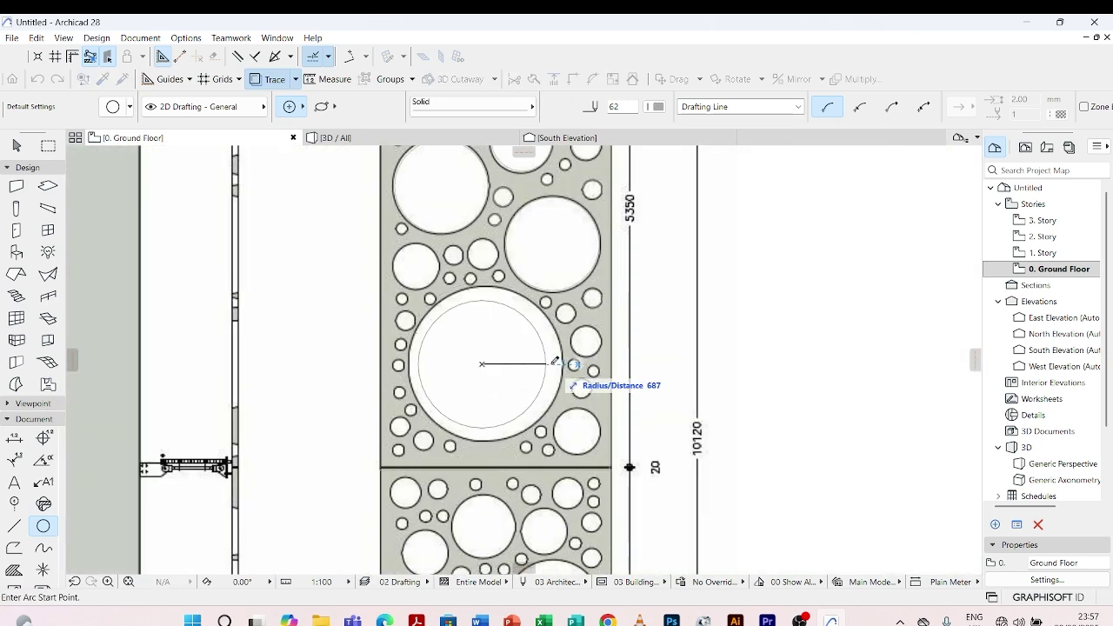
scroll(555, 363, up, 4)
click(552, 366)
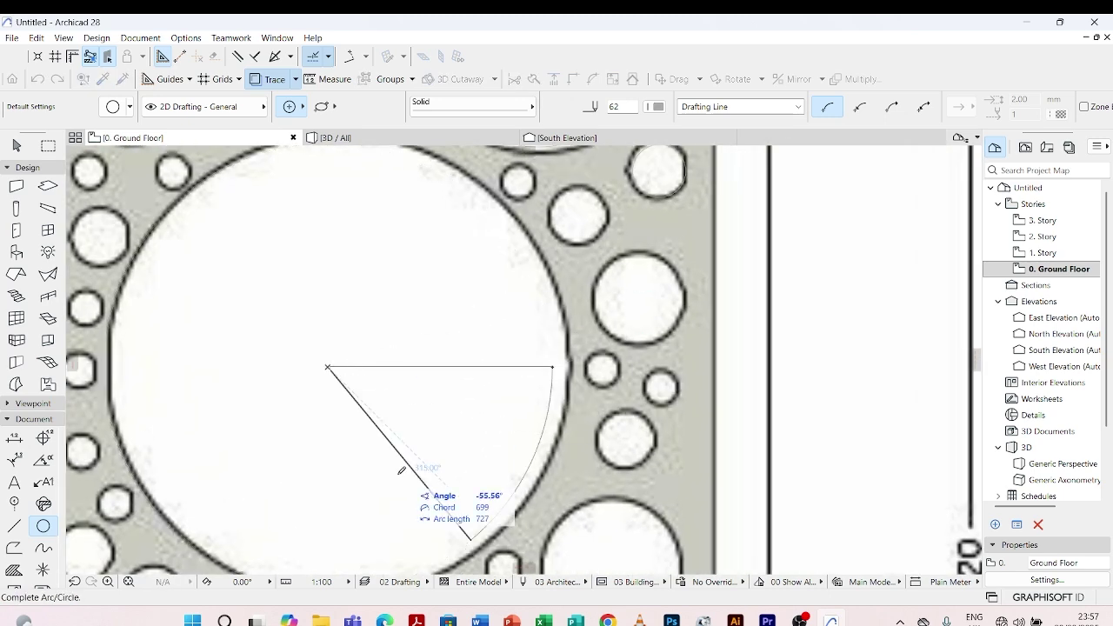
key(Escape)
key(Escape)
click(536, 291)
scroll(538, 292, down, 2)
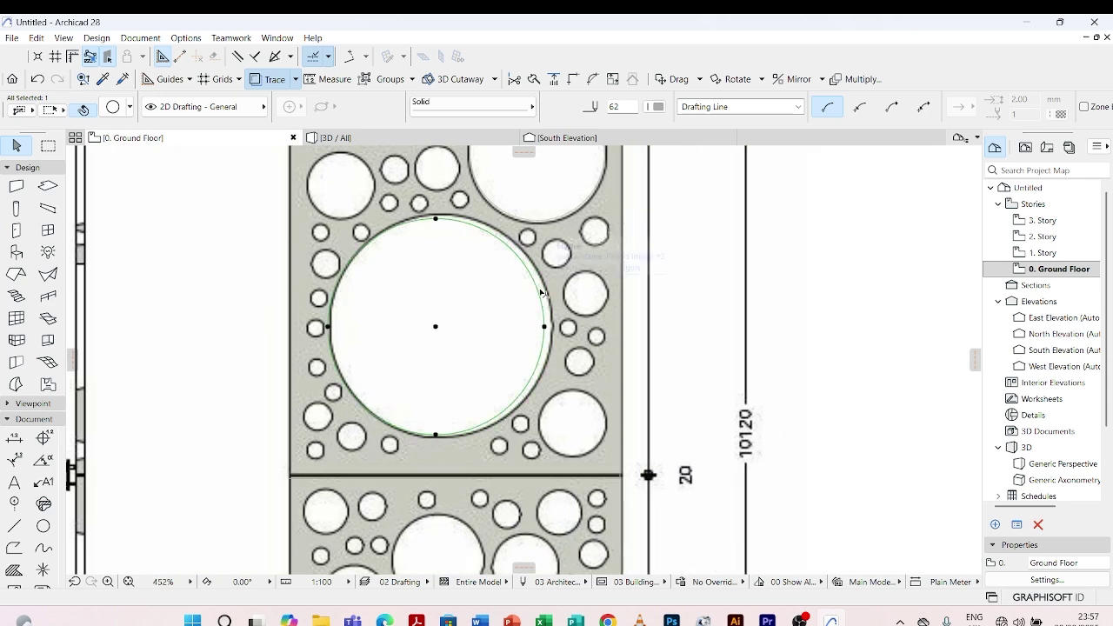
scroll(517, 305, down, 3)
click(203, 380)
key(Escape)
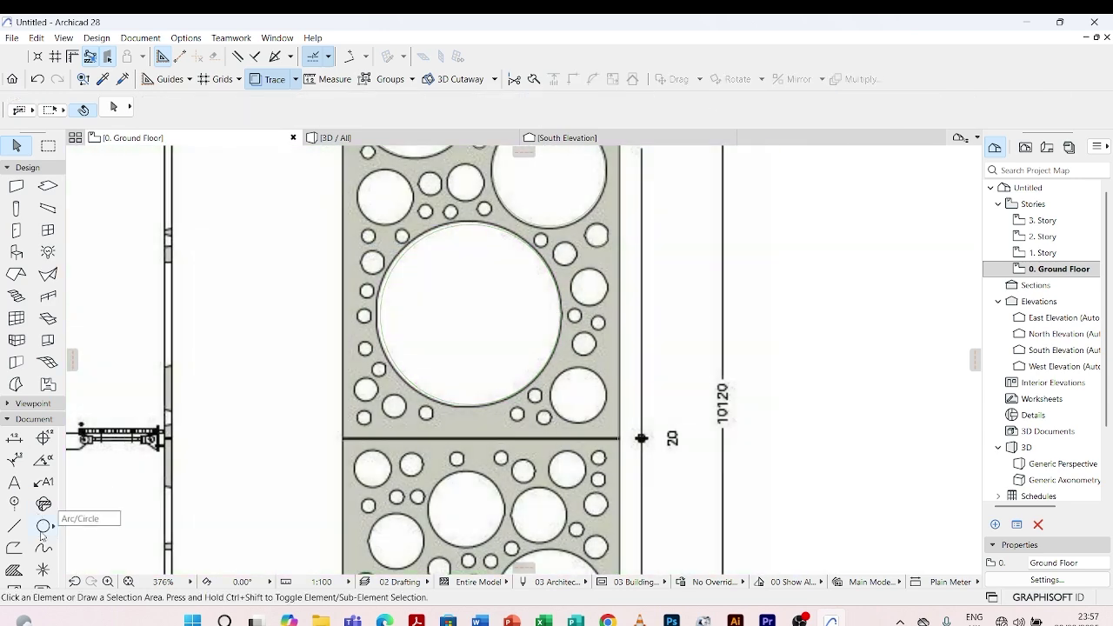
Step: Trace the medium hole and the larger hole, radius about 142 mm, at the big lower hole's upper-right side with circles
click(44, 525)
scroll(555, 236, up, 6)
click(614, 342)
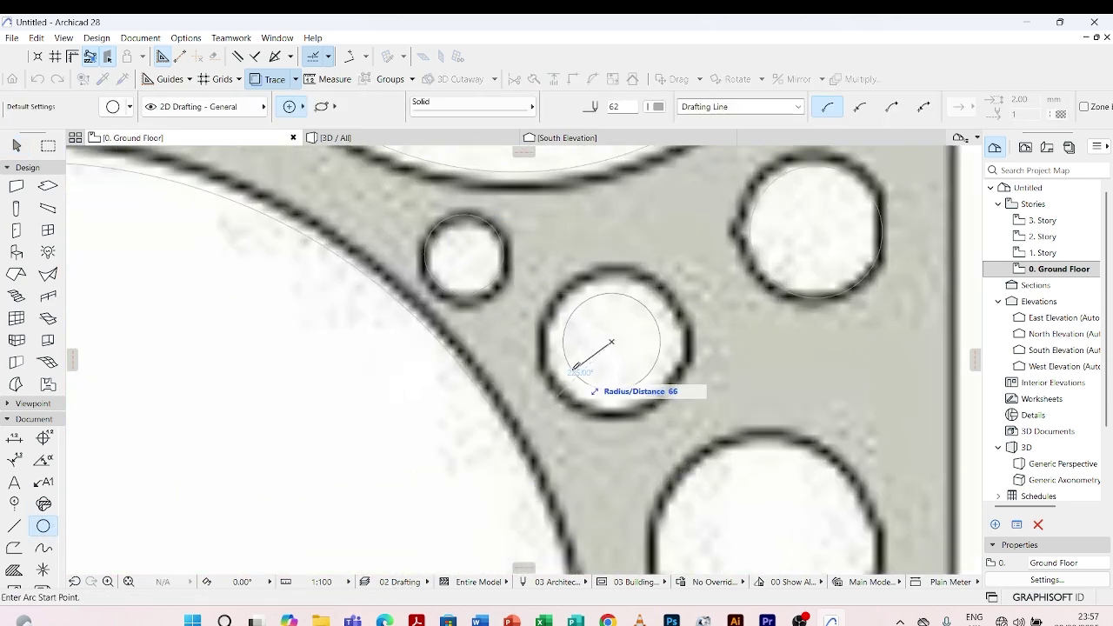
scroll(600, 374, down, 3)
scroll(725, 402, up, 3)
click(727, 425)
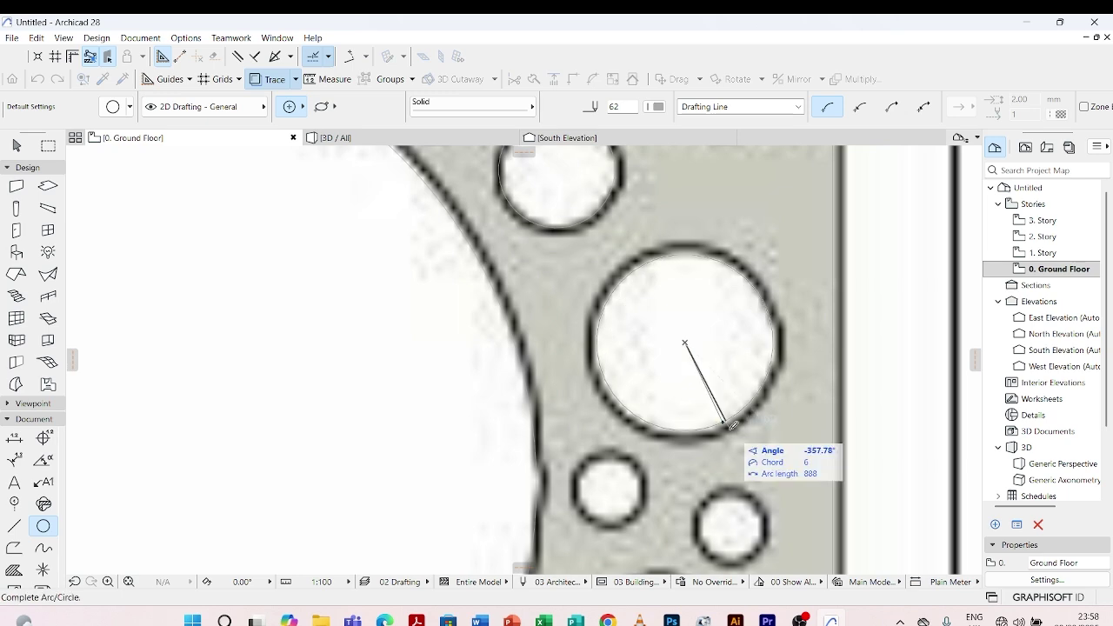
click(727, 425)
Step: Trace the pair of small holes to the right of the big lower hole with full circles
middle_drag(638, 545, 652, 340)
scroll(652, 340, up, 3)
click(611, 261)
click(591, 300)
click(591, 301)
click(787, 312)
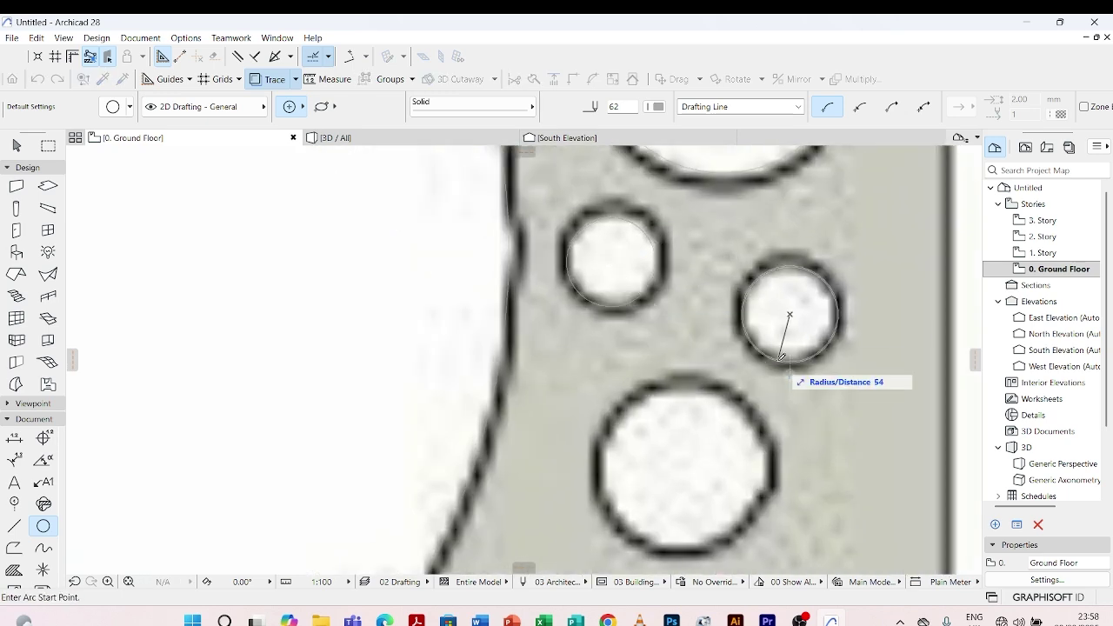
double_click(782, 358)
scroll(719, 269, down, 3)
Step: Trace the medium hole under the small pair and the larger hole in the panel's lower-right corner with circles
scroll(719, 375, up, 3)
click(683, 281)
double_click(651, 339)
scroll(668, 254, down, 3)
click(662, 374)
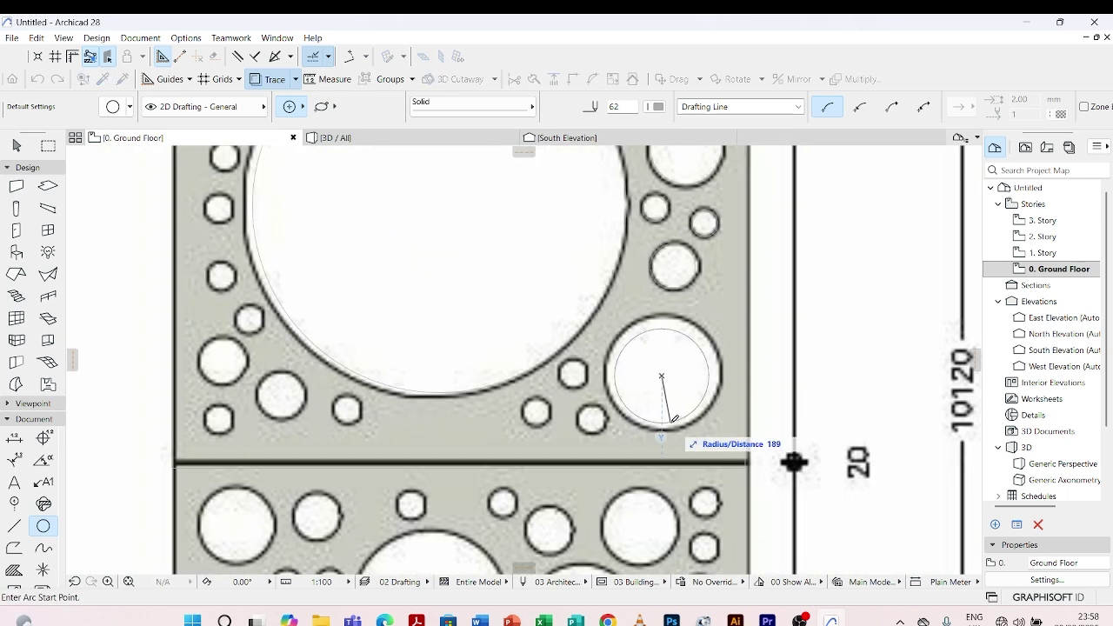
click(676, 431)
click(676, 431)
Step: Trace the cluster of three small holes left of the large lower-right corner hole with full circles
scroll(556, 405, up, 4)
click(610, 285)
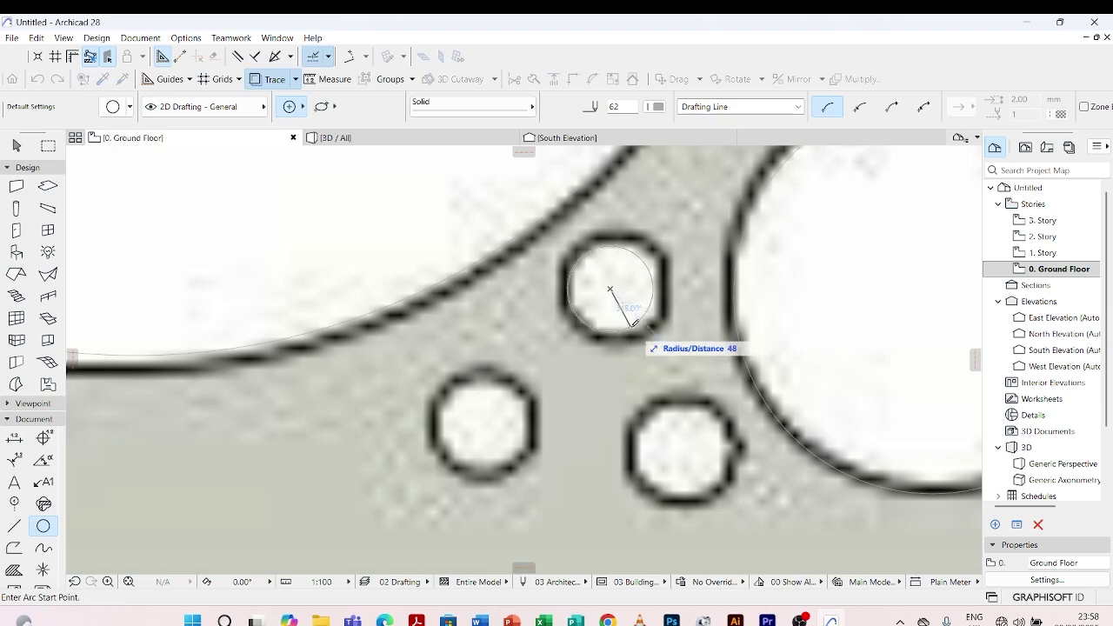
click(635, 321)
click(634, 320)
click(482, 420)
click(501, 458)
click(501, 458)
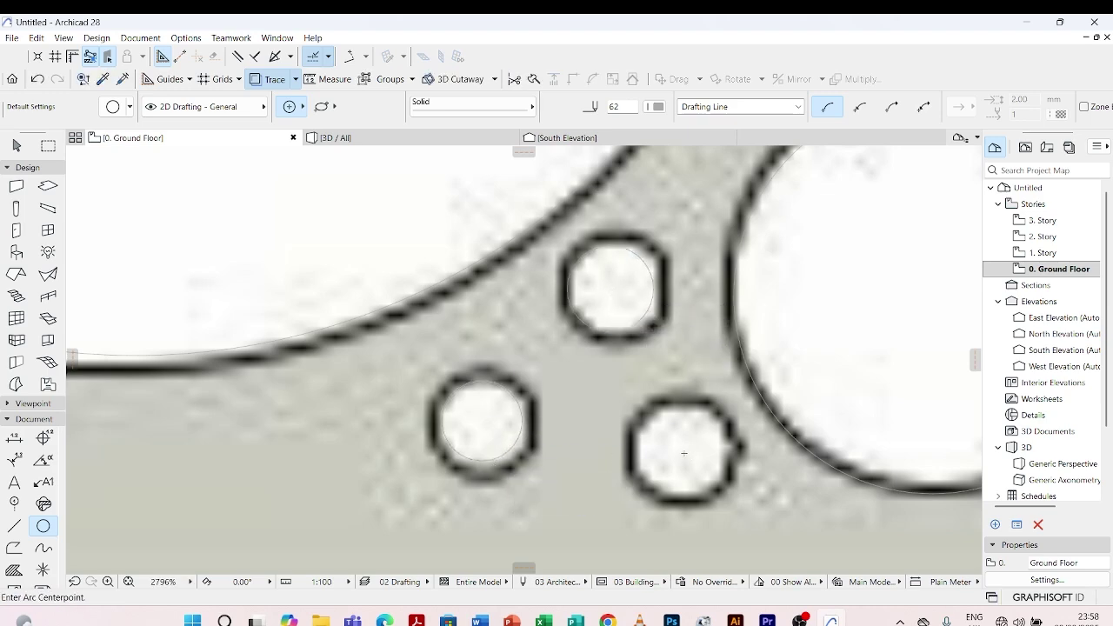
click(682, 451)
click(688, 493)
click(691, 493)
scroll(666, 374, down, 4)
Step: Trace the small hole in the panel's lower-left corner and the medium hole beside it with full circles
scroll(350, 391, up, 4)
click(385, 377)
click(417, 405)
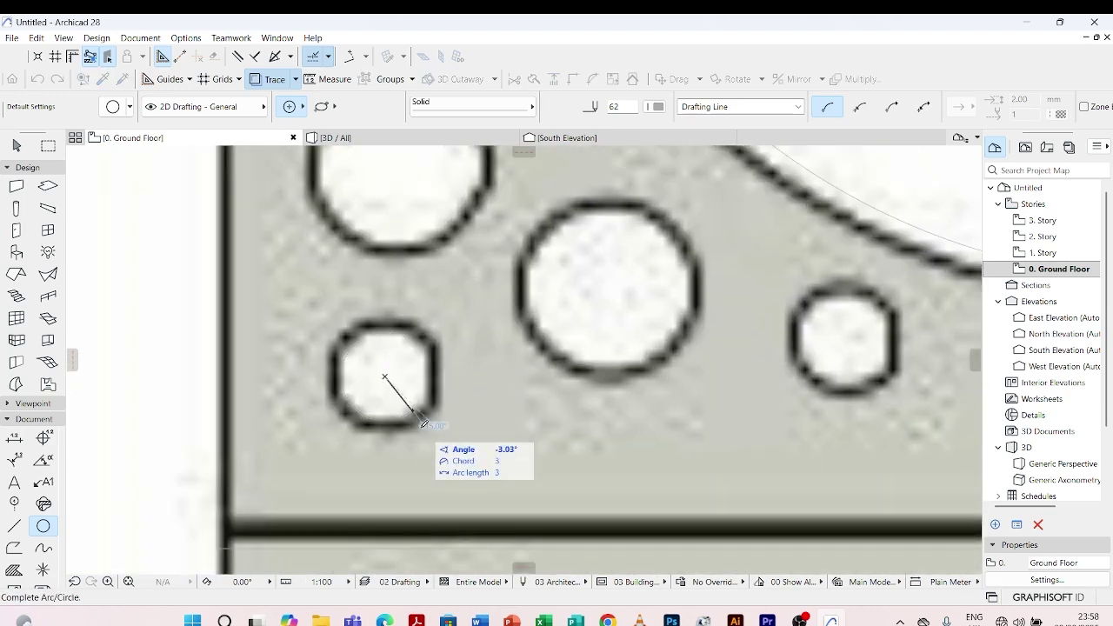
click(417, 405)
click(607, 287)
click(679, 319)
click(679, 319)
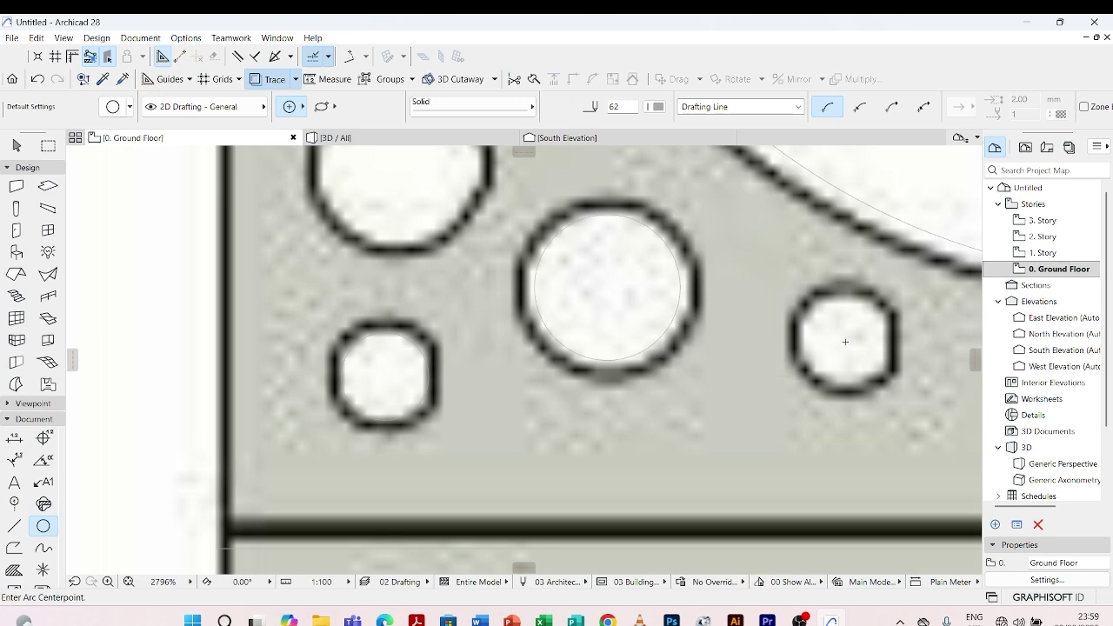
Step: Trace the small hole right of the lower-left medium hole and the medium hole near the left edge with full circles
click(852, 341)
click(836, 378)
click(836, 378)
scroll(652, 403, down, 3)
scroll(506, 260, up, 2)
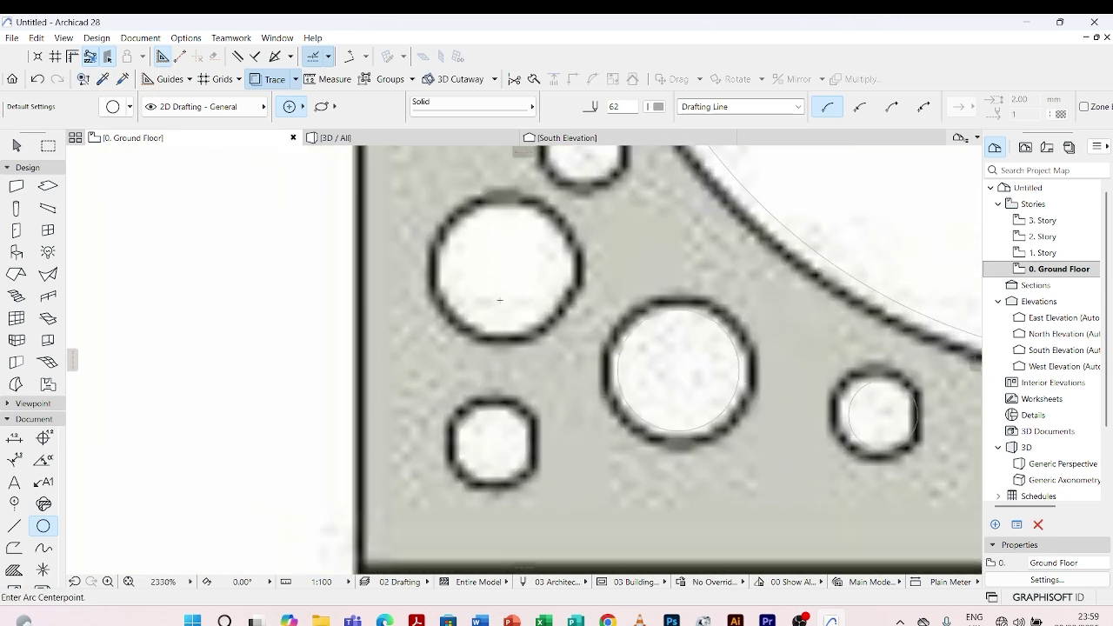
click(502, 273)
click(567, 300)
click(561, 304)
scroll(562, 304, down, 3)
scroll(577, 247, up, 4)
Step: Trace the two small holes directly above the left-edge medium hole with full circles
click(540, 262)
click(584, 250)
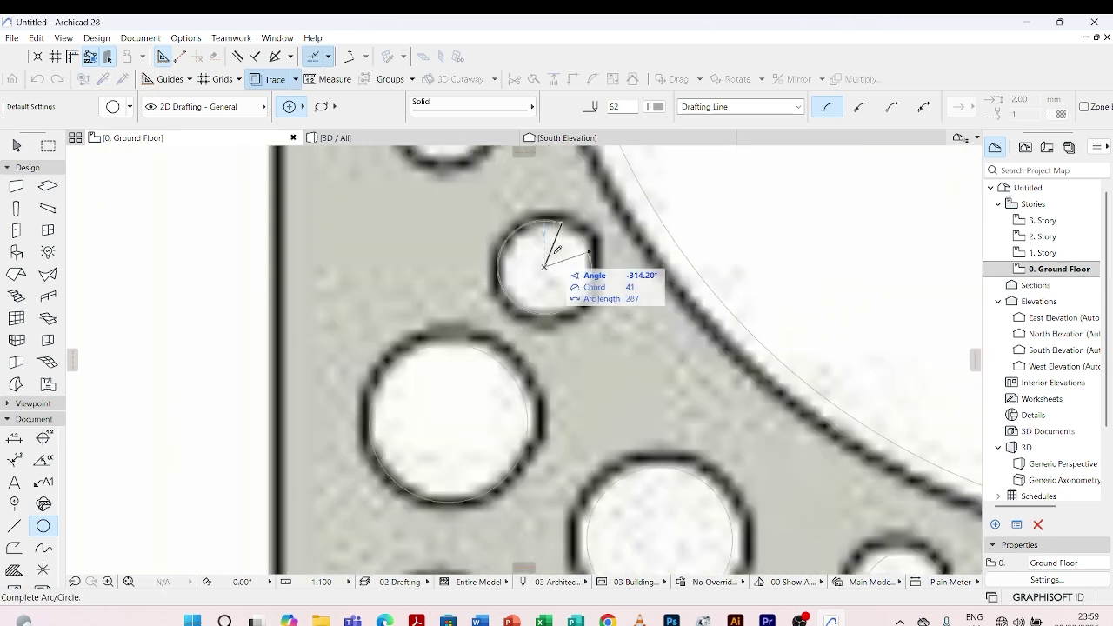
click(553, 252)
scroll(546, 286, down, 3)
scroll(505, 219, up, 4)
click(504, 270)
click(562, 222)
click(562, 221)
scroll(452, 522, down, 3)
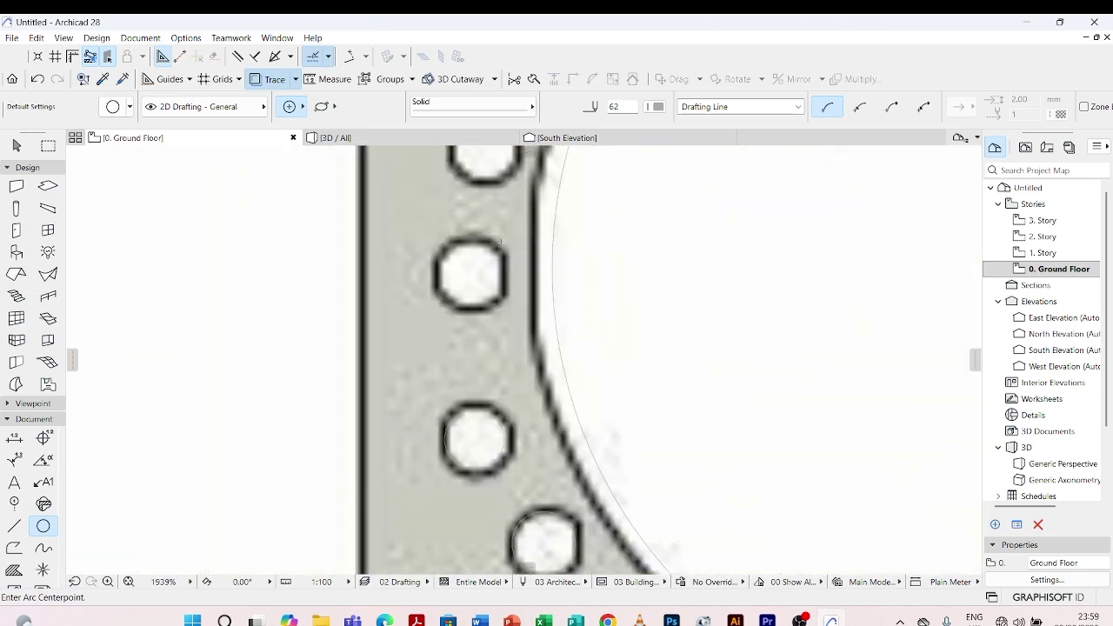
scroll(502, 243, up, 2)
Step: Trace the two small holes along the panel's left edge, beside the middle of the big lower hole, with circles
click(435, 303)
click(502, 274)
click(501, 274)
scroll(443, 404, down, 3)
scroll(452, 275, up, 2)
click(453, 274)
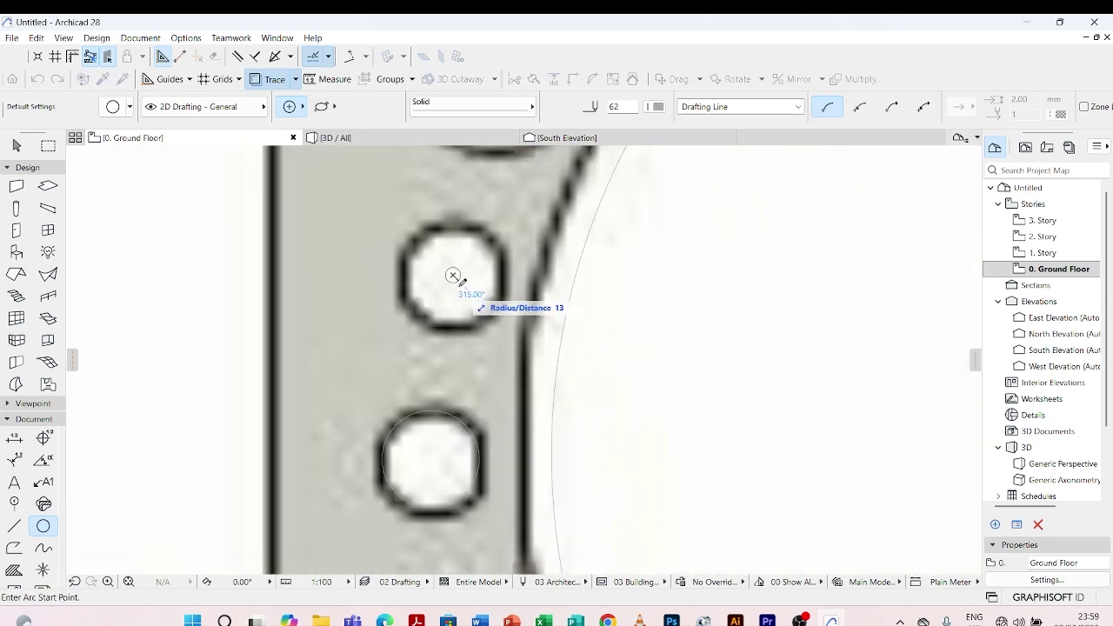
click(475, 319)
click(475, 318)
scroll(475, 318, down, 3)
scroll(485, 244, up, 3)
Step: Trace the medium hole at the upper left of the big lower hole with a full circle
click(448, 306)
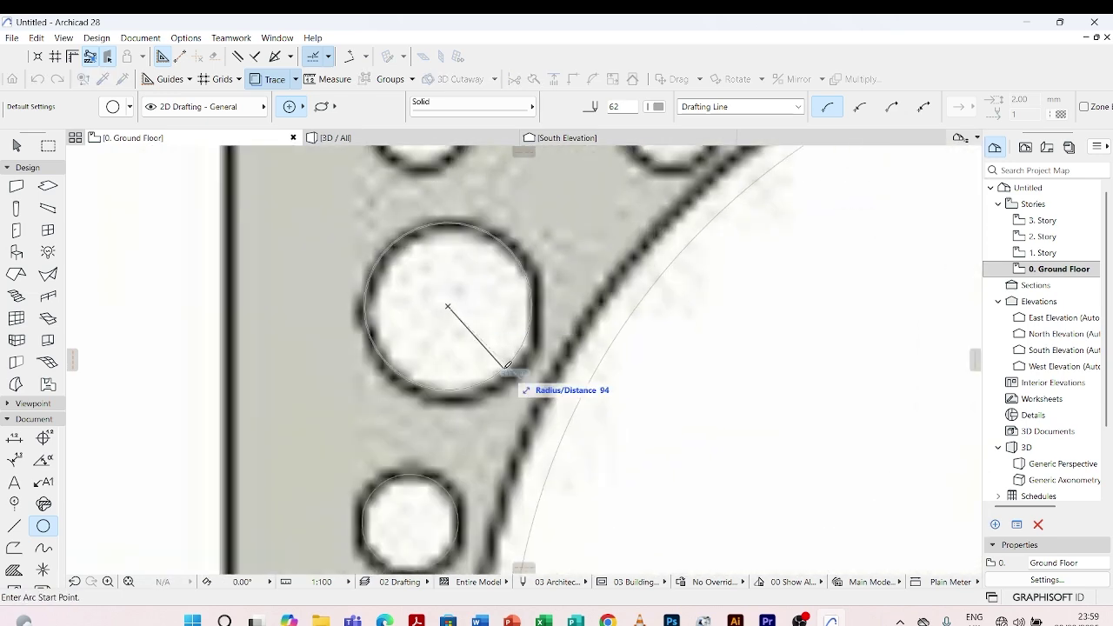
click(505, 362)
click(509, 357)
scroll(460, 365, down, 3)
scroll(425, 298, up, 4)
Step: Trace the pair of small holes above that medium hole, near the panel's left edge, with full circles
click(423, 295)
click(443, 359)
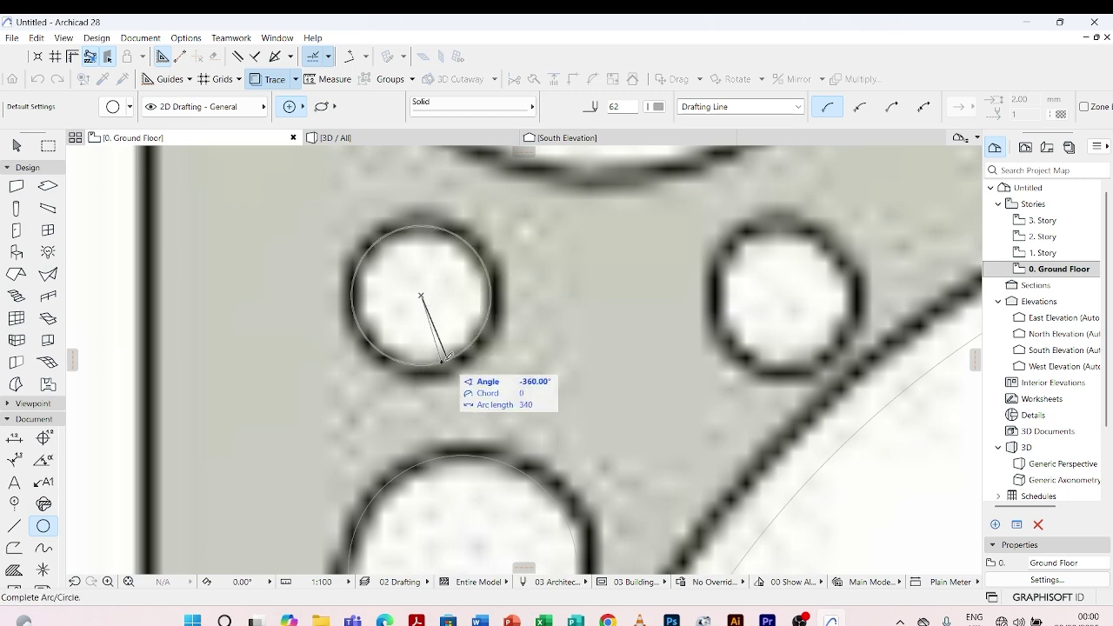
click(444, 359)
scroll(444, 359, down, 3)
scroll(588, 317, up, 3)
click(588, 317)
click(658, 268)
click(666, 303)
scroll(666, 304, down, 2)
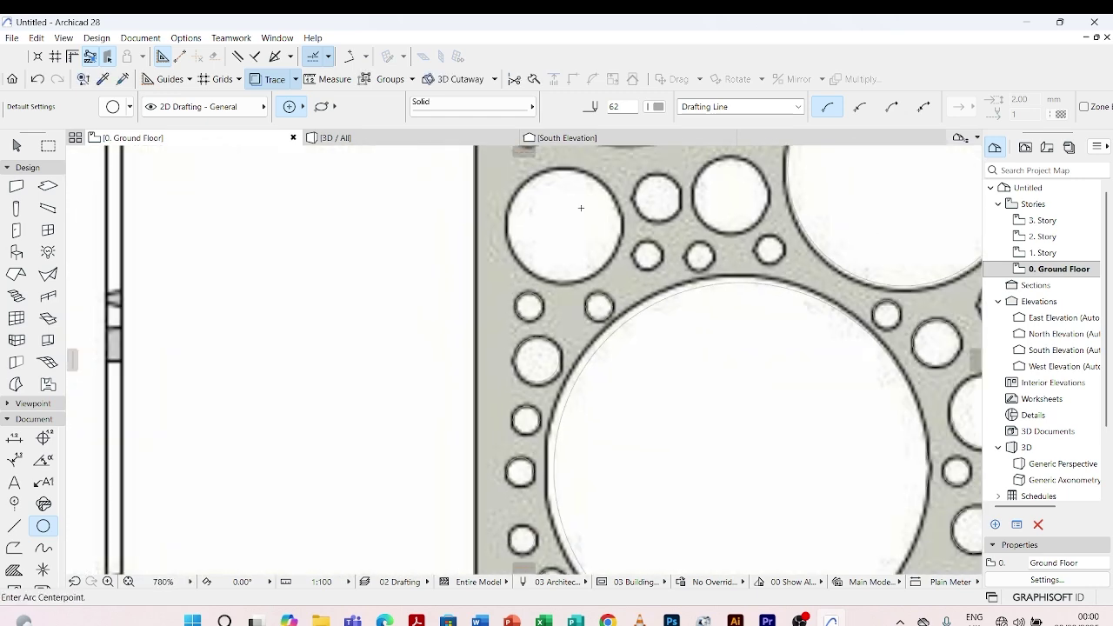
Step: Trace the row of three small holes directly above the big lower hole with full circles
scroll(617, 271, up, 2)
click(617, 271)
click(653, 305)
click(653, 305)
click(800, 274)
click(813, 332)
click(813, 332)
scroll(550, 241, down, 3)
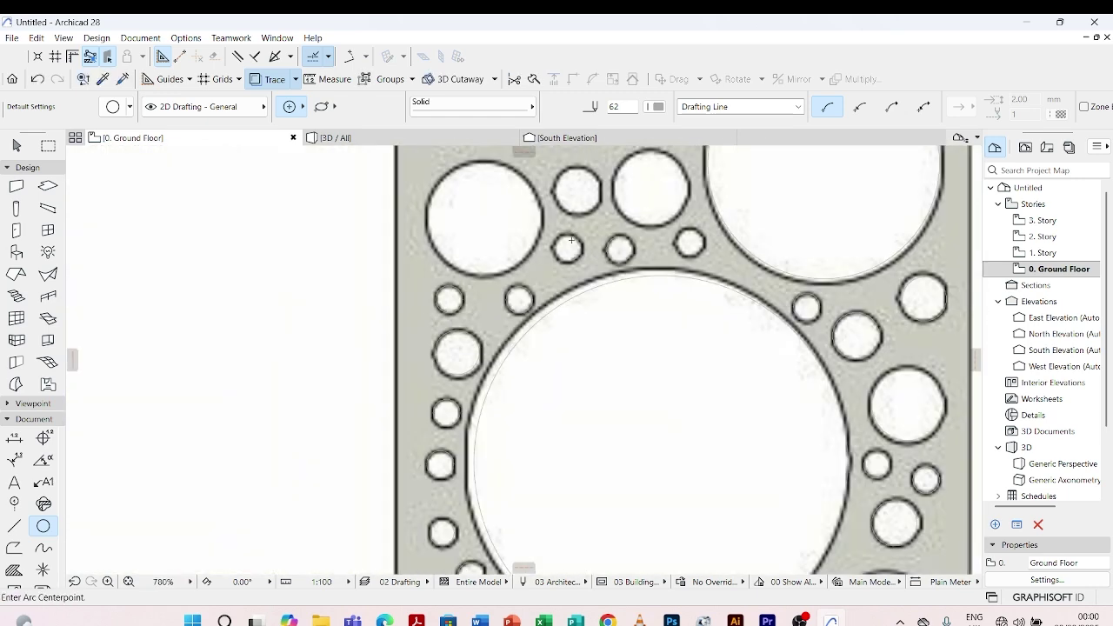
scroll(693, 253, up, 3)
click(673, 214)
click(731, 232)
click(730, 231)
scroll(730, 232, down, 2)
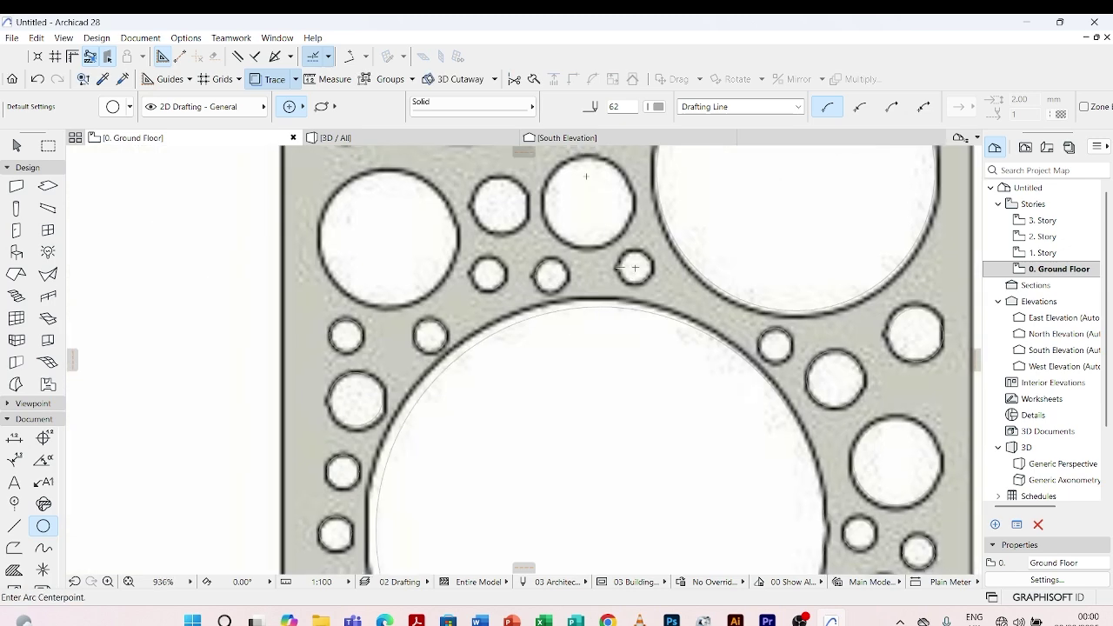
Step: Trace the two medium holes above the row of three small holes with full circles
scroll(582, 239, up, 2)
click(580, 240)
click(630, 330)
click(629, 330)
click(369, 246)
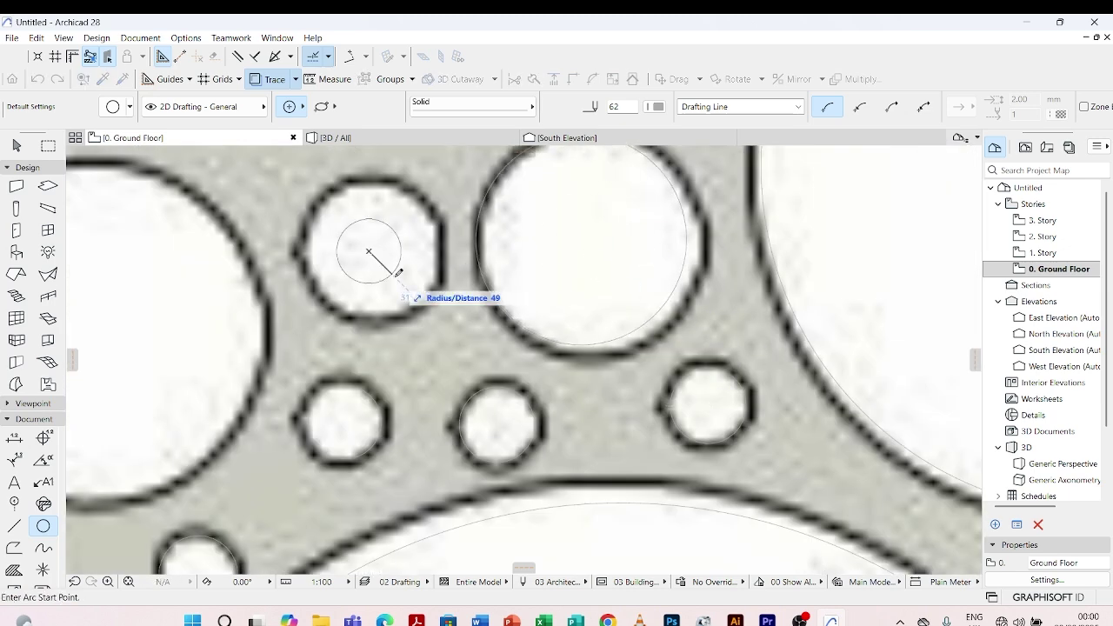
click(409, 299)
click(410, 298)
scroll(409, 298, down, 2)
Step: Trace the larger hole near the panel's left edge, beside the two medium holes, with a full circle
click(306, 263)
scroll(339, 299, up, 2)
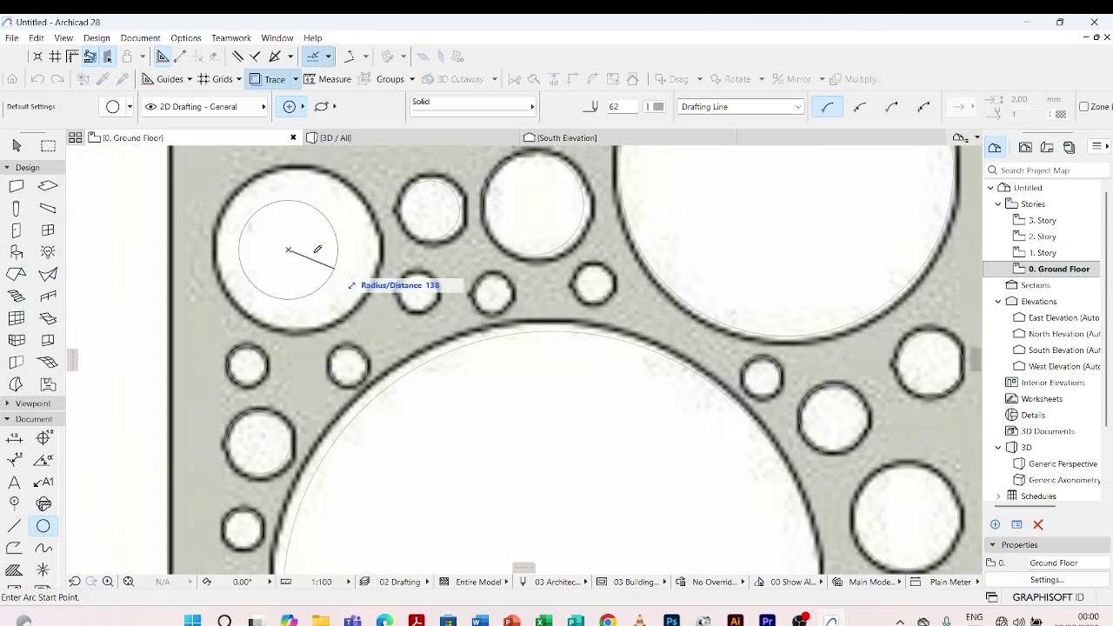
click(364, 284)
click(363, 284)
scroll(366, 283, down, 2)
Step: Trace the remaining small hole above the larger left-edge hole with a circle and leave the Circle tool
scroll(334, 201, up, 3)
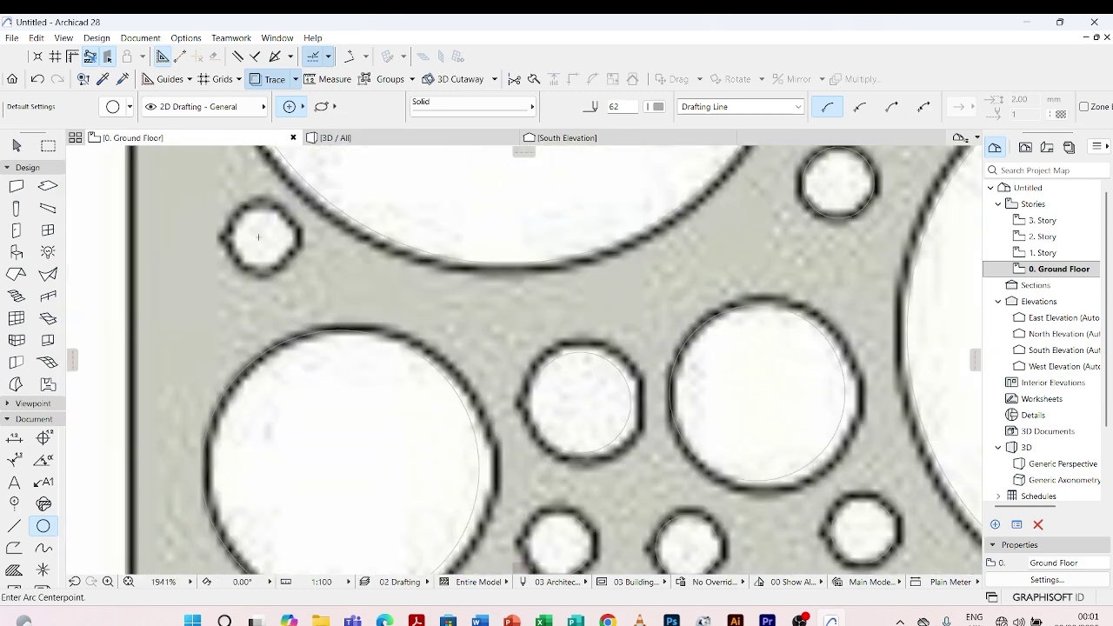
click(261, 236)
click(292, 259)
click(292, 260)
scroll(310, 266, down, 4)
scroll(318, 171, down, 3)
key(Escape)
Step: Move the perforated-panel reference image about 12400 mm to the left, clear of the traced circles, and deselect it
middle_drag(331, 211, 315, 202)
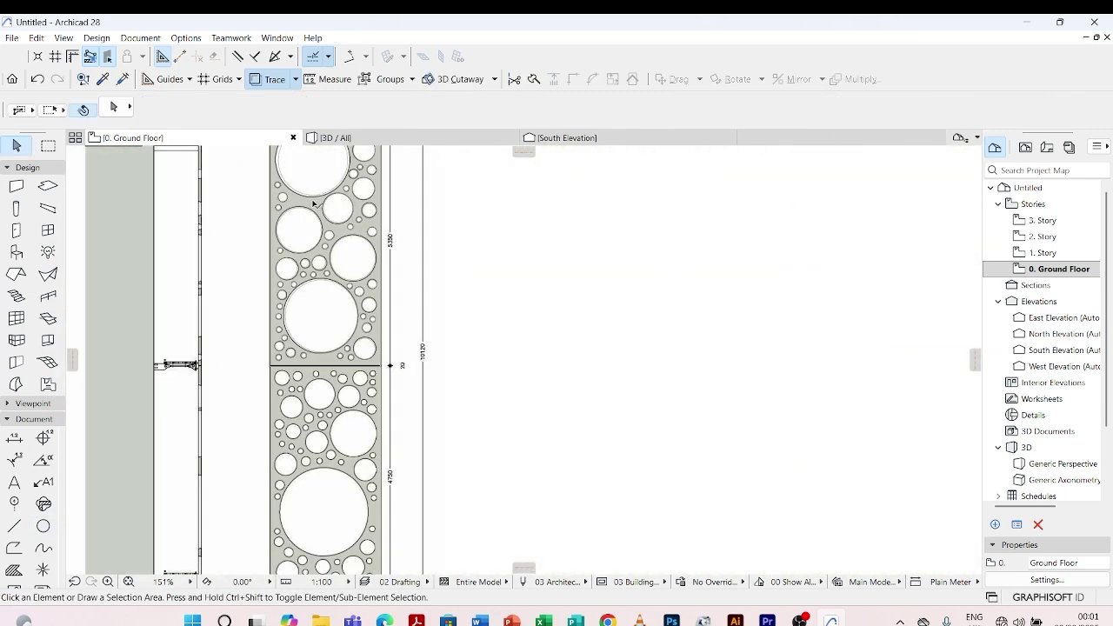
scroll(416, 219, down, 2)
middle_drag(416, 220, 476, 248)
click(329, 277)
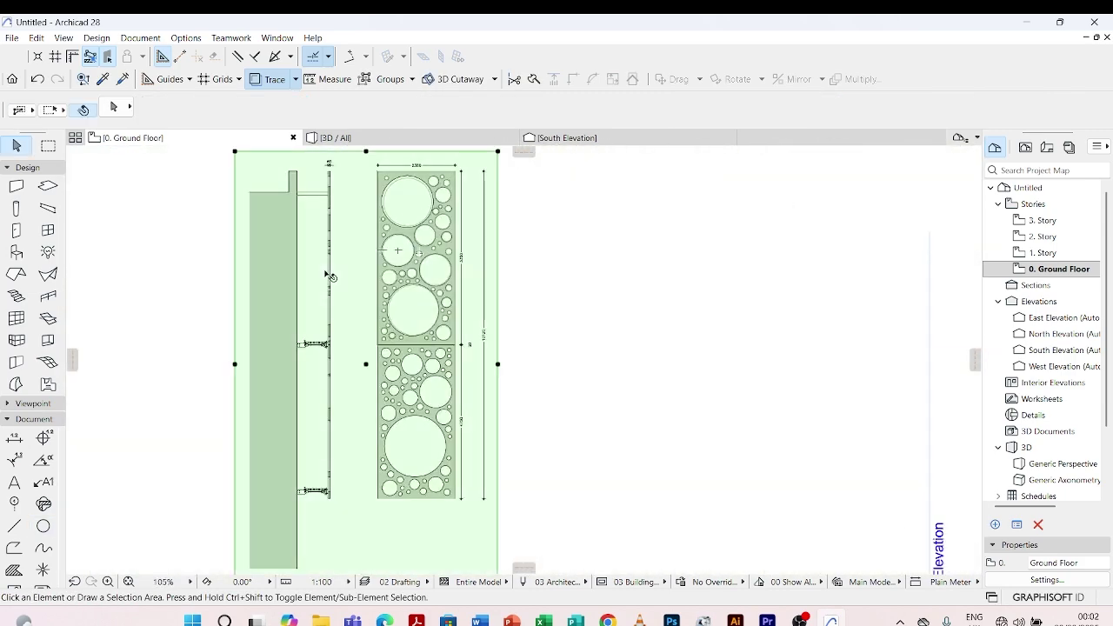
click(366, 364)
scroll(472, 341, down, 3)
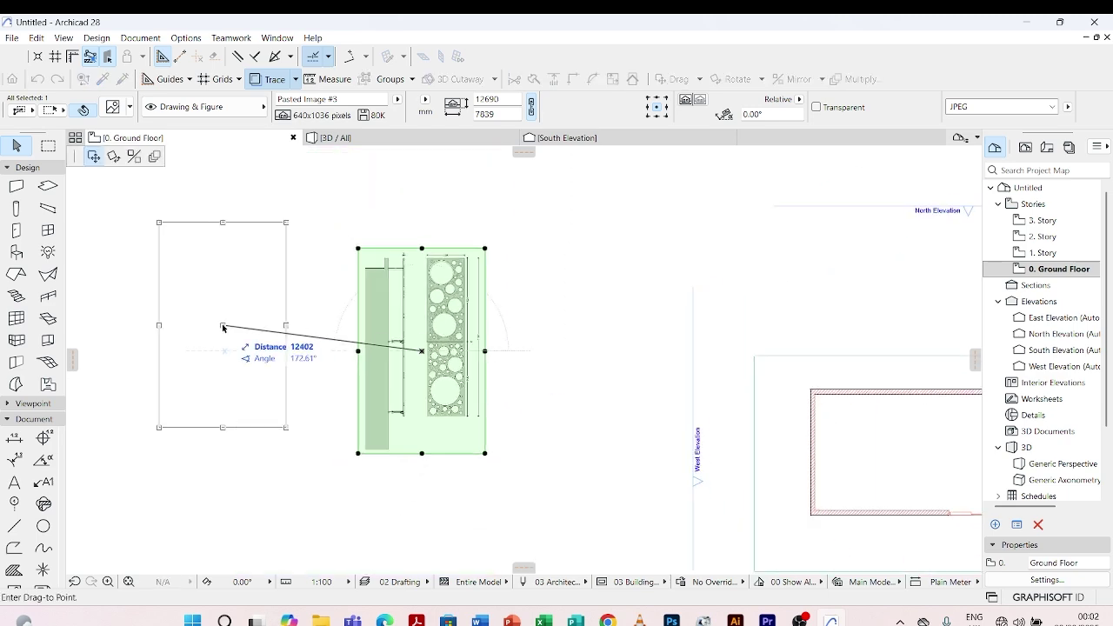
click(222, 325)
scroll(486, 286, up, 5)
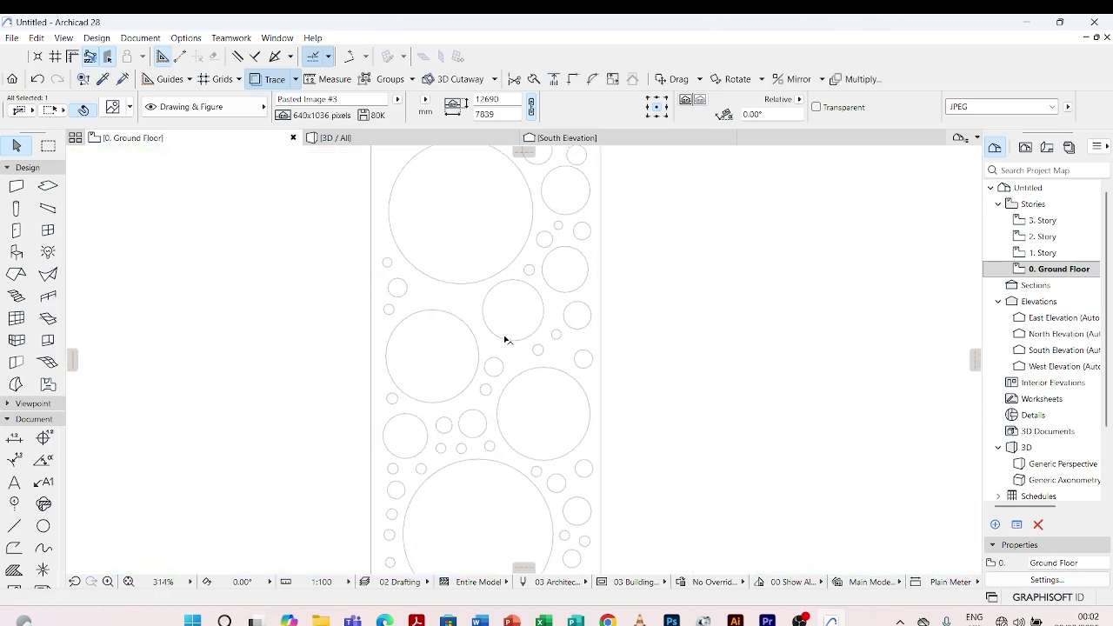
scroll(539, 330, down, 2)
scroll(548, 321, down, 1)
scroll(550, 326, up, 5)
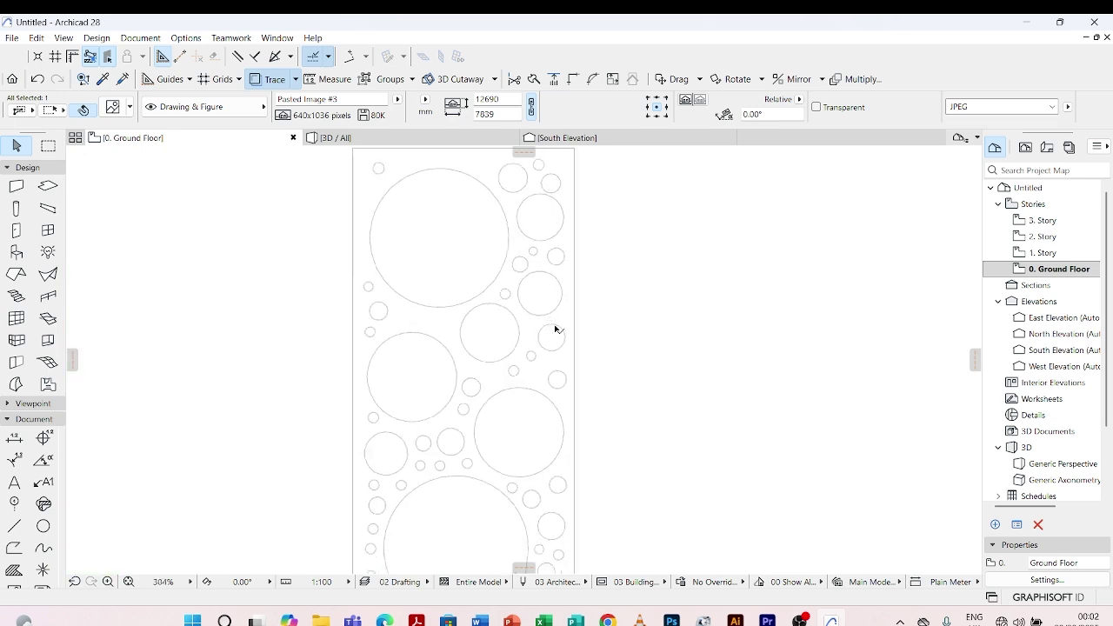
scroll(471, 293, down, 3)
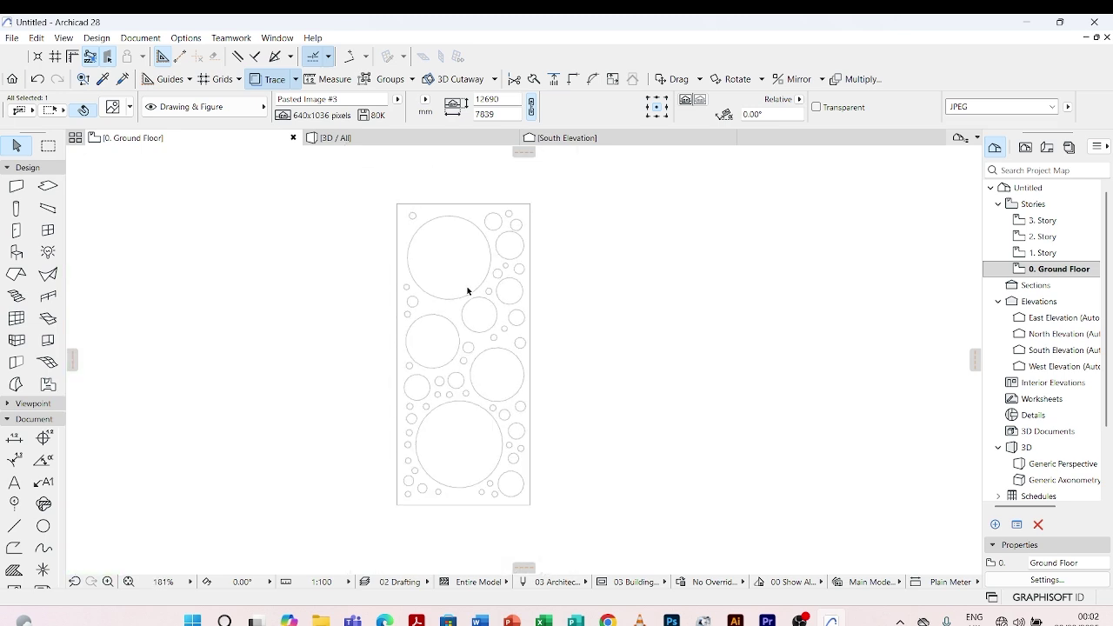
key(Escape)
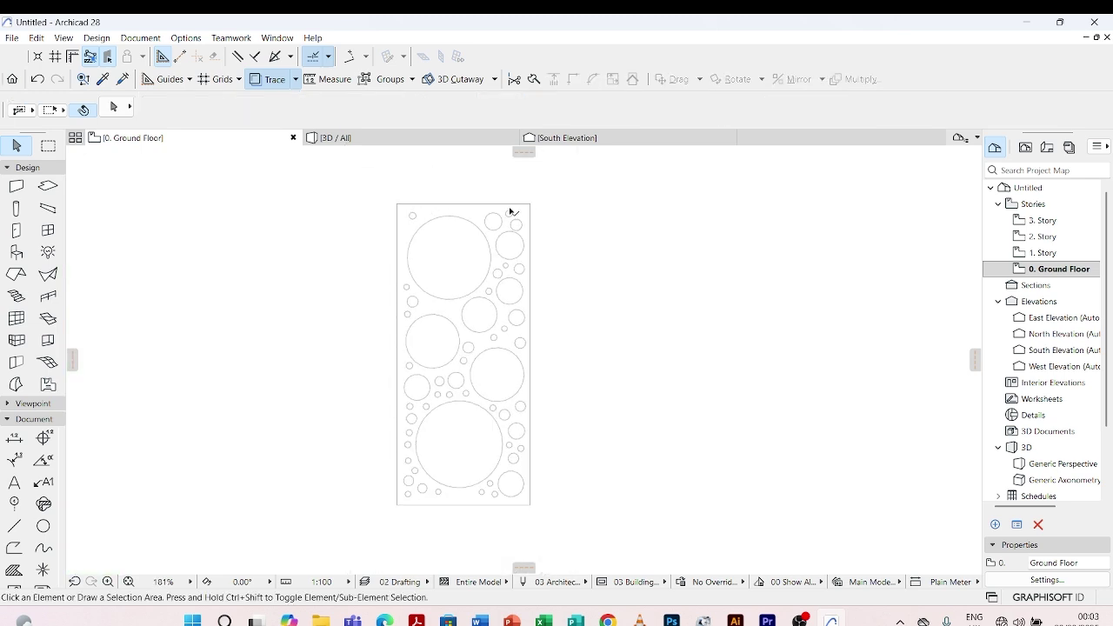
Step: Start the Slab tool and set the default slab thickness to 200 mm
click(48, 189)
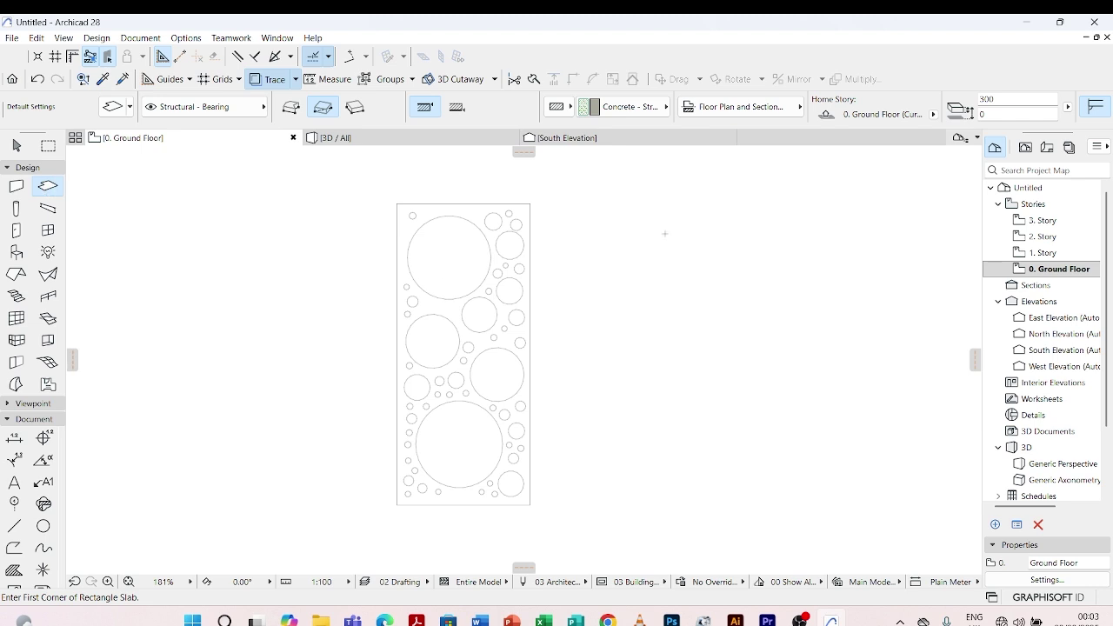
scroll(904, 103, down, 2)
click(853, 103)
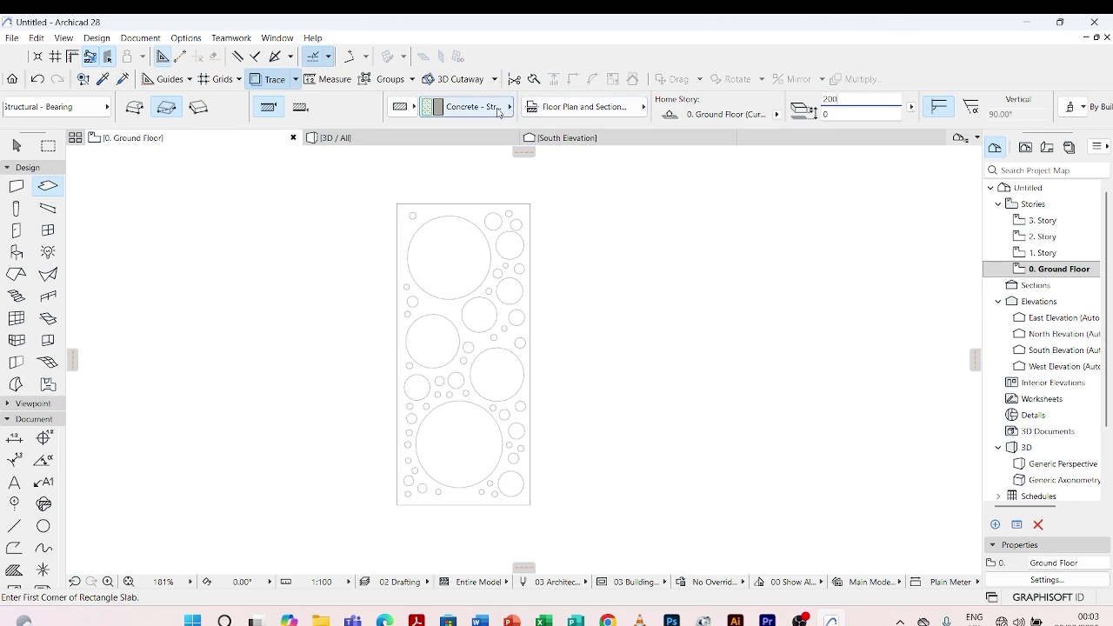
Step: Override the slab's top surface with Stucco - White Rough in the slab default settings
click(578, 107)
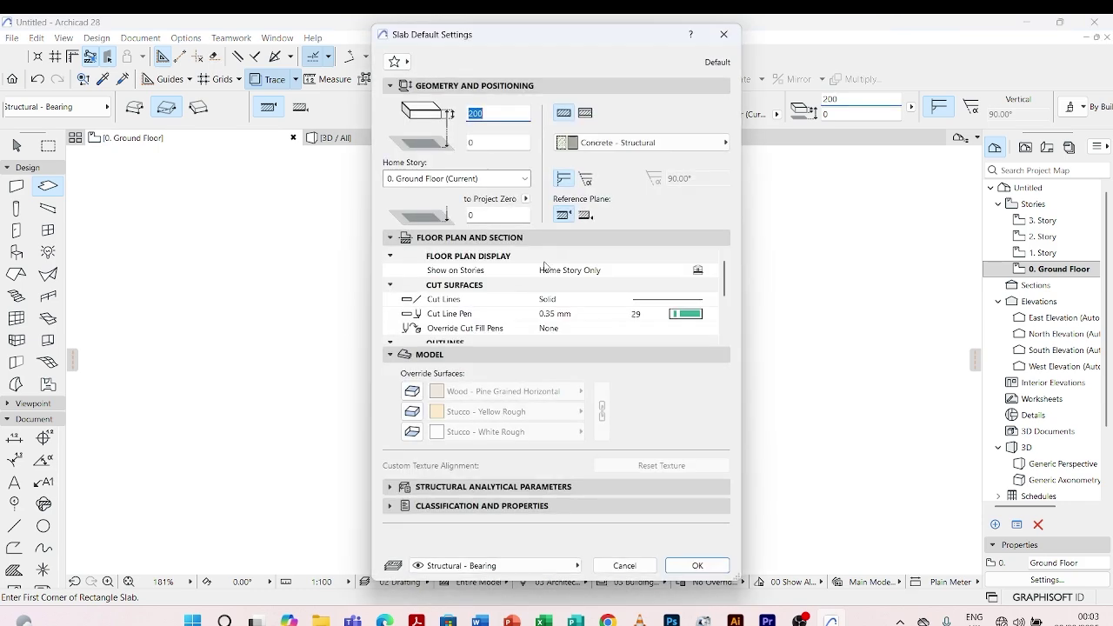
click(414, 391)
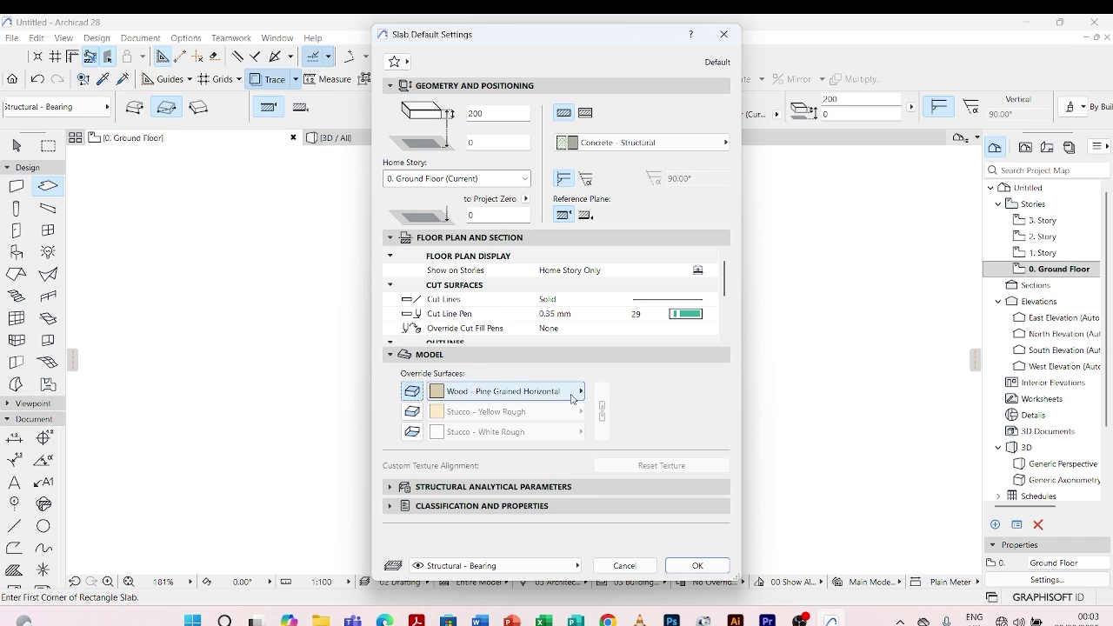
click(574, 393)
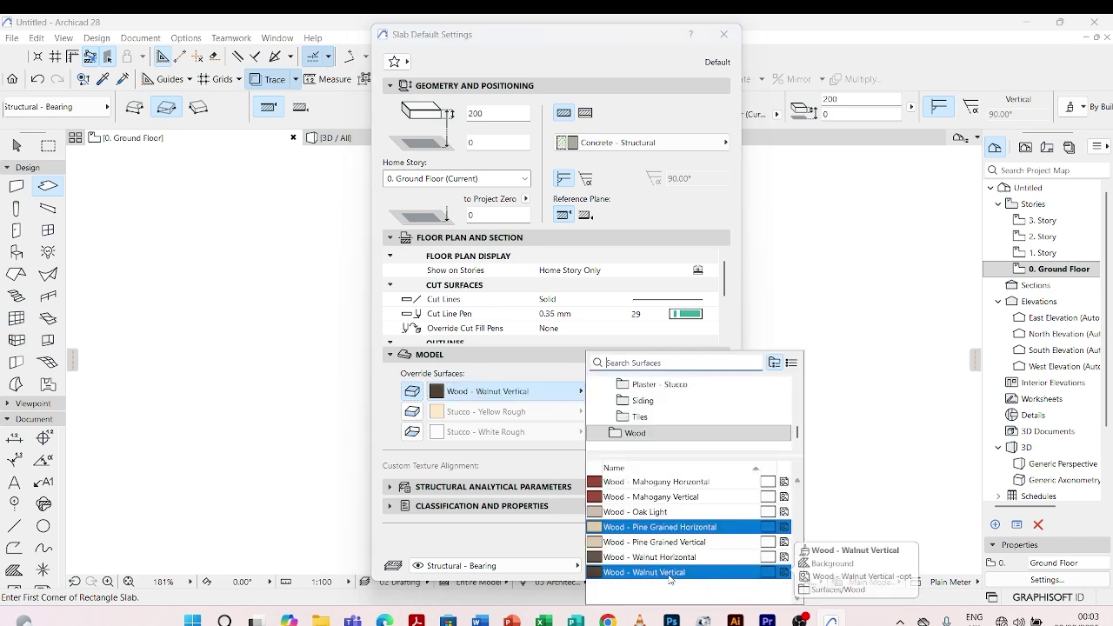
click(659, 384)
click(647, 512)
click(647, 527)
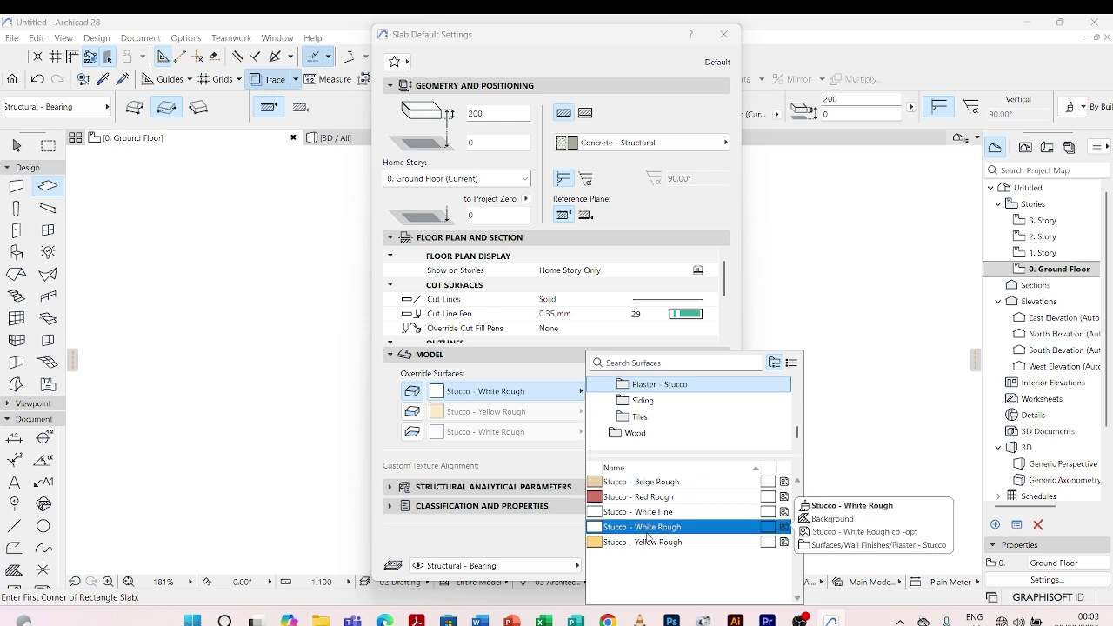
double_click(647, 532)
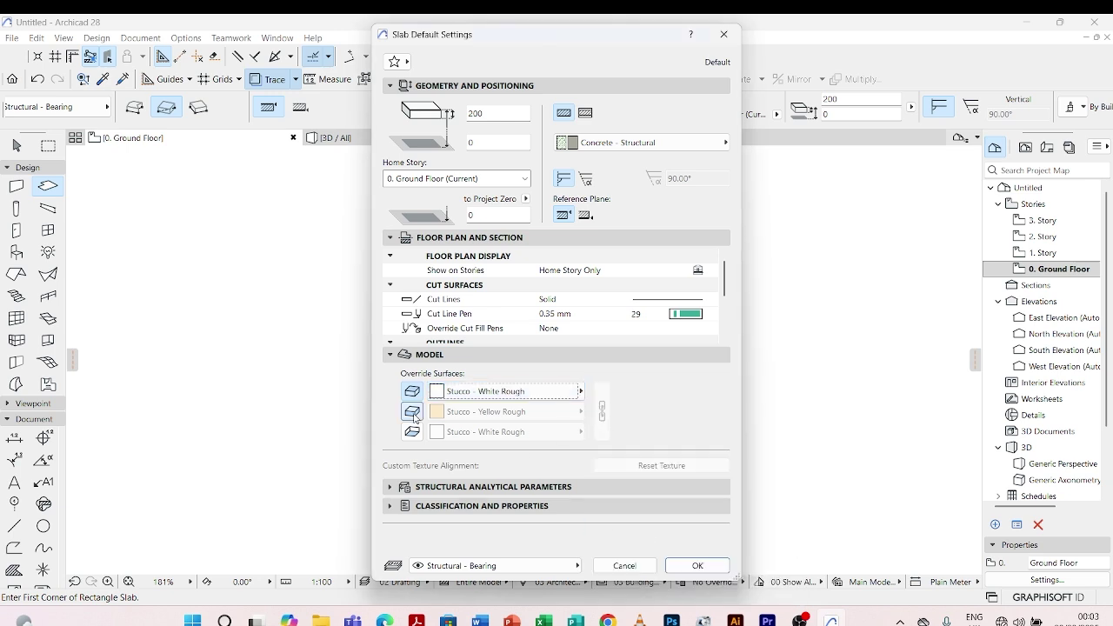
Step: Enable the slab's edge and bottom surface overrides, link the three surfaces and accept the settings
click(415, 417)
click(412, 431)
click(602, 410)
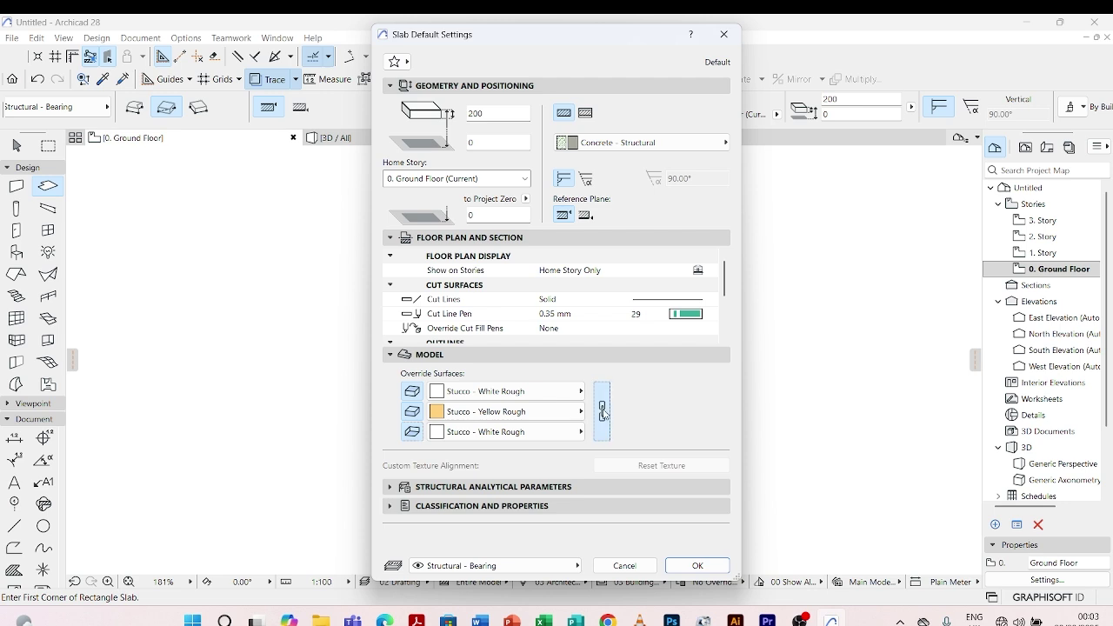
click(697, 566)
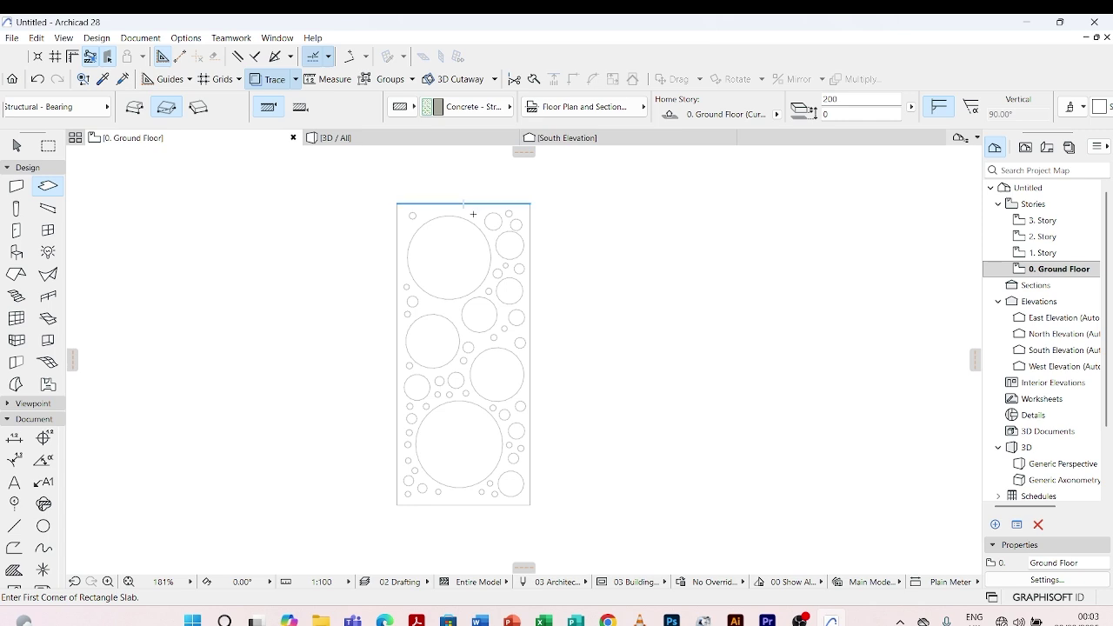
Step: Create a slab from the traced panel's rectangular outline with the Magic Wand
key(space)
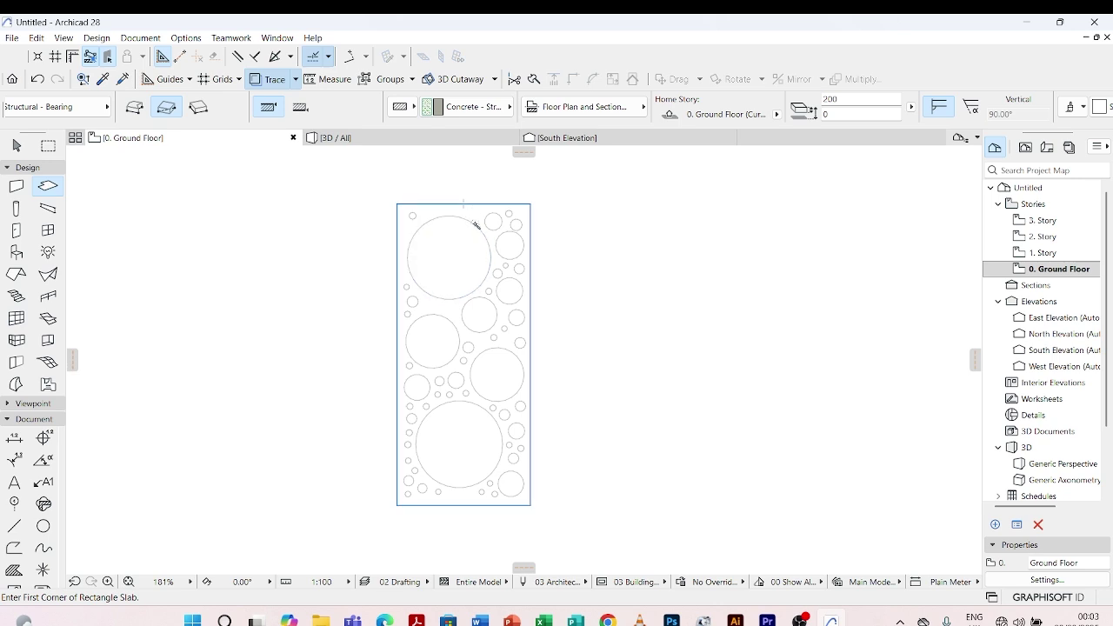
scroll(474, 225, up, 2)
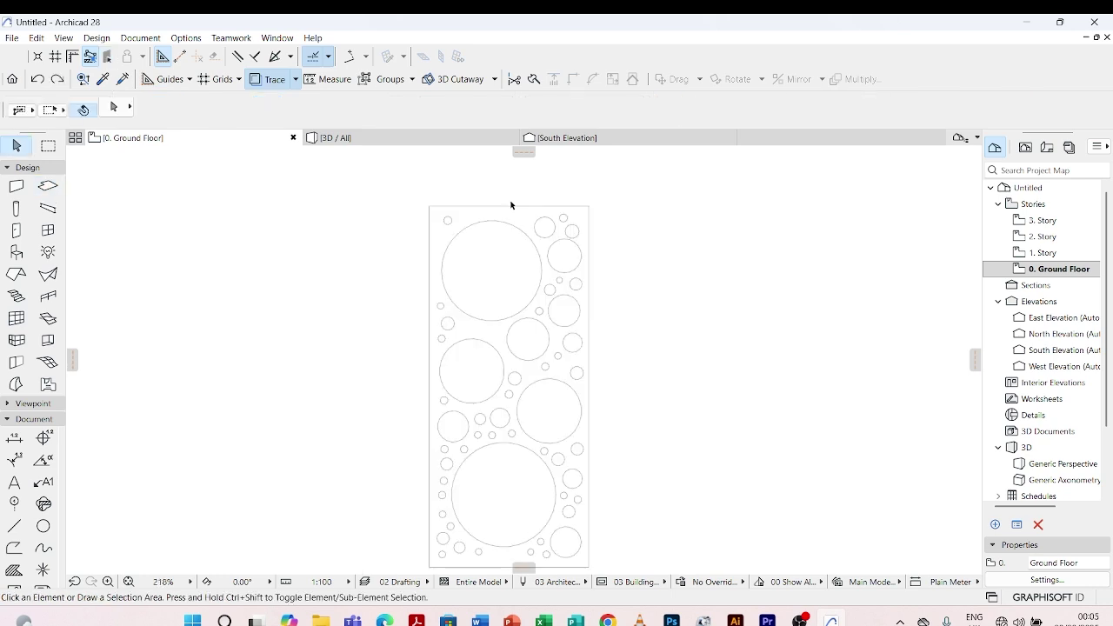
scroll(511, 206, down, 2)
scroll(514, 214, up, 4)
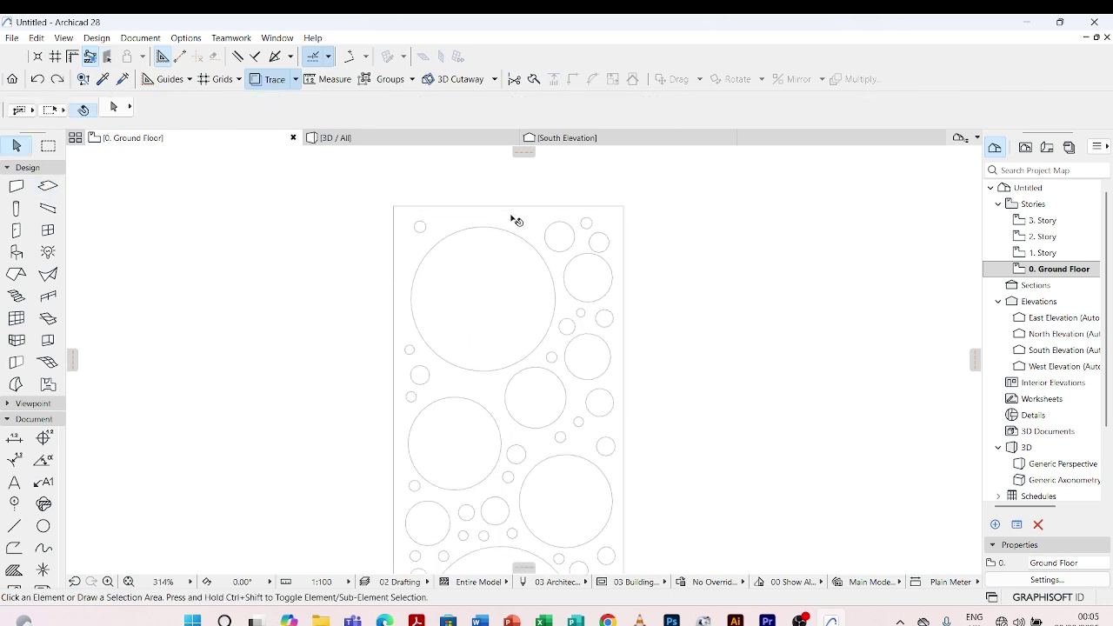
Step: Select the slab and subtract the large upper circle from it with the Magic Wand
click(513, 218)
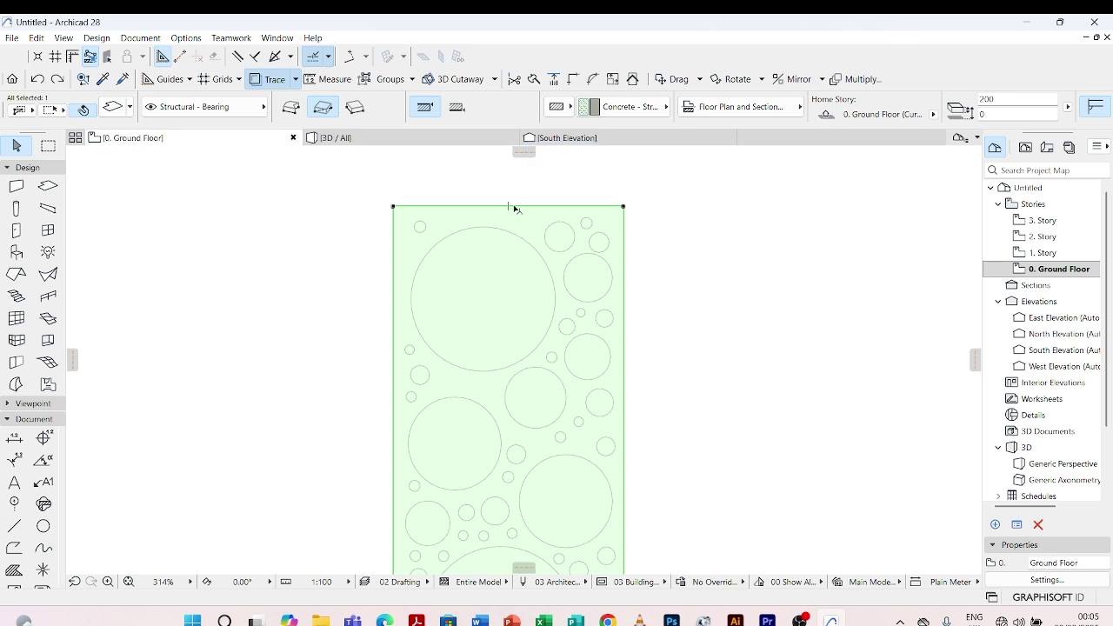
click(514, 209)
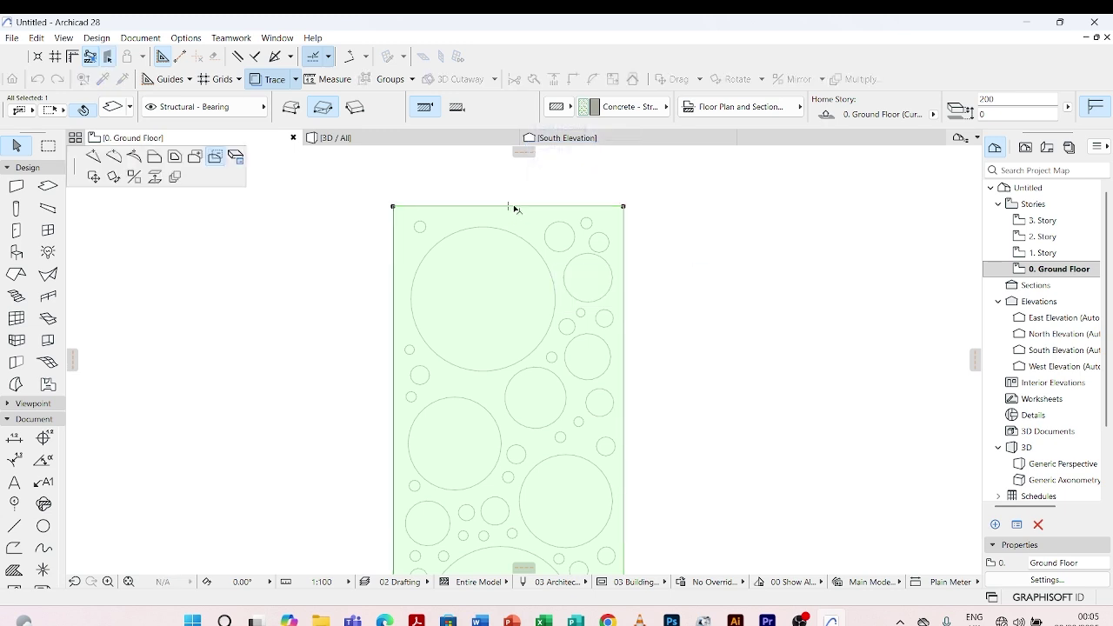
click(215, 159)
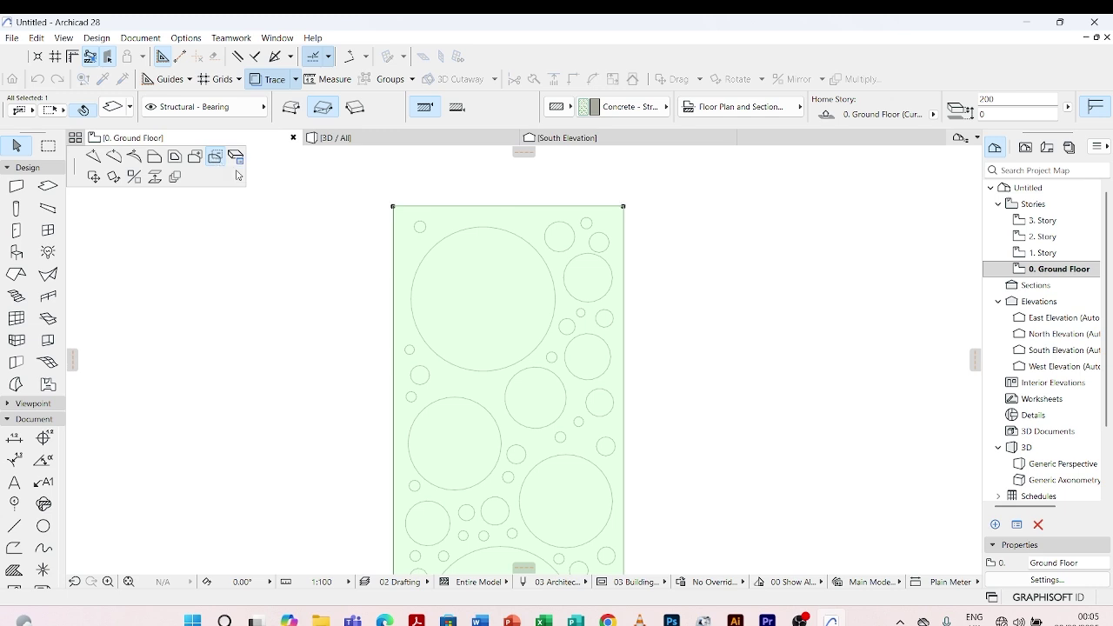
key(space)
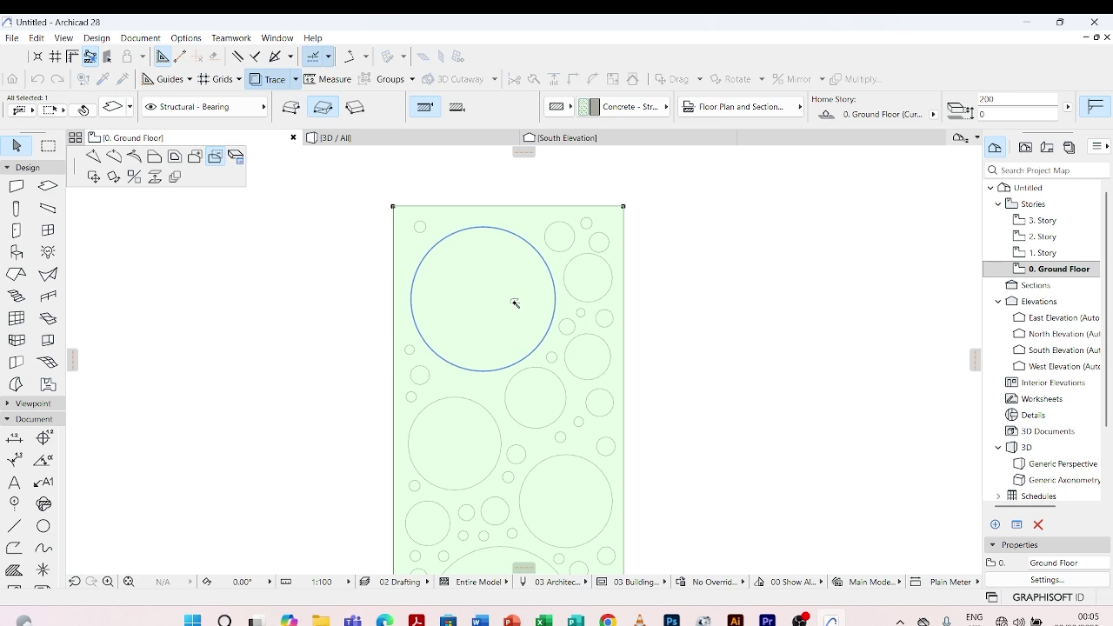
click(515, 303)
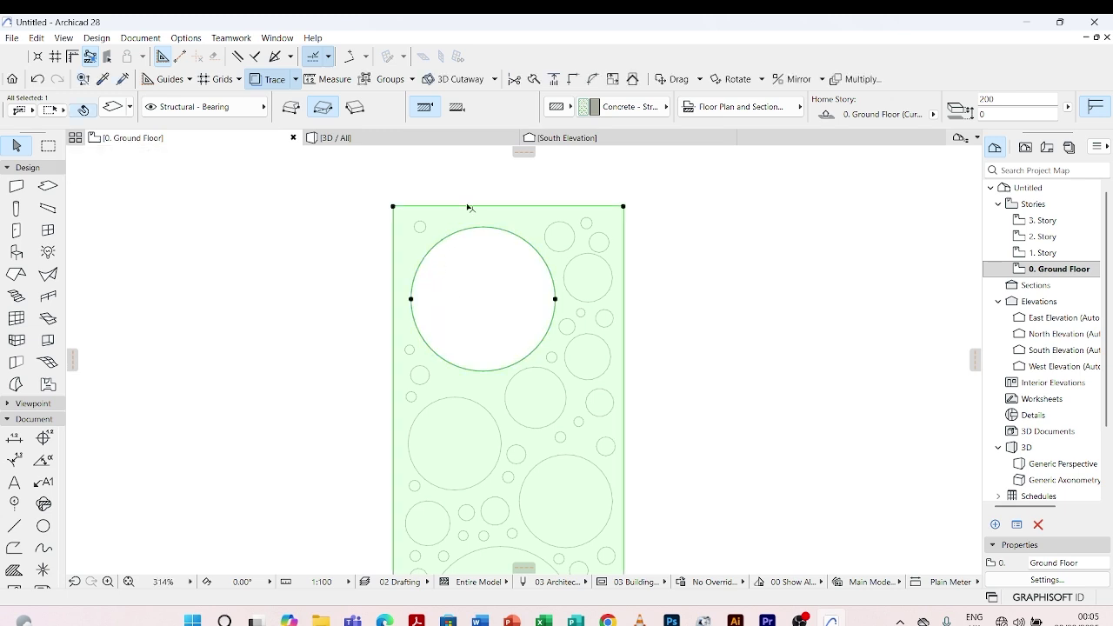
Step: Cut the small circle at the slab's upper-left corner and the four circles at its upper-right corner out of the slab
click(509, 206)
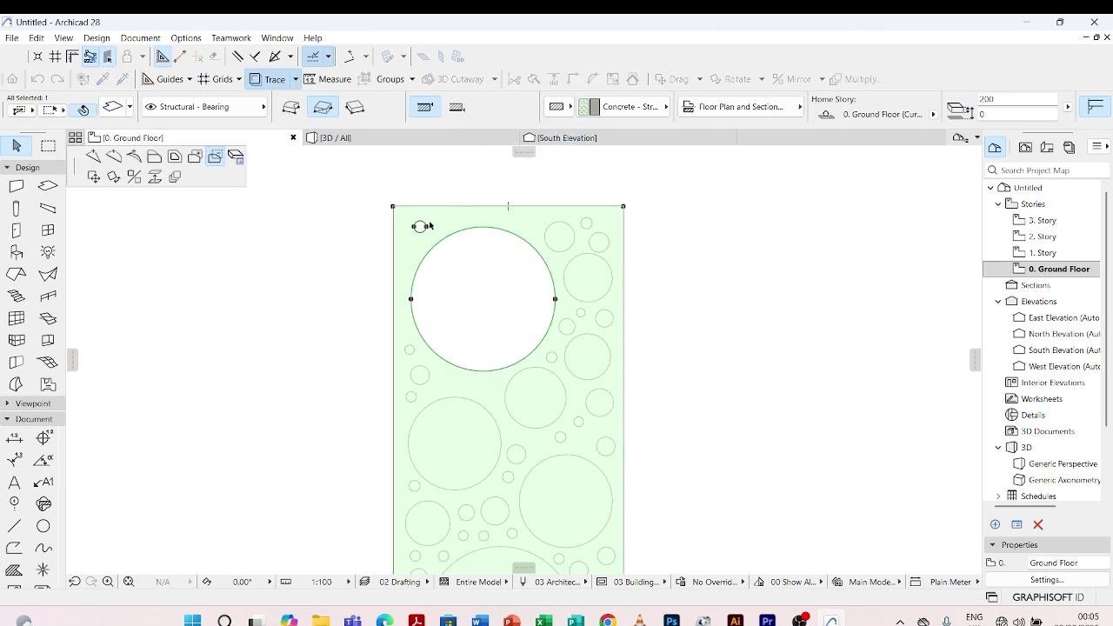
click(540, 206)
click(549, 224)
click(550, 206)
click(586, 218)
click(591, 206)
click(598, 249)
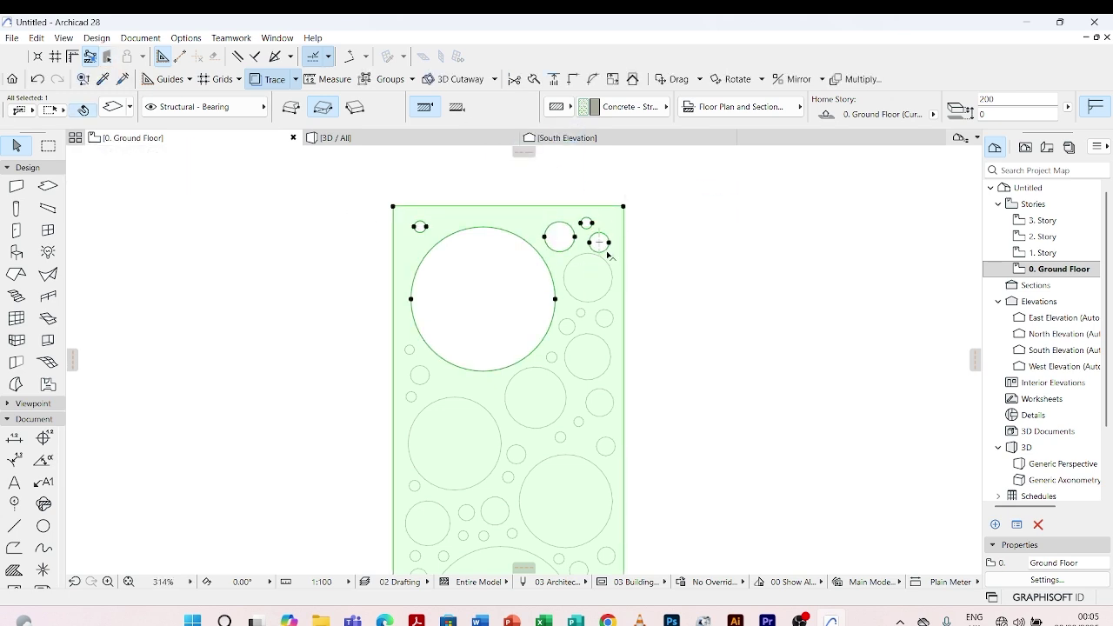
click(623, 261)
click(610, 286)
Step: Subtract the next five circles down the slab's right side, from the three small ones to the one beside the medium circle
click(623, 298)
scroll(601, 315, up, 4)
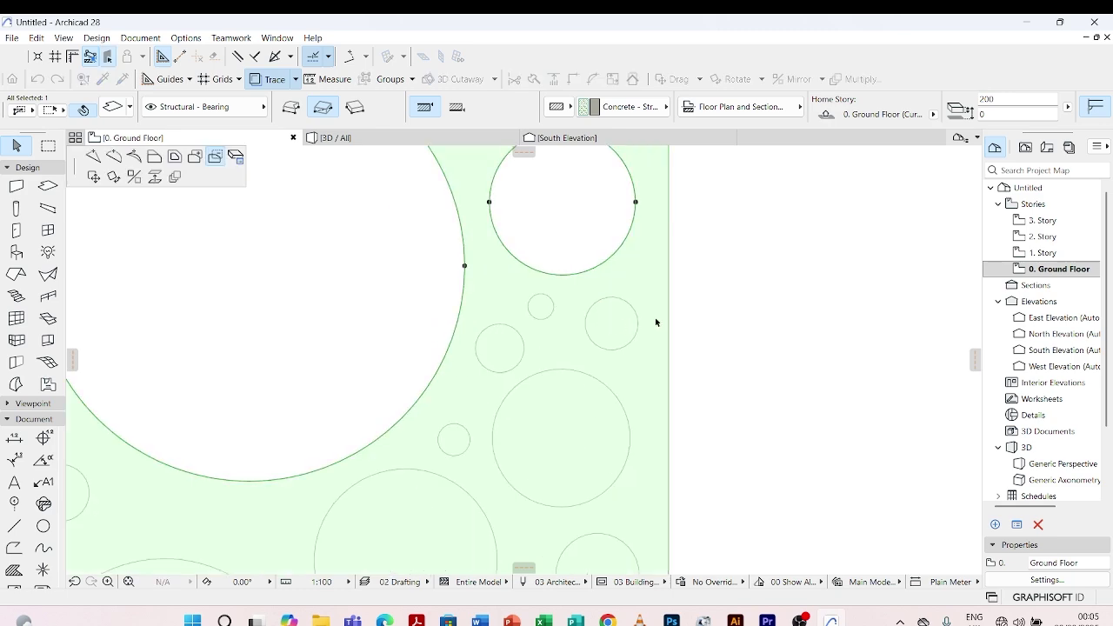
click(637, 323)
click(669, 305)
click(553, 306)
click(668, 308)
click(523, 348)
click(669, 372)
click(613, 391)
click(470, 439)
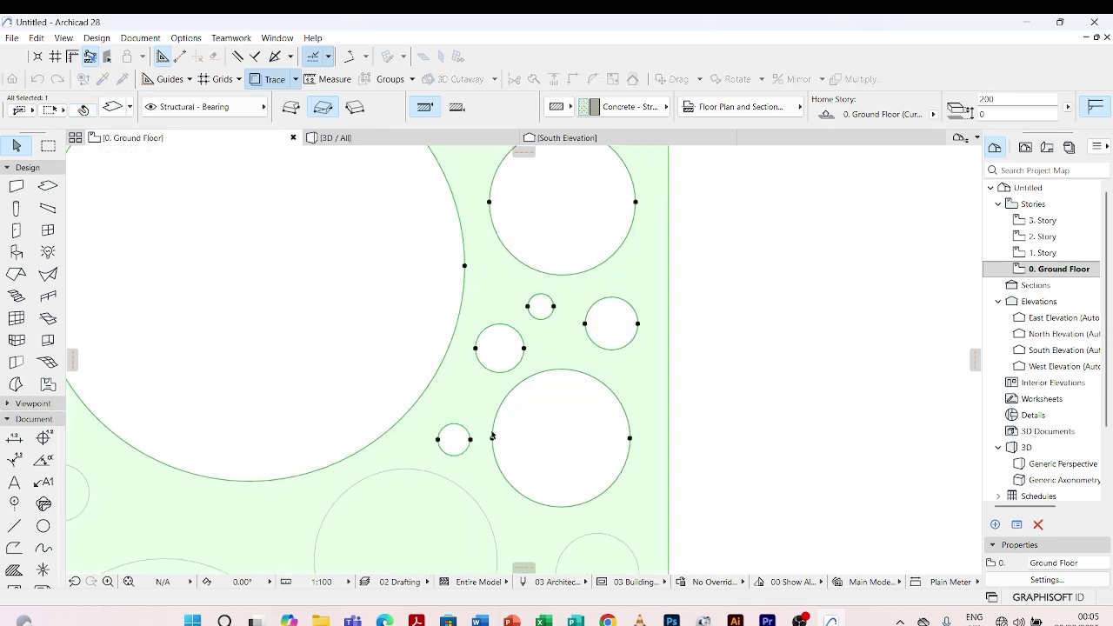
Step: Cut the medium circle beneath the large upper opening and the three smaller circles near the right edge out of the slab
scroll(576, 320, down, 3)
click(619, 374)
click(530, 410)
click(620, 401)
click(600, 430)
click(621, 424)
click(562, 466)
click(620, 482)
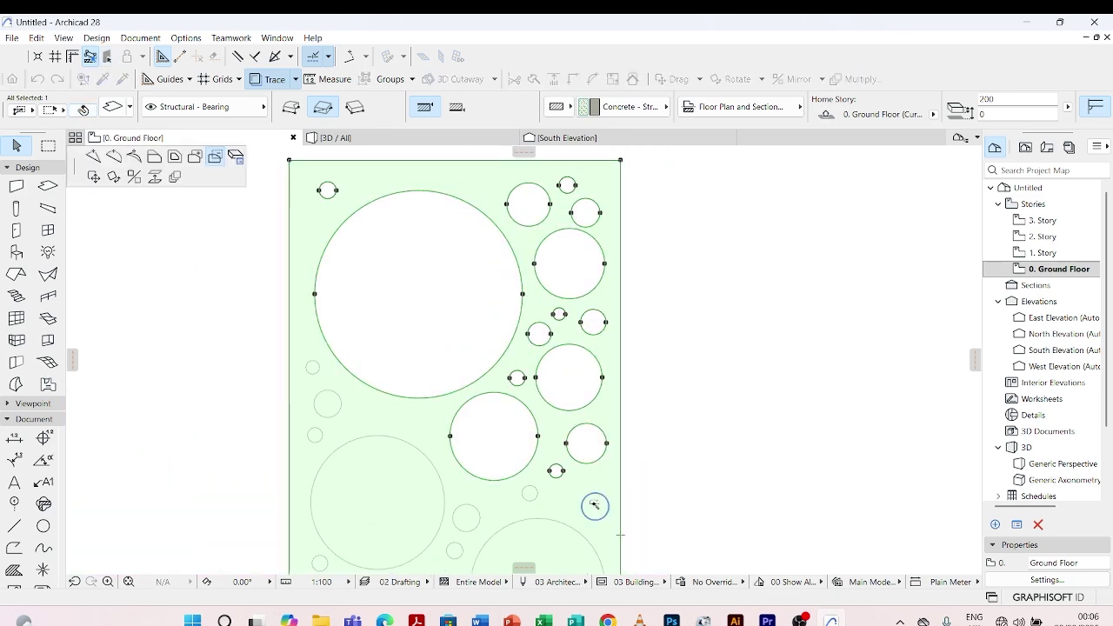
click(595, 506)
Step: Subtract the large circle at the slab's middle right and the small circle just above it
click(620, 470)
scroll(583, 429, down, 3)
click(565, 506)
scroll(564, 504, up, 4)
click(670, 412)
click(497, 354)
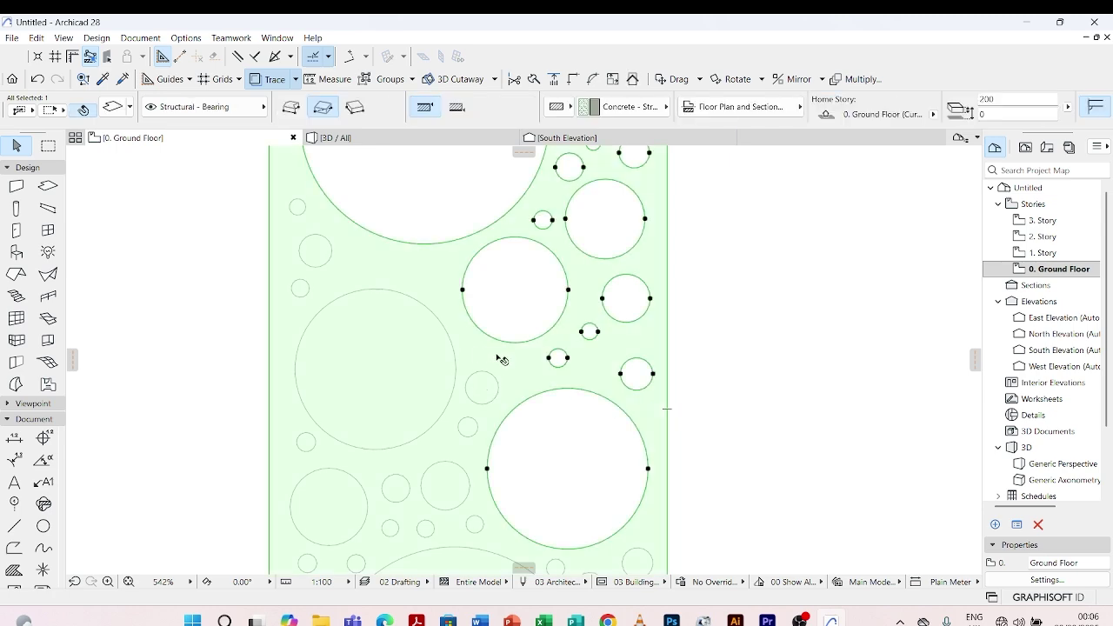
Step: Cut the large circle at the slab's middle left and the two small circles beside it out of the slab
click(666, 356)
click(495, 382)
click(667, 365)
click(448, 383)
click(667, 391)
click(472, 427)
Step: Subtract the four circles below the large middle-left opening, including the medium one near the left edge
click(667, 408)
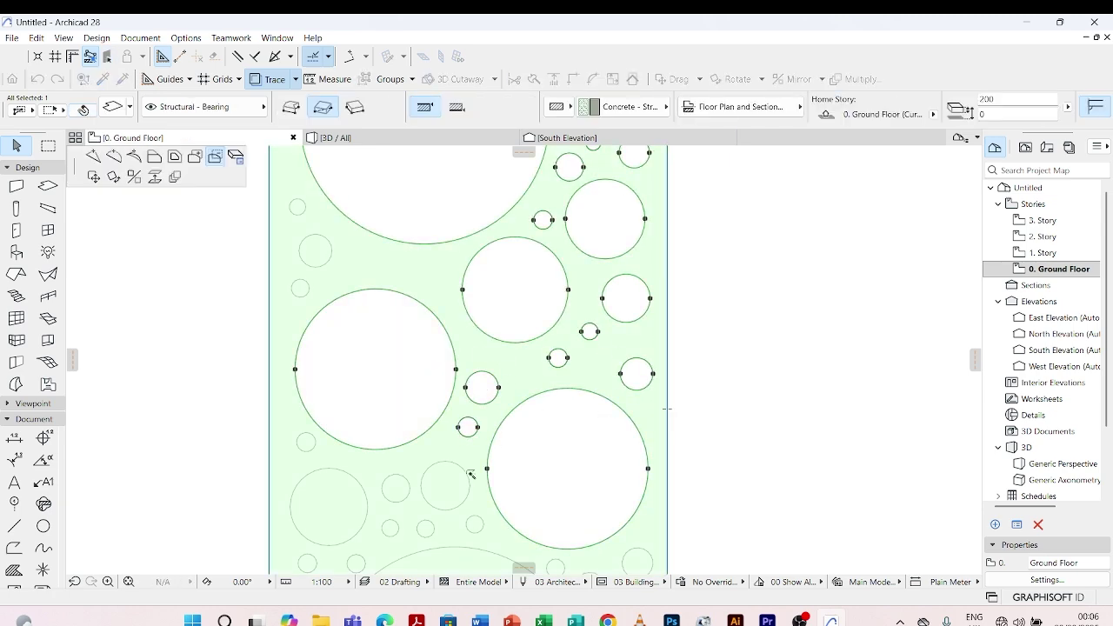
click(461, 469)
click(668, 357)
click(398, 484)
click(269, 426)
click(305, 441)
click(268, 469)
click(315, 469)
Step: Cut the three small circles along the slab's left edge, above the large middle-left opening, out of the slab
click(268, 409)
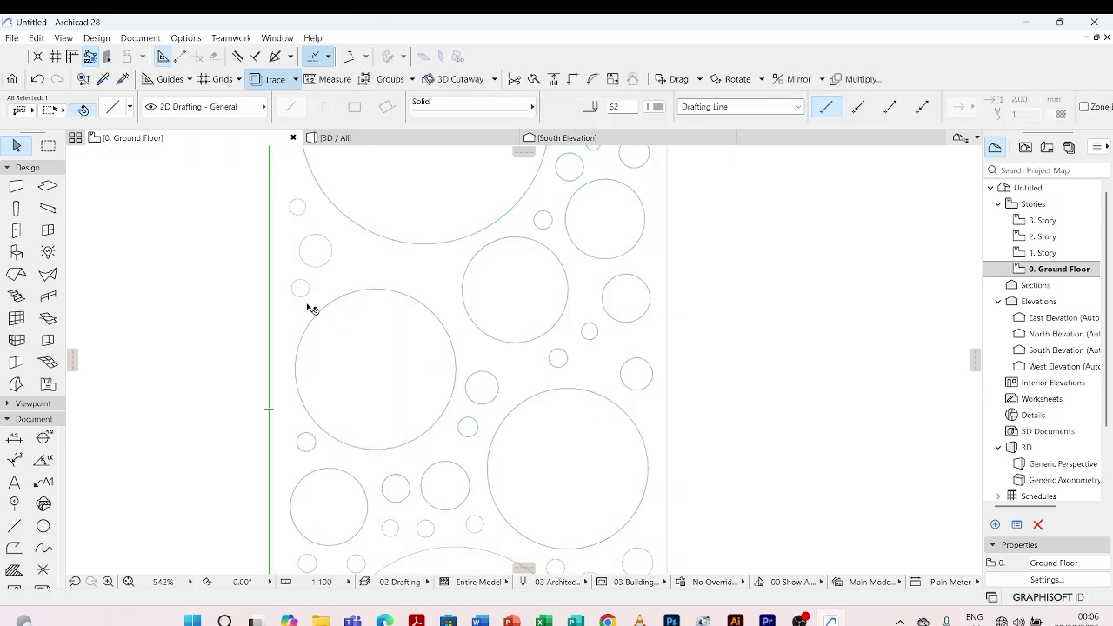
click(305, 297)
click(268, 285)
click(303, 261)
click(269, 235)
click(296, 215)
scroll(320, 313, down, 3)
scroll(322, 227, up, 3)
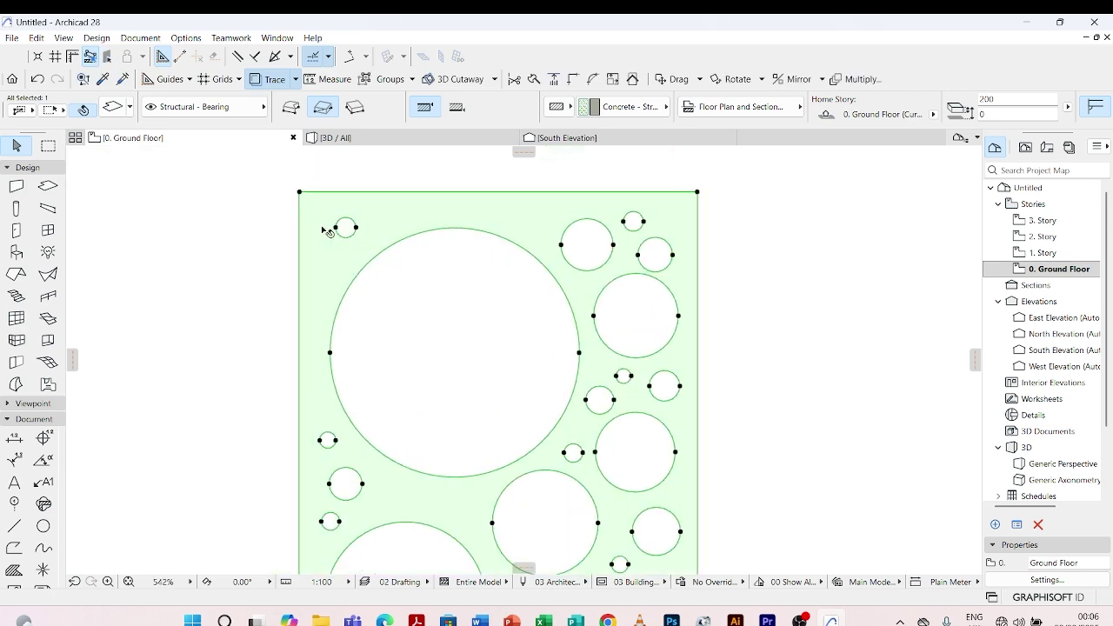
Step: Subtract the five small circles above the large lower circle, from the left-edge pair to the row of three
scroll(321, 228, down, 3)
scroll(339, 391, up, 4)
click(244, 372)
click(296, 339)
click(242, 388)
click(366, 340)
click(243, 384)
click(415, 289)
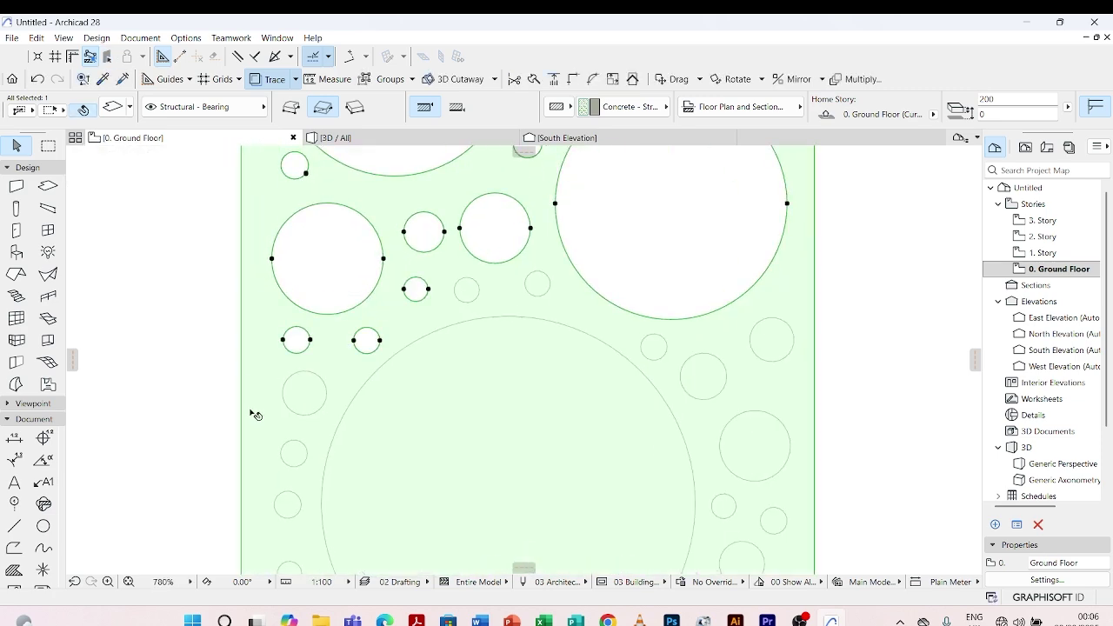
click(243, 410)
click(474, 290)
click(242, 420)
click(544, 284)
Step: Cut the column of circles along the slab's left edge, beside the large lower circle, out of the slab
click(241, 435)
click(322, 393)
click(242, 456)
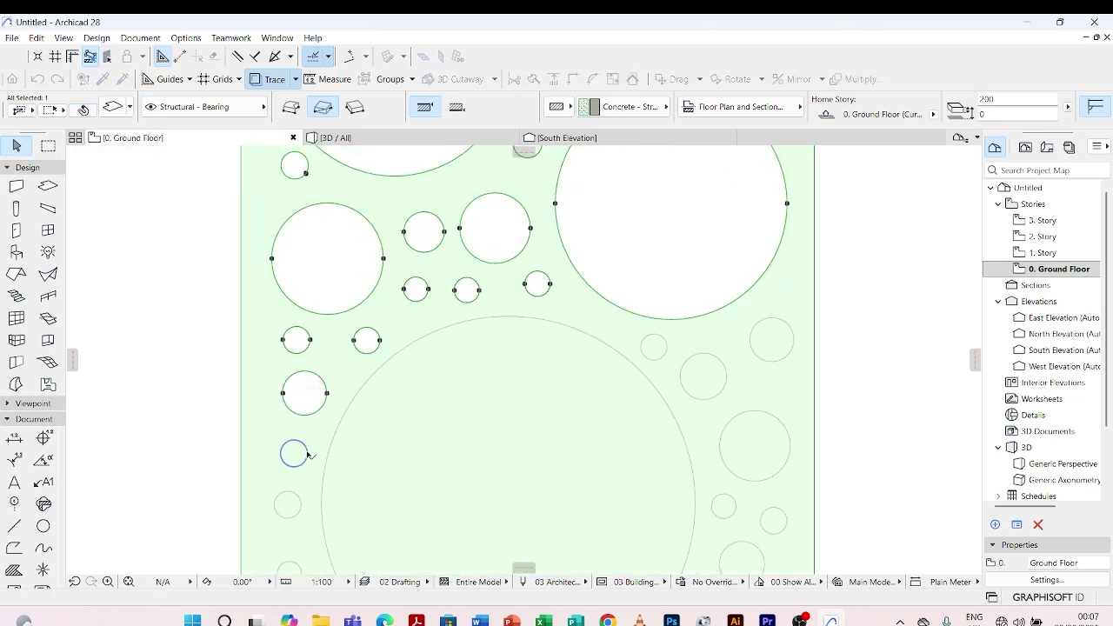
scroll(286, 500, down, 3)
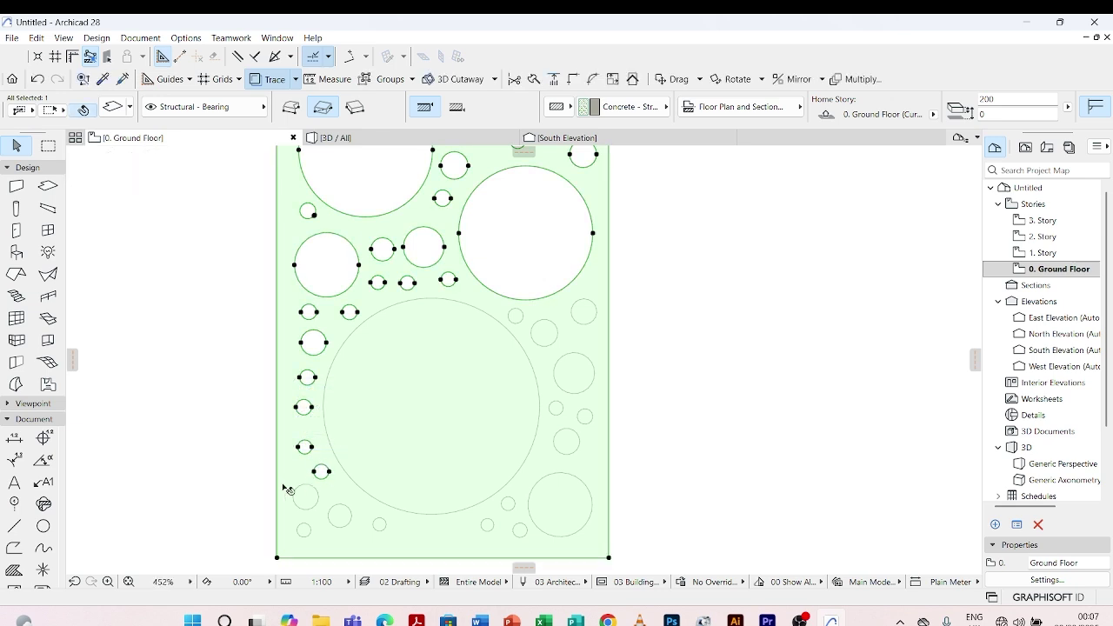
Step: Subtract the large lower circle and the three smaller circles beneath it along the slab's bottom edge
click(340, 519)
click(358, 557)
click(379, 524)
click(391, 558)
click(423, 408)
click(461, 557)
click(486, 524)
Step: Cut the circles in the slab's lower-right corner, including the medium one and the circles just around it, out of the slab
click(495, 558)
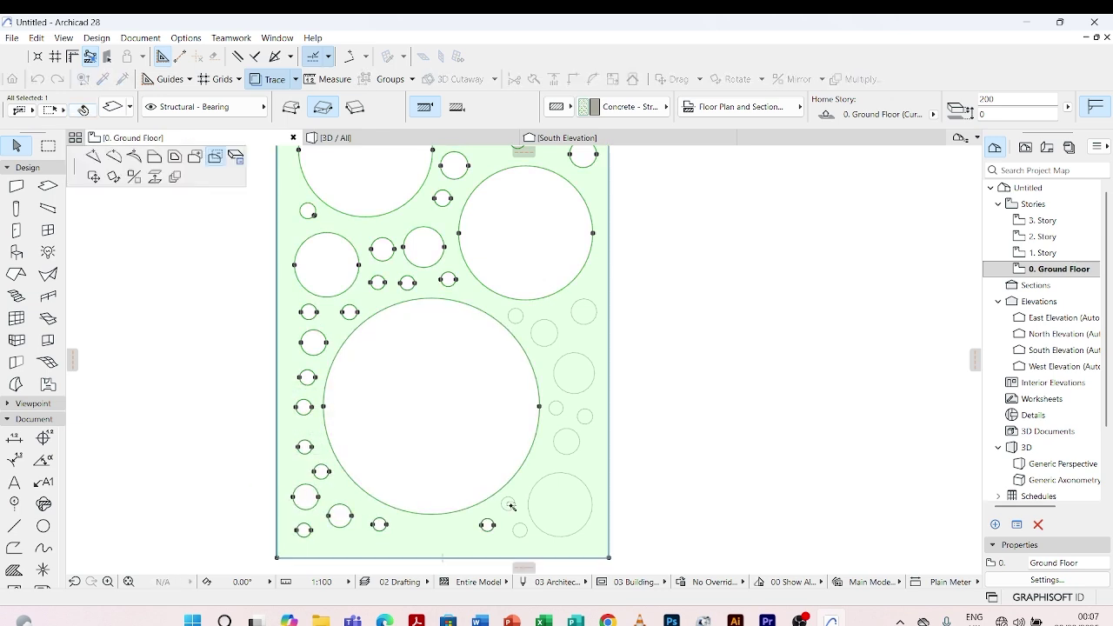
click(511, 506)
click(511, 557)
click(520, 536)
click(560, 557)
click(583, 482)
click(609, 447)
click(575, 434)
click(608, 423)
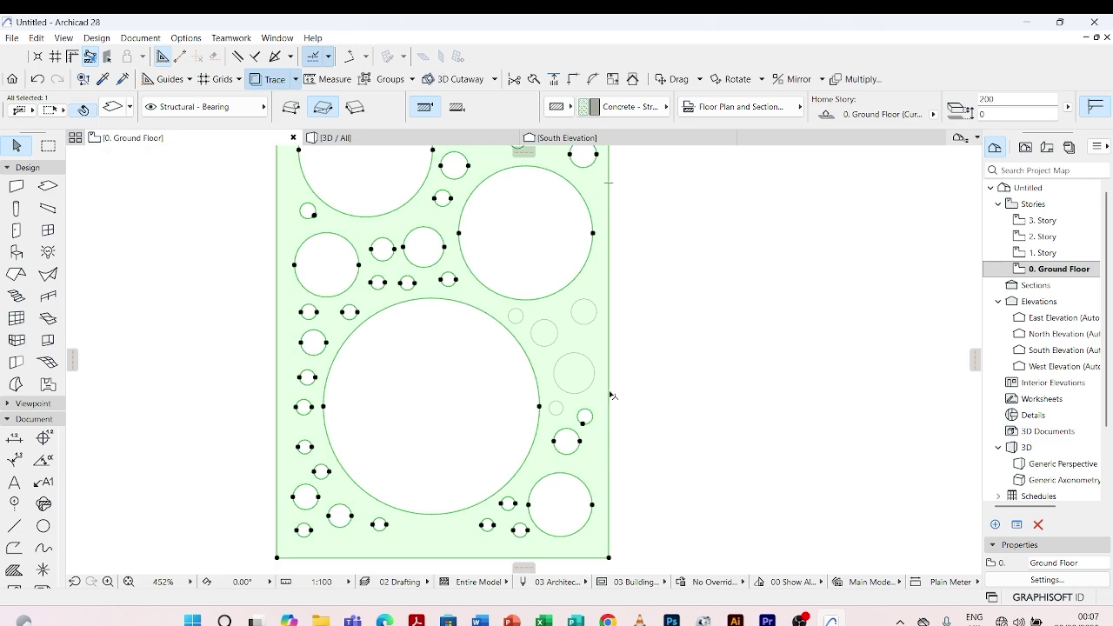
Step: Subtract the remaining circles between the large lower opening and the slab's right edge
click(610, 395)
click(562, 408)
click(609, 332)
click(593, 368)
click(609, 348)
click(556, 333)
click(607, 288)
click(596, 316)
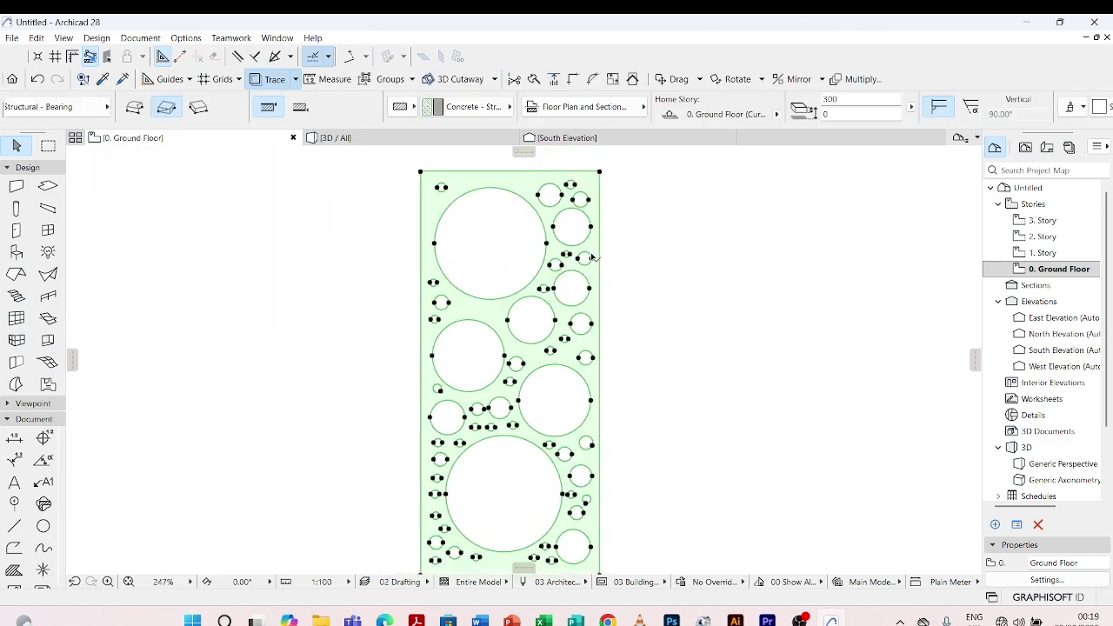
Step: Inspect the perforated slab and check its thickness setting
scroll(566, 249, up, 3)
scroll(563, 224, down, 5)
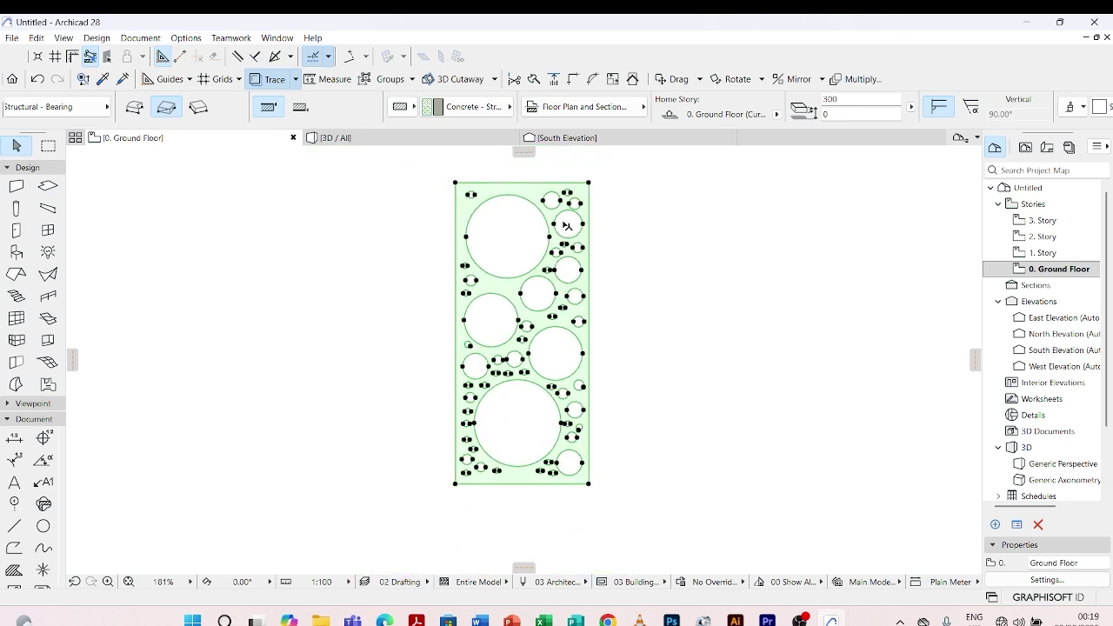
scroll(566, 225, up, 3)
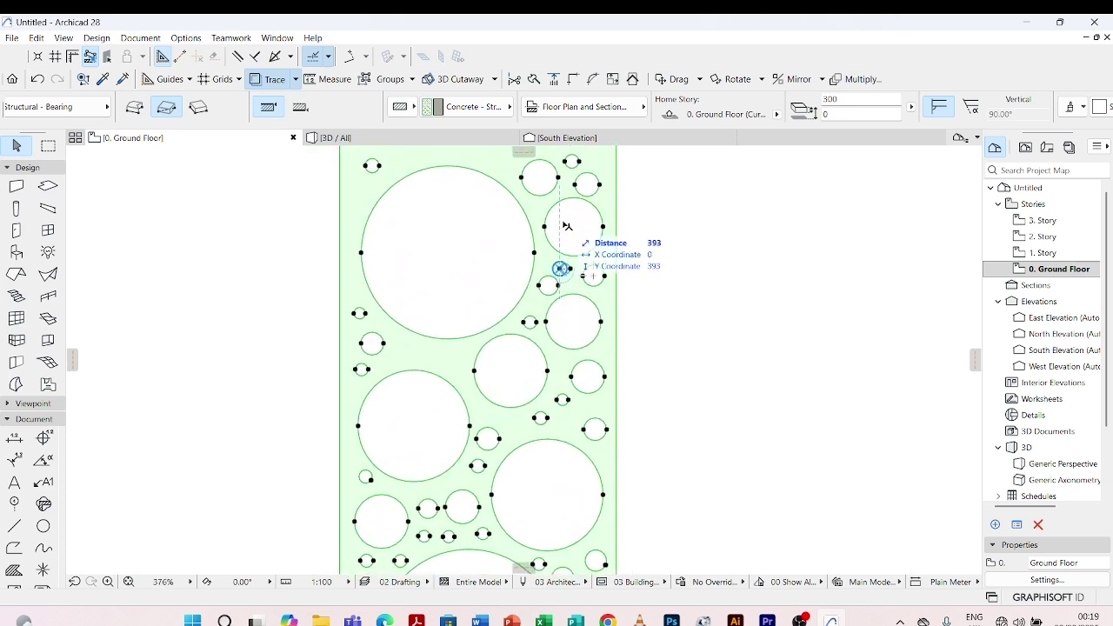
click(838, 99)
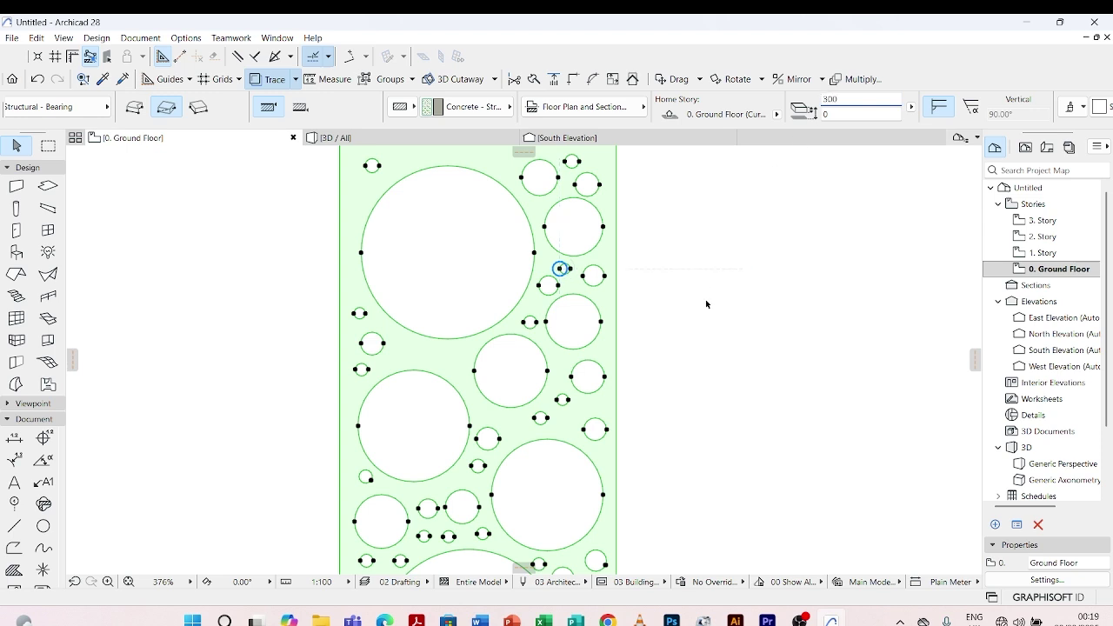
click(199, 265)
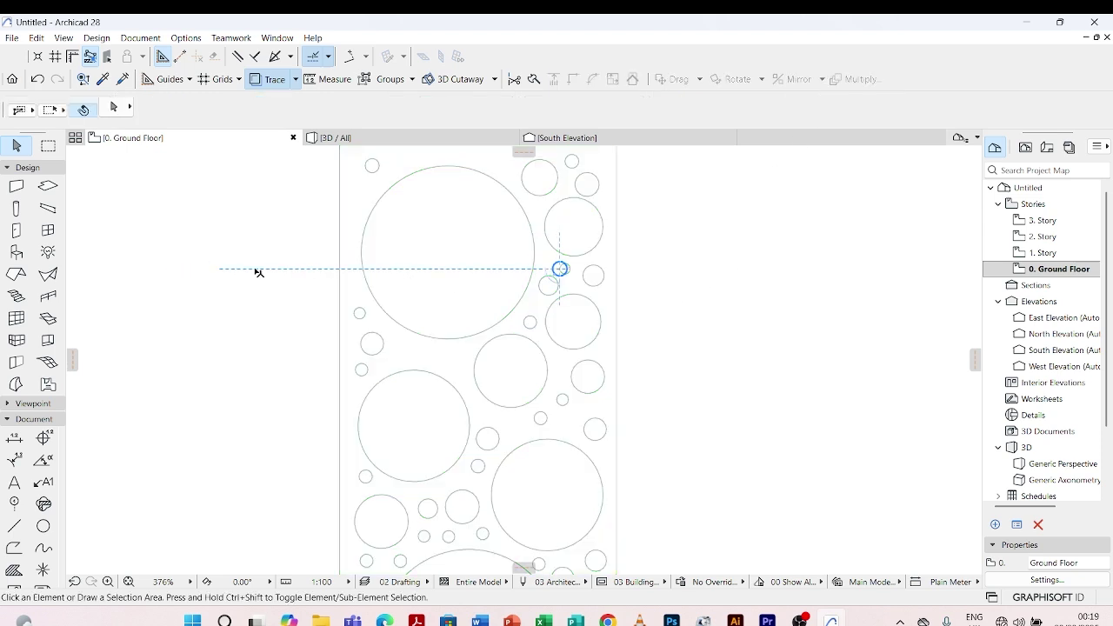
scroll(563, 277, down, 2)
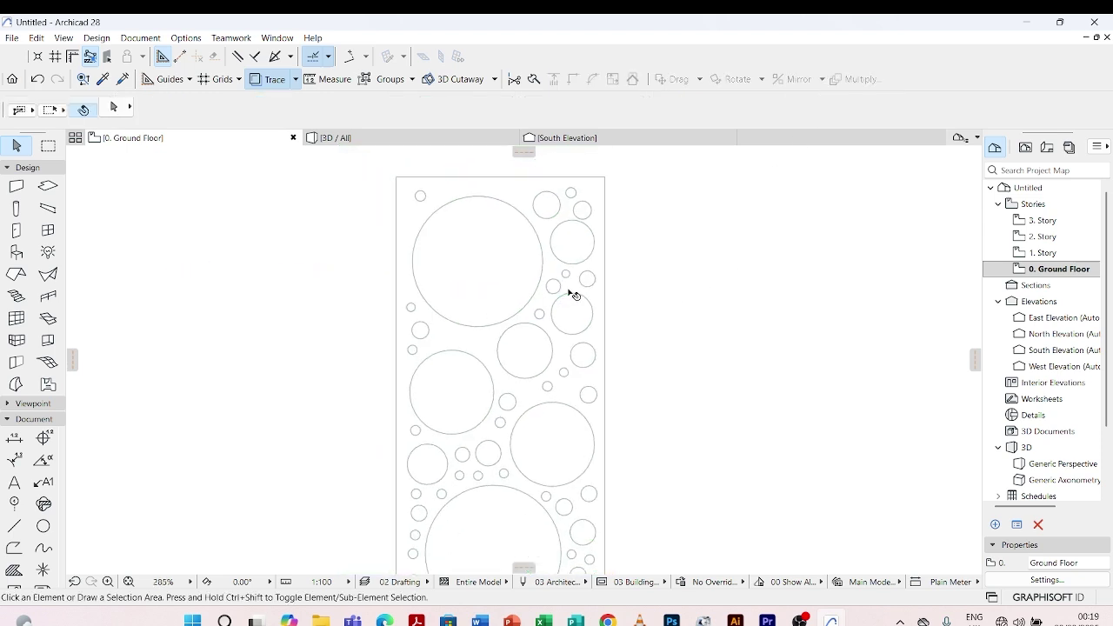
Step: Save the perforated slab as a curtain wall panel named "wall cladding 01" in the Embedded Library
click(528, 209)
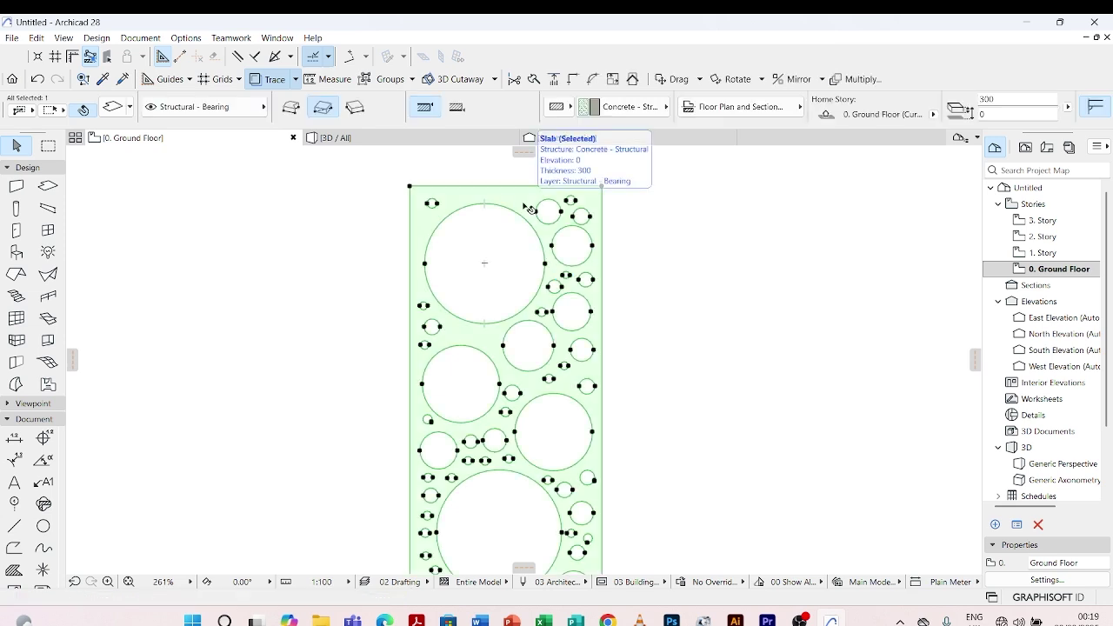
click(13, 38)
mouse_move(69, 292)
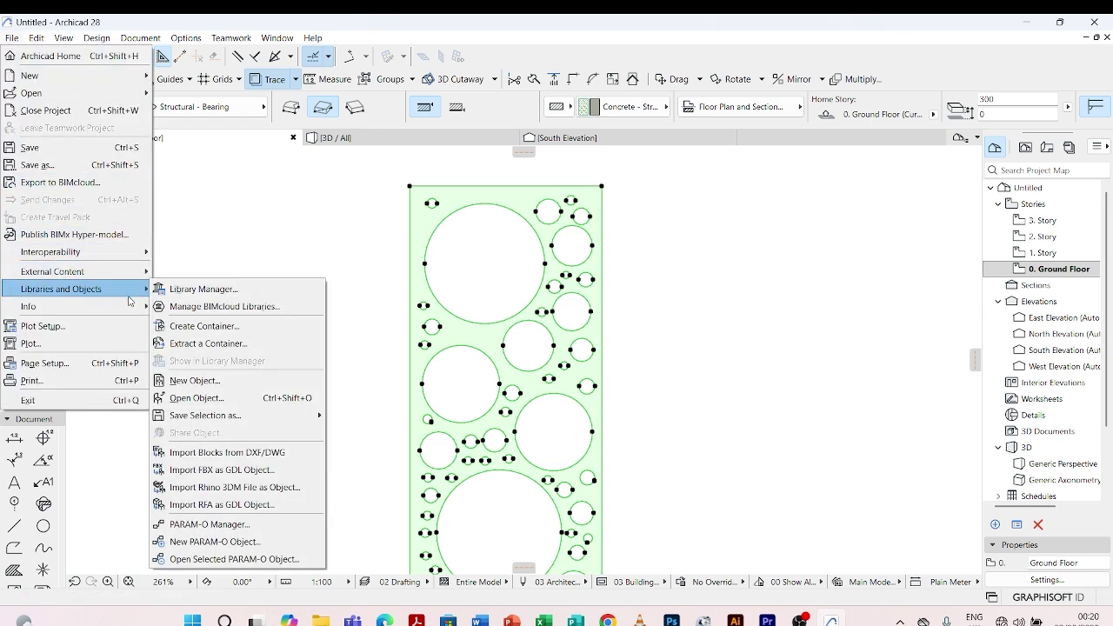
mouse_move(223, 419)
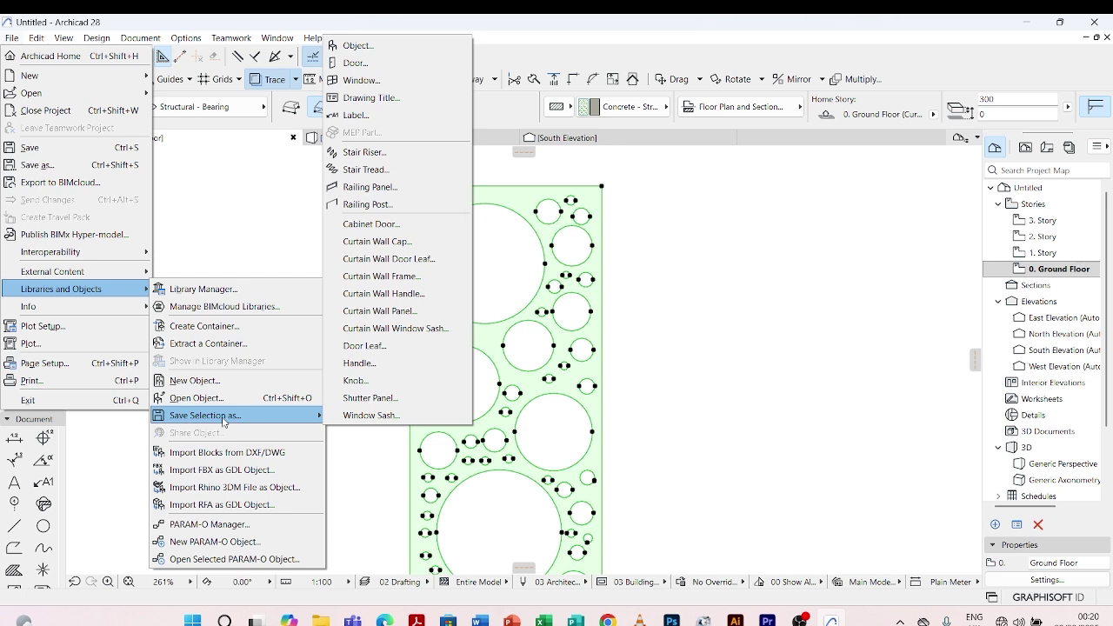
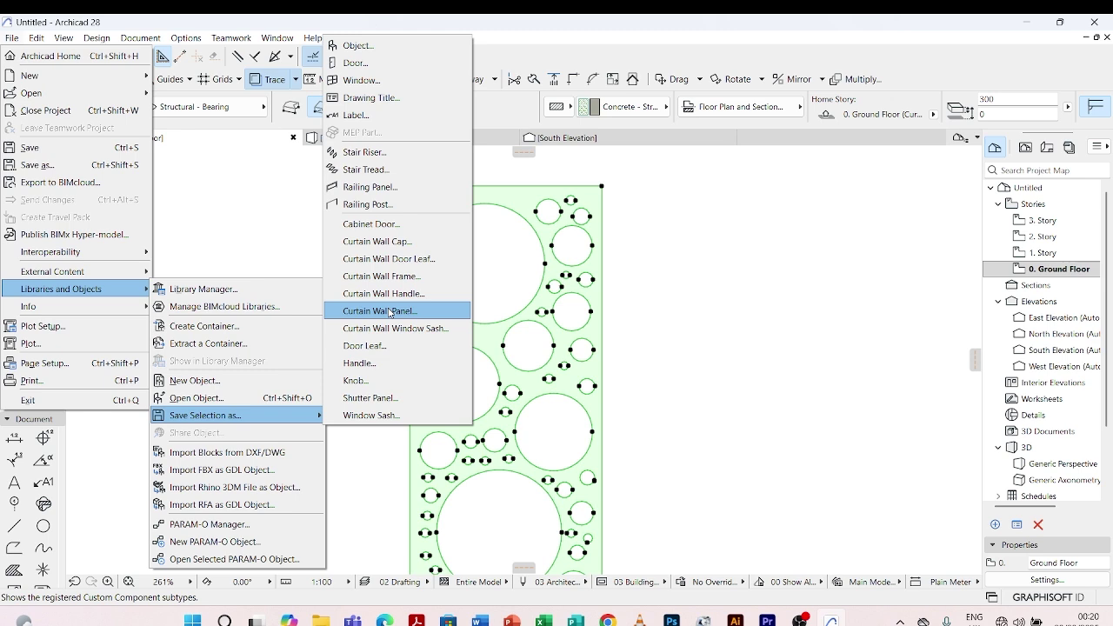
click(390, 312)
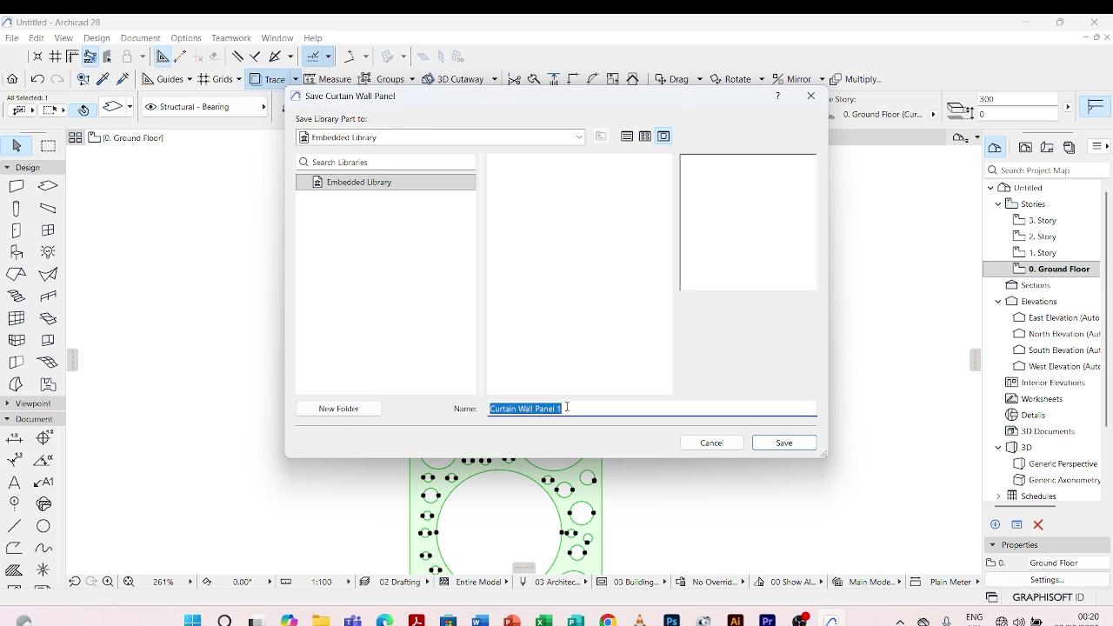
text(wall cladding 01)
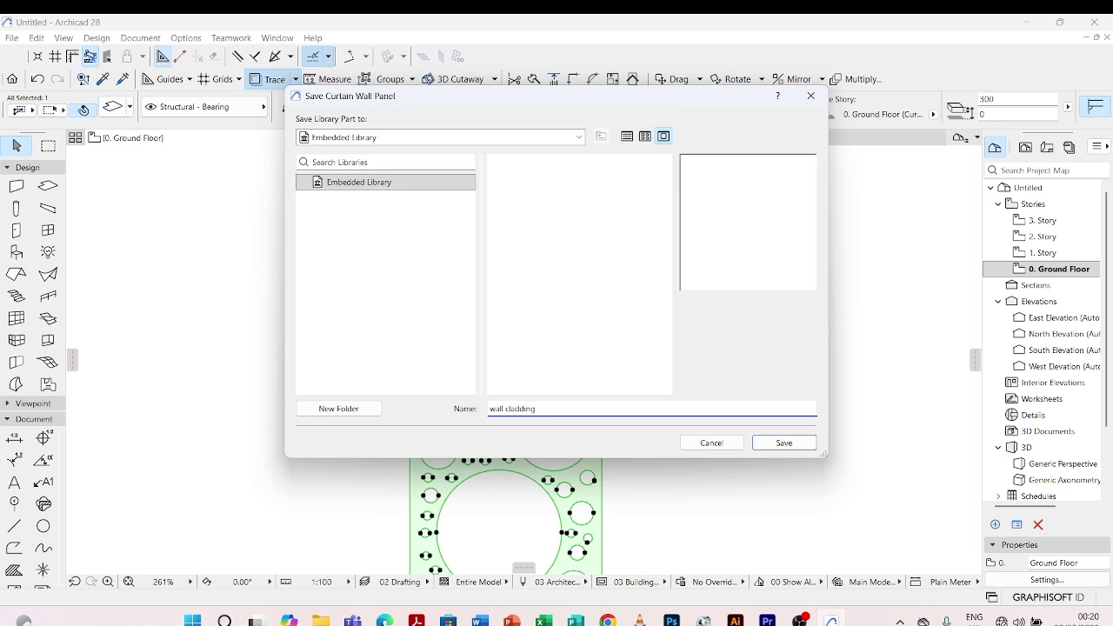
click(782, 443)
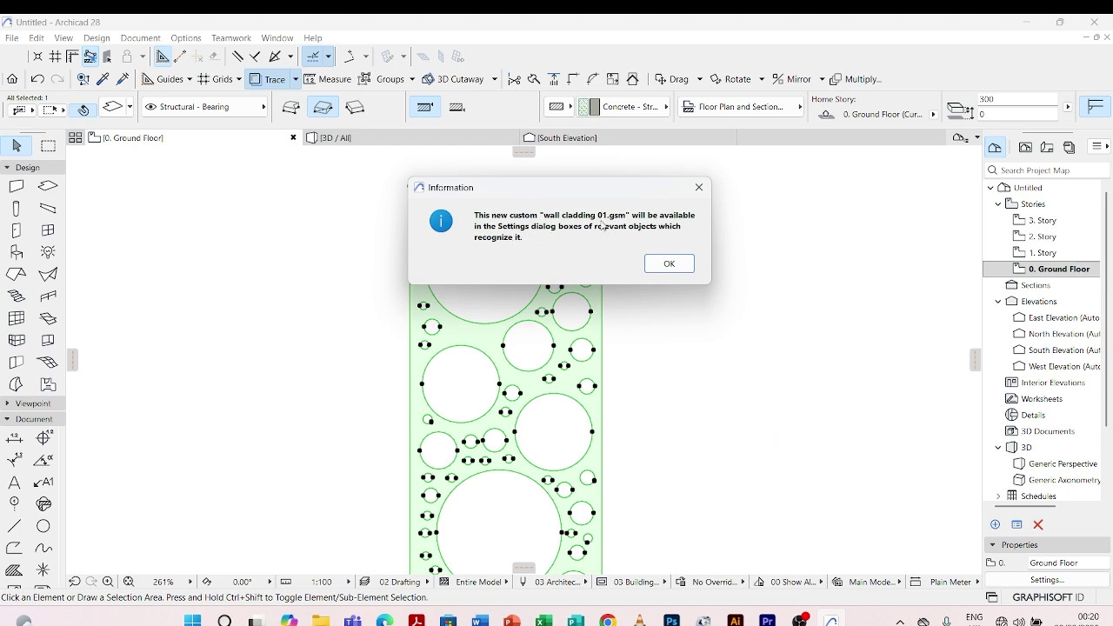
click(661, 215)
click(675, 264)
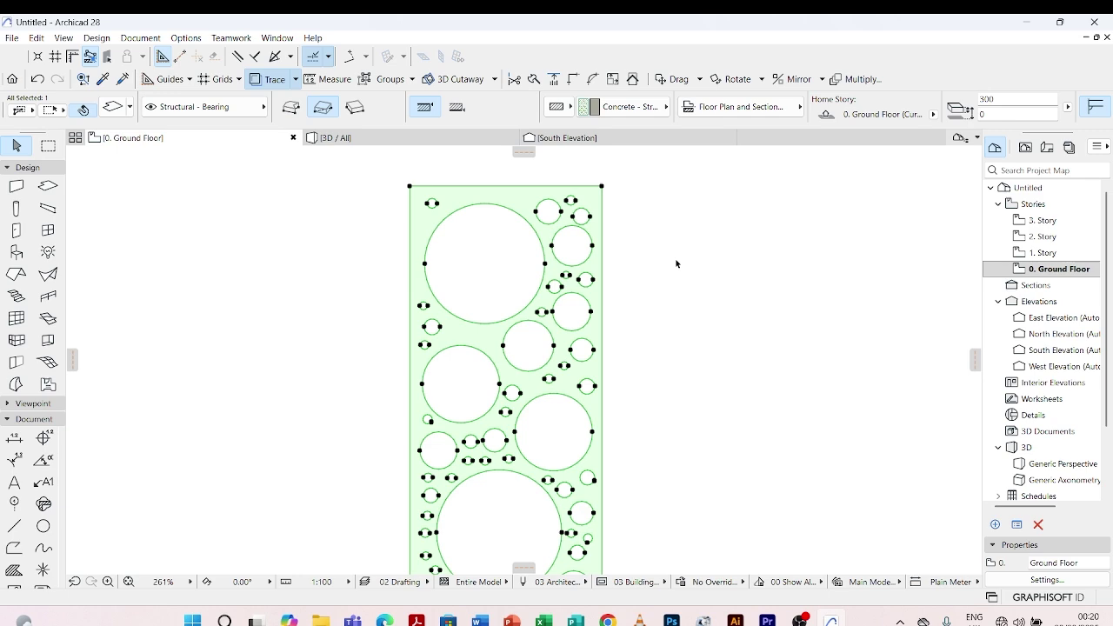
scroll(587, 230, down, 2)
click(617, 230)
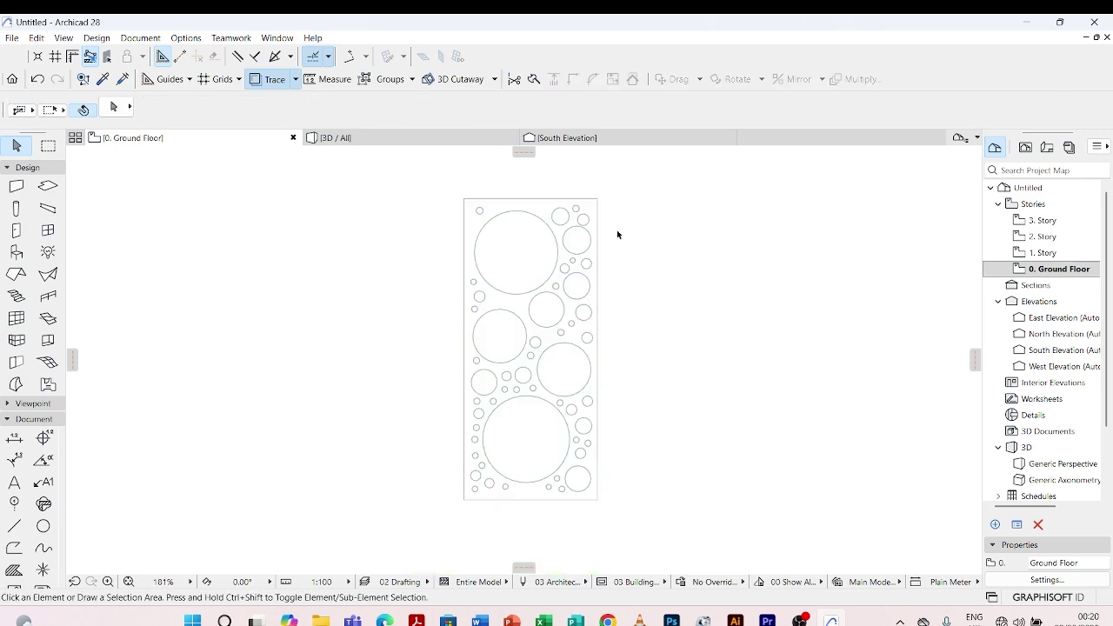
scroll(423, 256, up, 2)
scroll(496, 293, down, 8)
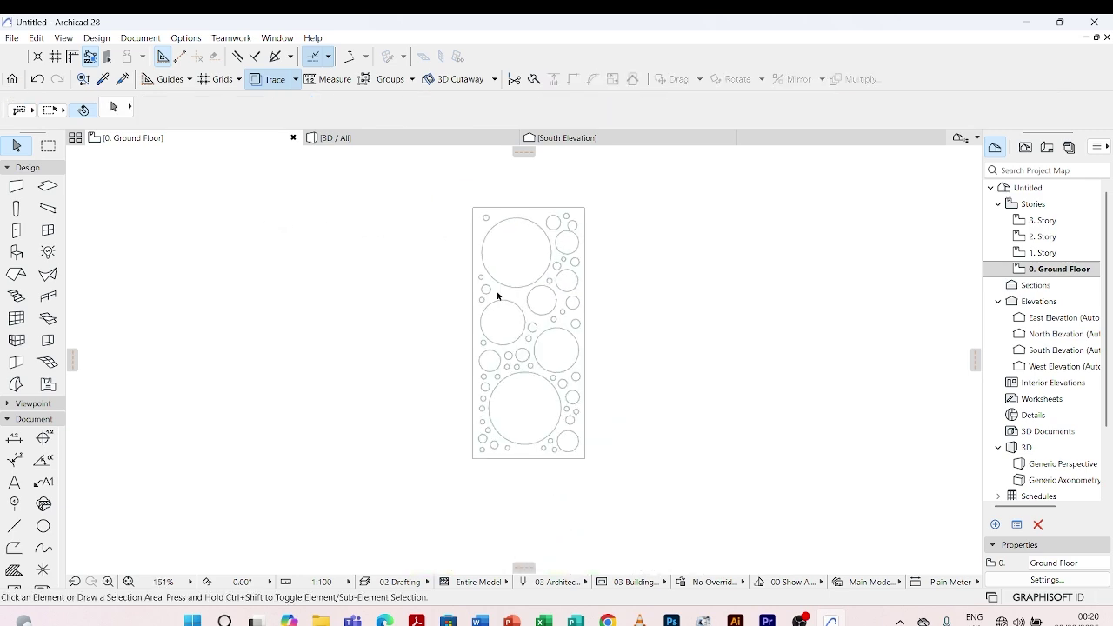
Step: Open the 1. Story floor plan and bring the building's wall outline into view
scroll(591, 301, up, 3)
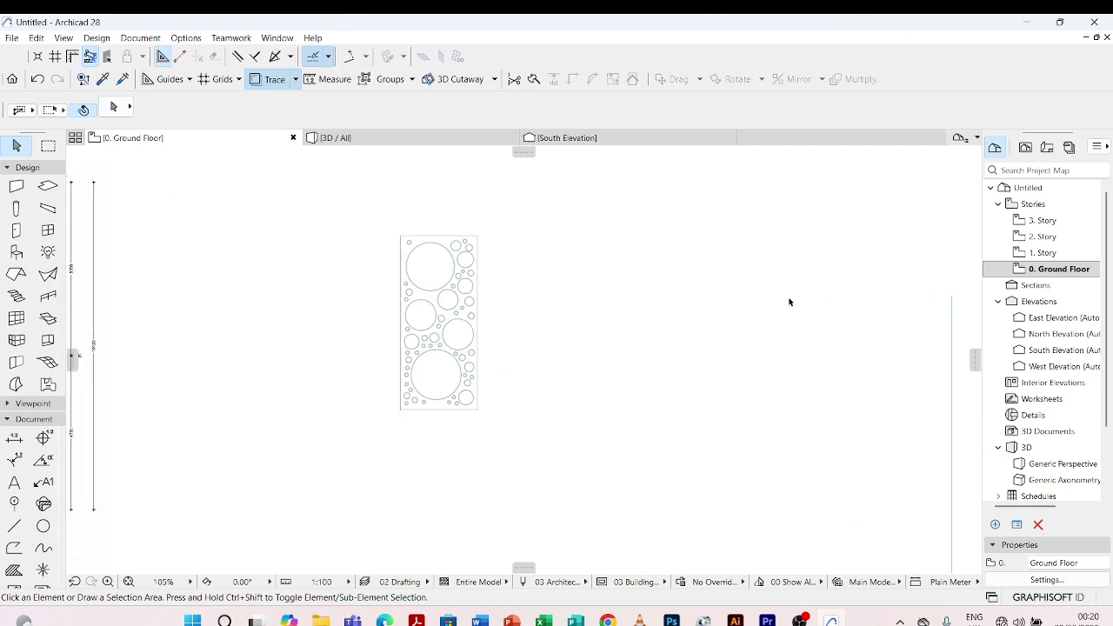
scroll(778, 301, down, 1)
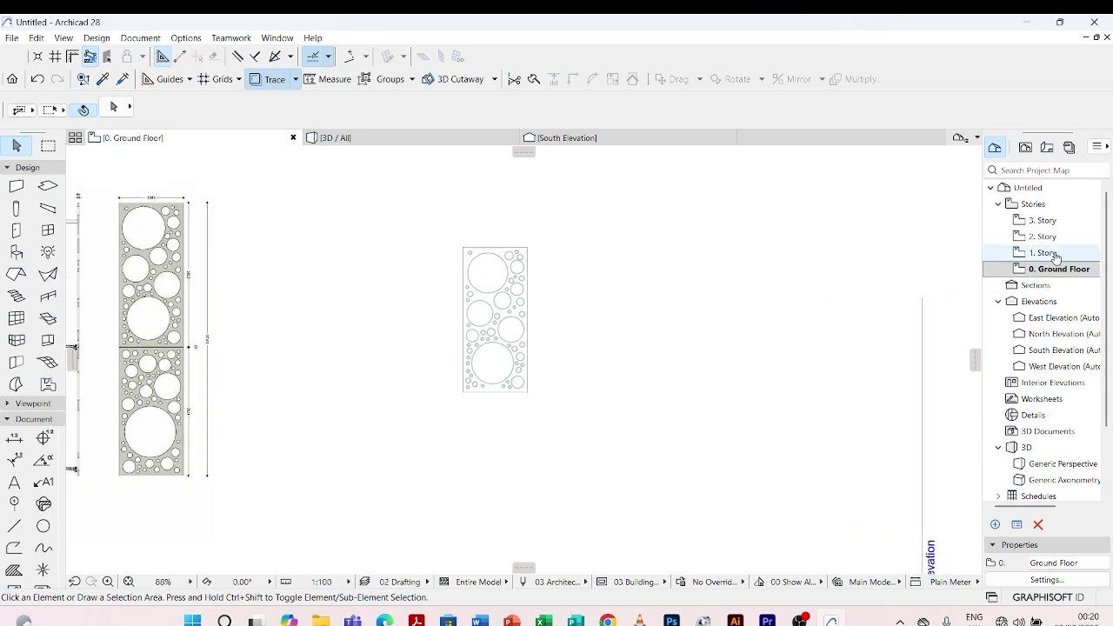
double_click(1043, 252)
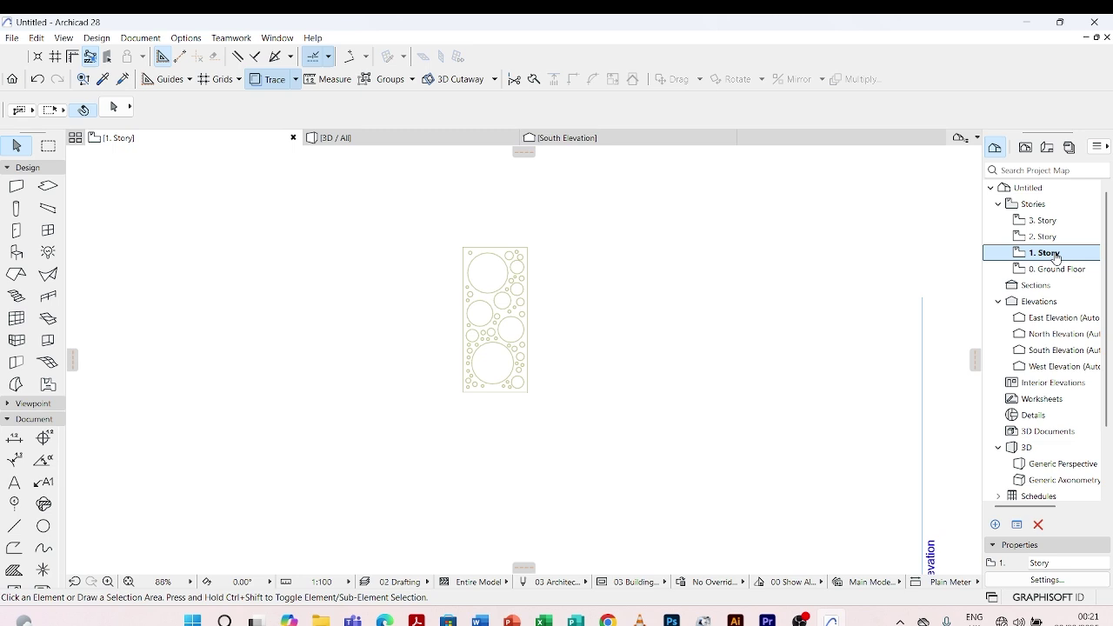
scroll(670, 298, down, 6)
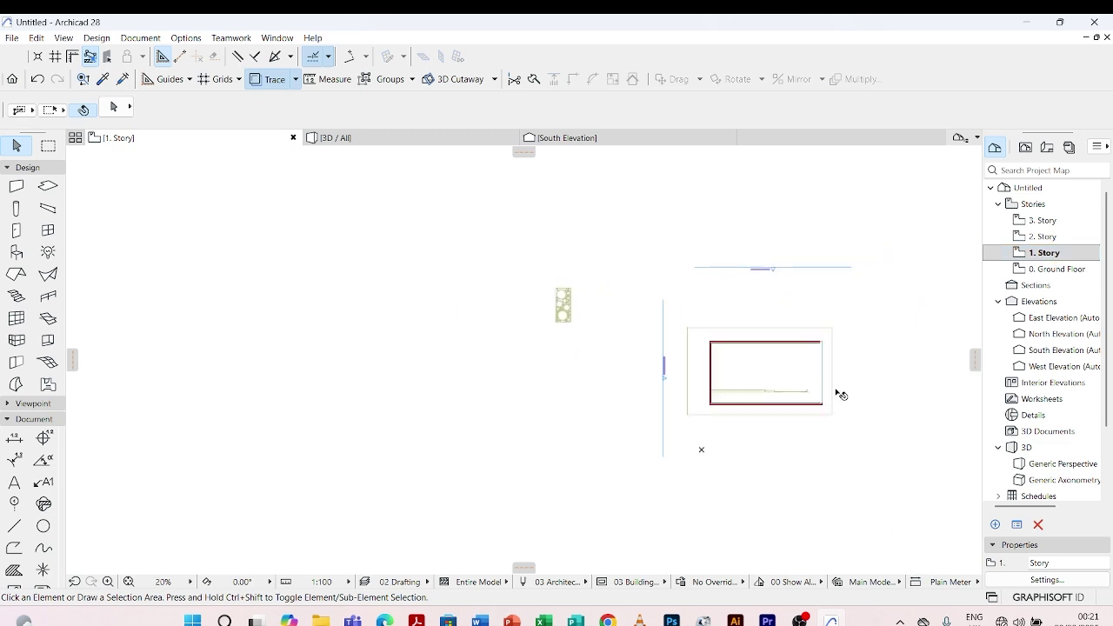
scroll(839, 394, up, 5)
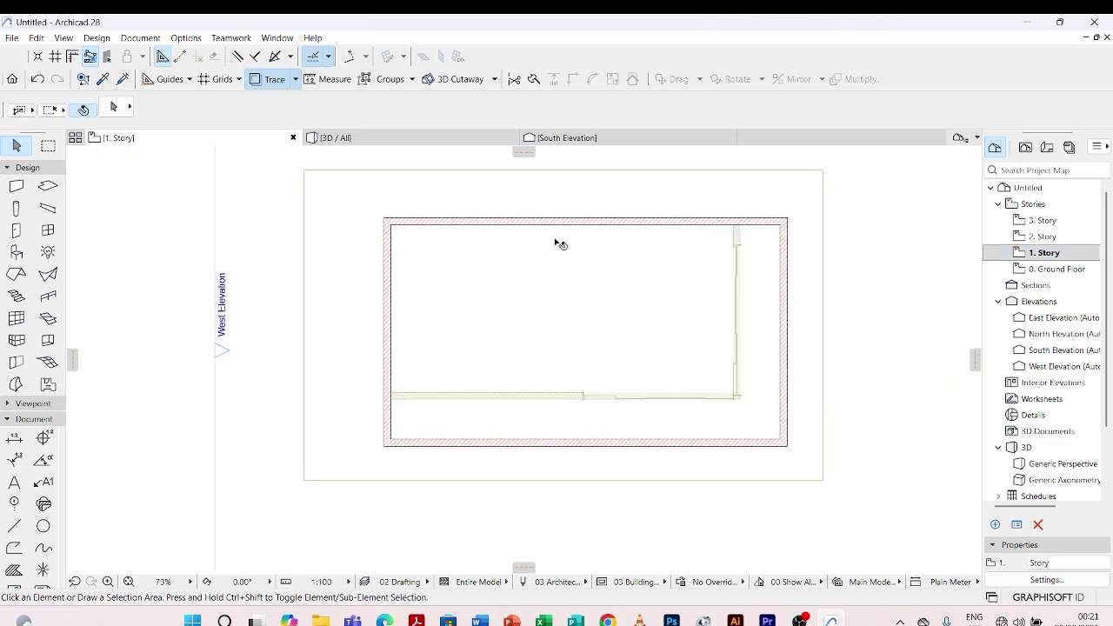
click(437, 278)
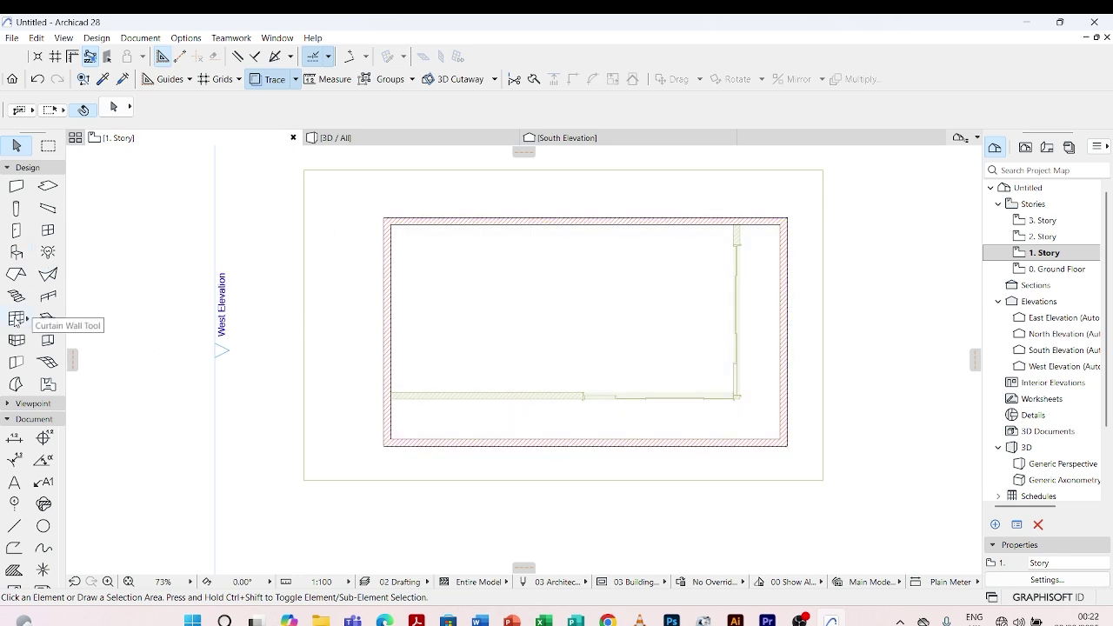
Step: Set the default curtain wall height to 5200 mm in the Curtain Wall tool's settings
click(15, 319)
key(ctrl+t)
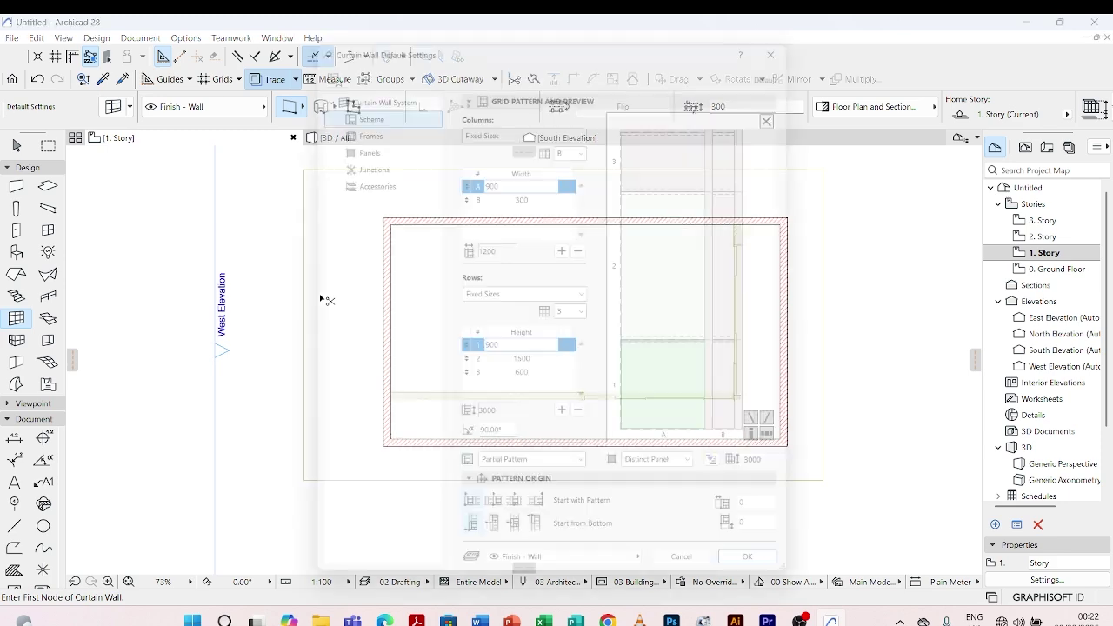
click(374, 84)
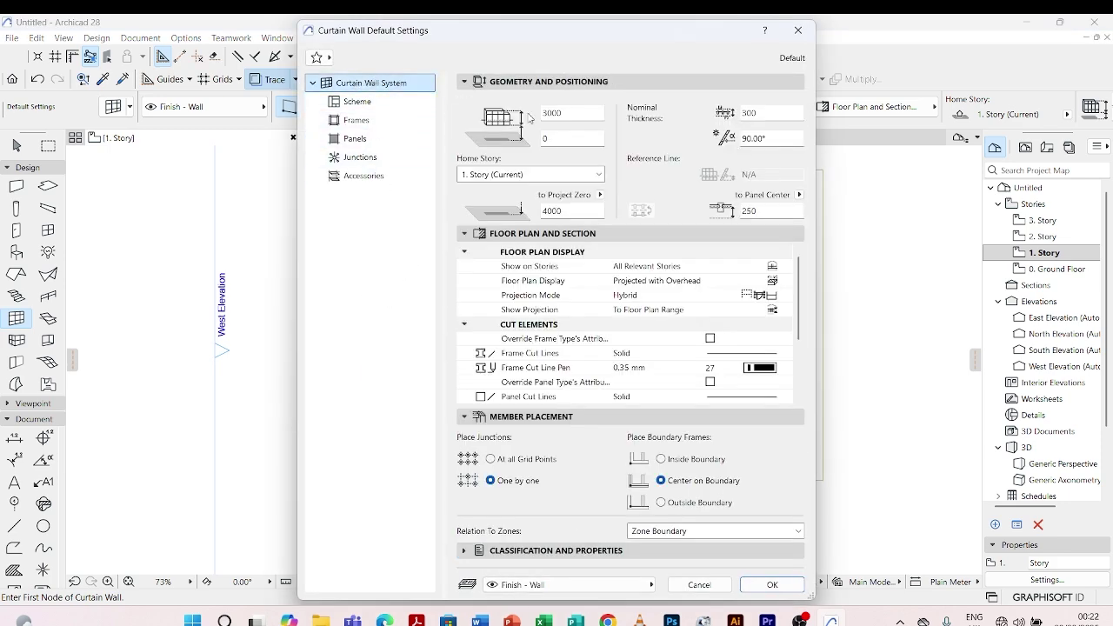
click(564, 114)
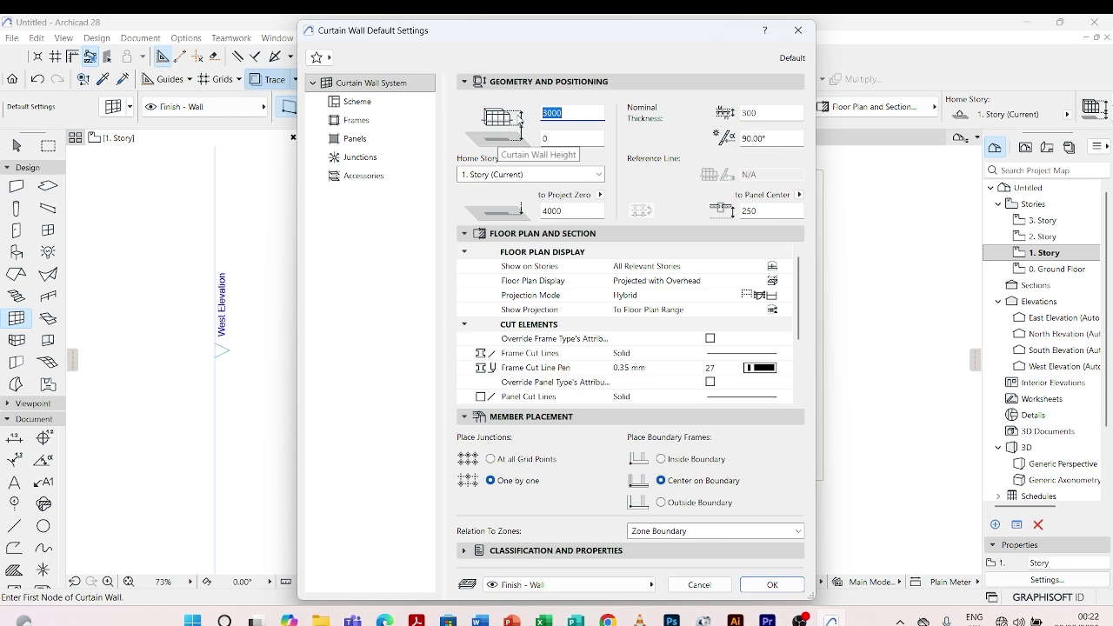
text(52)
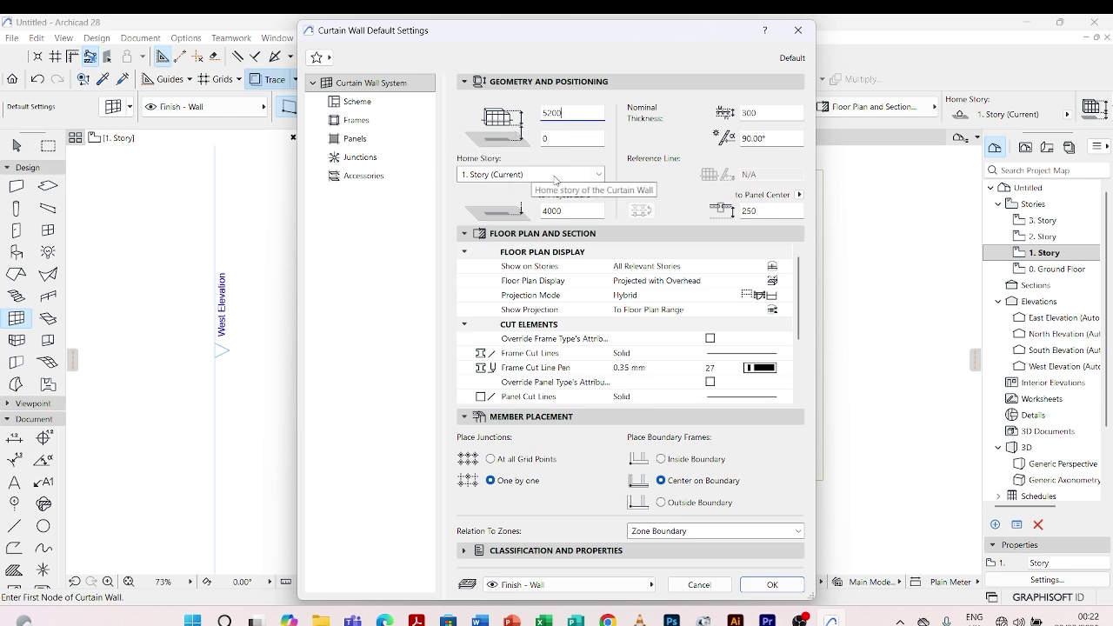
Step: Reduce the curtain wall scheme's grid pattern to a single column and a single row
click(371, 109)
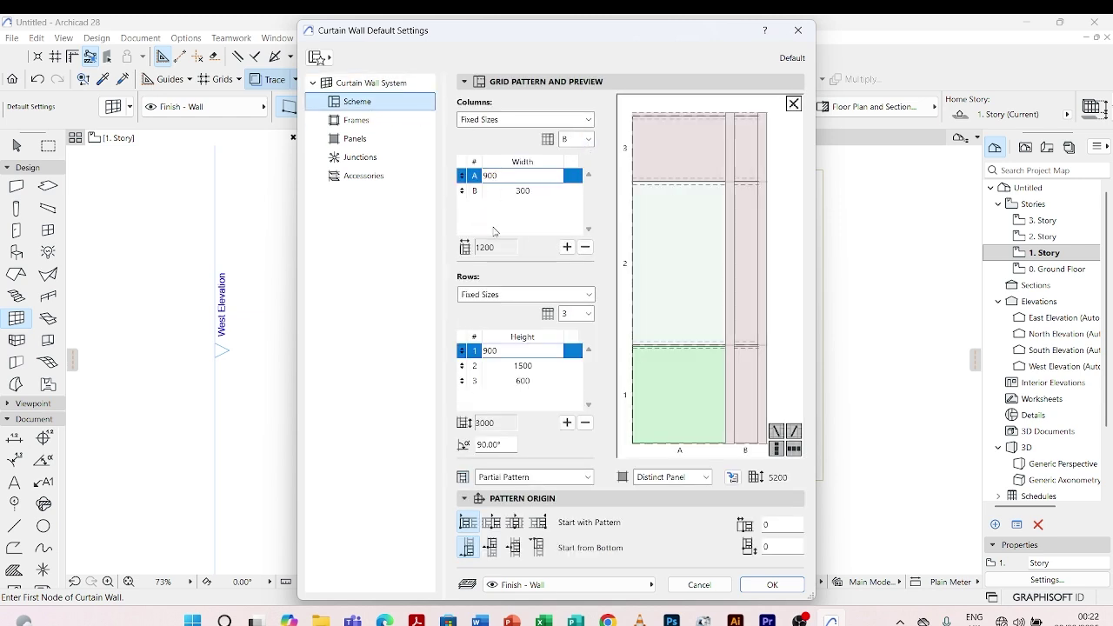
click(585, 248)
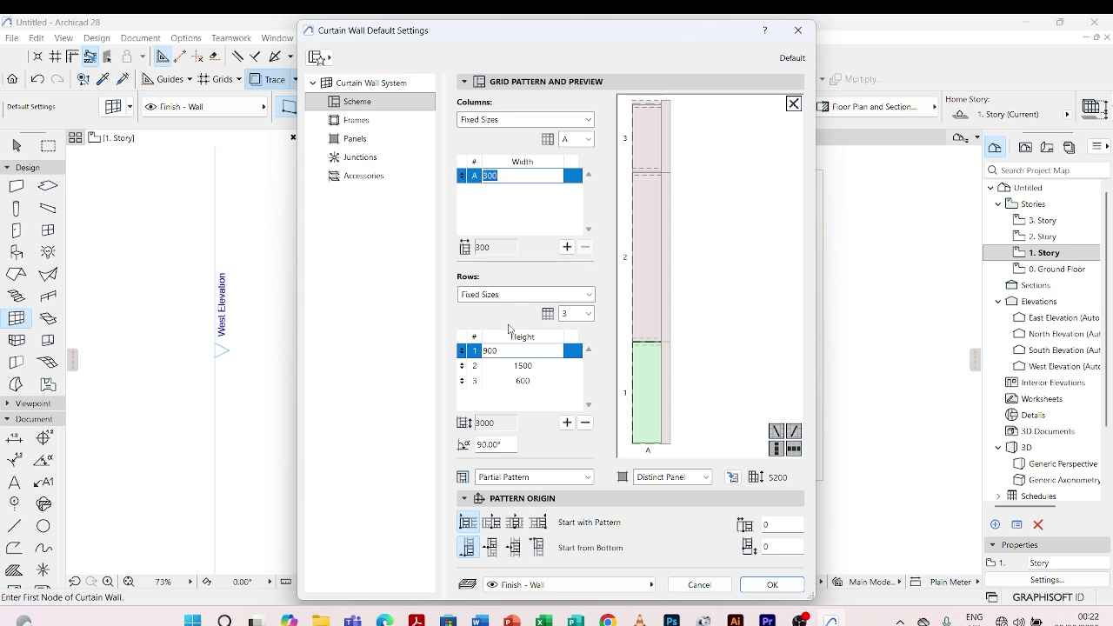
click(584, 422)
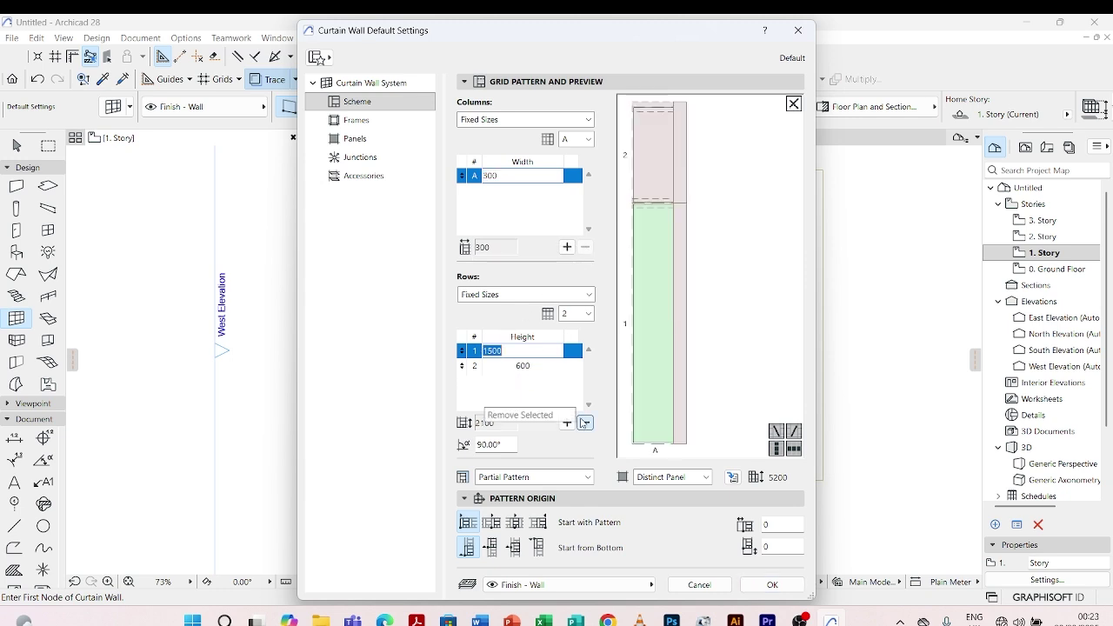
click(585, 422)
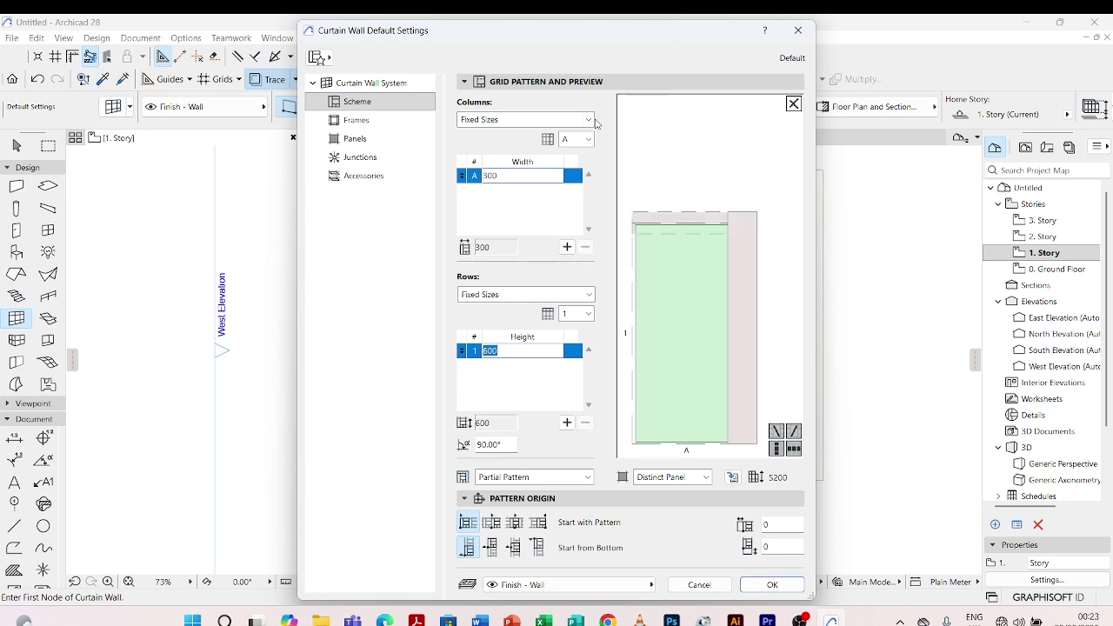
Step: Keep the scheme's columns at Fixed Sizes and set column A's width to 2300 mm
click(588, 119)
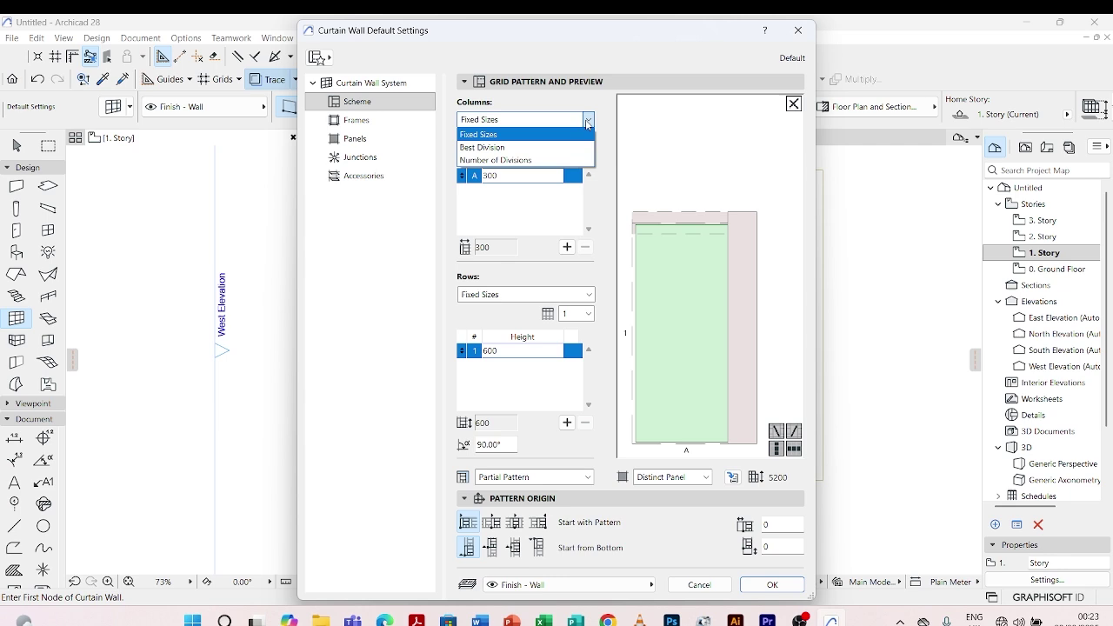
click(503, 135)
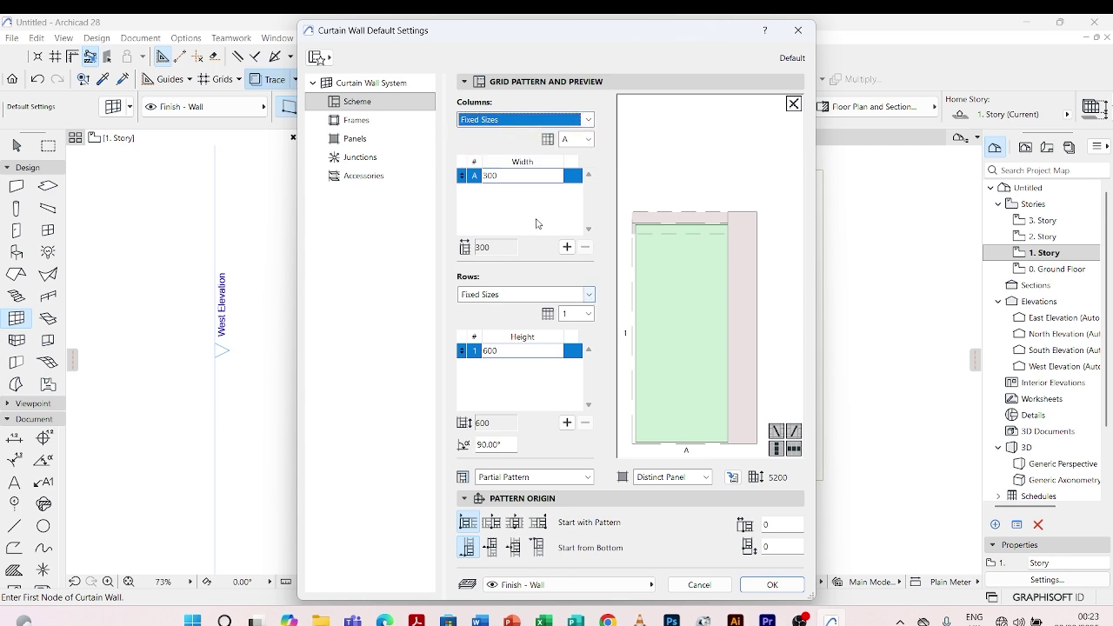
click(514, 173)
drag(514, 173, 470, 178)
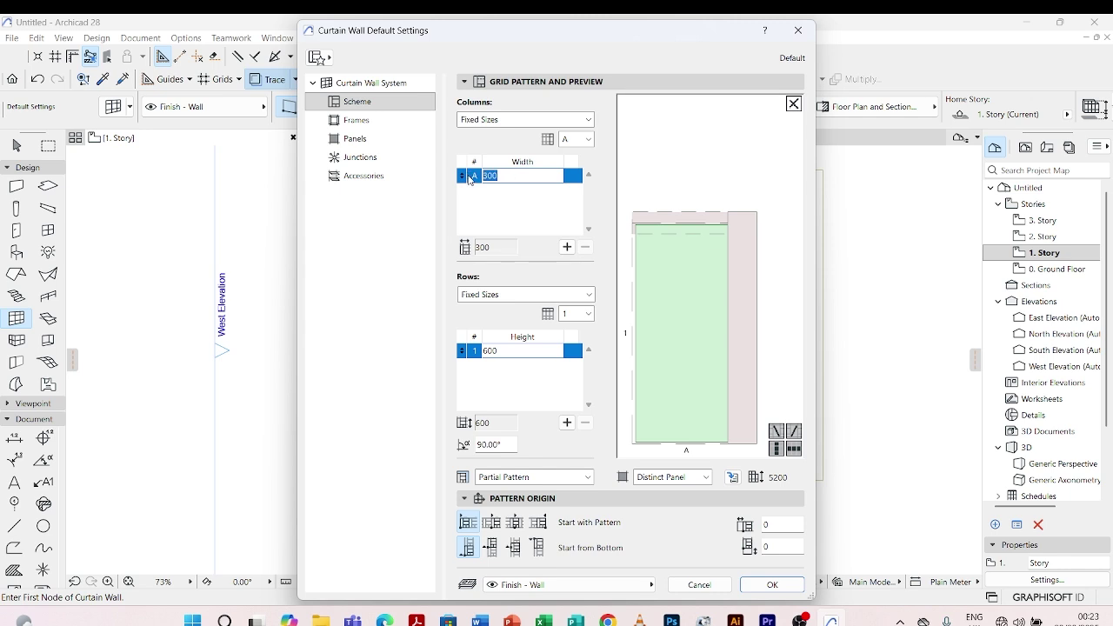
text(23)
key(Return)
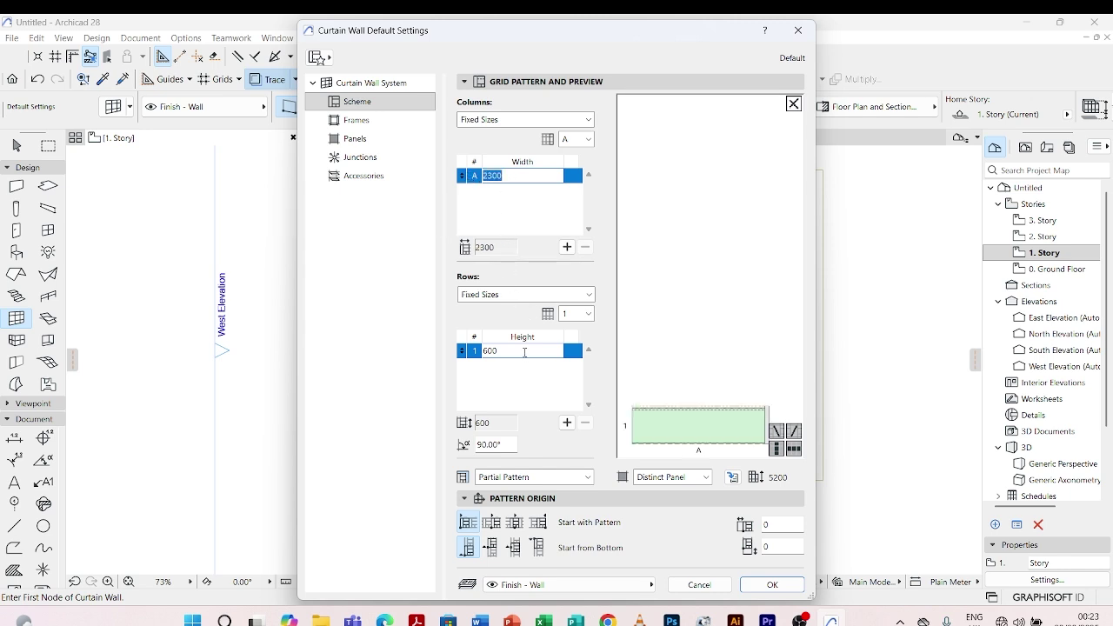
Step: Set the height of the scheme's row 1 to 5200 mm
click(524, 351)
drag(524, 352, 468, 353)
text(52)
key(Return)
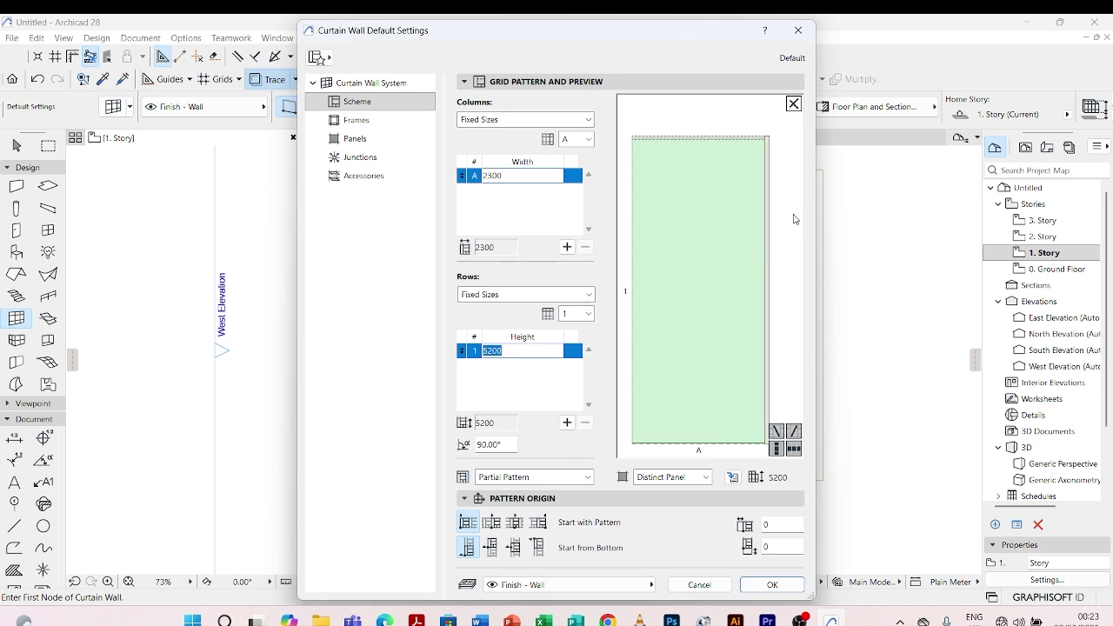
Step: Assign Distinct Panel to the pattern's single cell and change its vertical mullion frame to Division
click(706, 477)
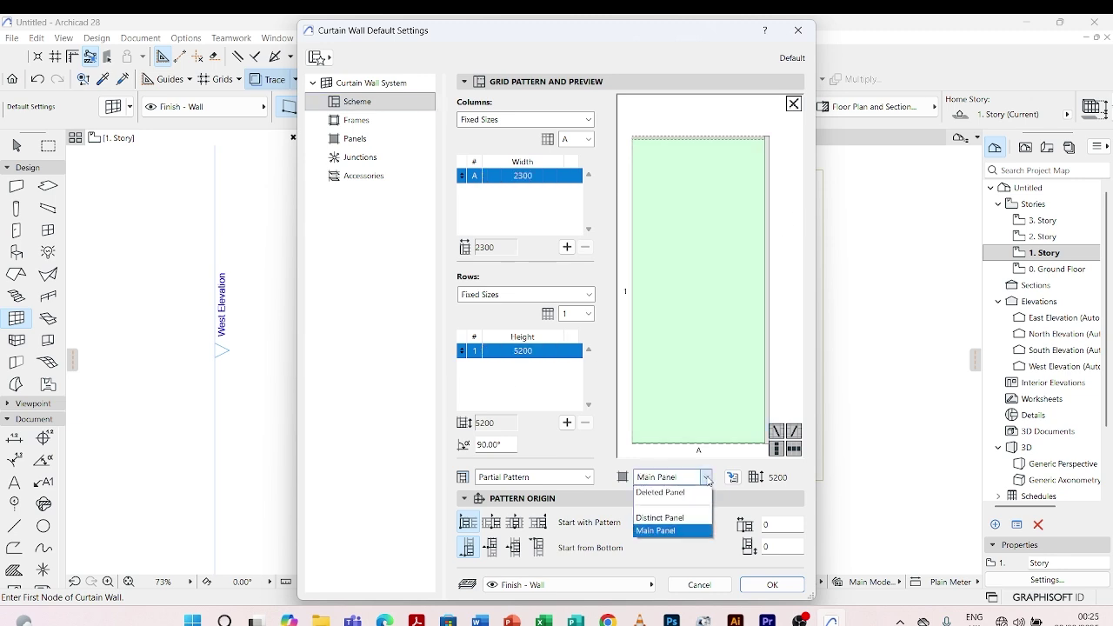
click(661, 518)
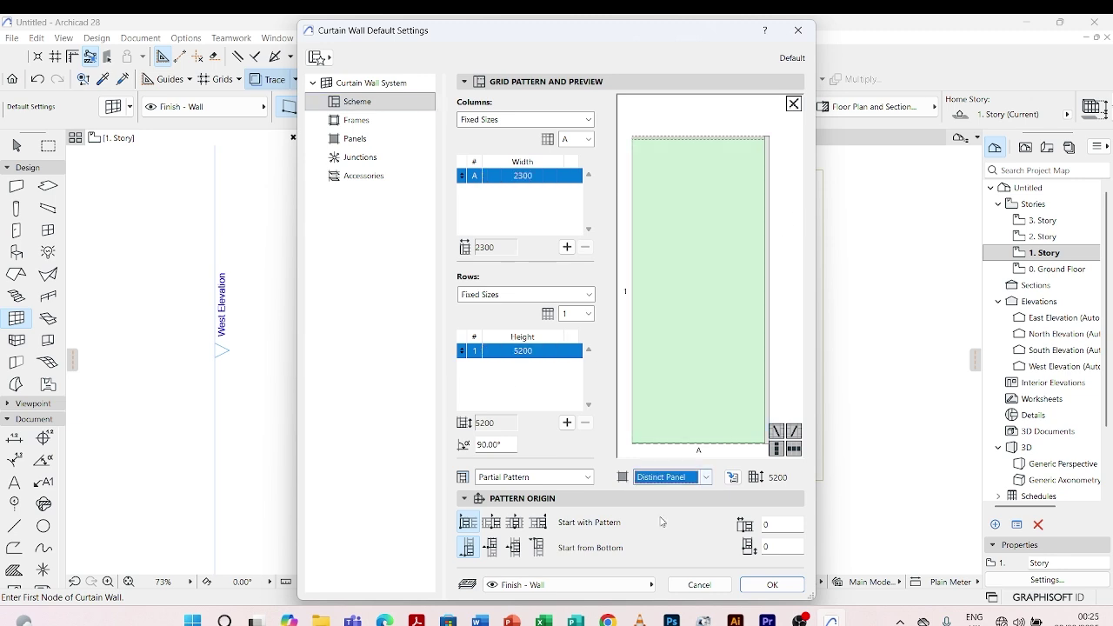
click(767, 346)
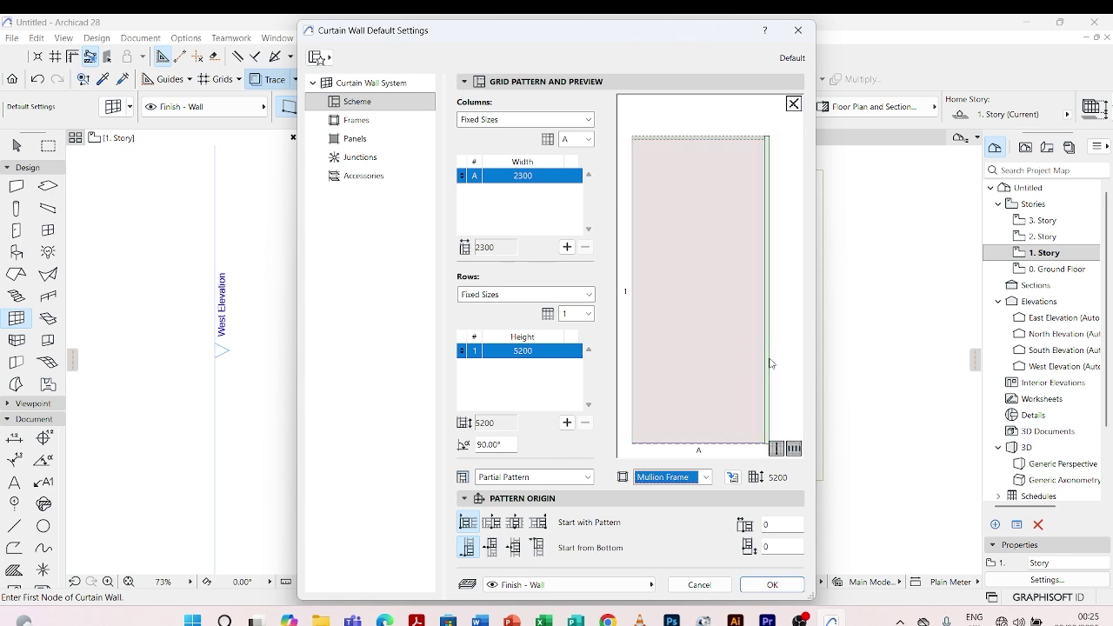
click(706, 478)
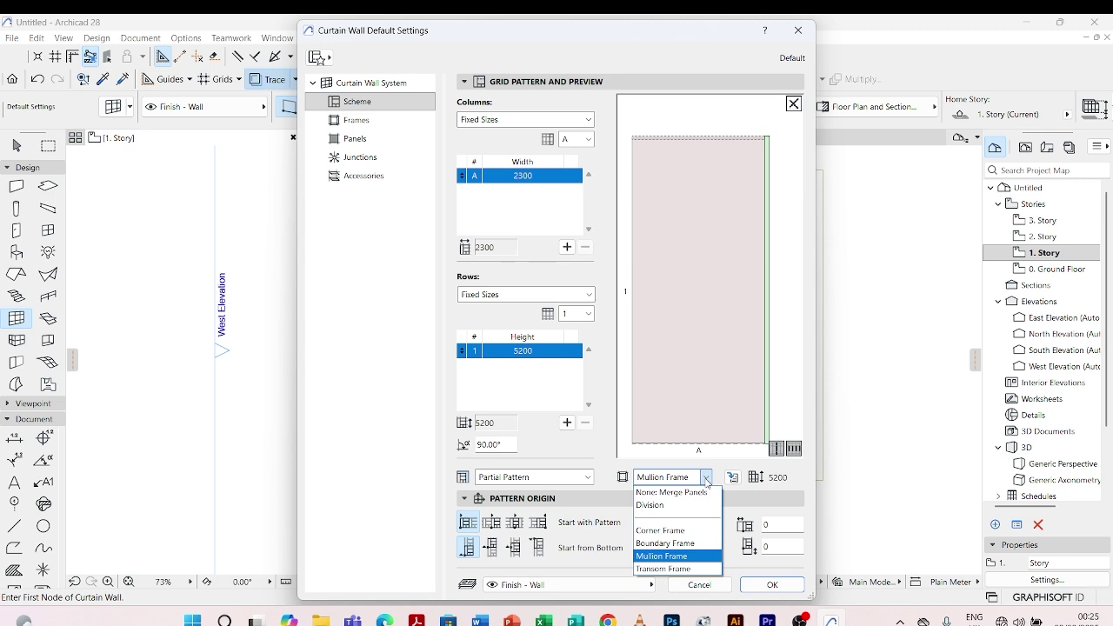
click(664, 505)
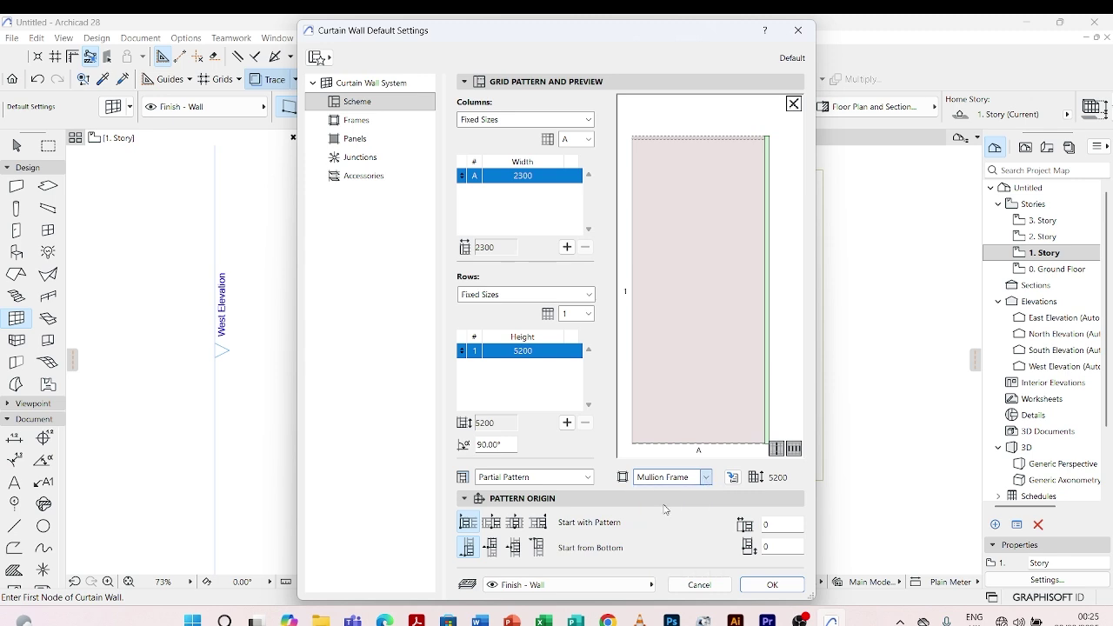
Step: Change the transom frame along the pattern's upper edge to Division
click(706, 130)
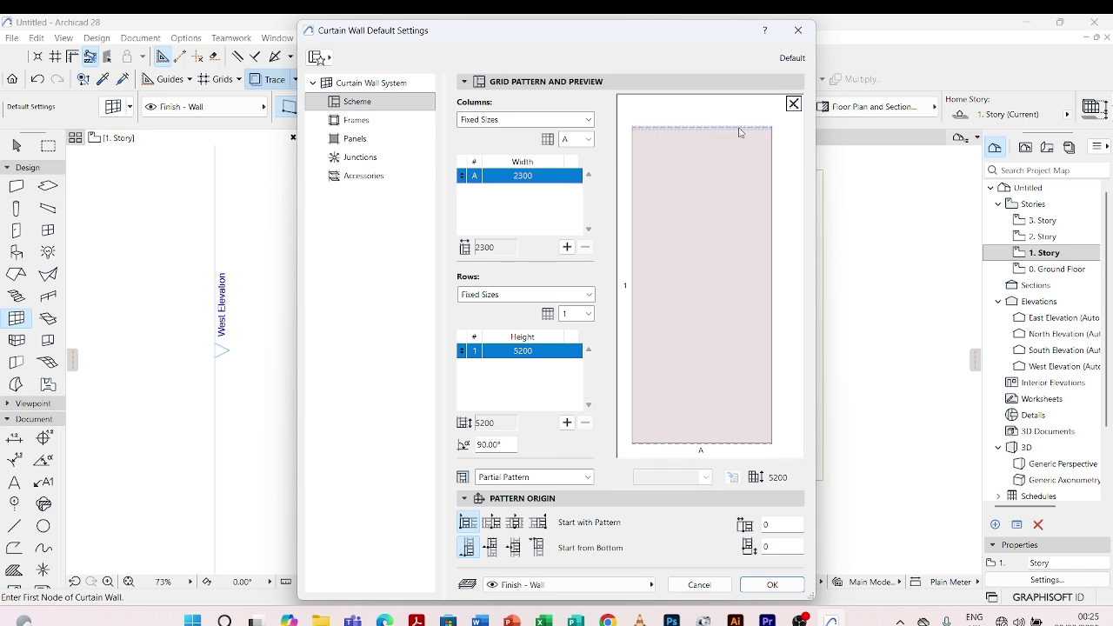
click(705, 128)
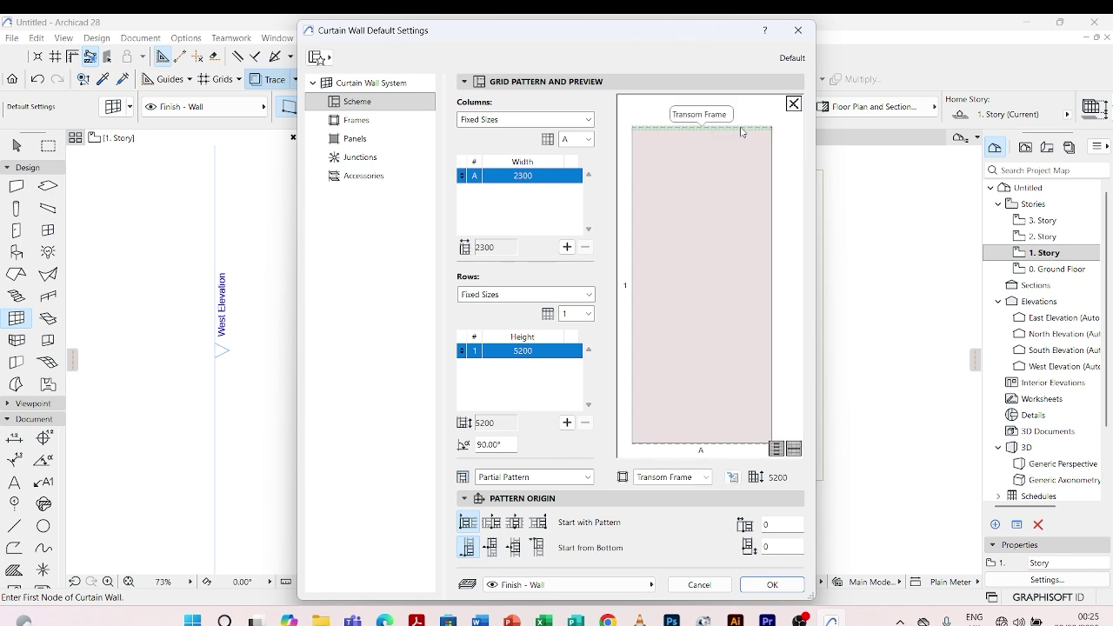
click(704, 478)
click(661, 505)
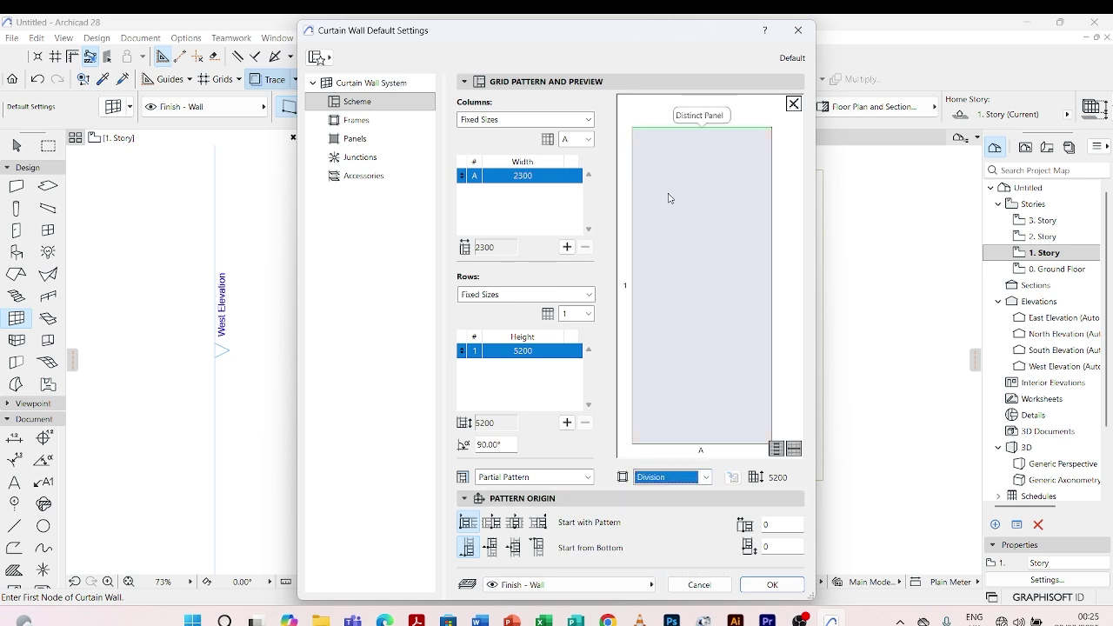
click(708, 203)
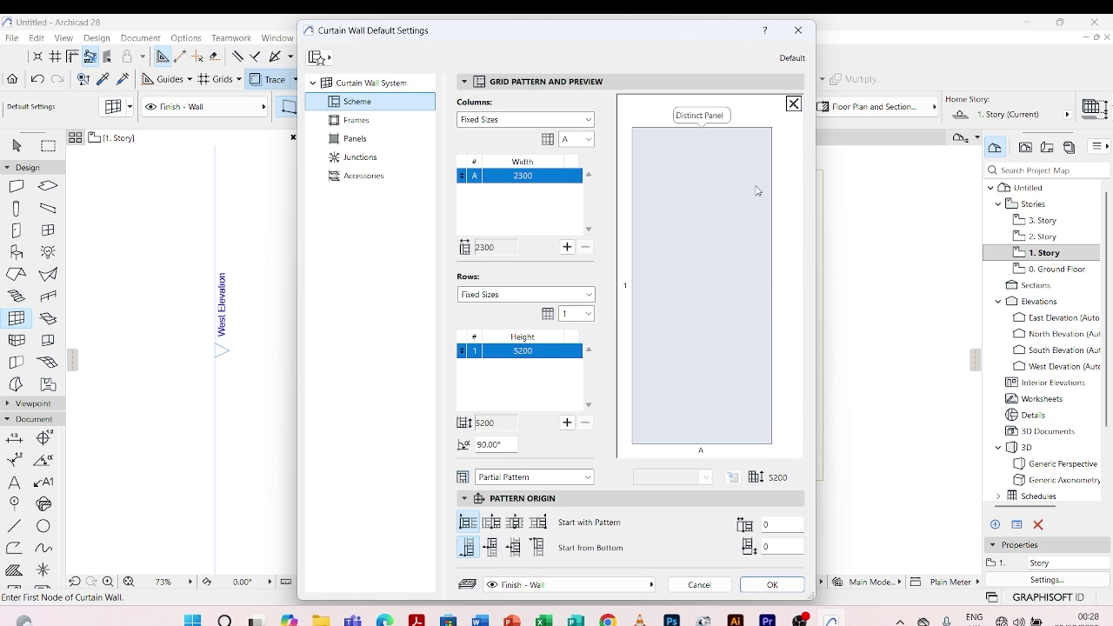
Step: Set the curtain wall's Boundary Frame type to Invisible, leaving the Mullion Frame as Built-in Frame
click(368, 123)
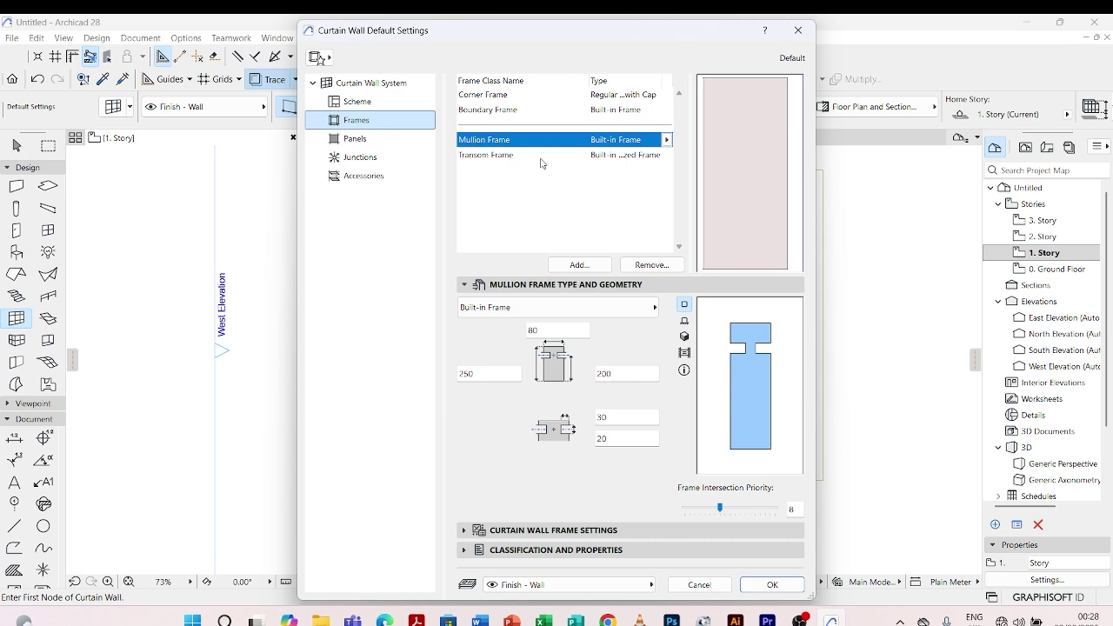
click(664, 143)
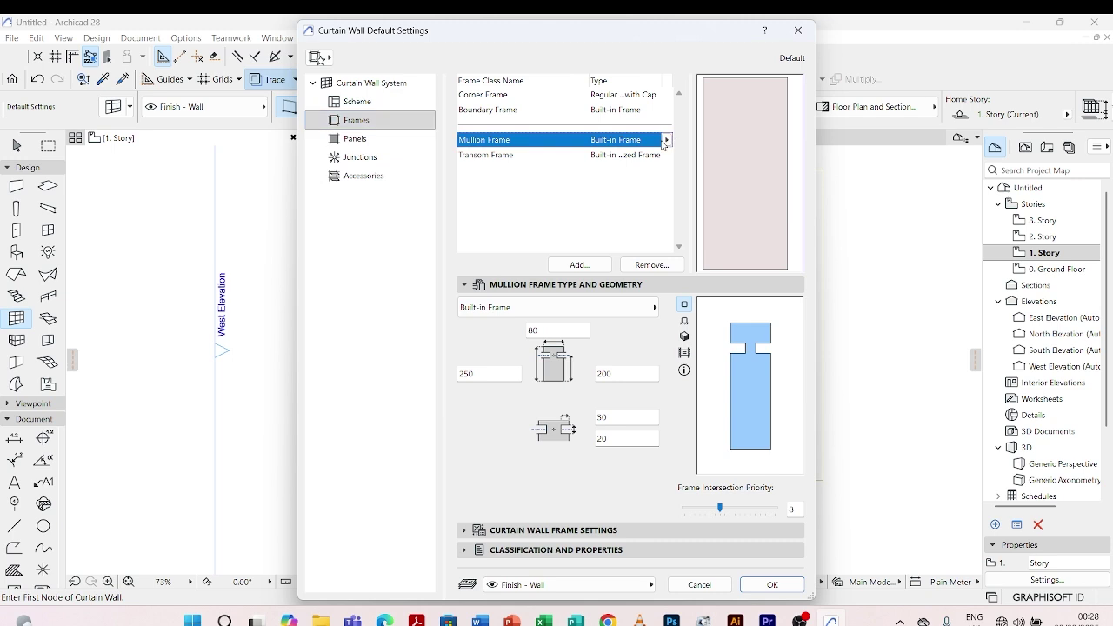
click(665, 140)
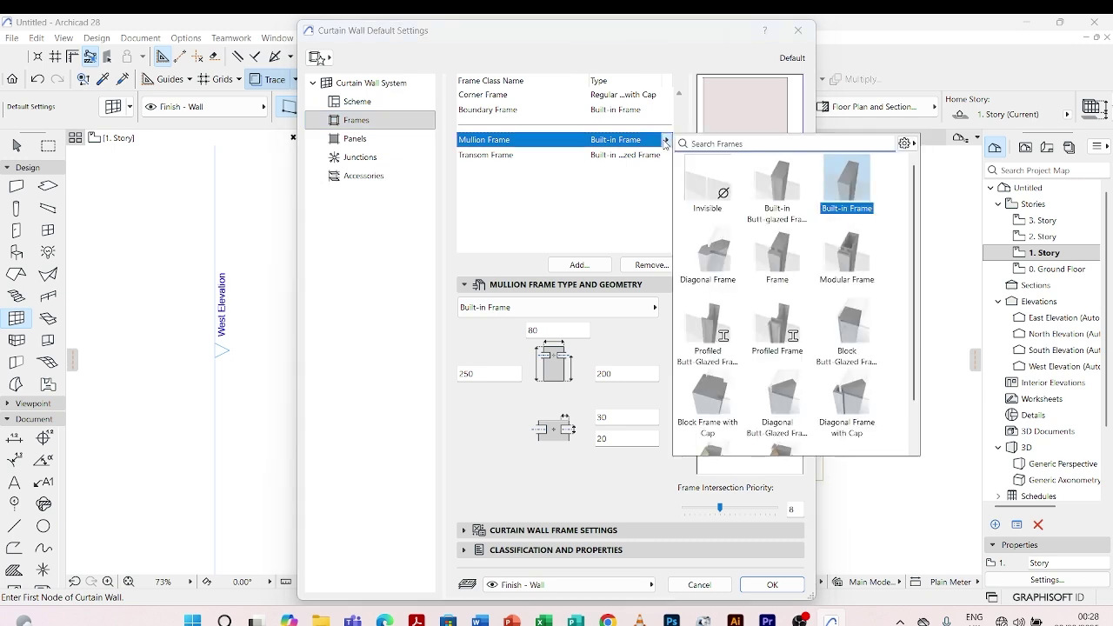
click(621, 179)
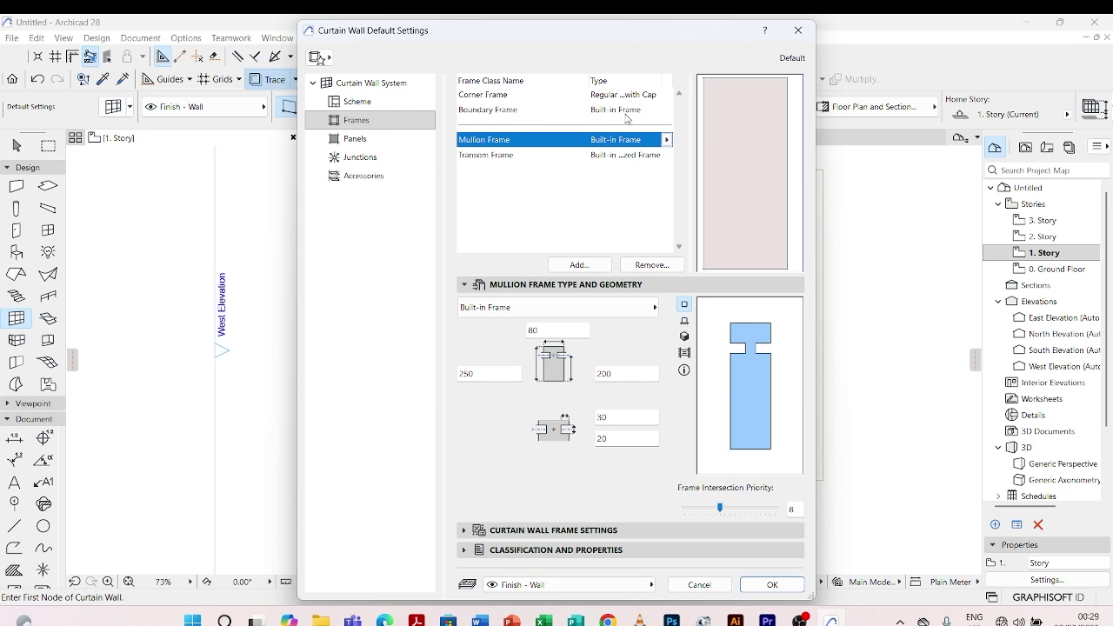
click(625, 114)
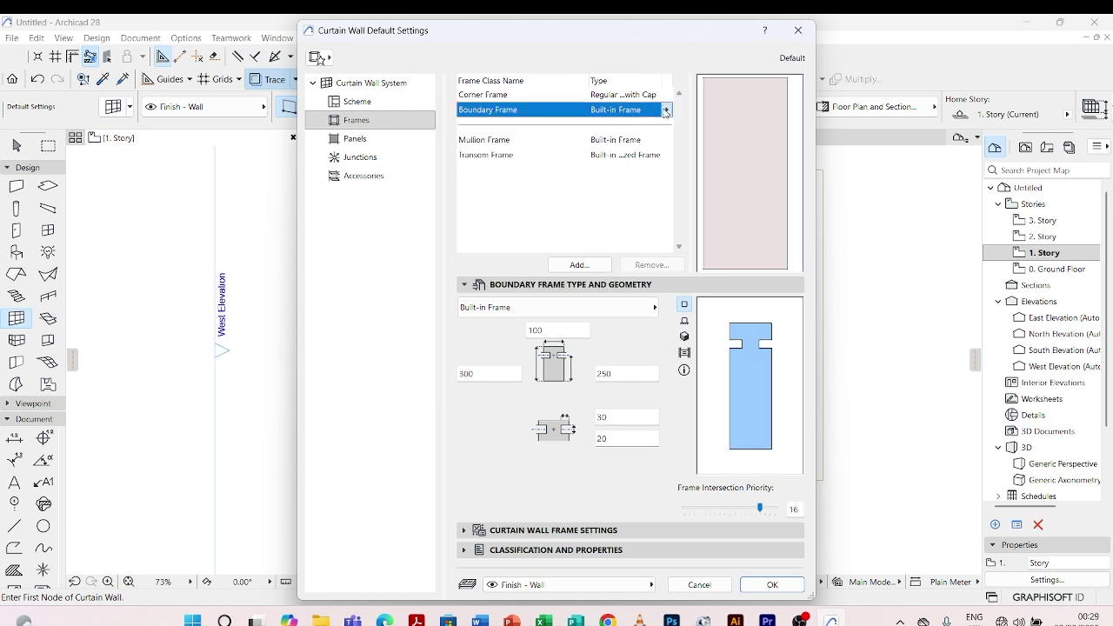
click(666, 110)
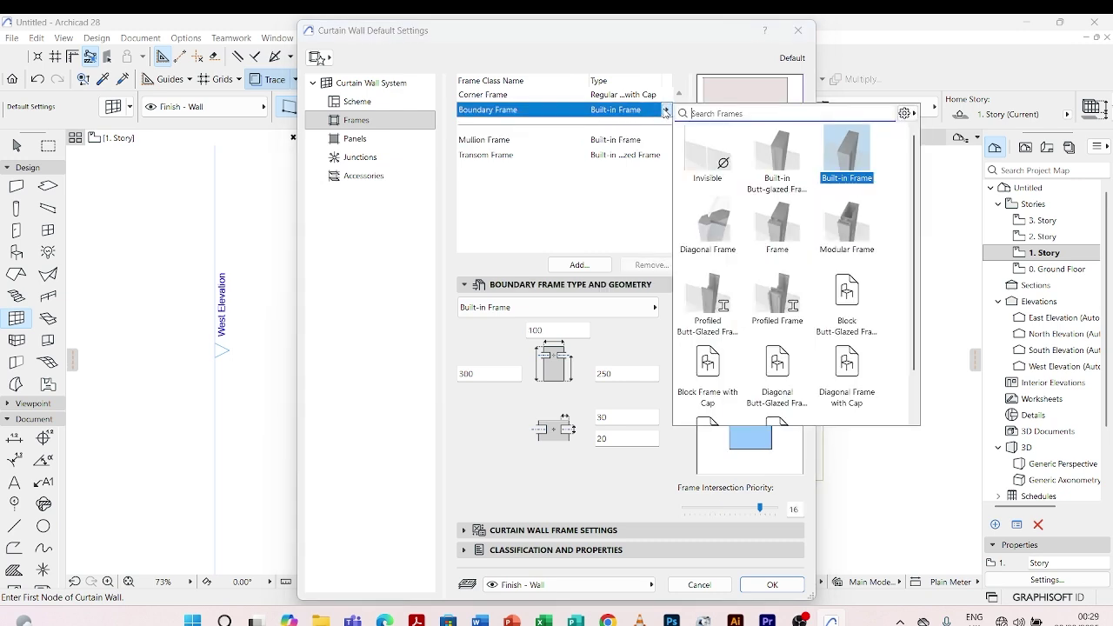
click(721, 159)
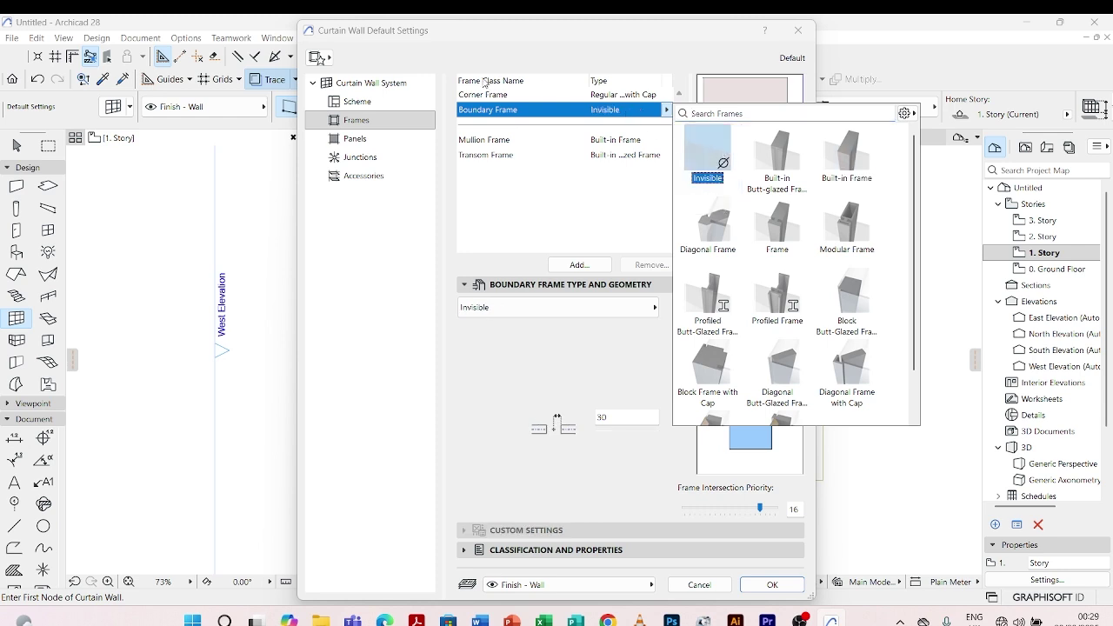
Step: Set the curtain wall's Corner Frame type to Invisible
click(664, 95)
click(667, 94)
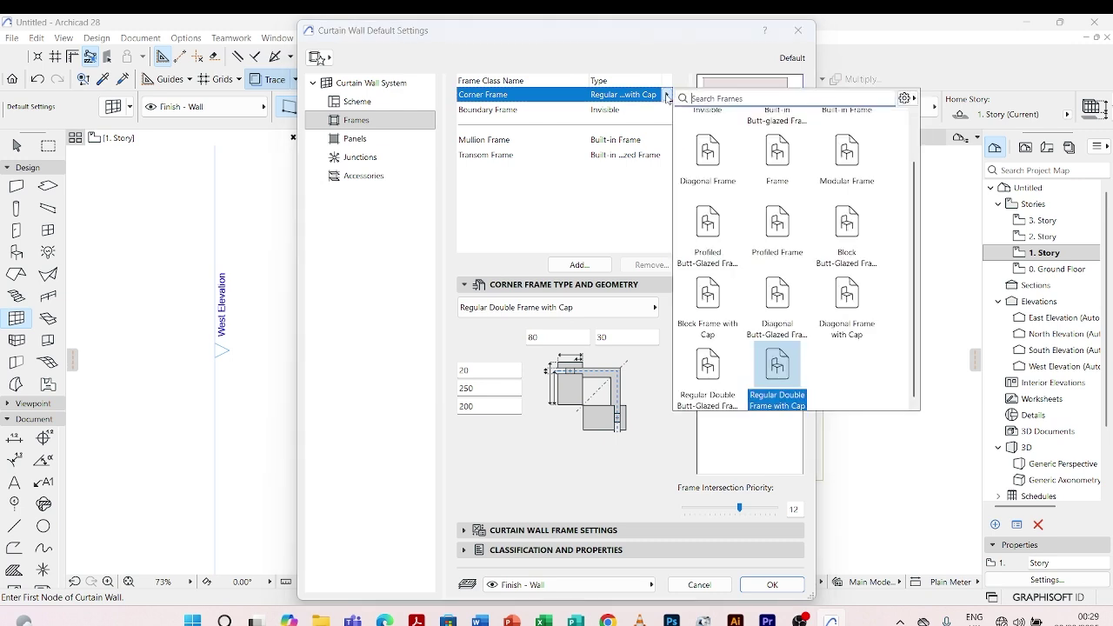
scroll(711, 160, up, 1)
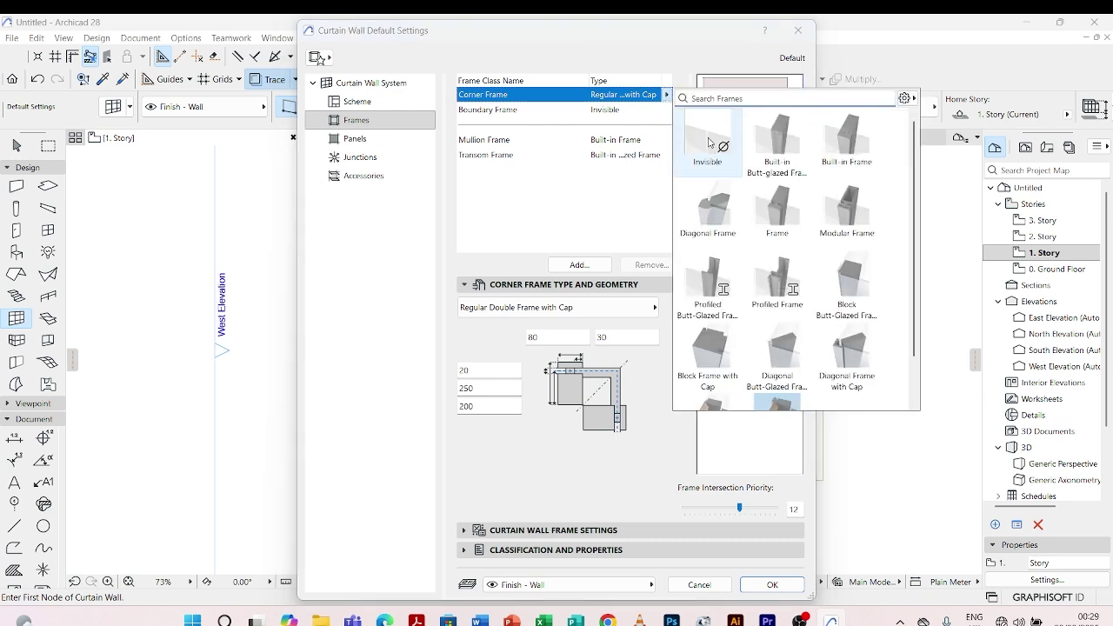
click(711, 159)
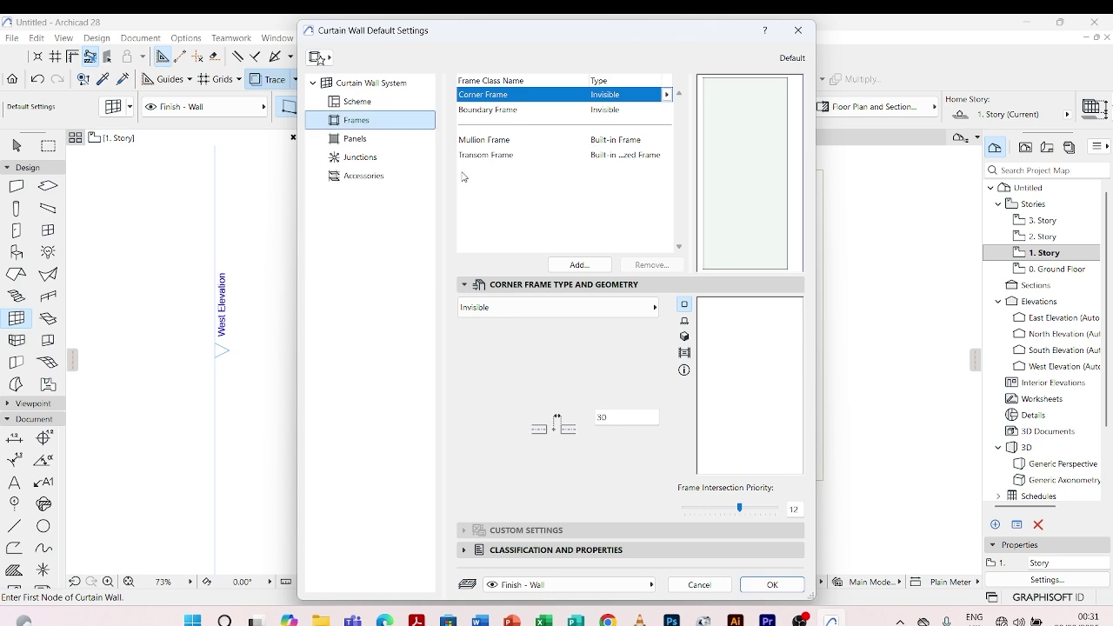
Step: Change the Distinct Panel type to CW Custom Panel with wall cladding 01 as its panel, and confirm the curtain wall settings
click(372, 148)
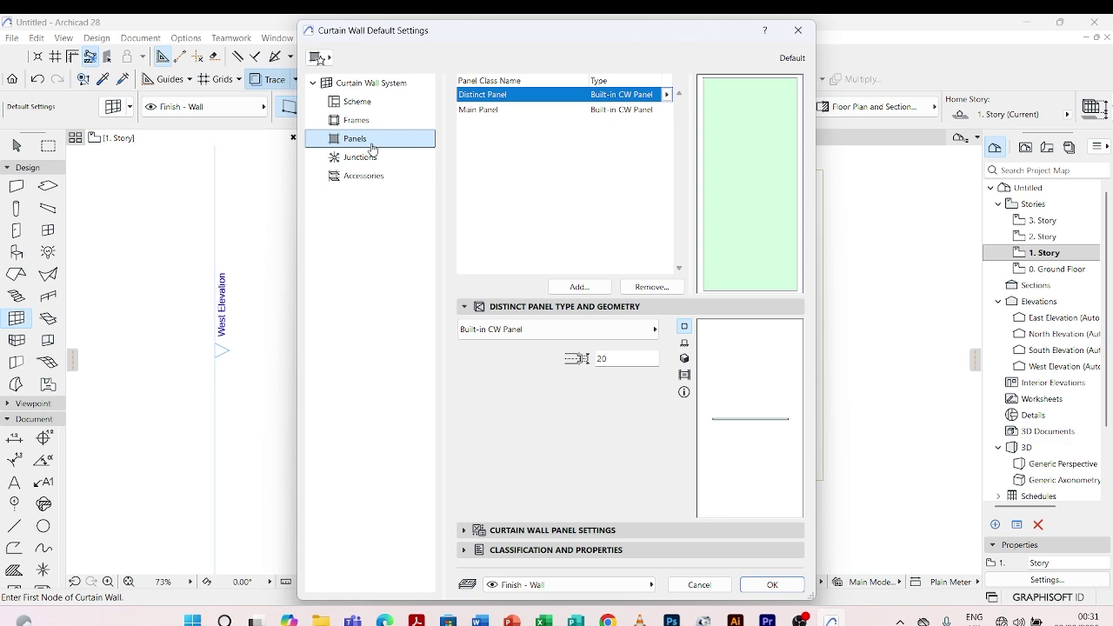
click(666, 95)
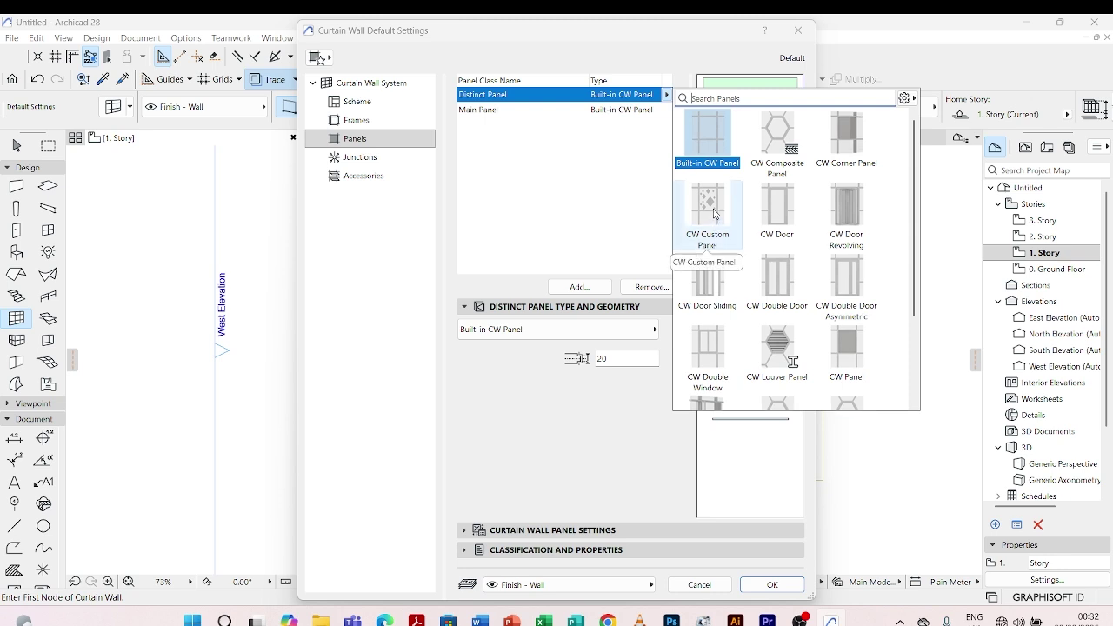
click(713, 213)
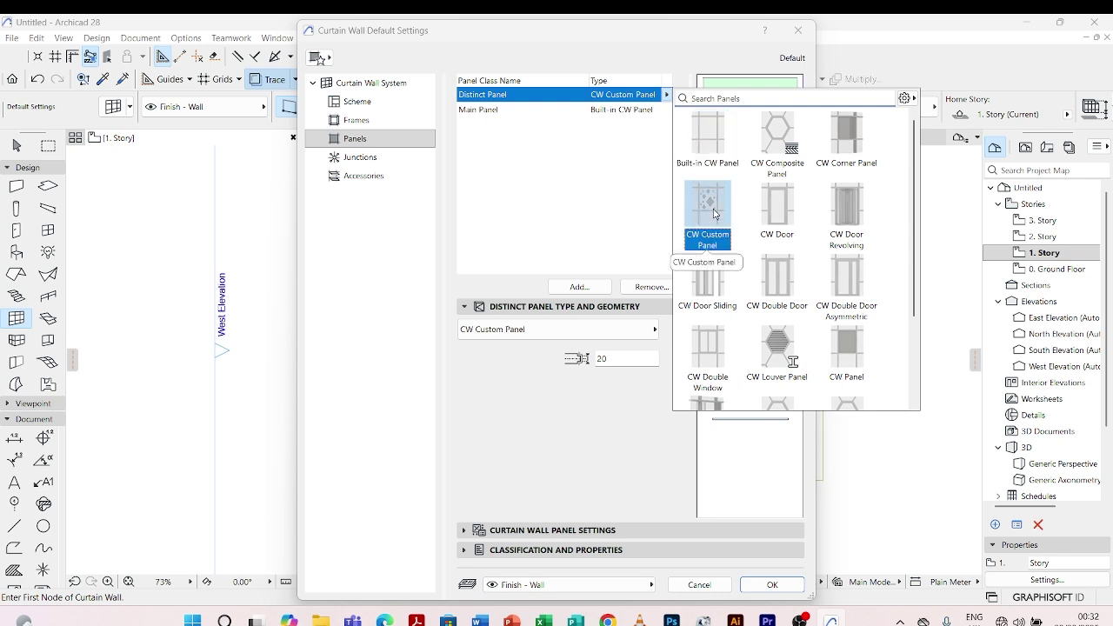
click(567, 219)
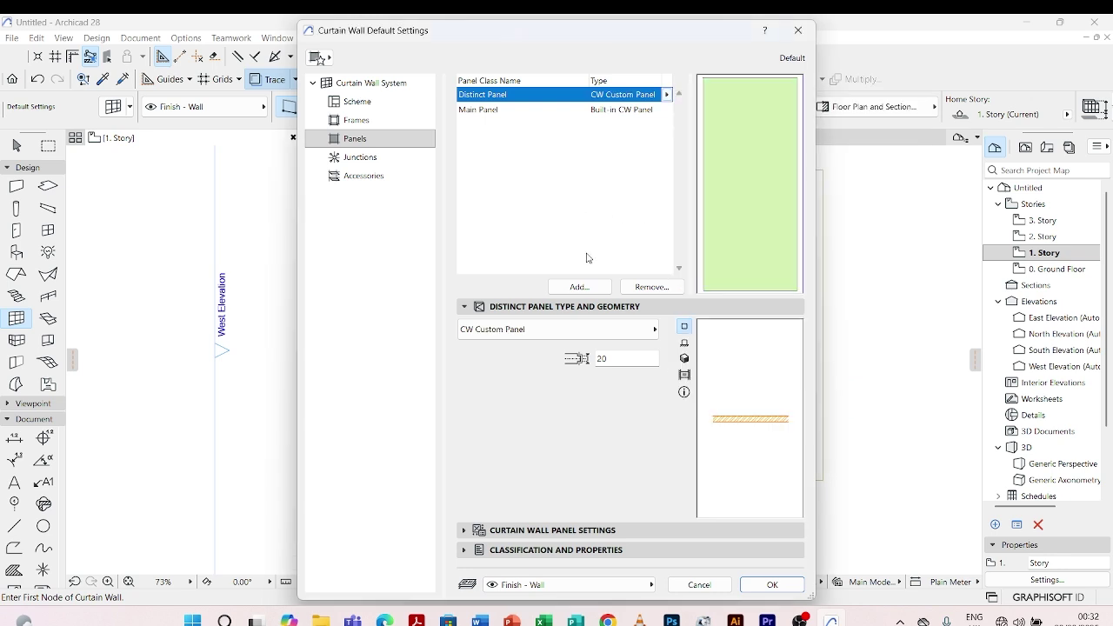
click(532, 531)
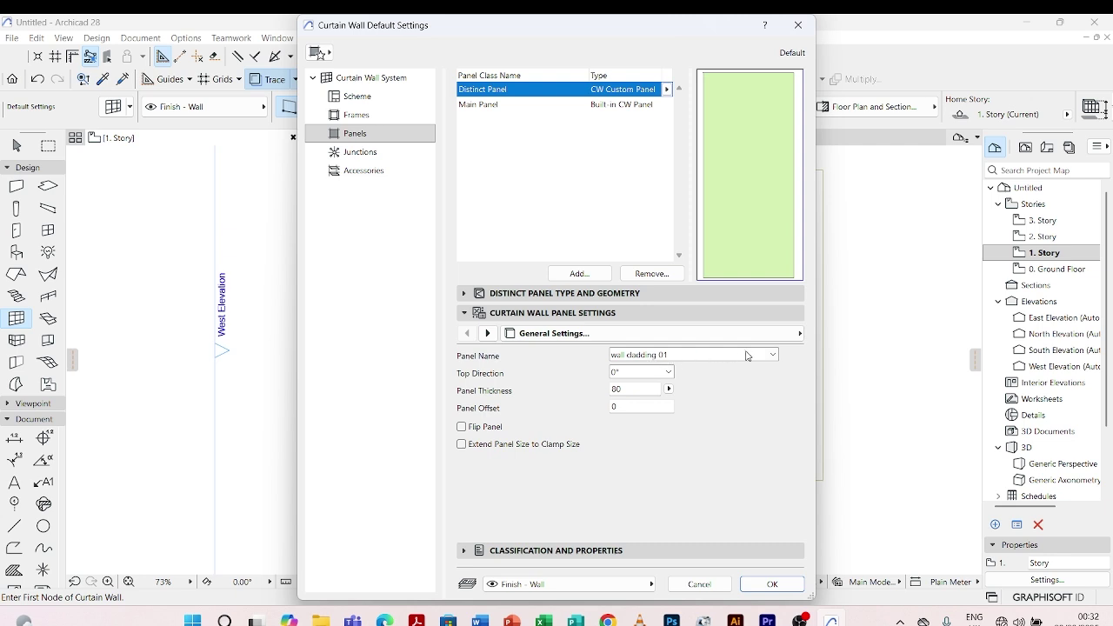
click(771, 583)
Step: Trace a chained curtain wall around the building's four outer wall corners on 1. Story, closing it at the starting corner
scroll(445, 288, down, 2)
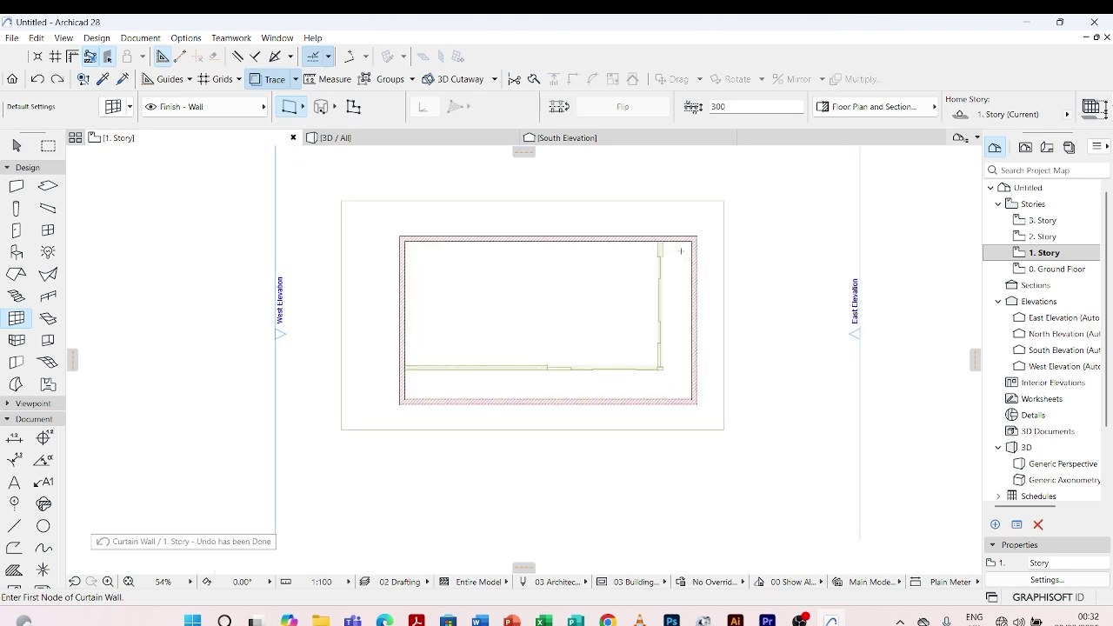
scroll(680, 251, up, 3)
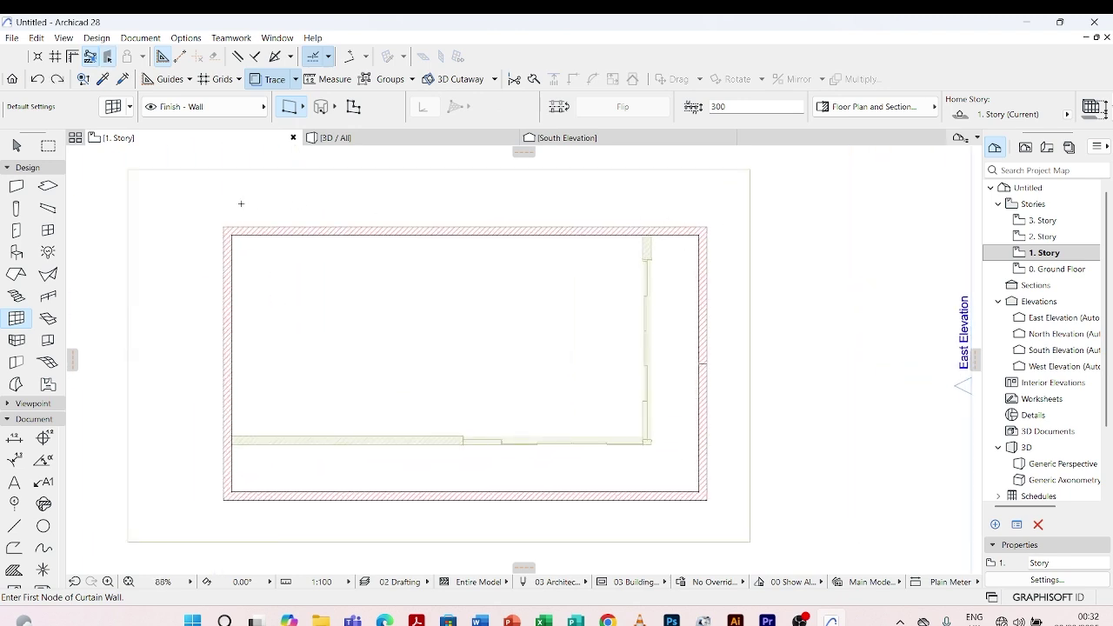
scroll(573, 217, down, 2)
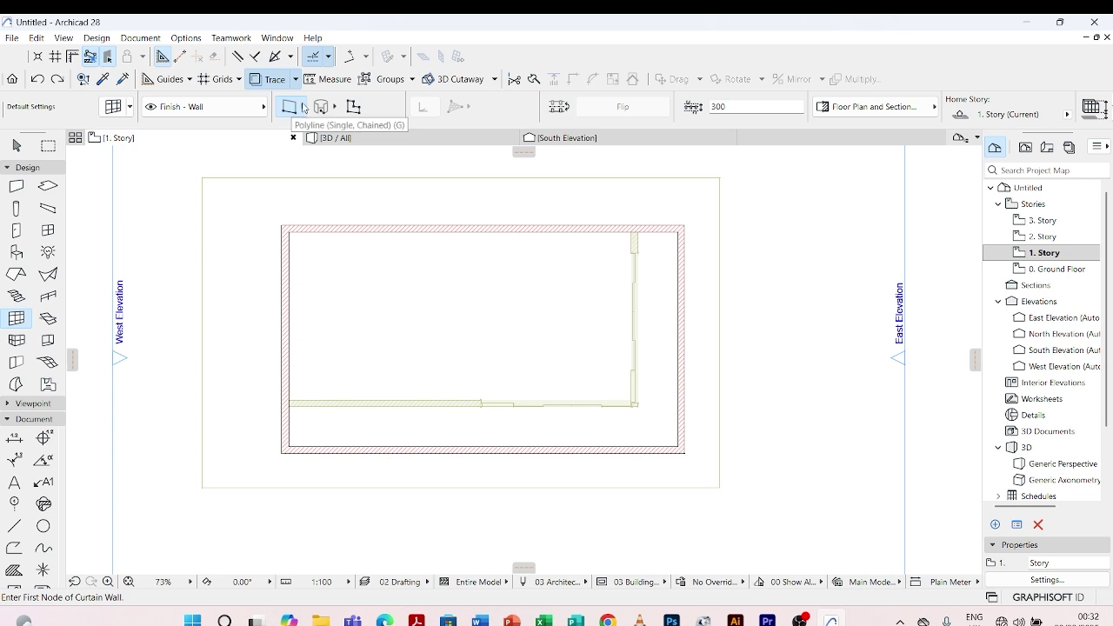
click(303, 107)
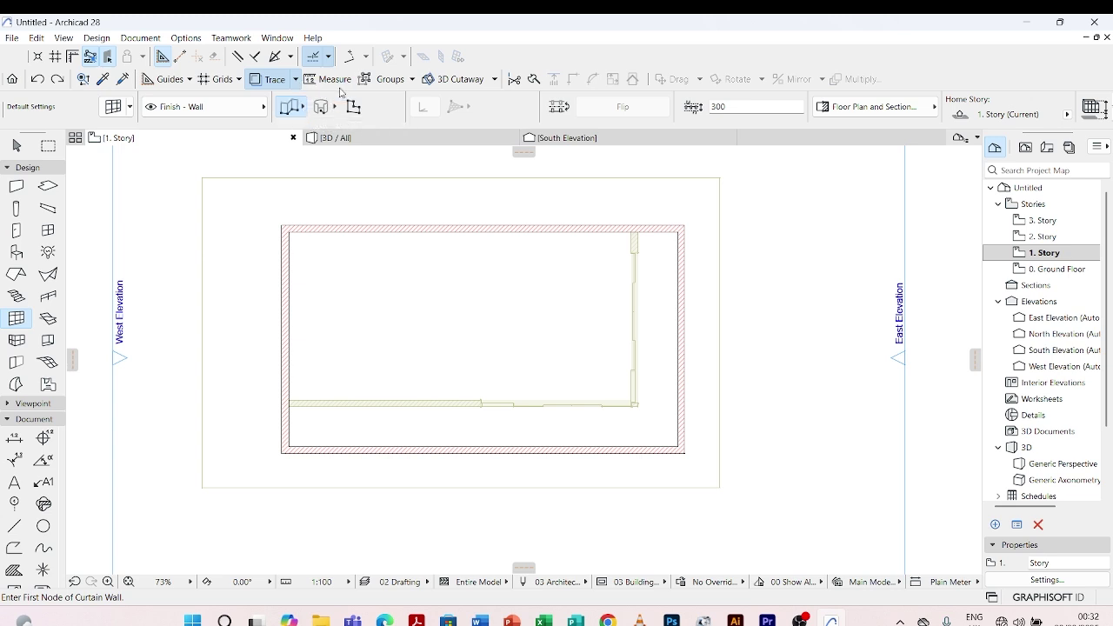
scroll(293, 194, up, 7)
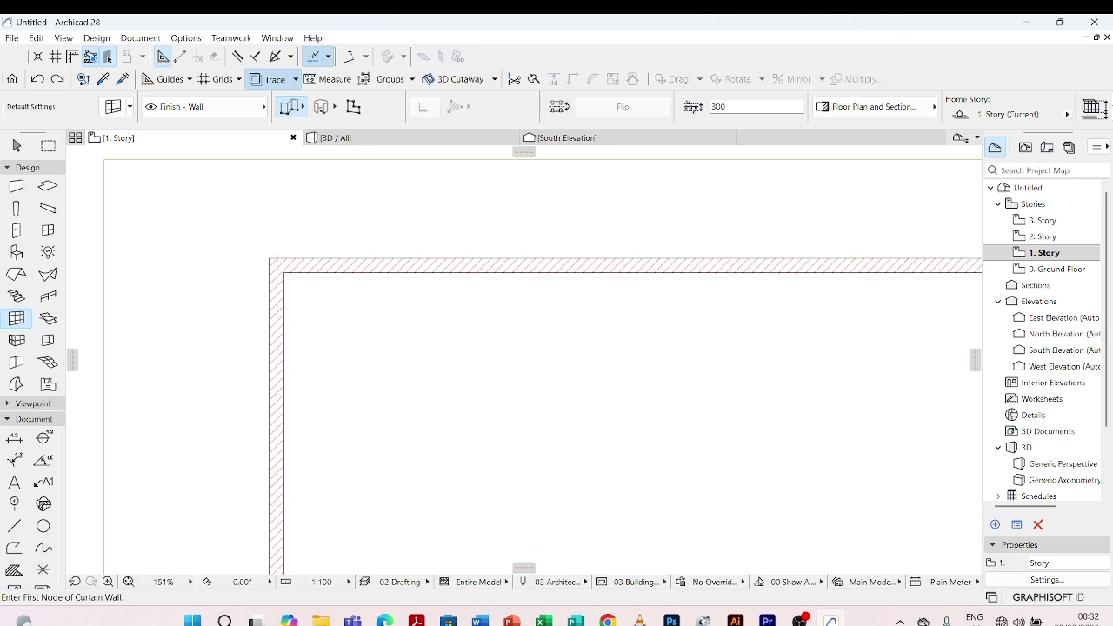
click(270, 257)
scroll(276, 232, down, 8)
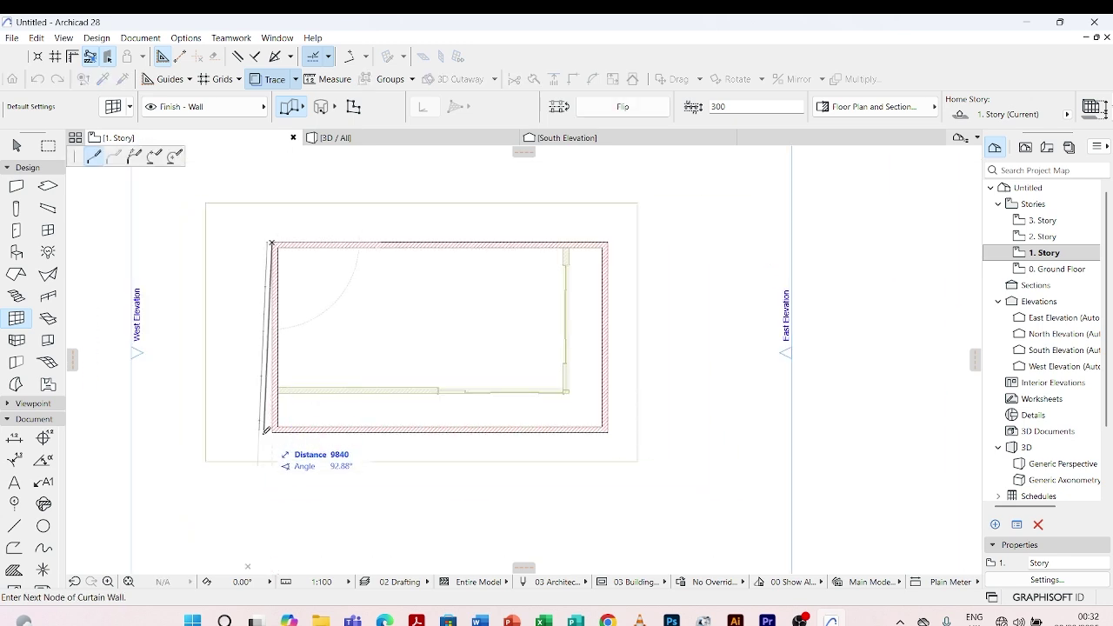
scroll(279, 424, up, 5)
click(279, 425)
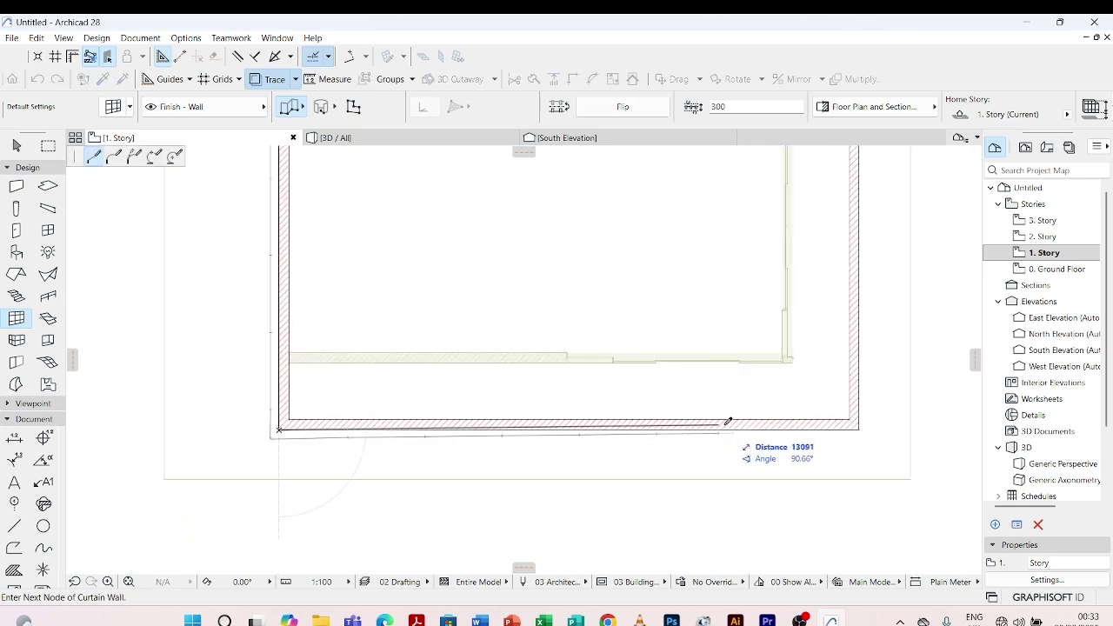
click(860, 428)
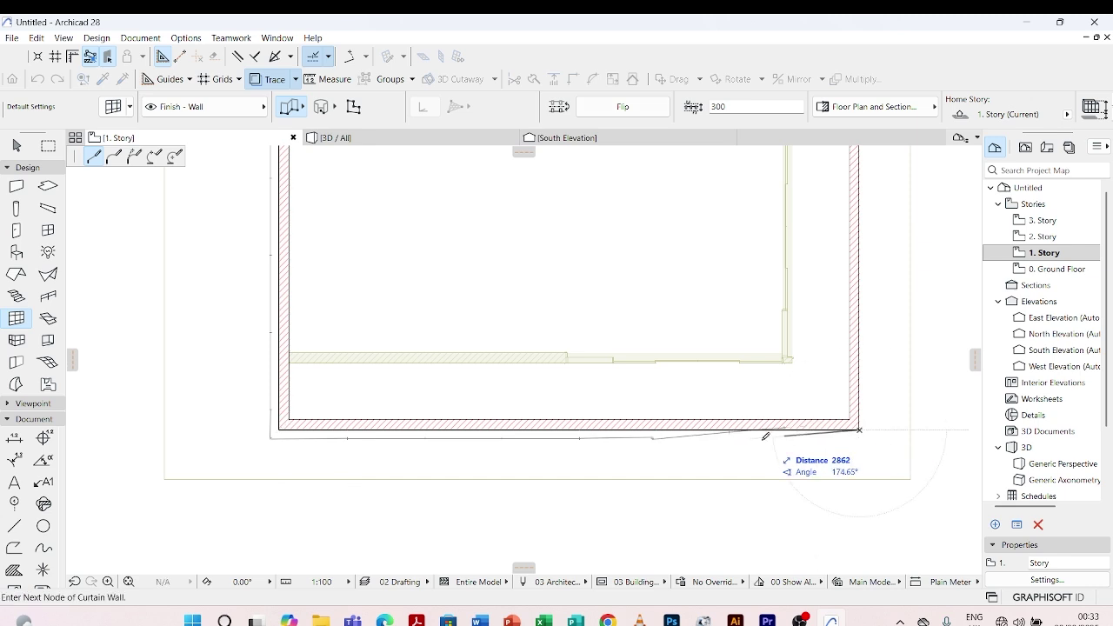
scroll(808, 330, down, 5)
scroll(811, 291, up, 5)
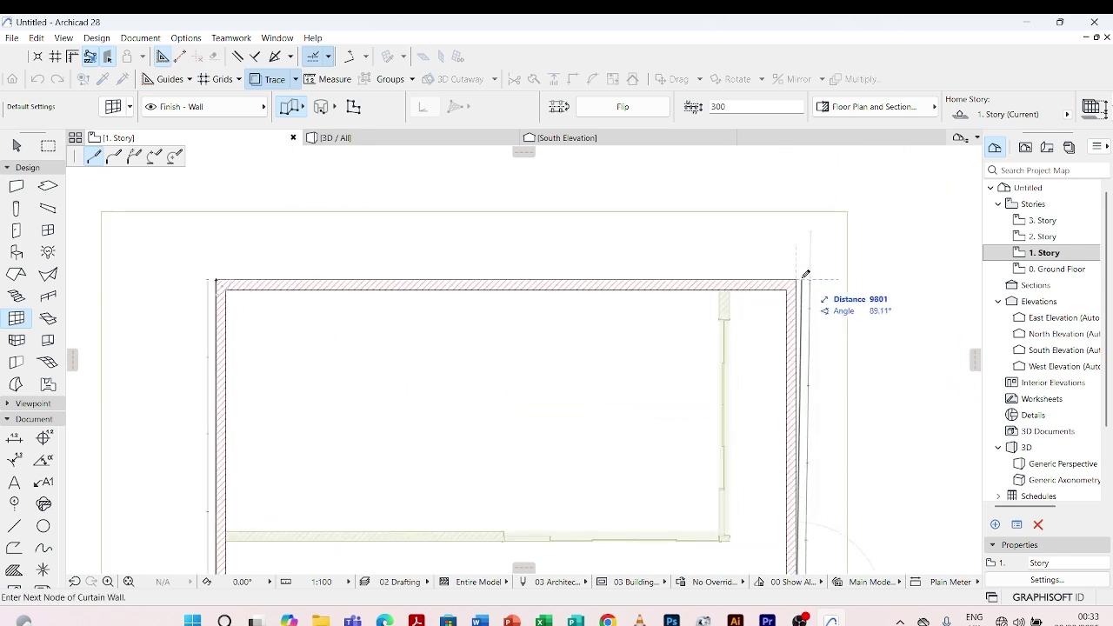
click(798, 279)
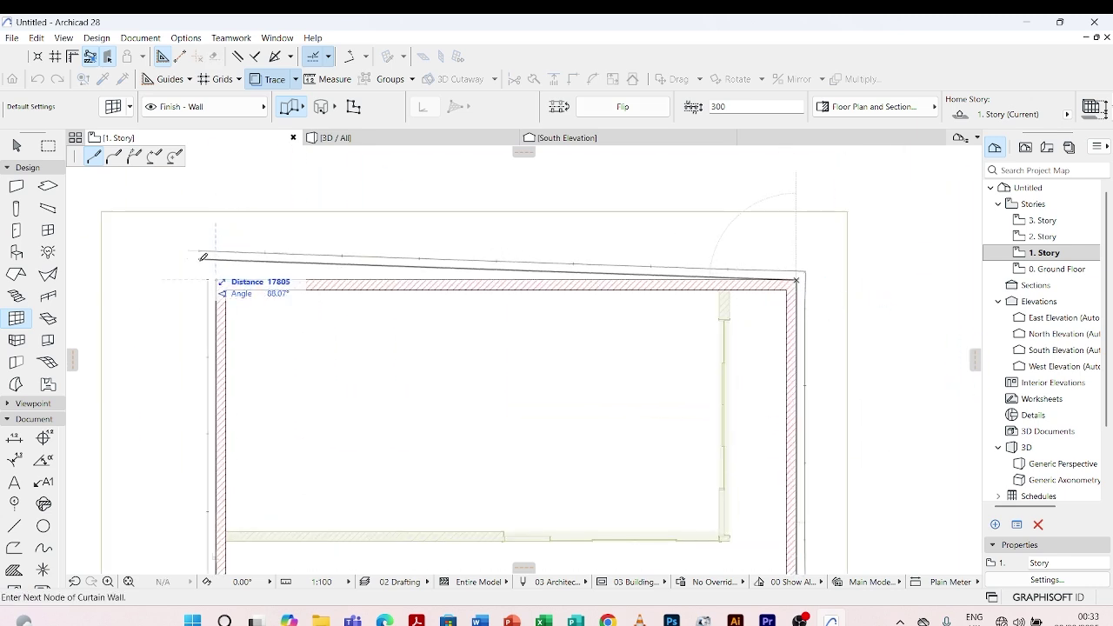
click(218, 276)
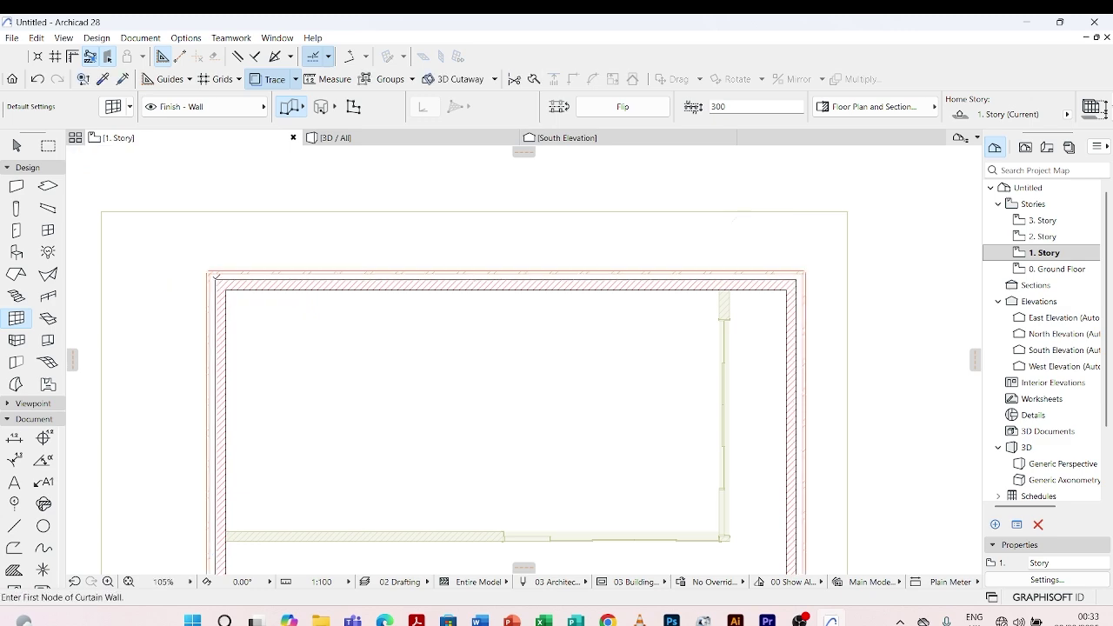
scroll(405, 181, down, 3)
key(Escape)
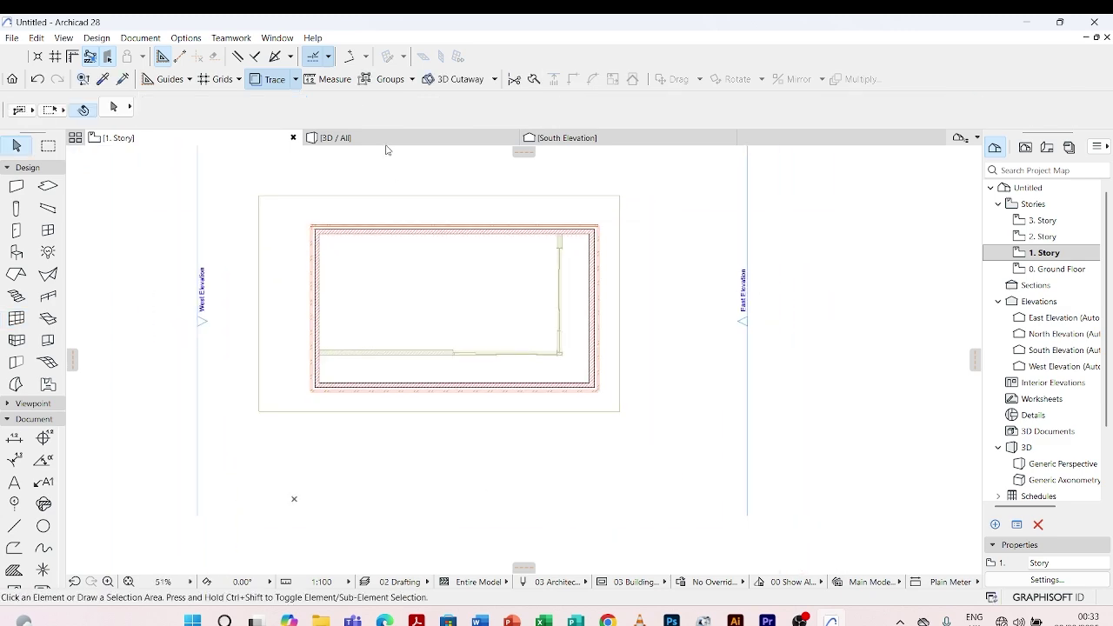
Step: In the 3D view, change the top link of one long upper-storey wall behind the perforated facade to Not Linked
click(387, 140)
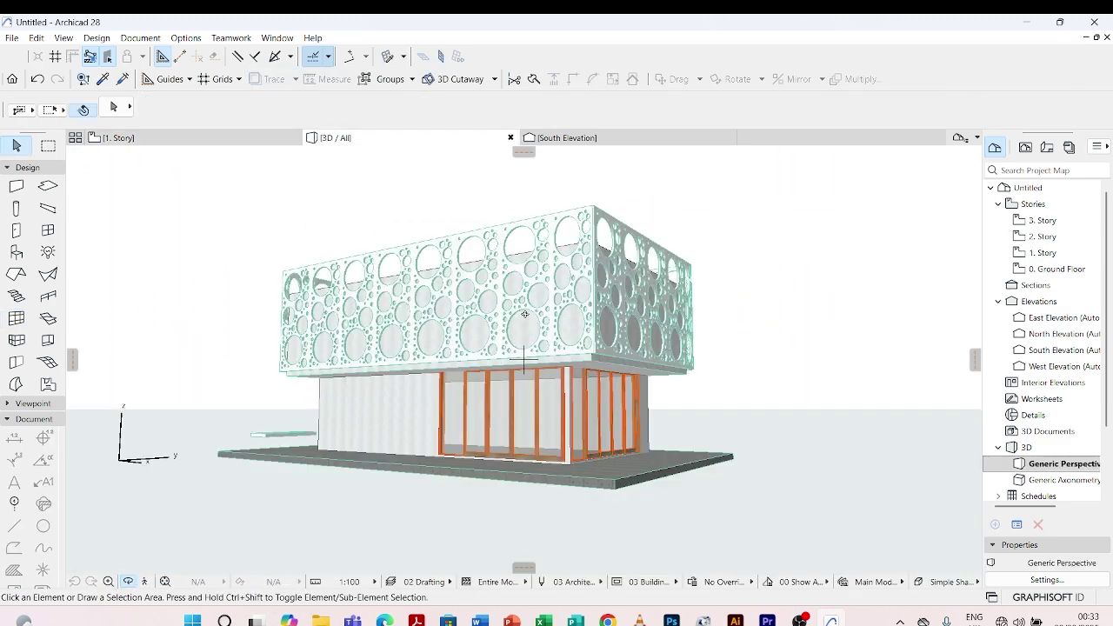
shift+middle_drag(742, 234, 476, 292)
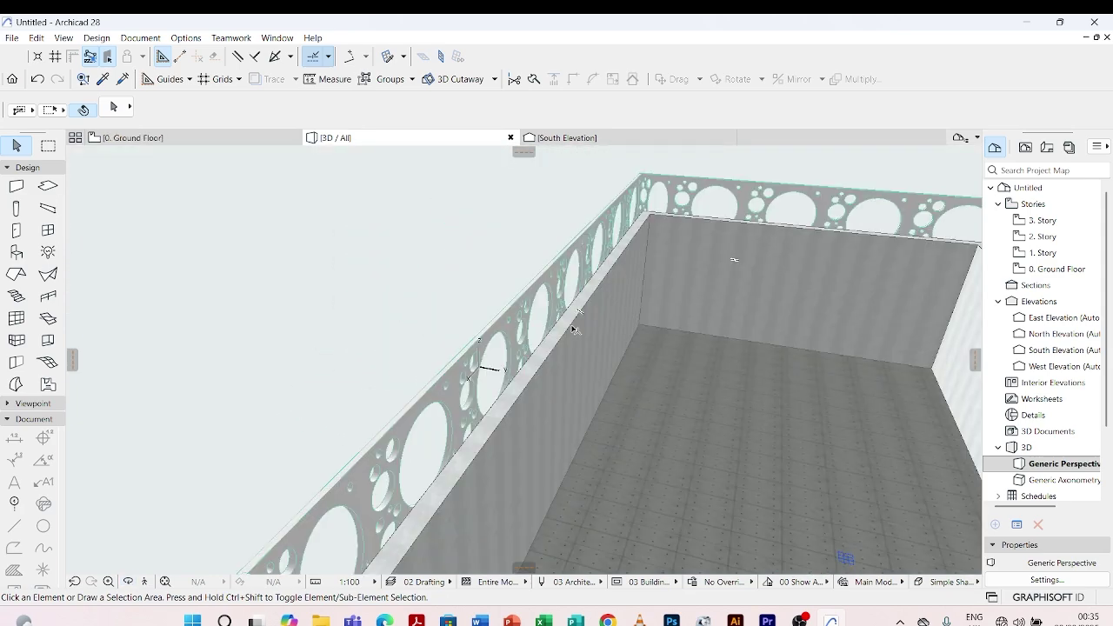
click(575, 326)
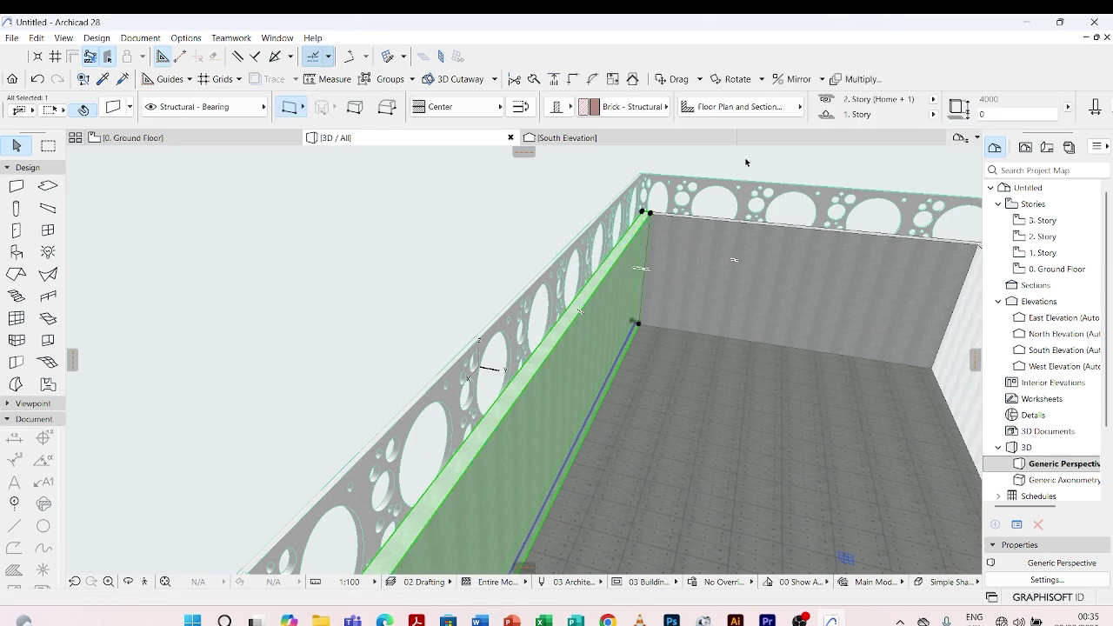
scroll(892, 118, down, 3)
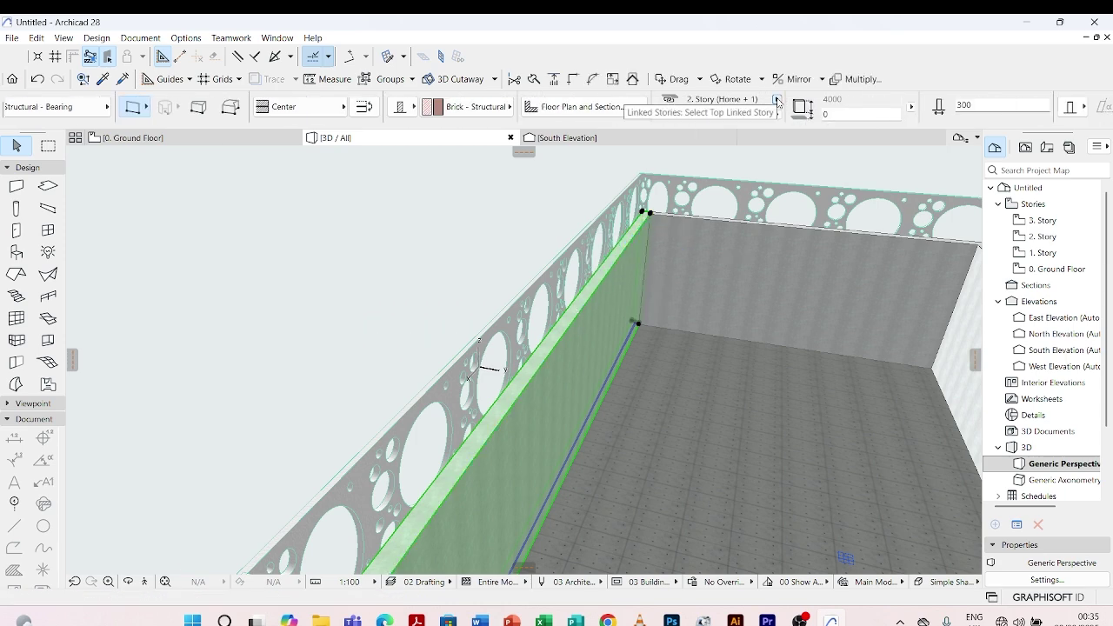
click(777, 101)
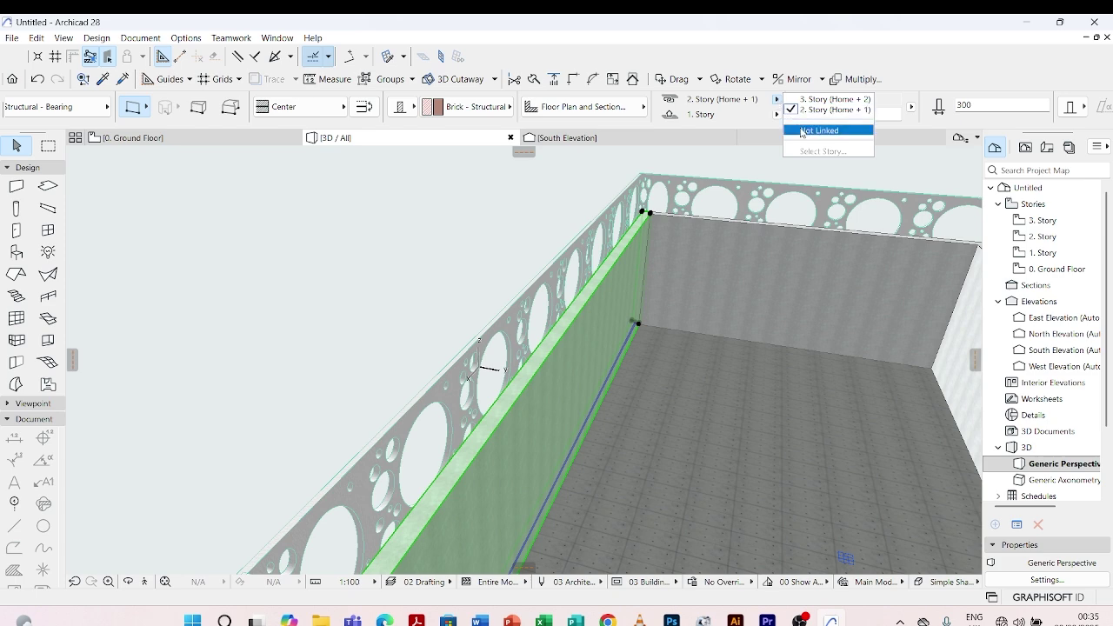
click(801, 130)
Step: Stretch the unlinked wall's height up to the top edge of the perforated facade, about 5178 mm
scroll(645, 209, up, 3)
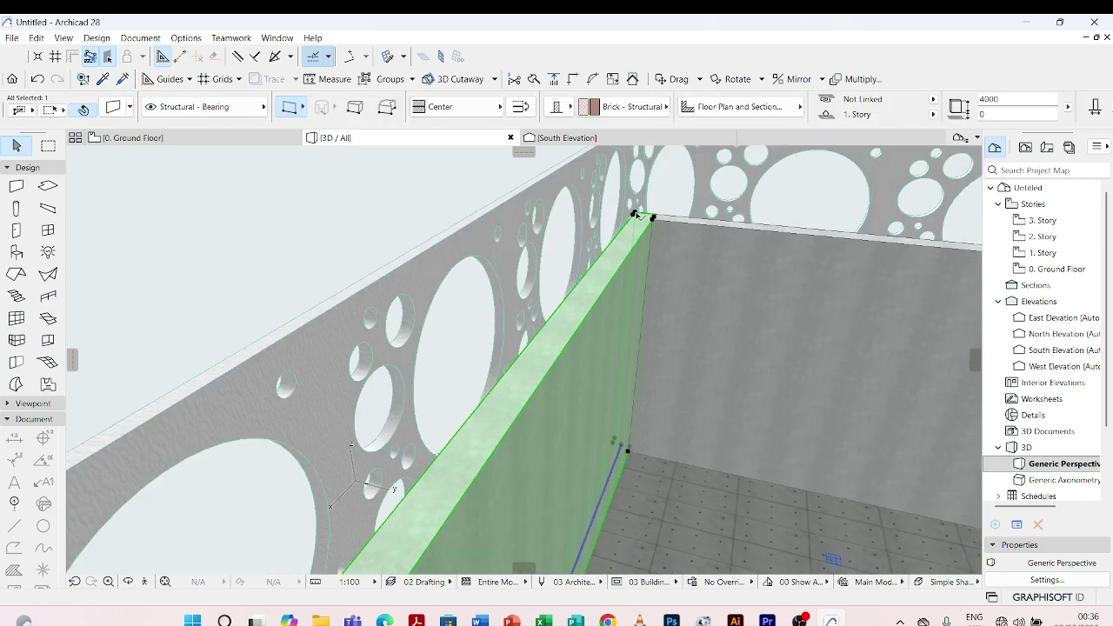
click(636, 212)
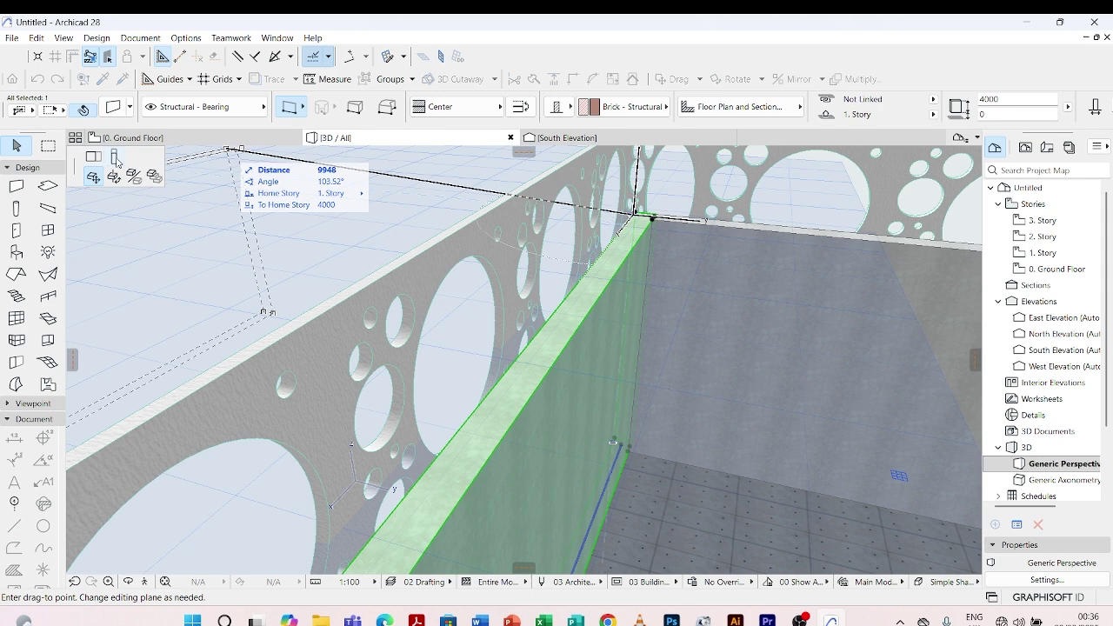
click(114, 157)
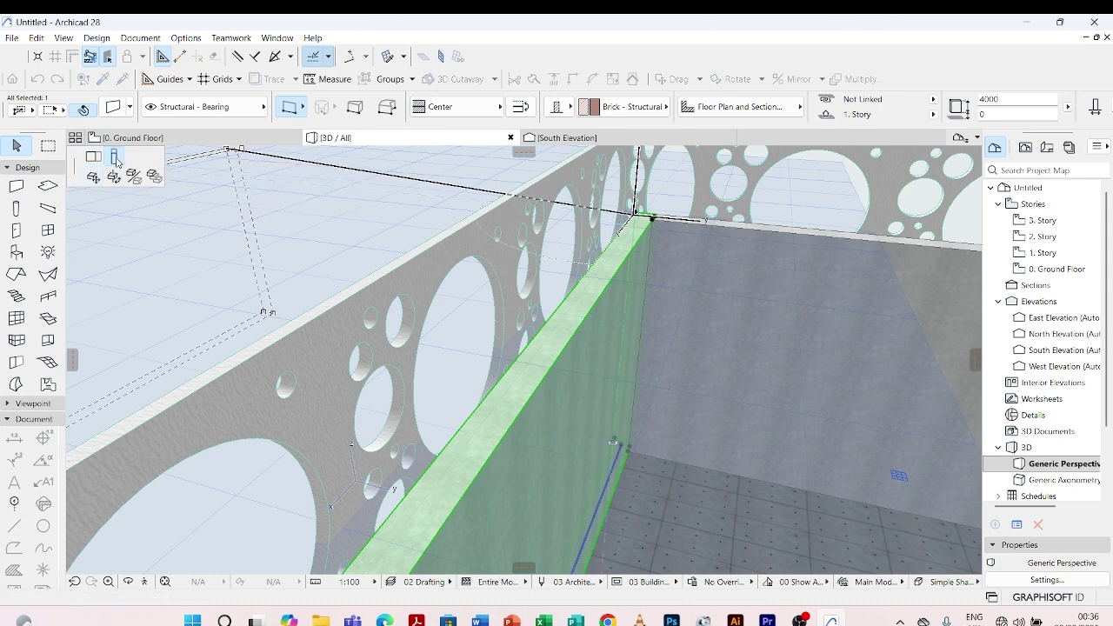
scroll(658, 153, up, 5)
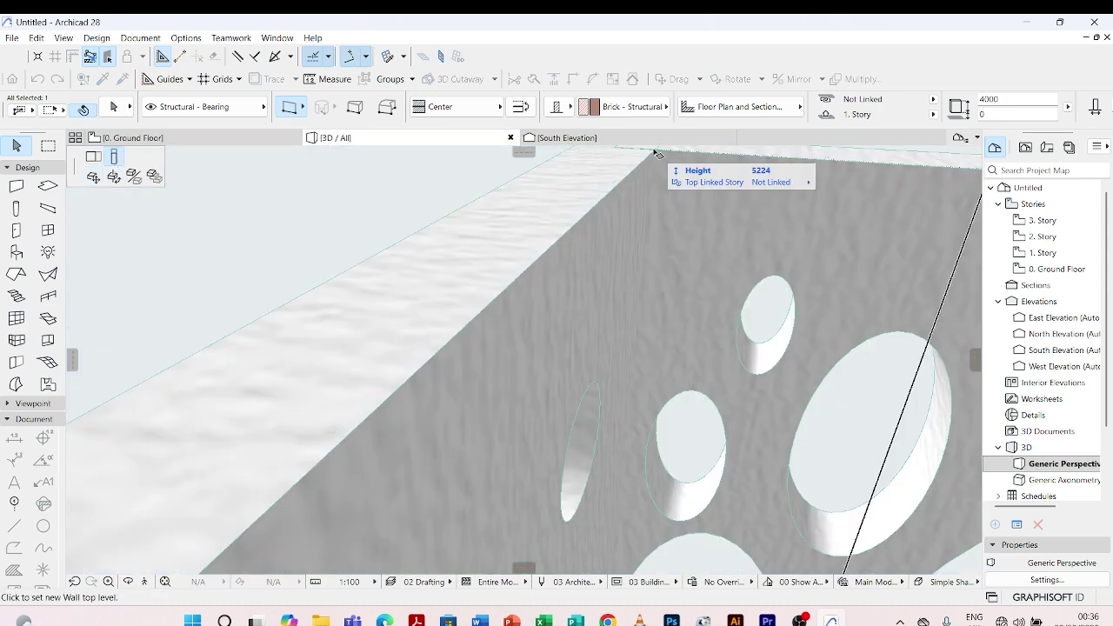
click(436, 228)
scroll(509, 240, down, 8)
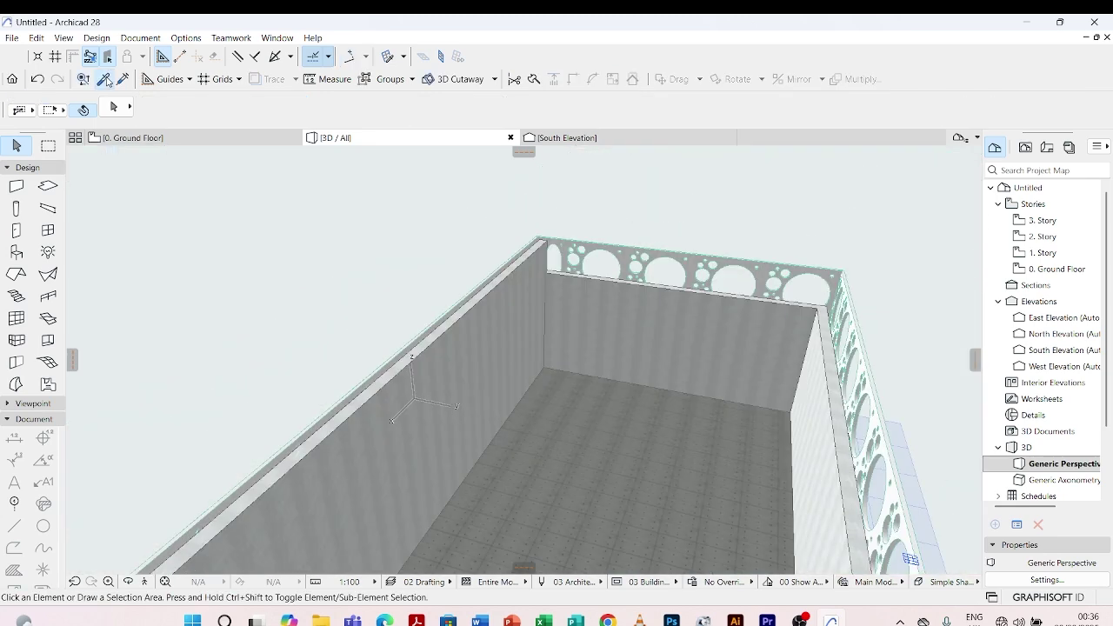
Step: Pick up the raised wall's parameters and transfer them to the adjoining short end wall
click(107, 81)
scroll(535, 300, up, 2)
click(486, 243)
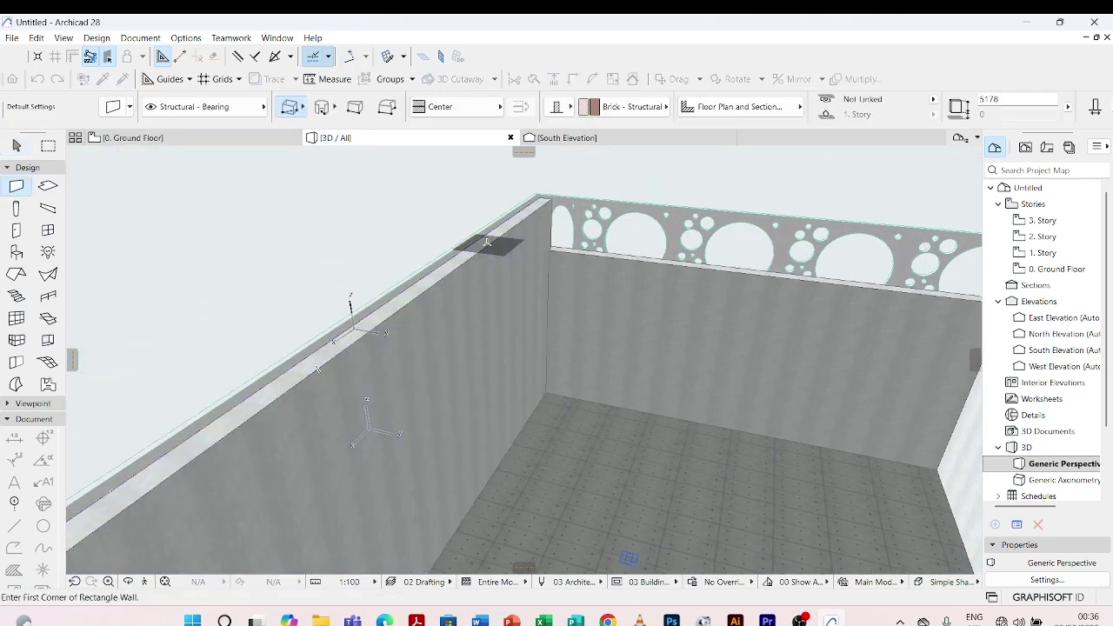
click(122, 81)
click(661, 261)
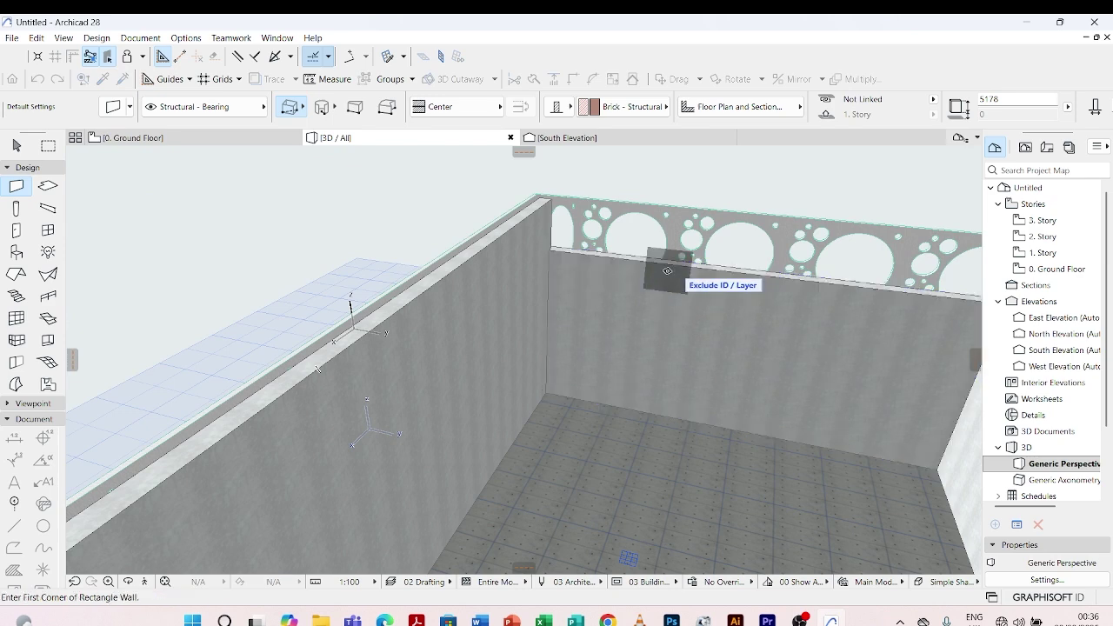
scroll(469, 190, down, 2)
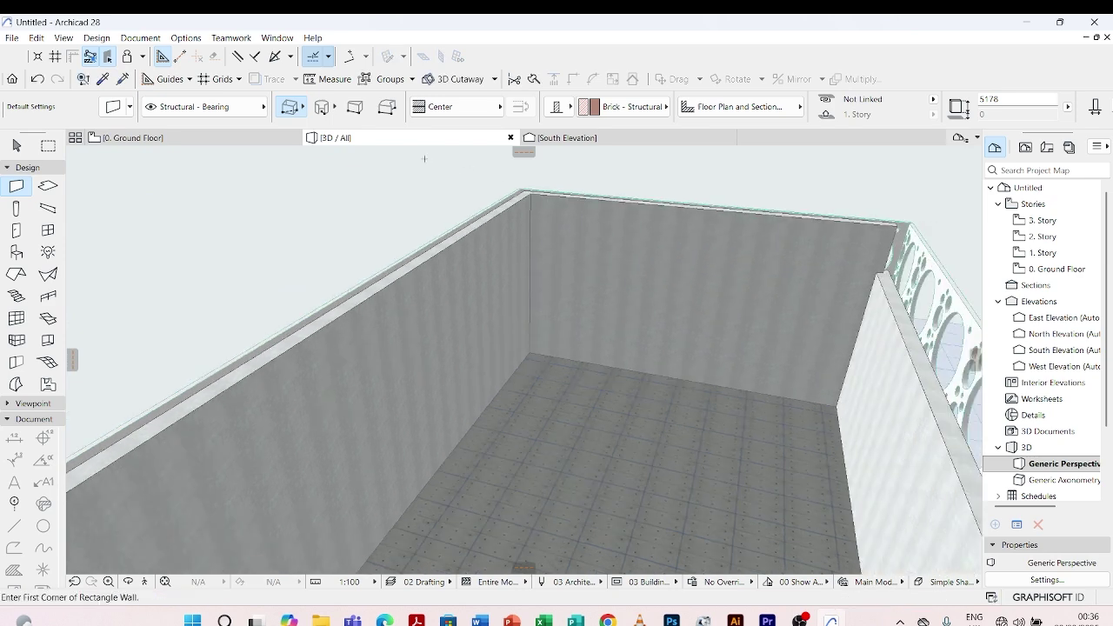
Step: Transfer the raised wall's parameters to the remaining long wall and the other short end wall of the upper storey
click(124, 79)
scroll(596, 249, down, 3)
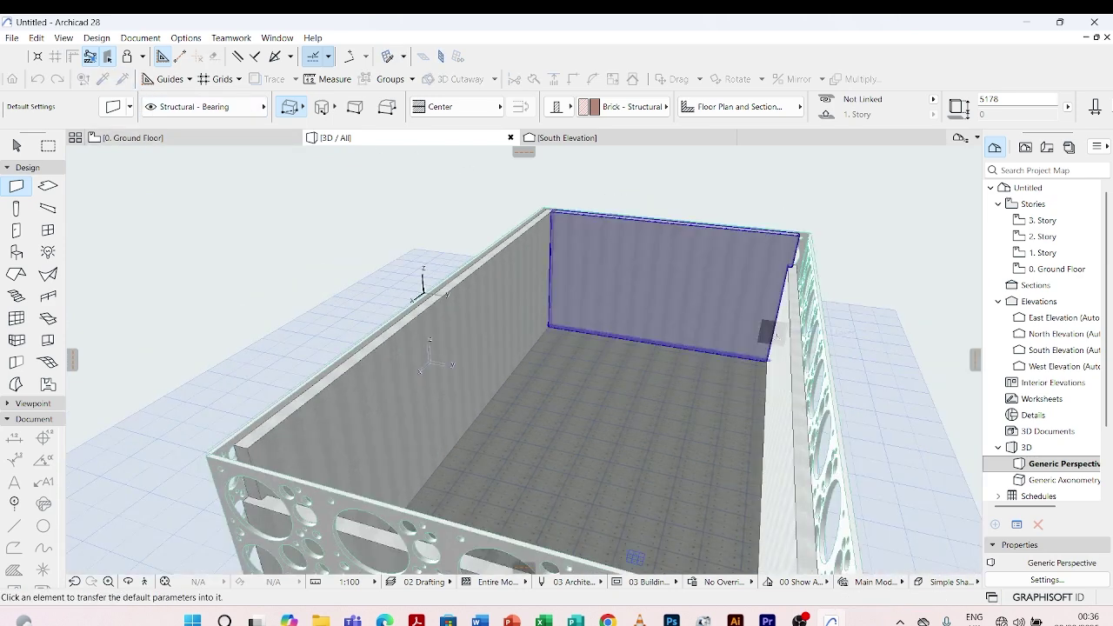
click(802, 373)
scroll(593, 210, down, 3)
click(125, 75)
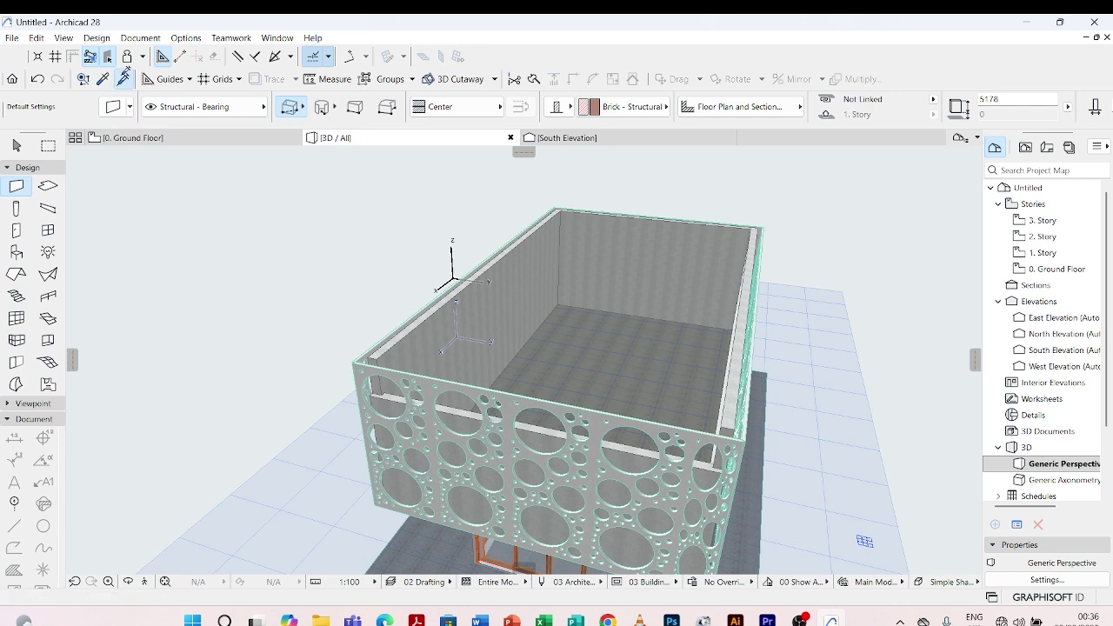
click(545, 429)
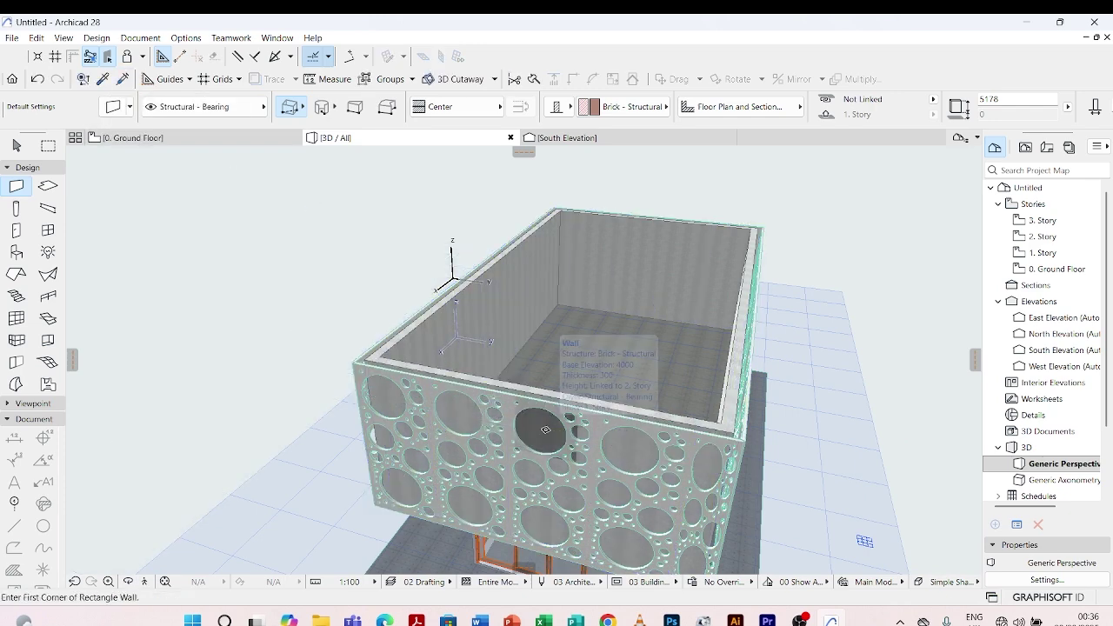
key(Escape)
Step: Examine the perforated facade and the raised walls behind it from several exterior angles around the building's glazed corner
scroll(597, 403, down, 1)
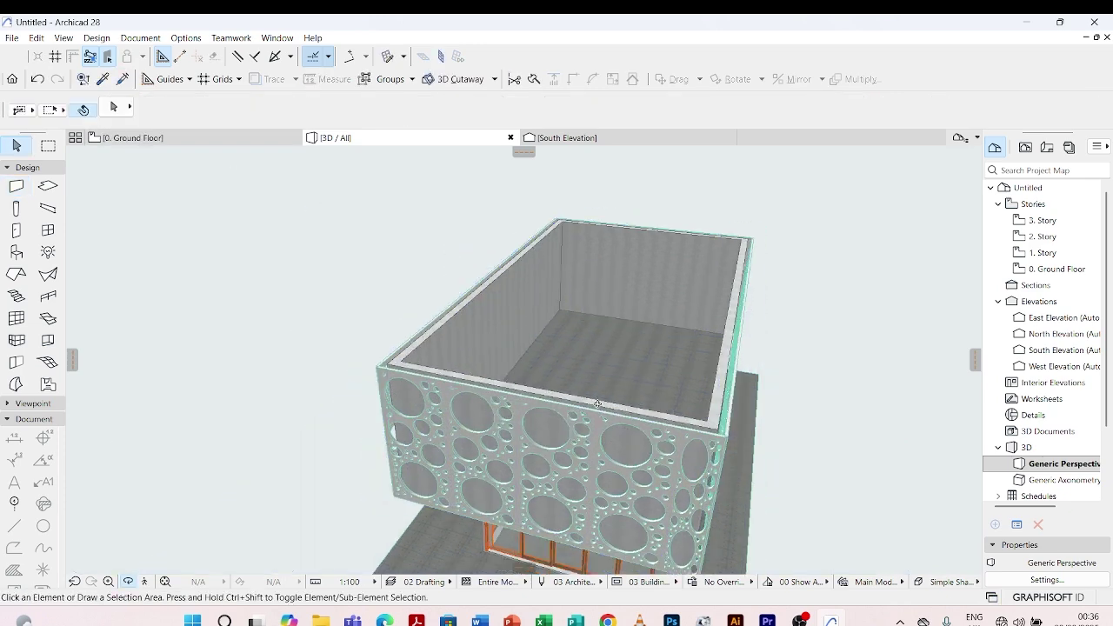
shift+middle_drag(597, 403, 713, 349)
scroll(711, 342, up, 3)
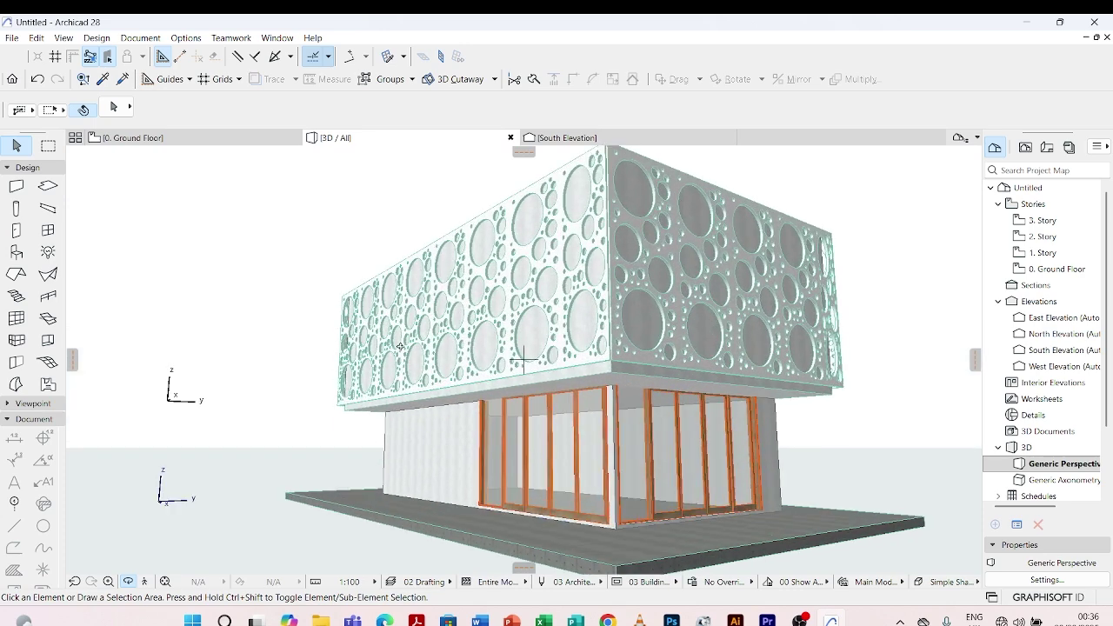
shift+middle_drag(337, 347, 492, 360)
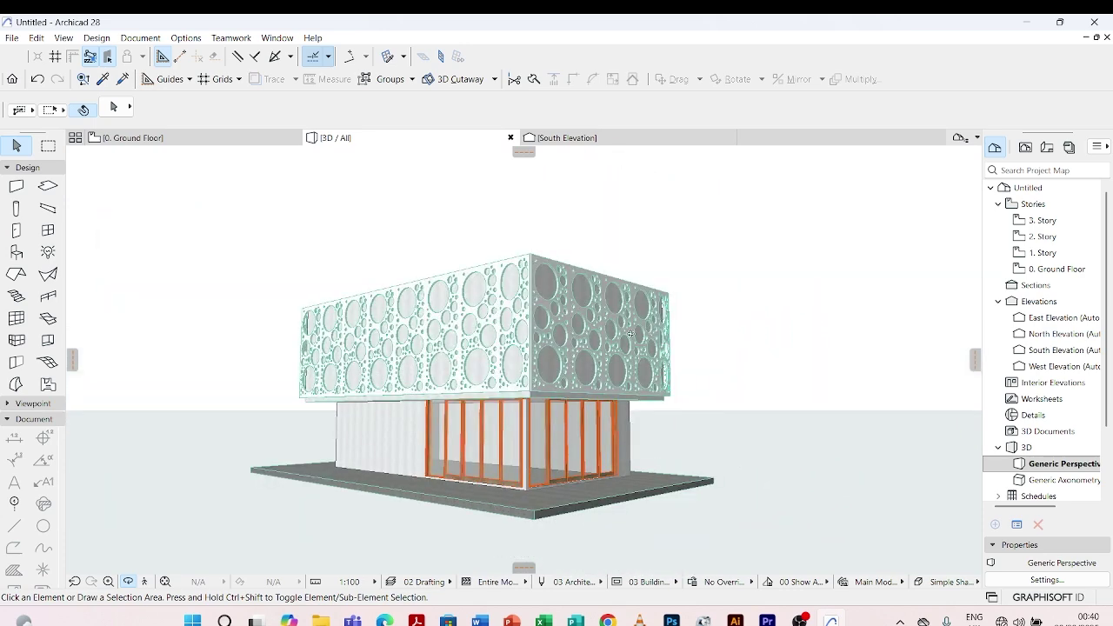
shift+middle_drag(608, 348, 546, 344)
scroll(570, 343, up, 2)
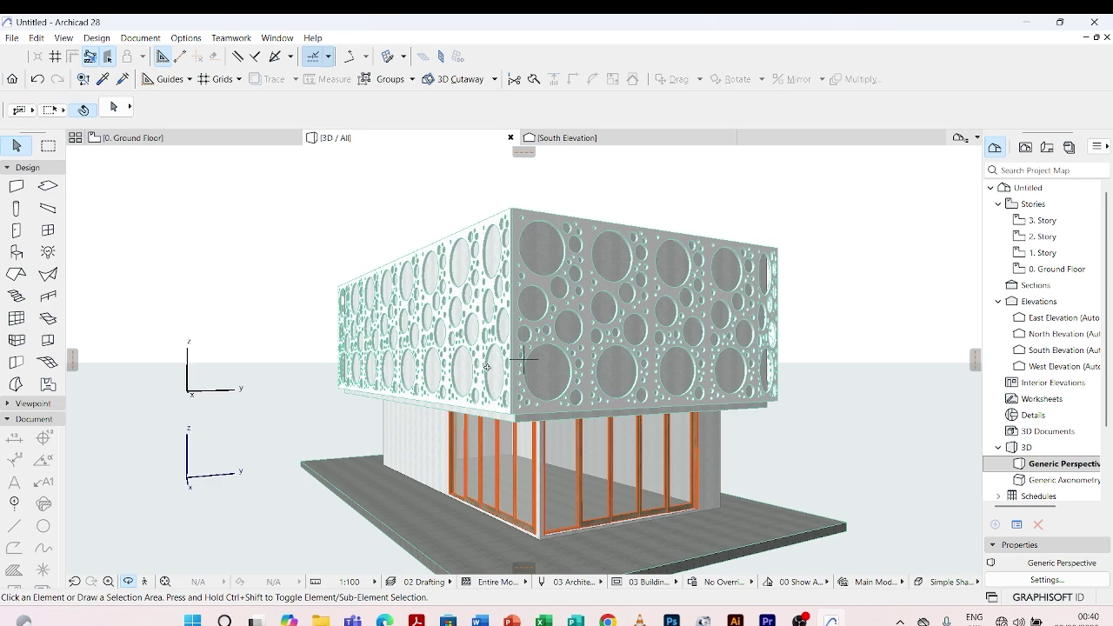
scroll(487, 367, up, 2)
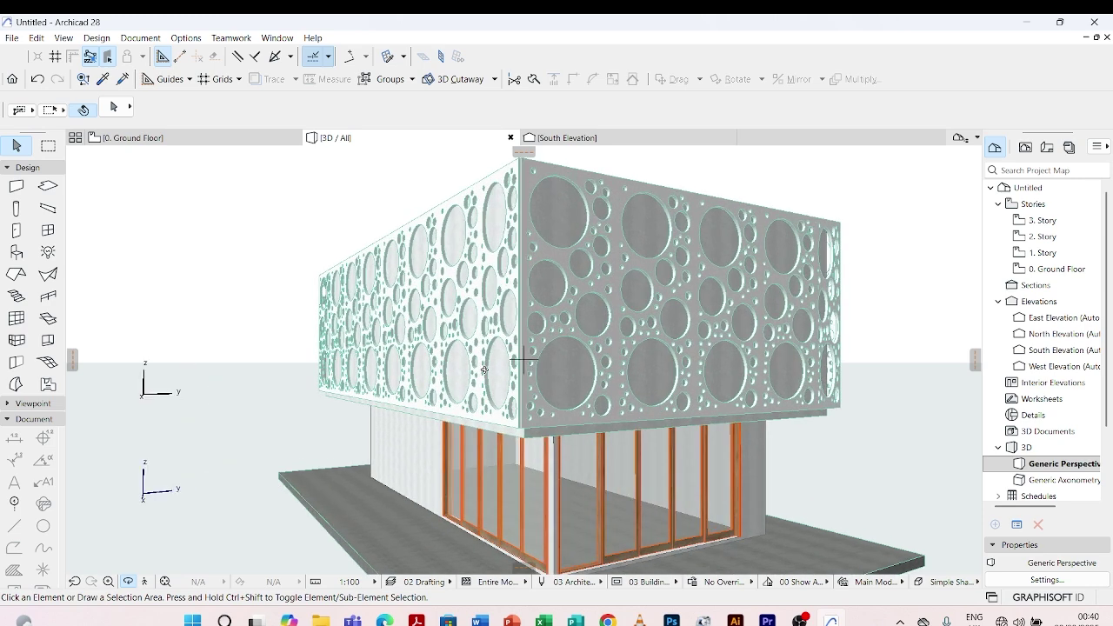
shift+middle_drag(425, 371, 506, 374)
scroll(618, 323, down, 3)
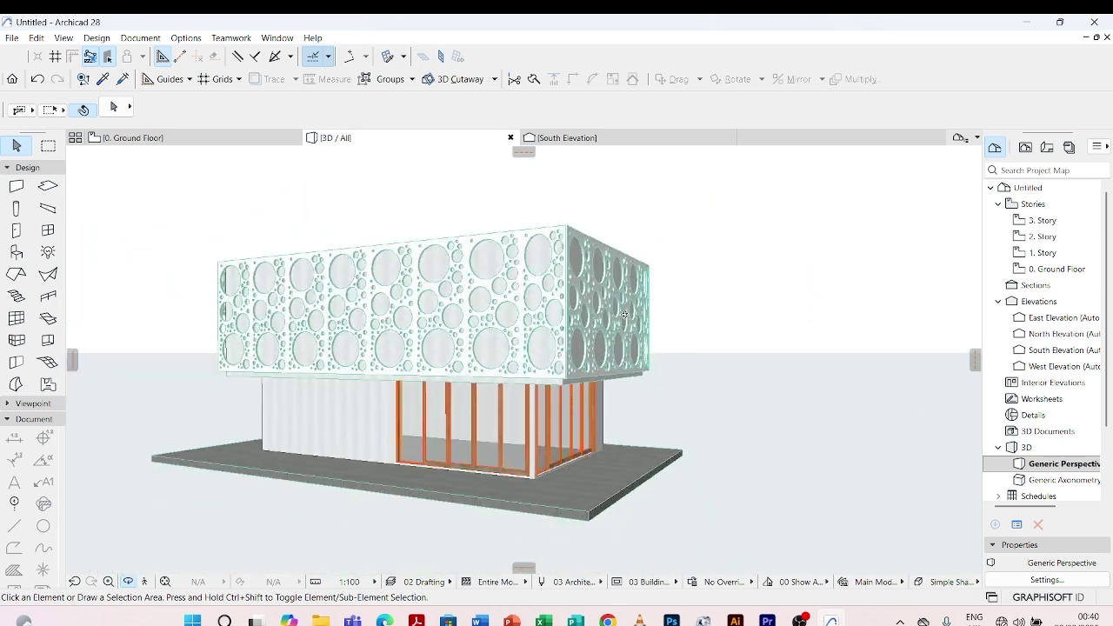
shift+middle_drag(617, 327, 426, 328)
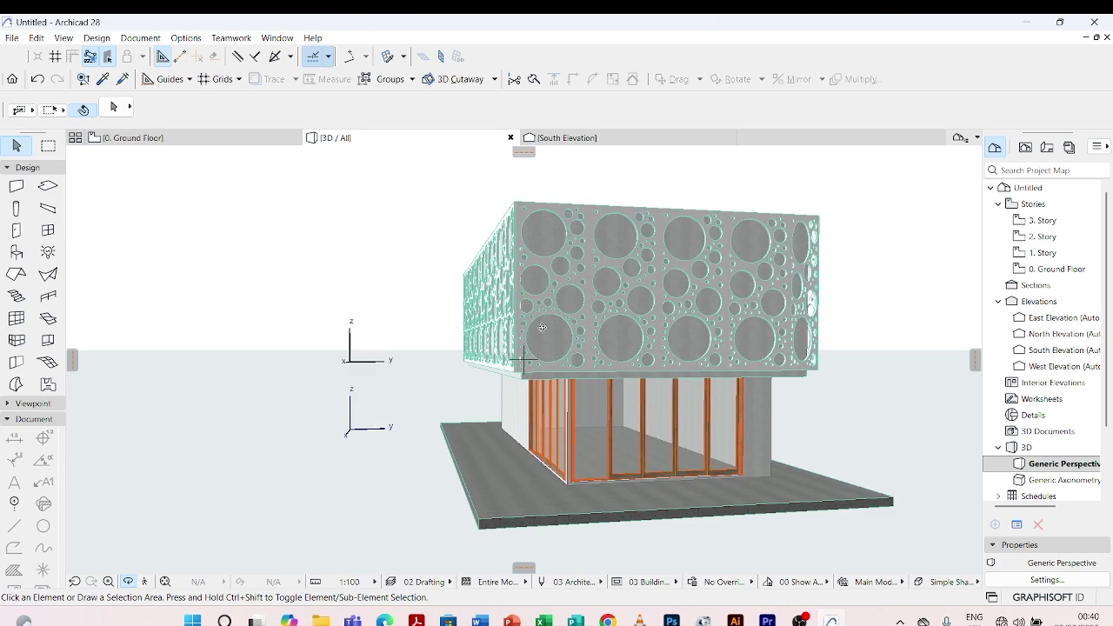
shift+middle_drag(661, 326, 851, 346)
shift+middle_drag(605, 357, 635, 329)
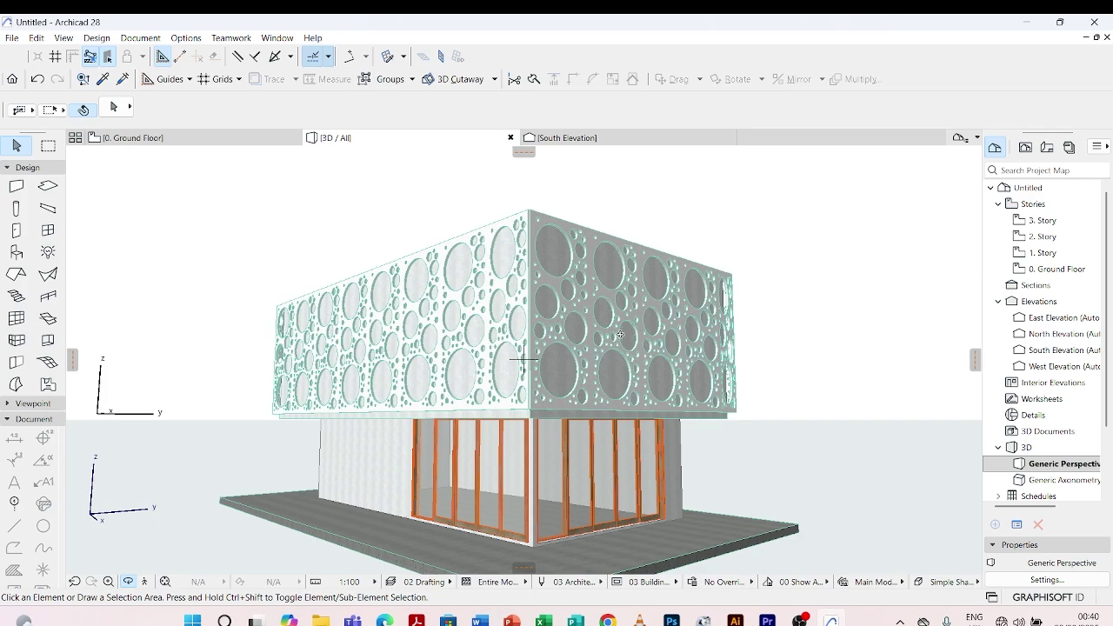
shift+middle_drag(619, 335, 624, 356)
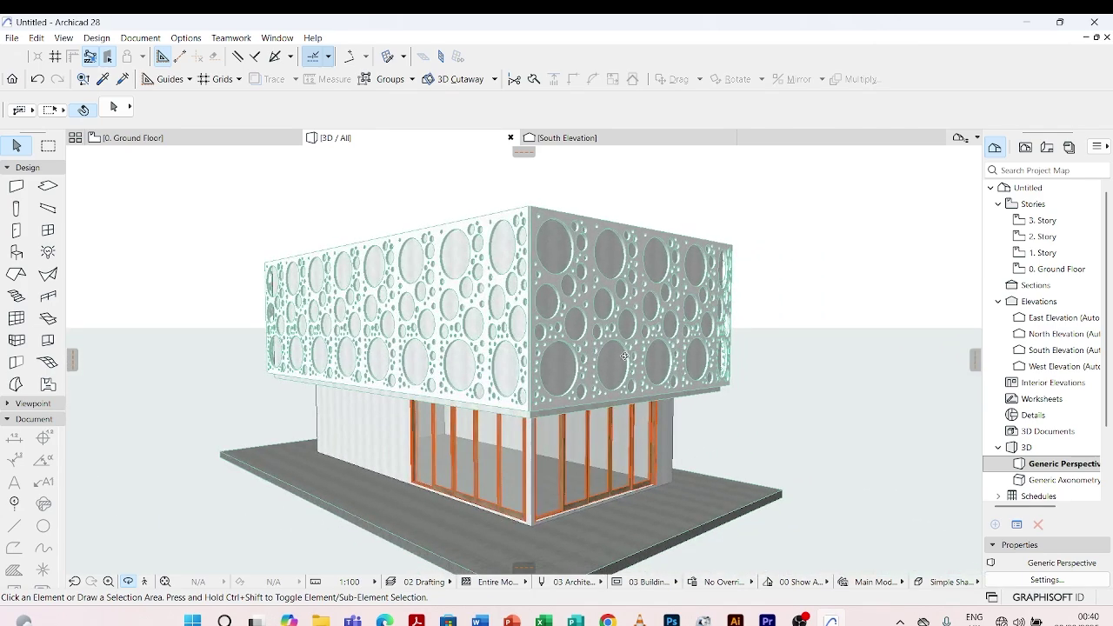